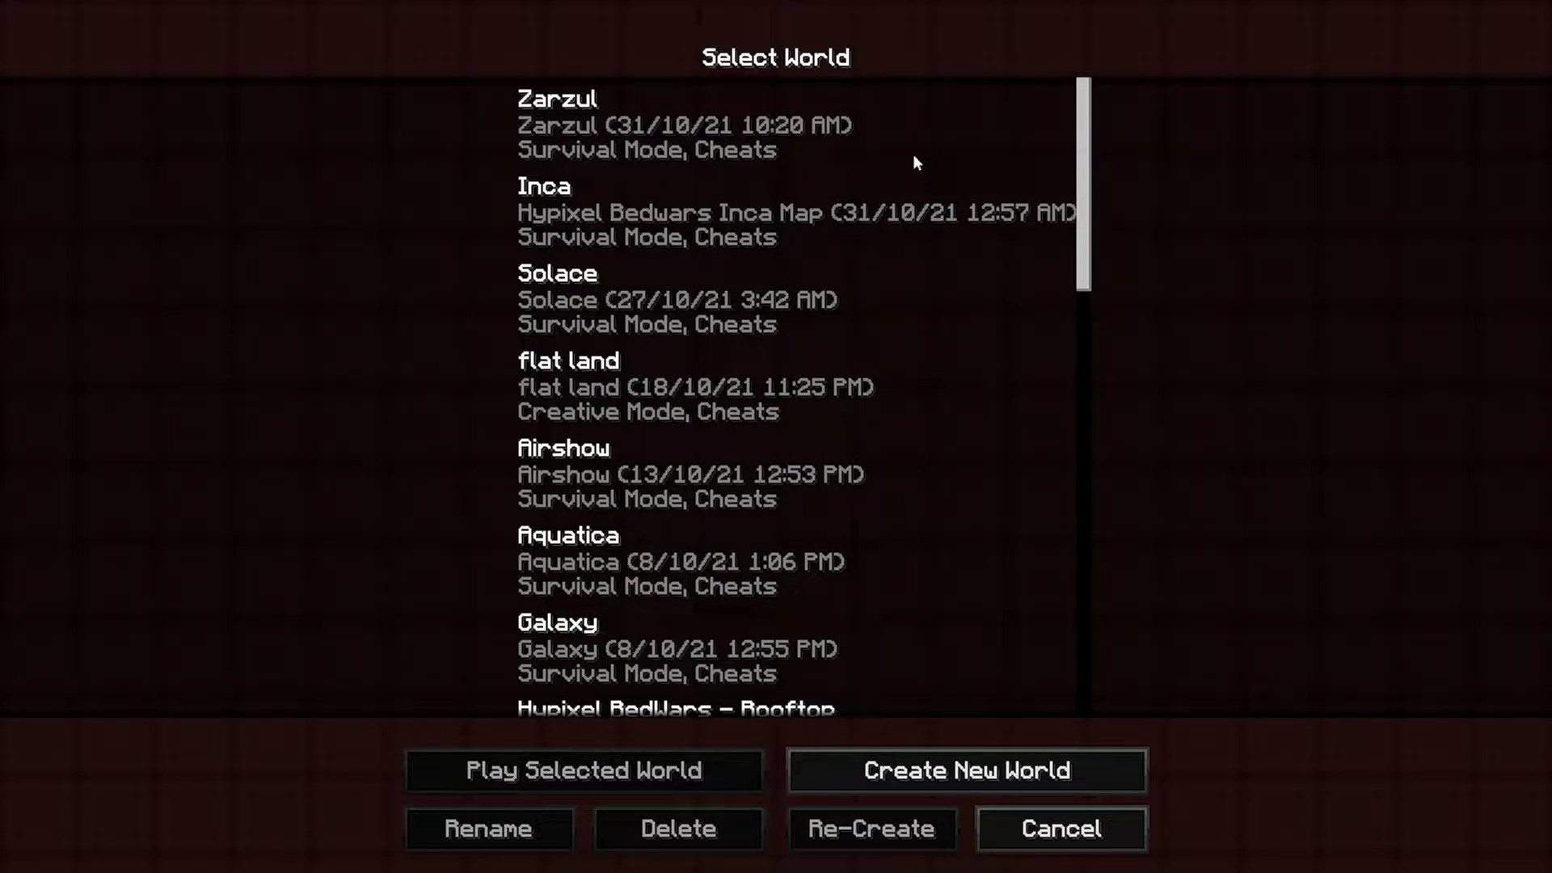
- Find the Zarzul world in the list of saved worlds and load it
scroll(831, 404, down, 3)
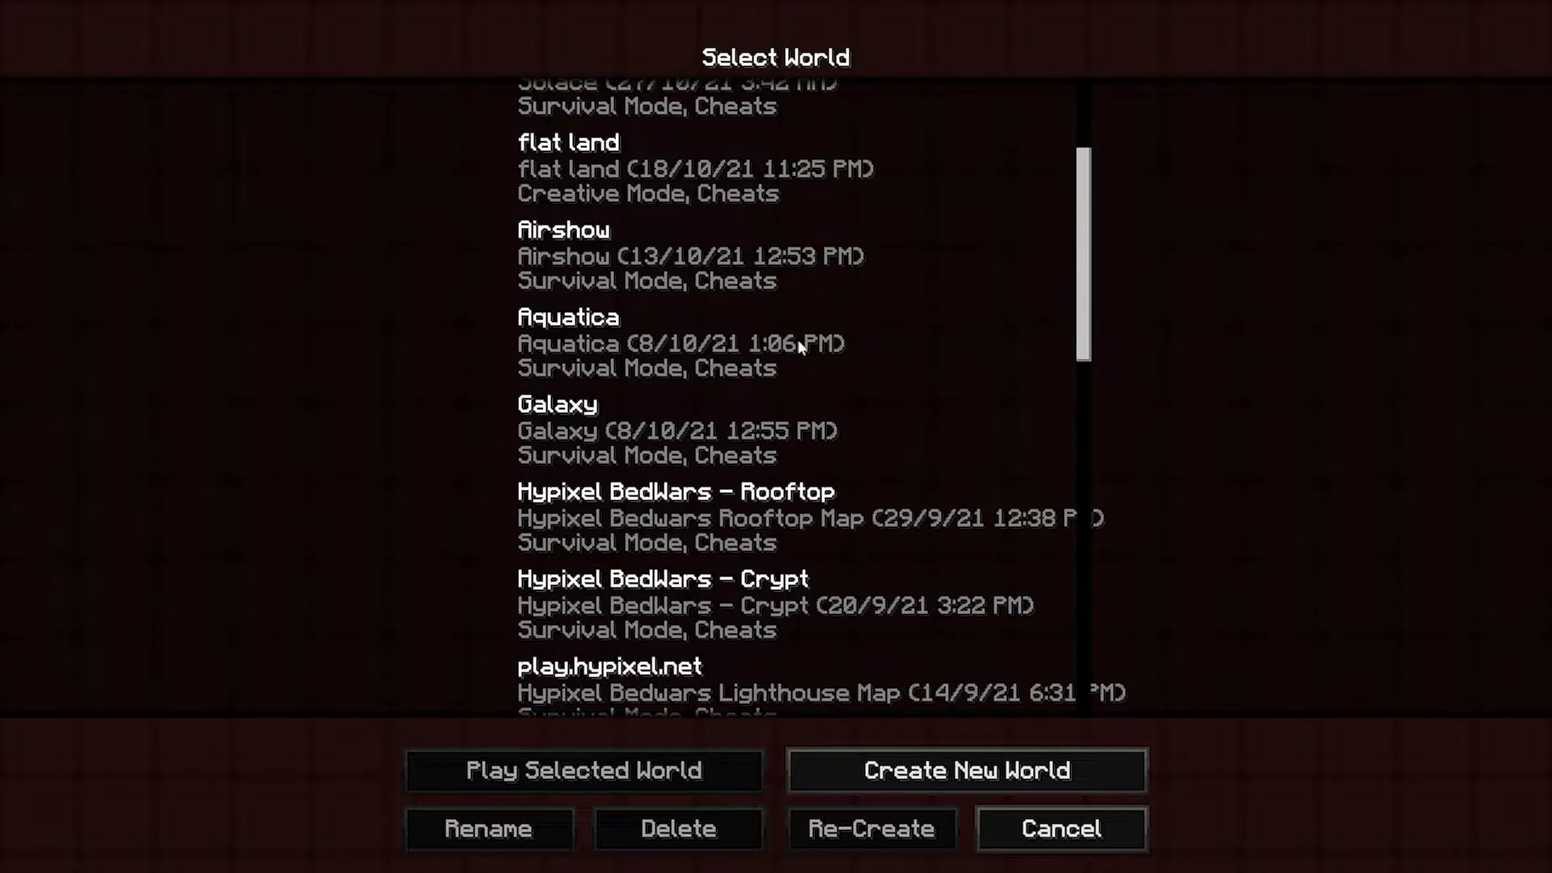
scroll(803, 346, up, 3)
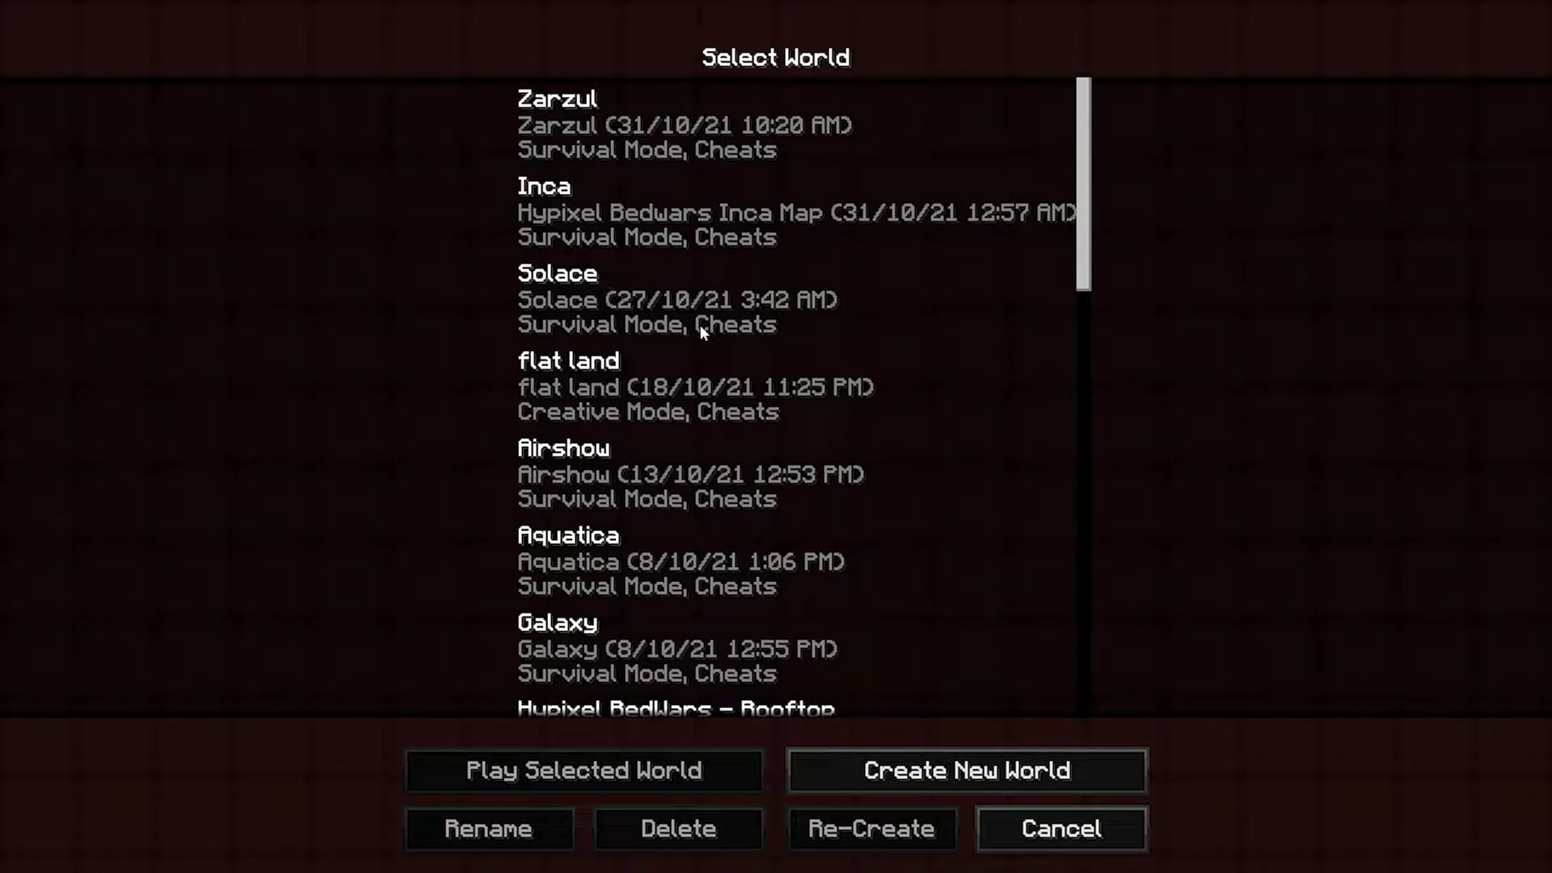
double_click(715, 135)
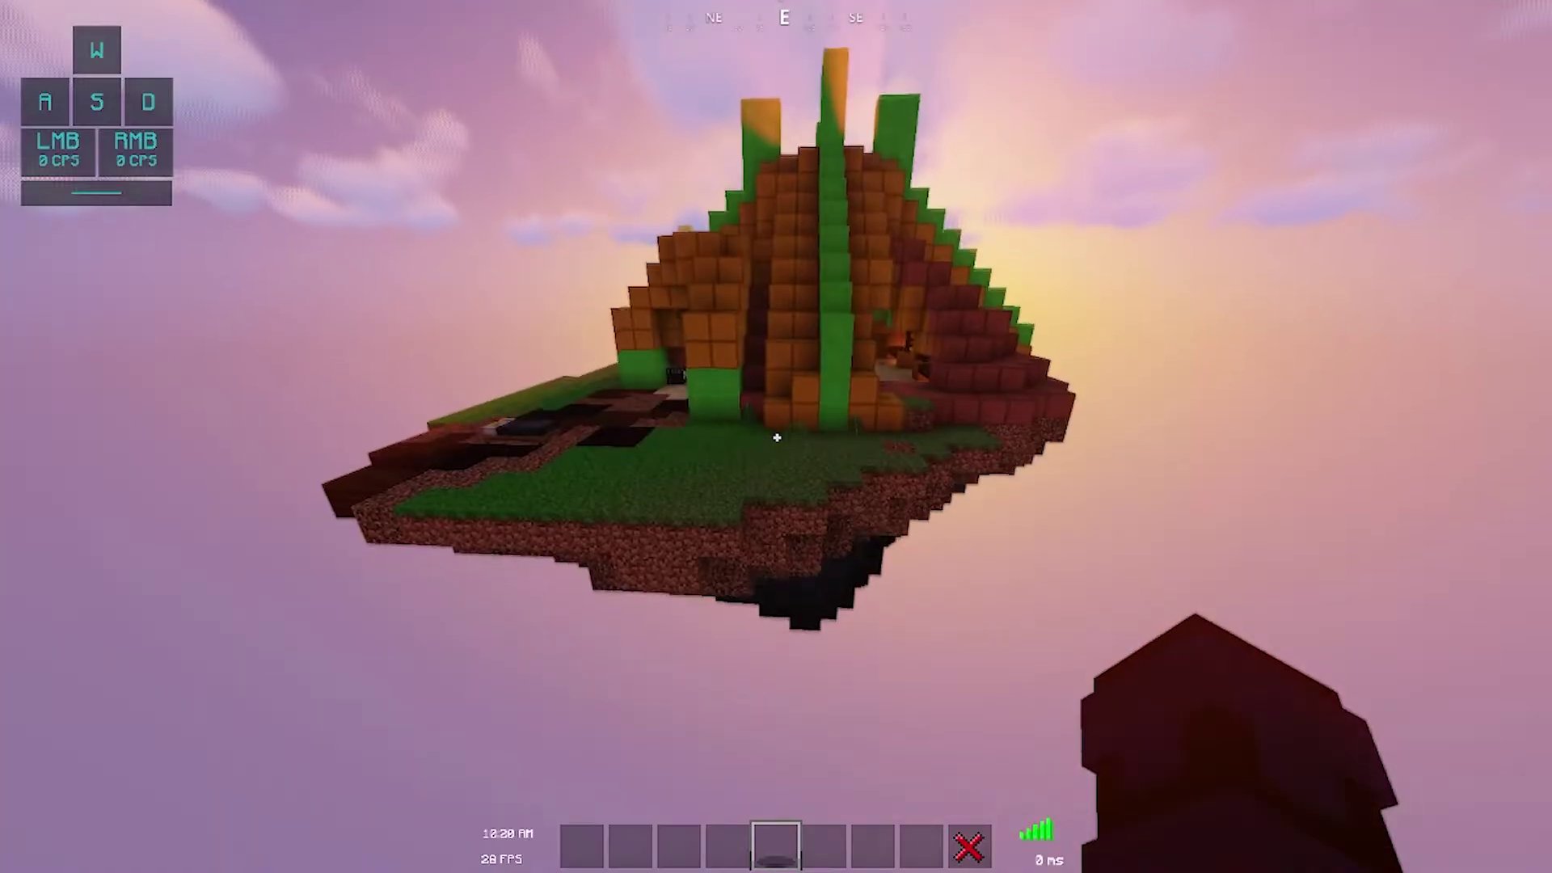
- Pause the game and open the shader settings within the Minecraft video settings
click(776, 437)
key(Escape)
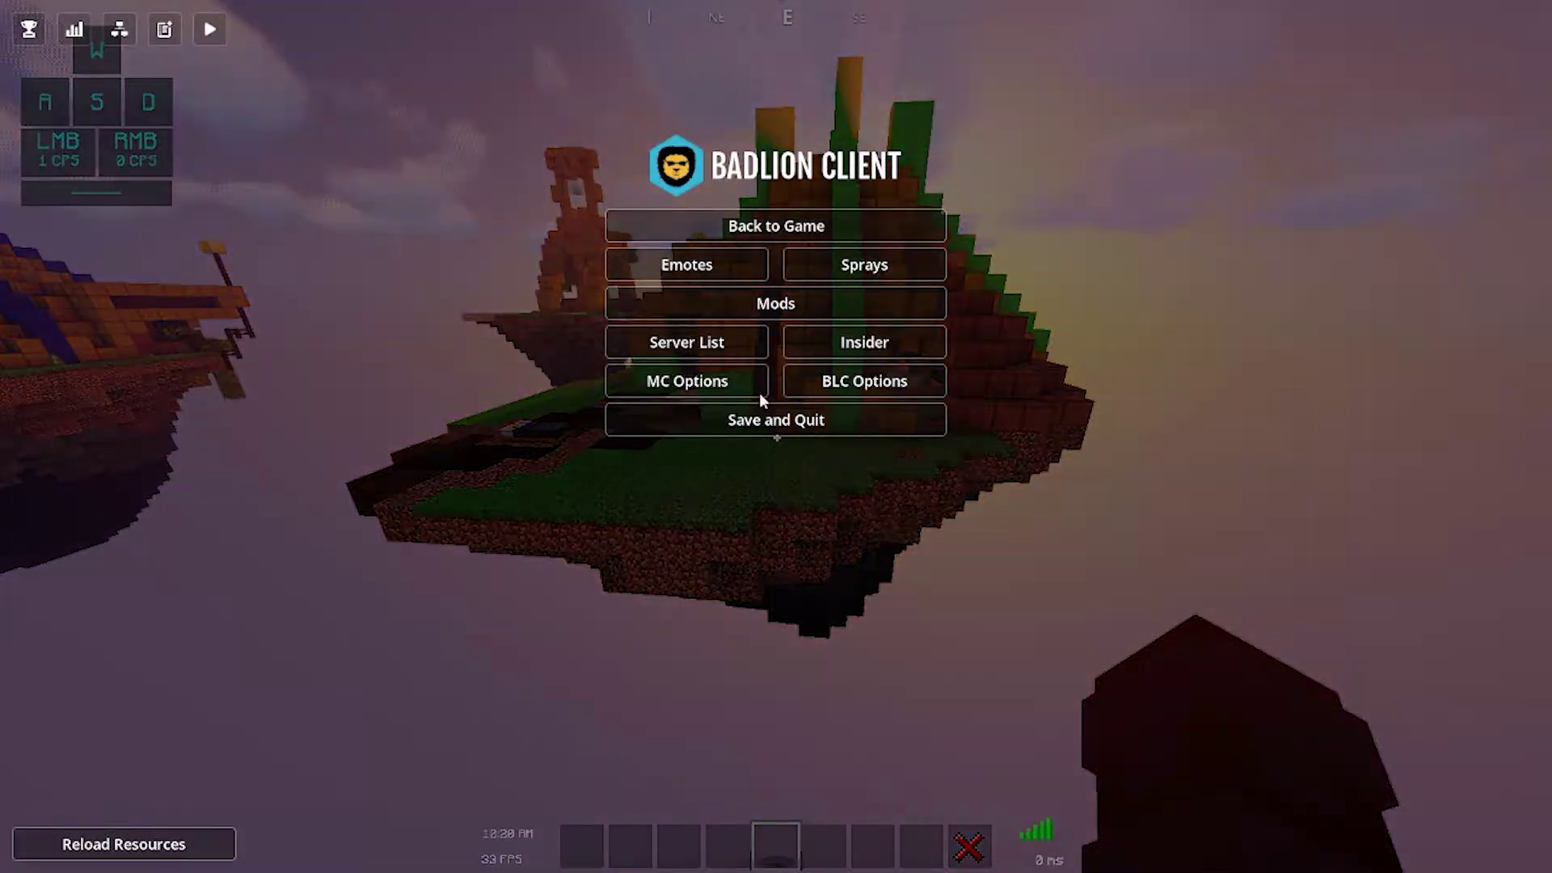
click(748, 393)
click(684, 392)
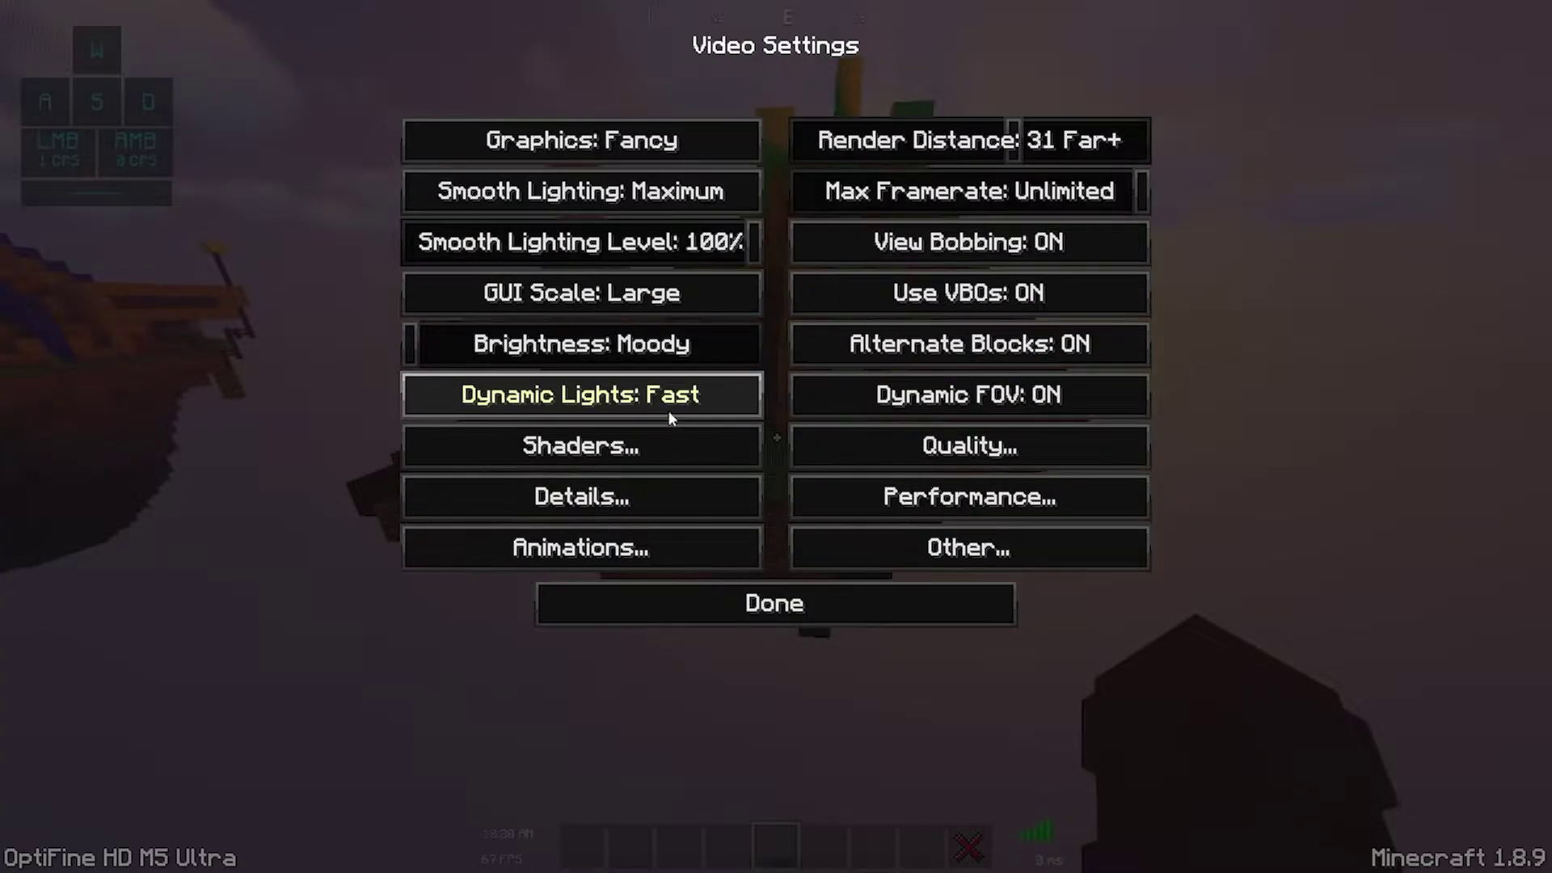
click(676, 441)
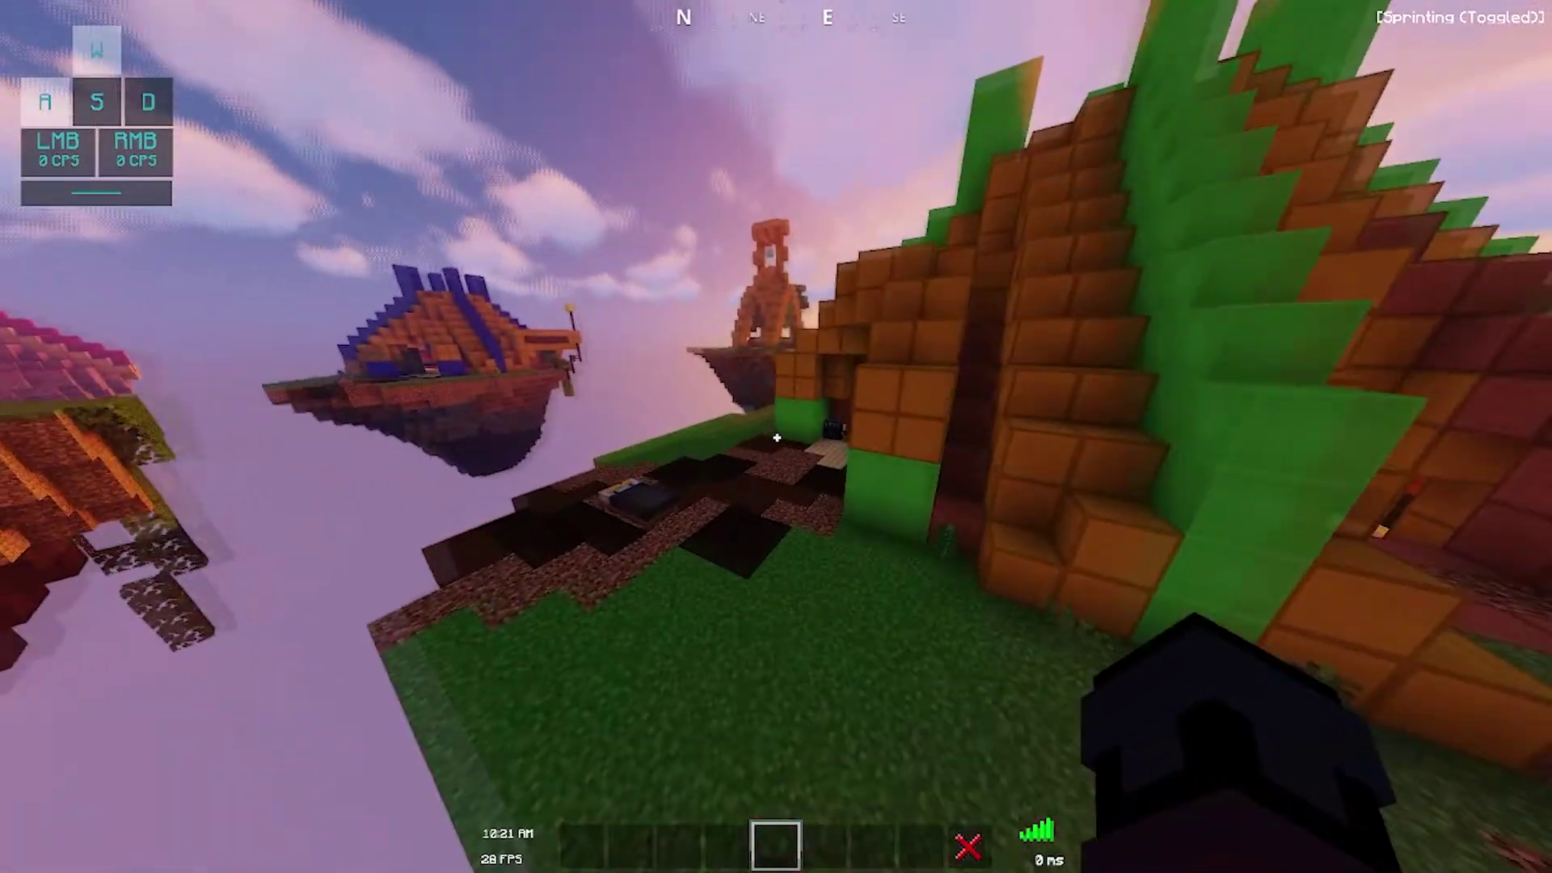
- Walk around the green team's island and examine the character in front-facing third-person view
key(a)
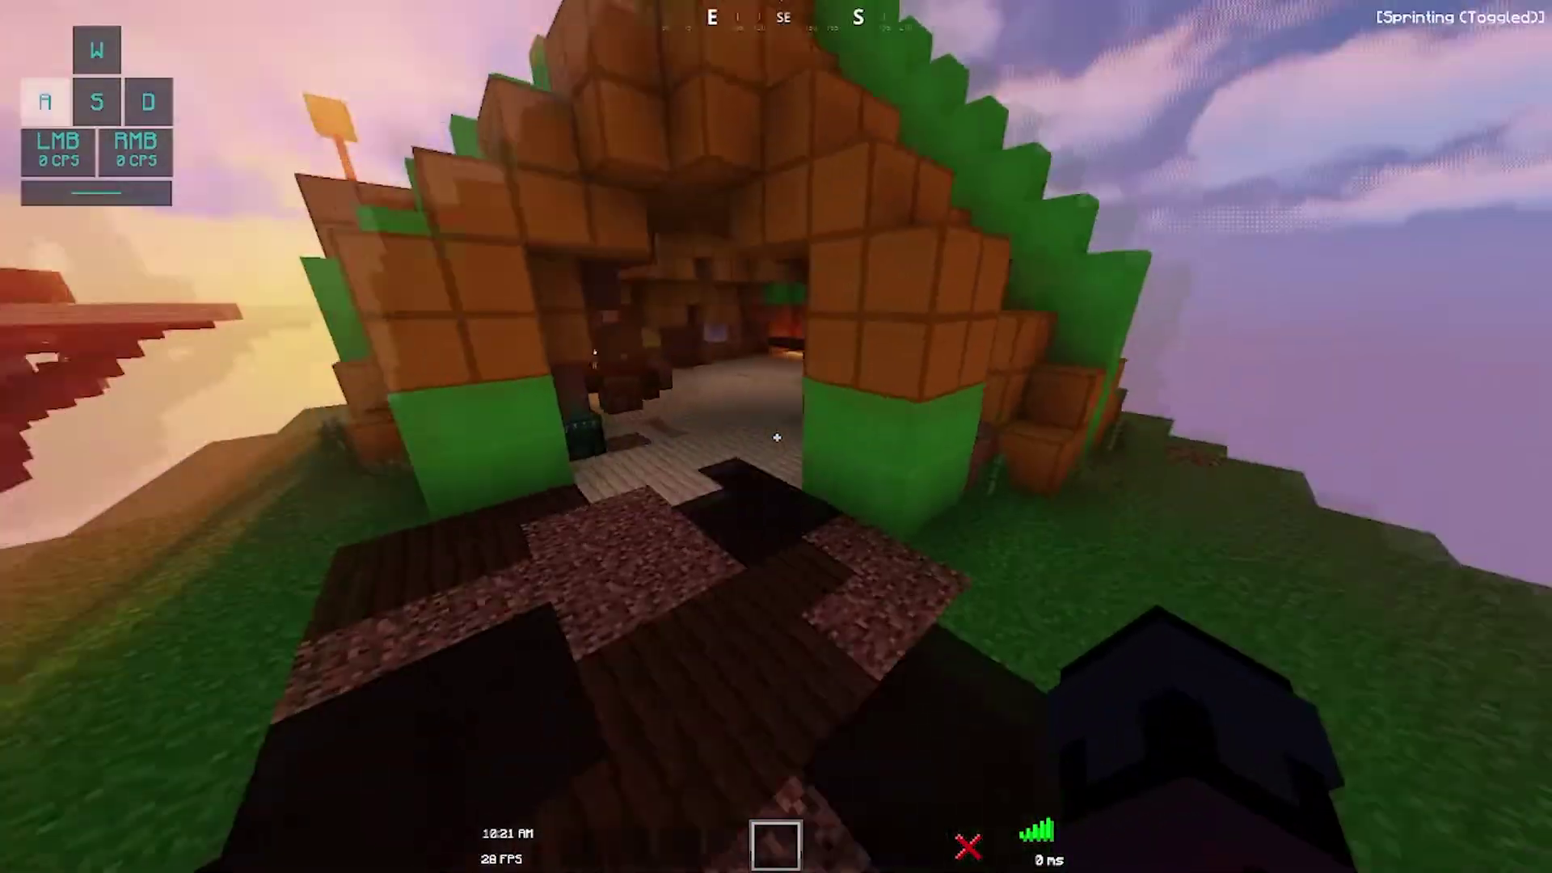
key(w)
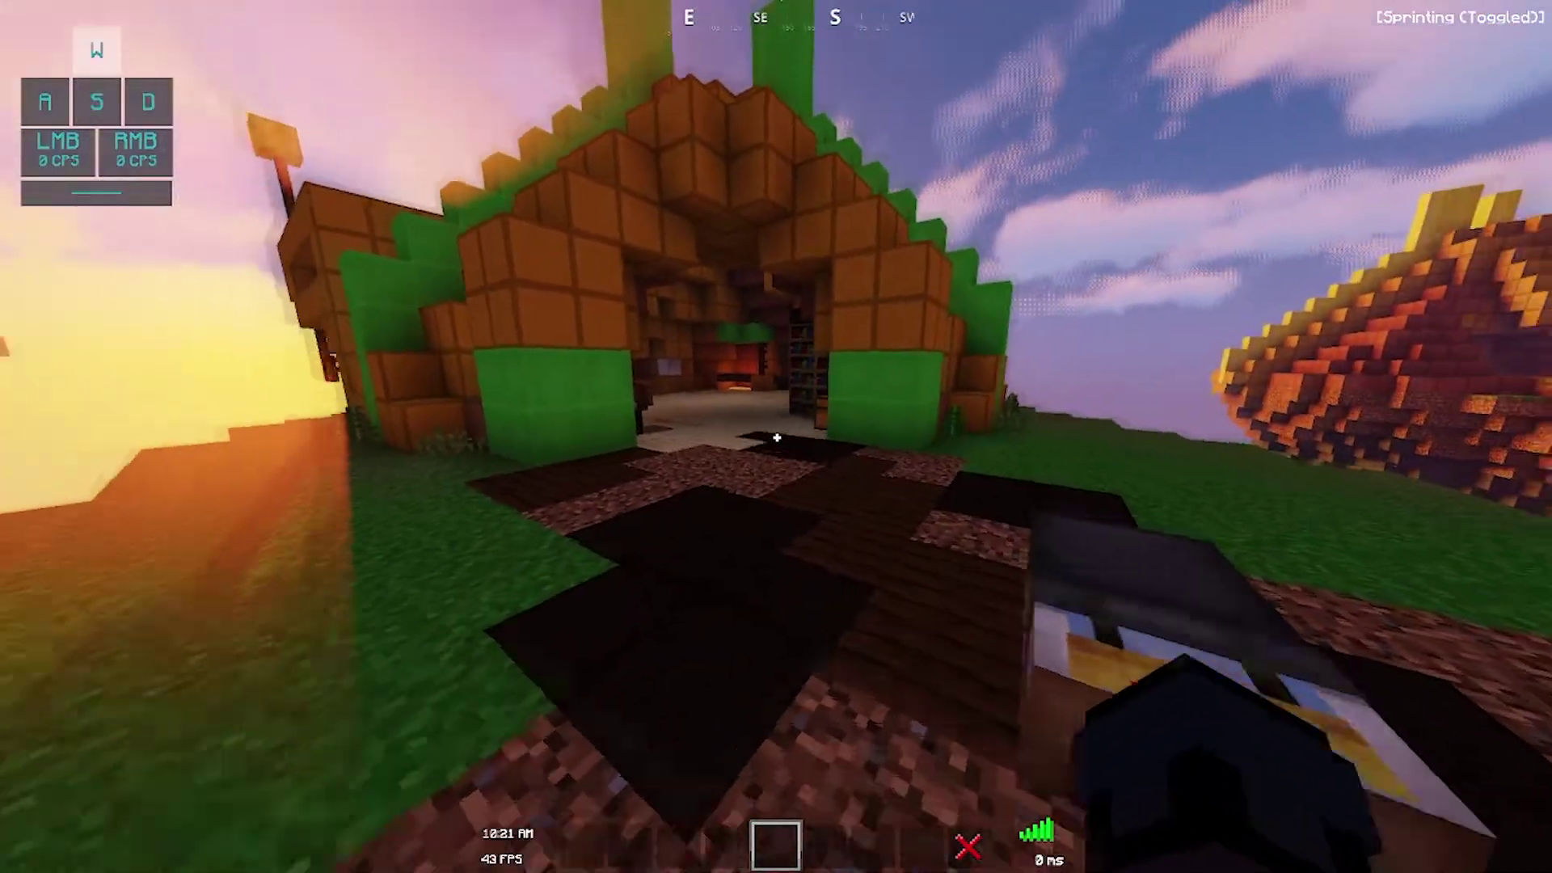
key(s)
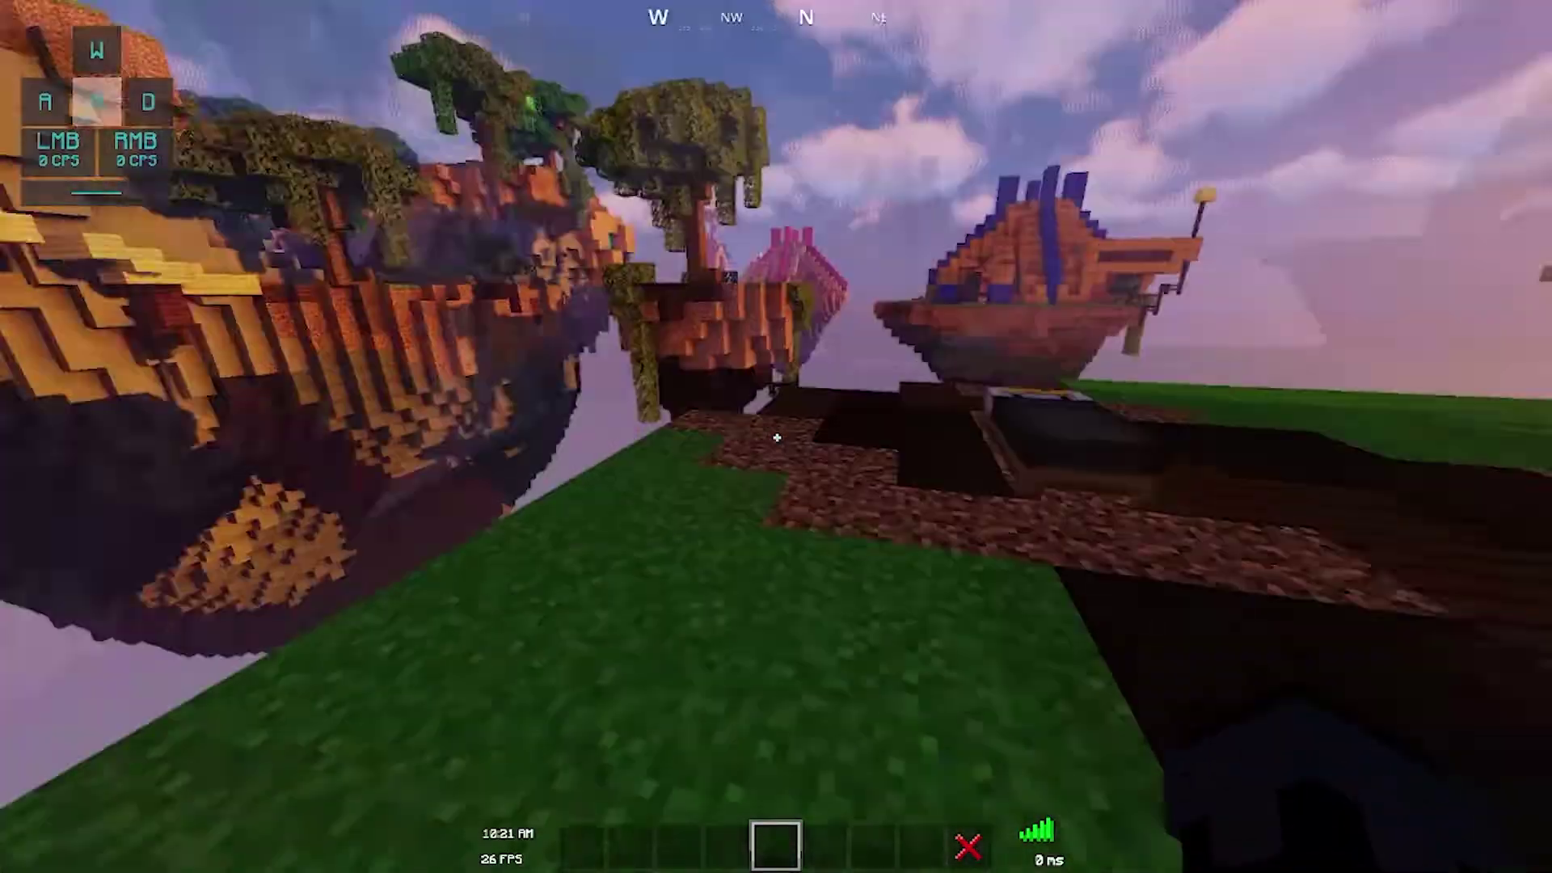
key(F5)
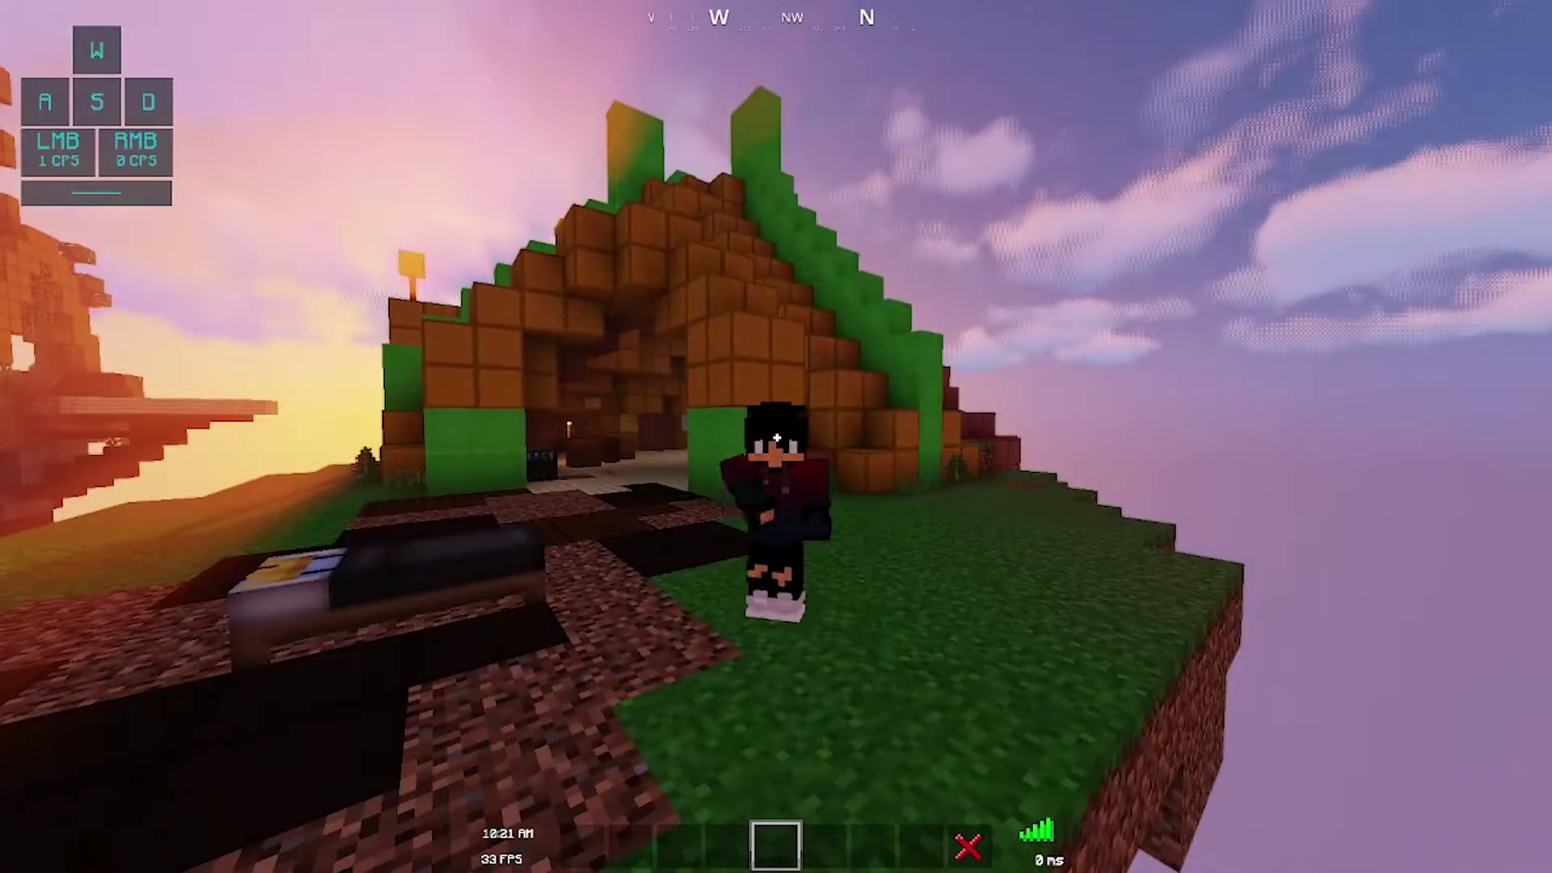
click(776, 437)
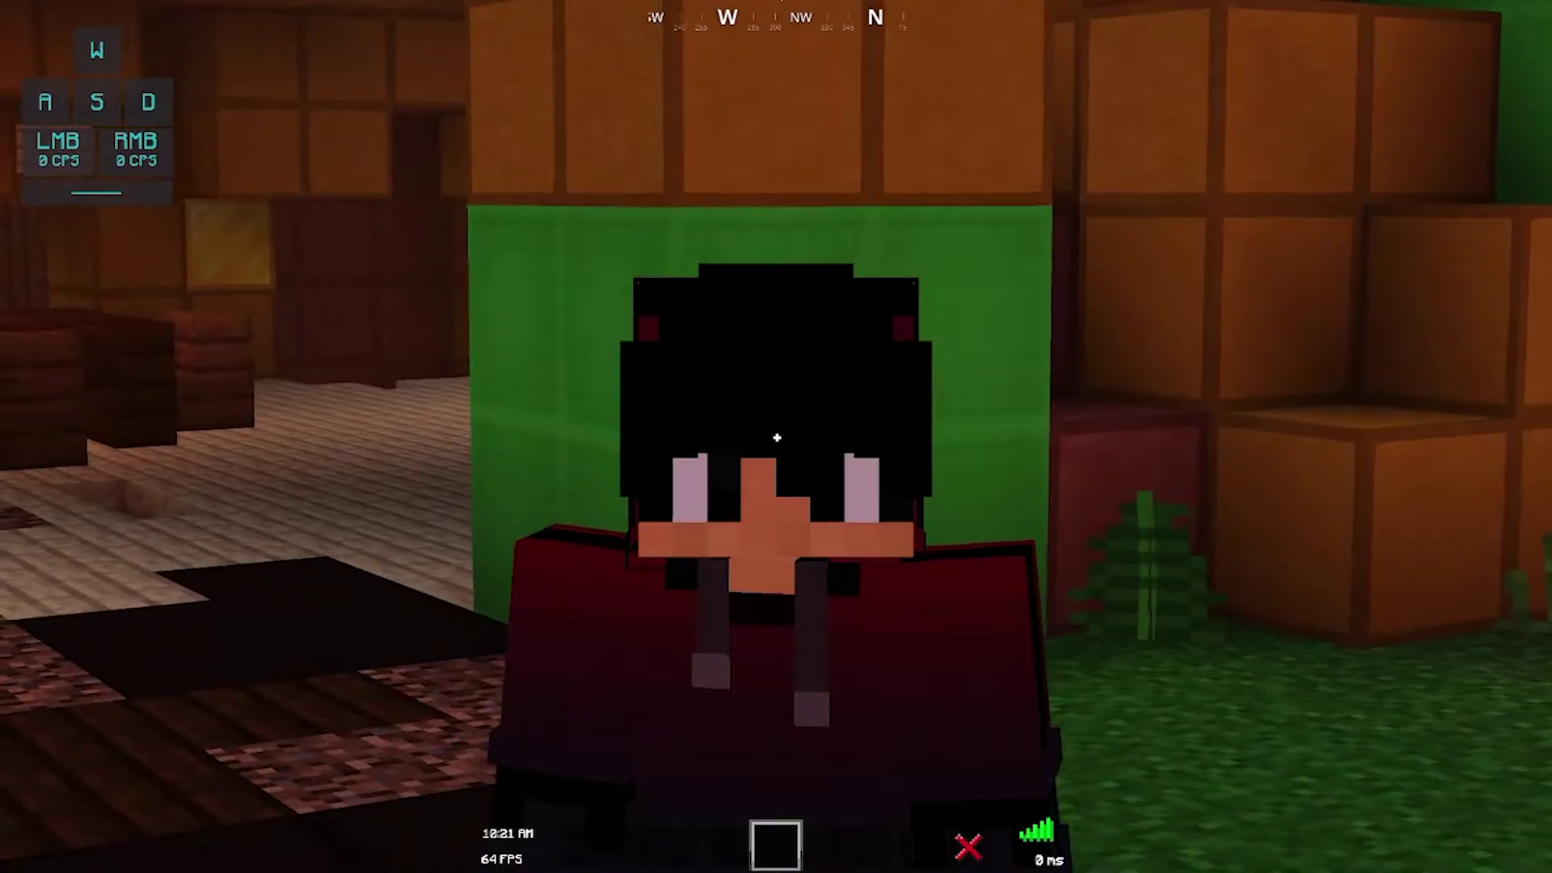
key(F5)
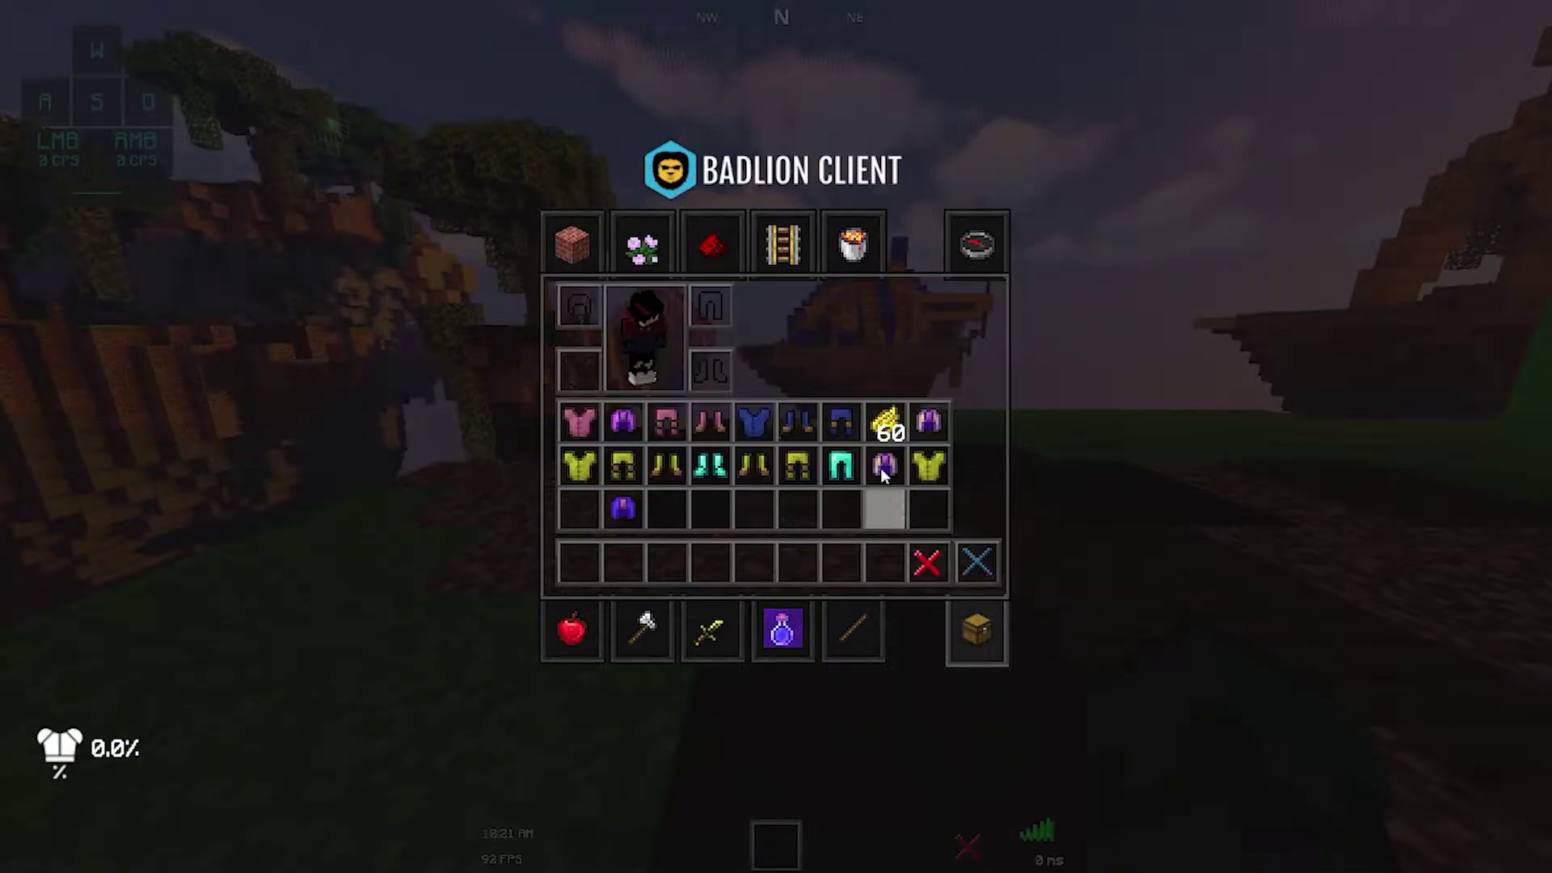
- Add a crafting table stack, leather cap, leather tunic, iron leggings and iron boots to the hotbar from the item search
click(970, 268)
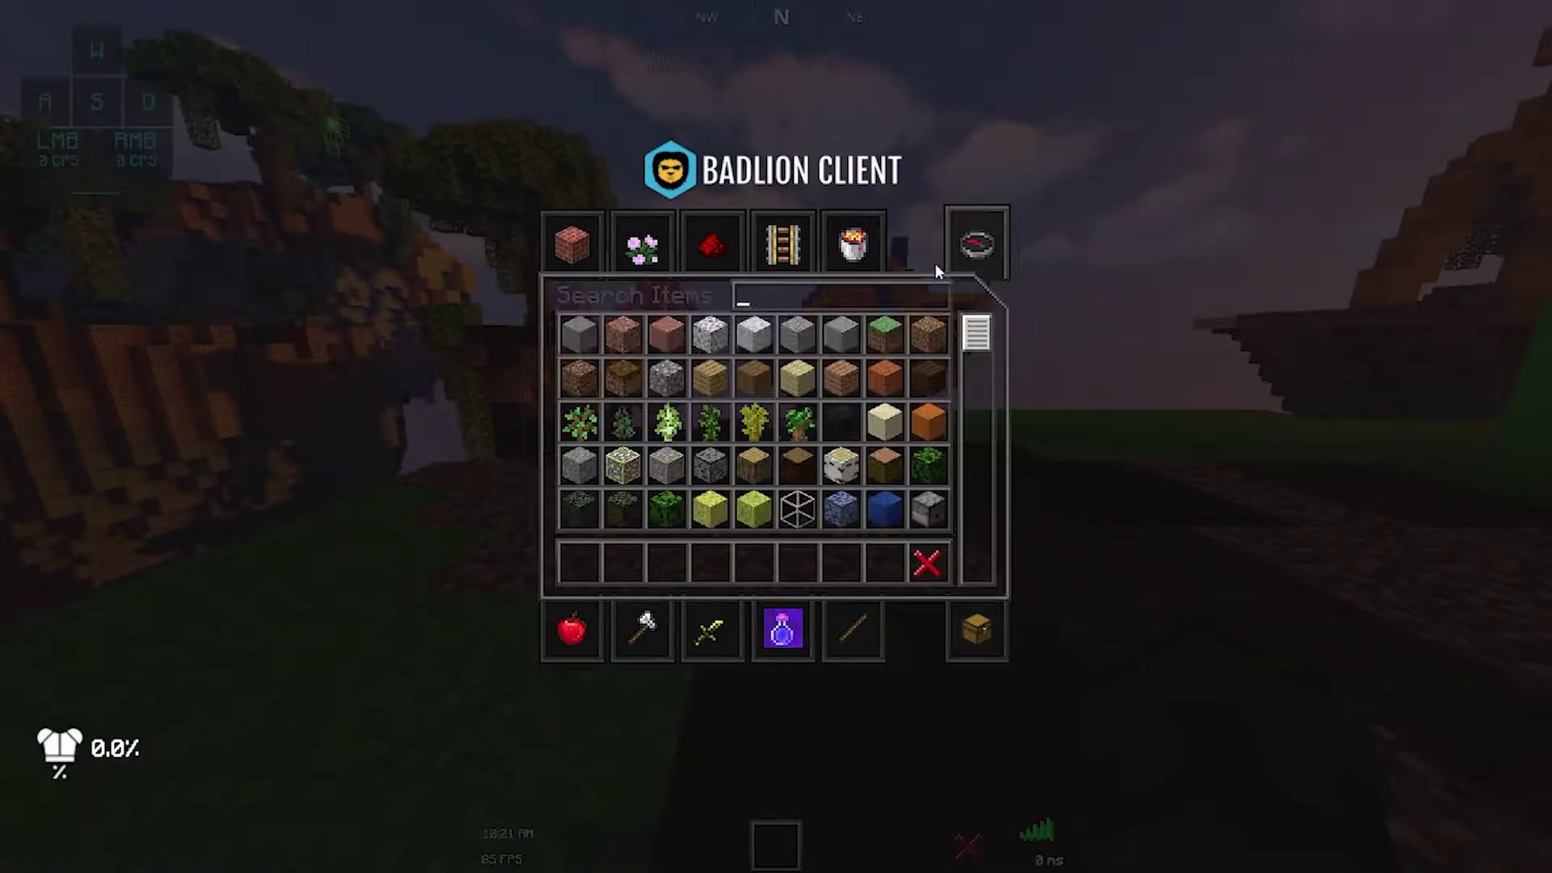
text(craf)
shift+click(578, 334)
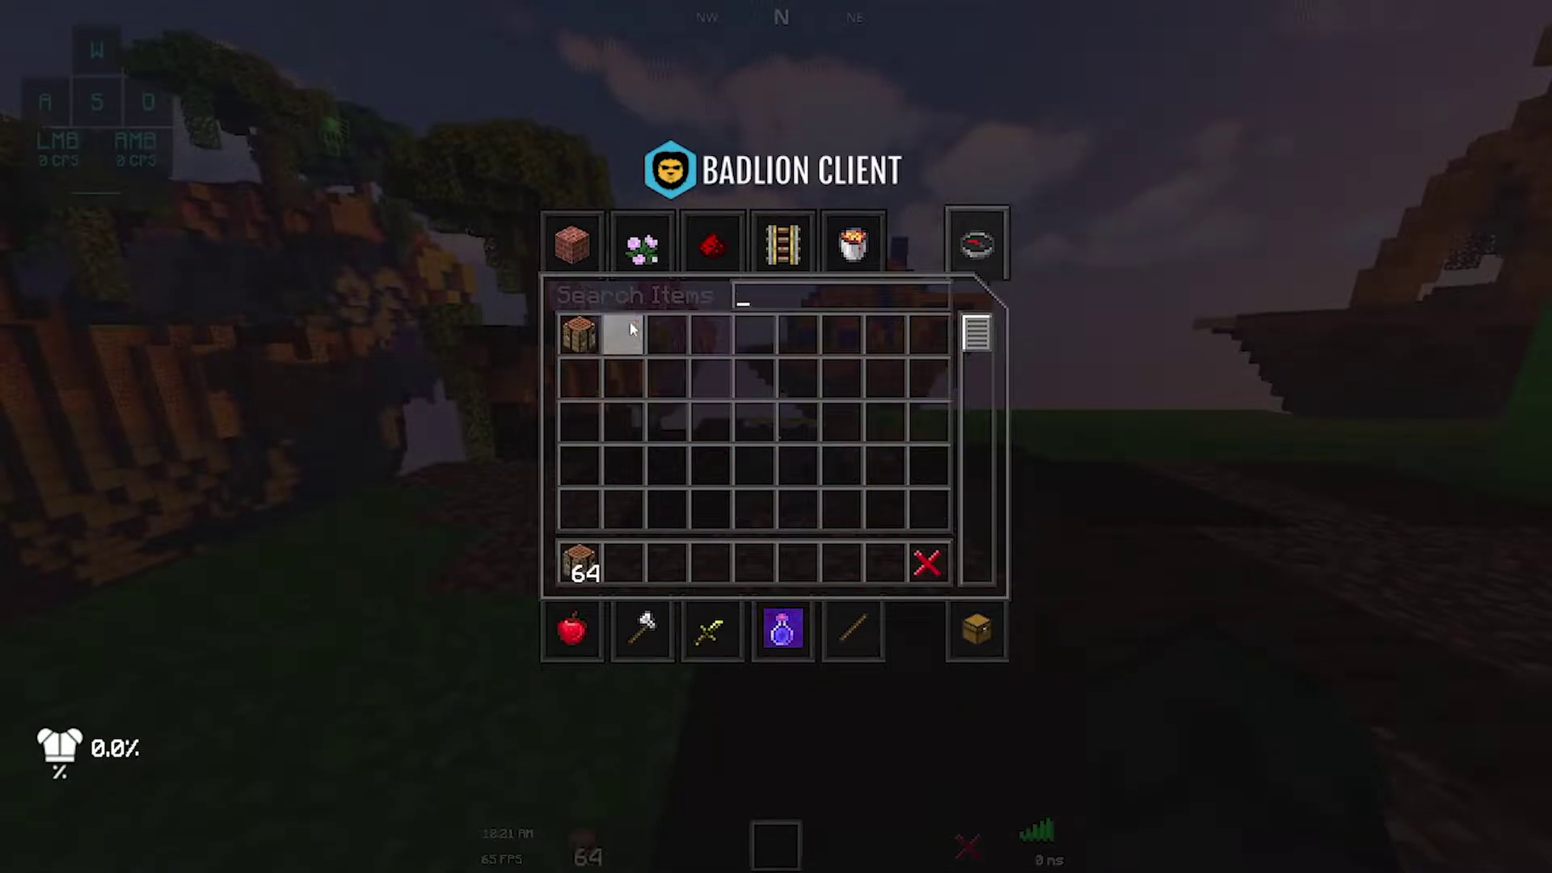
text(leat)
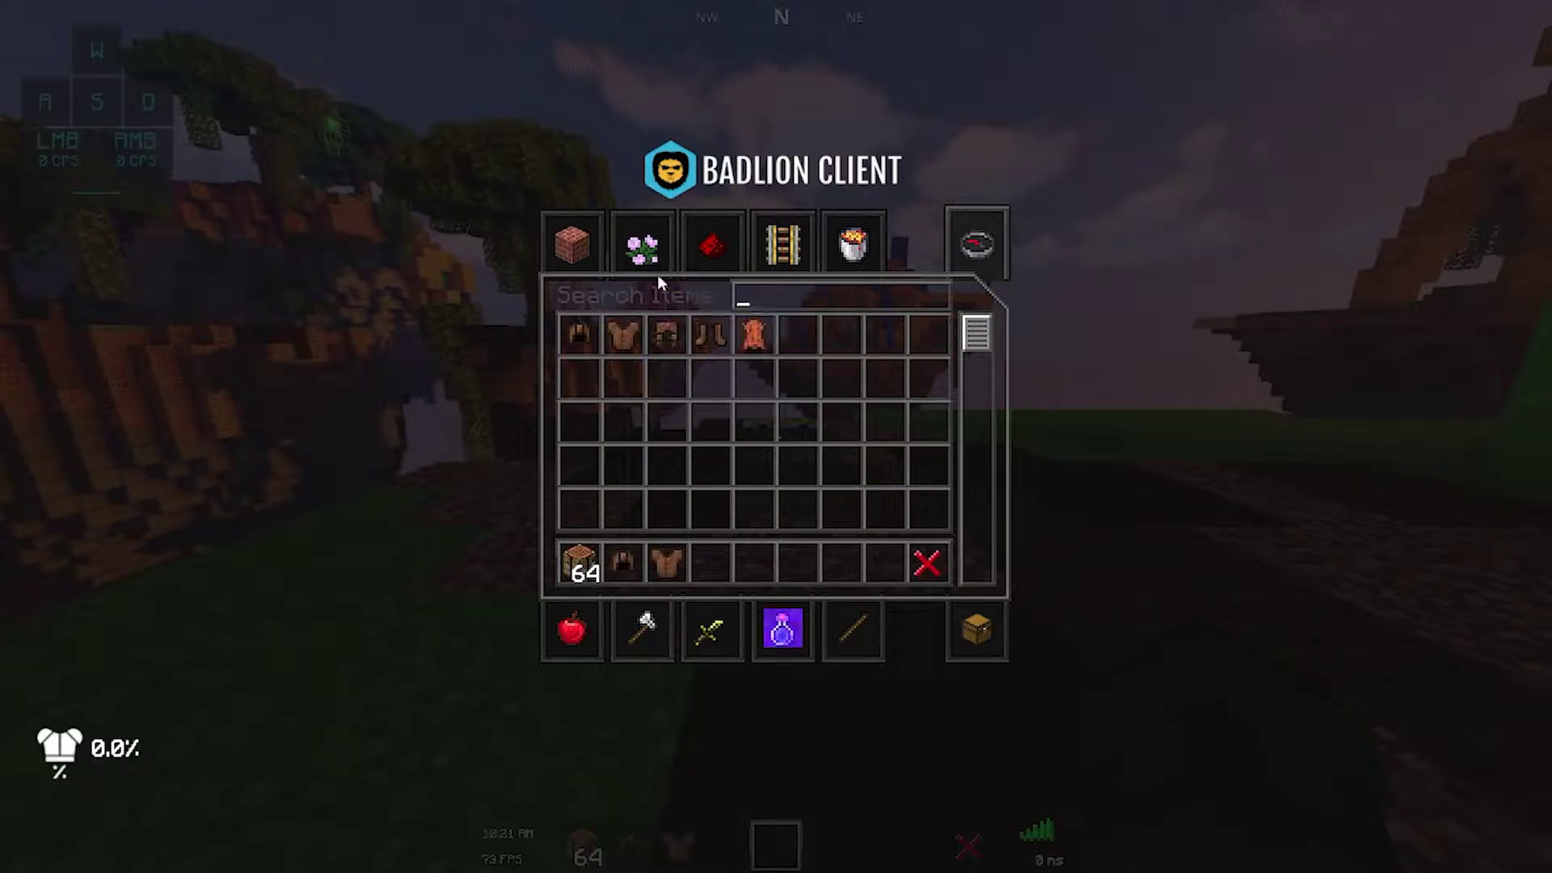
text(iro)
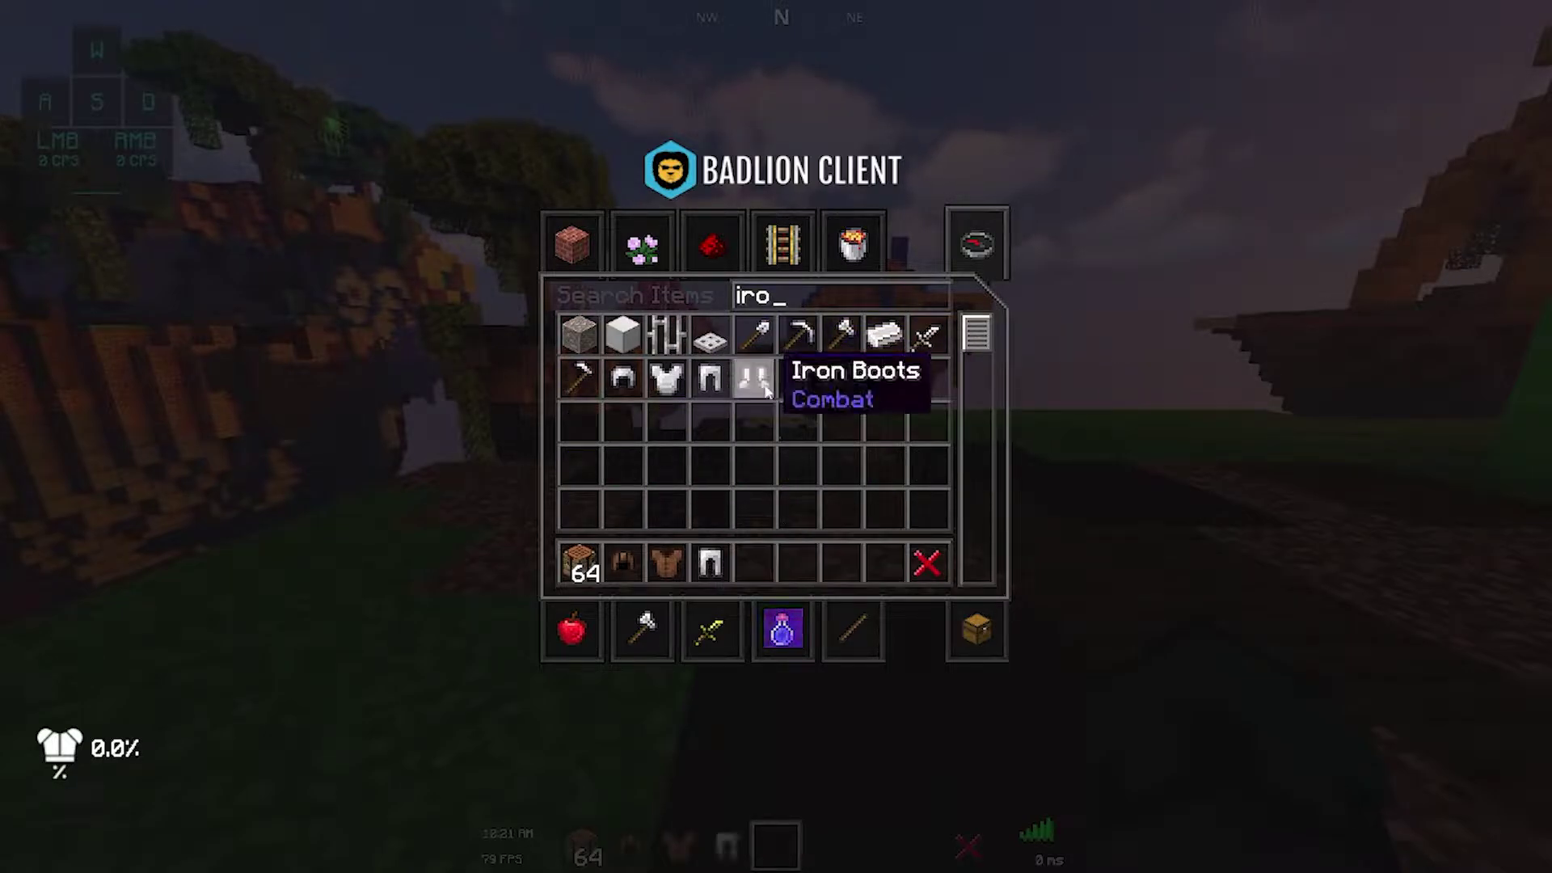
click(776, 566)
key(e)
- Place a crafting table beside the bed and open its crafting grid
key(1)
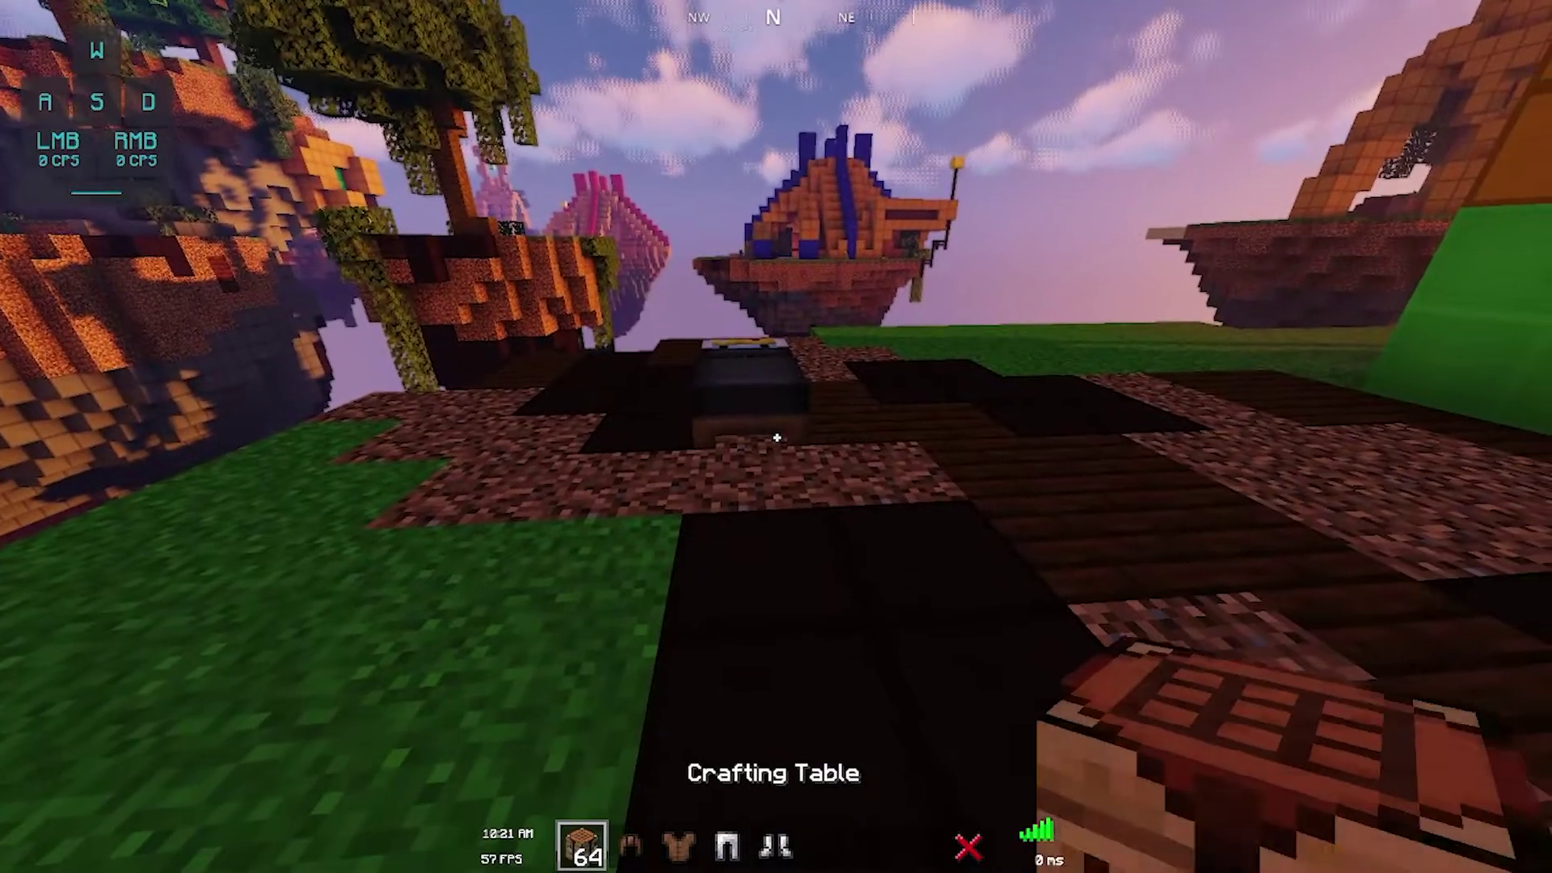
right_click(777, 436)
right_click(776, 437)
right_click(776, 437)
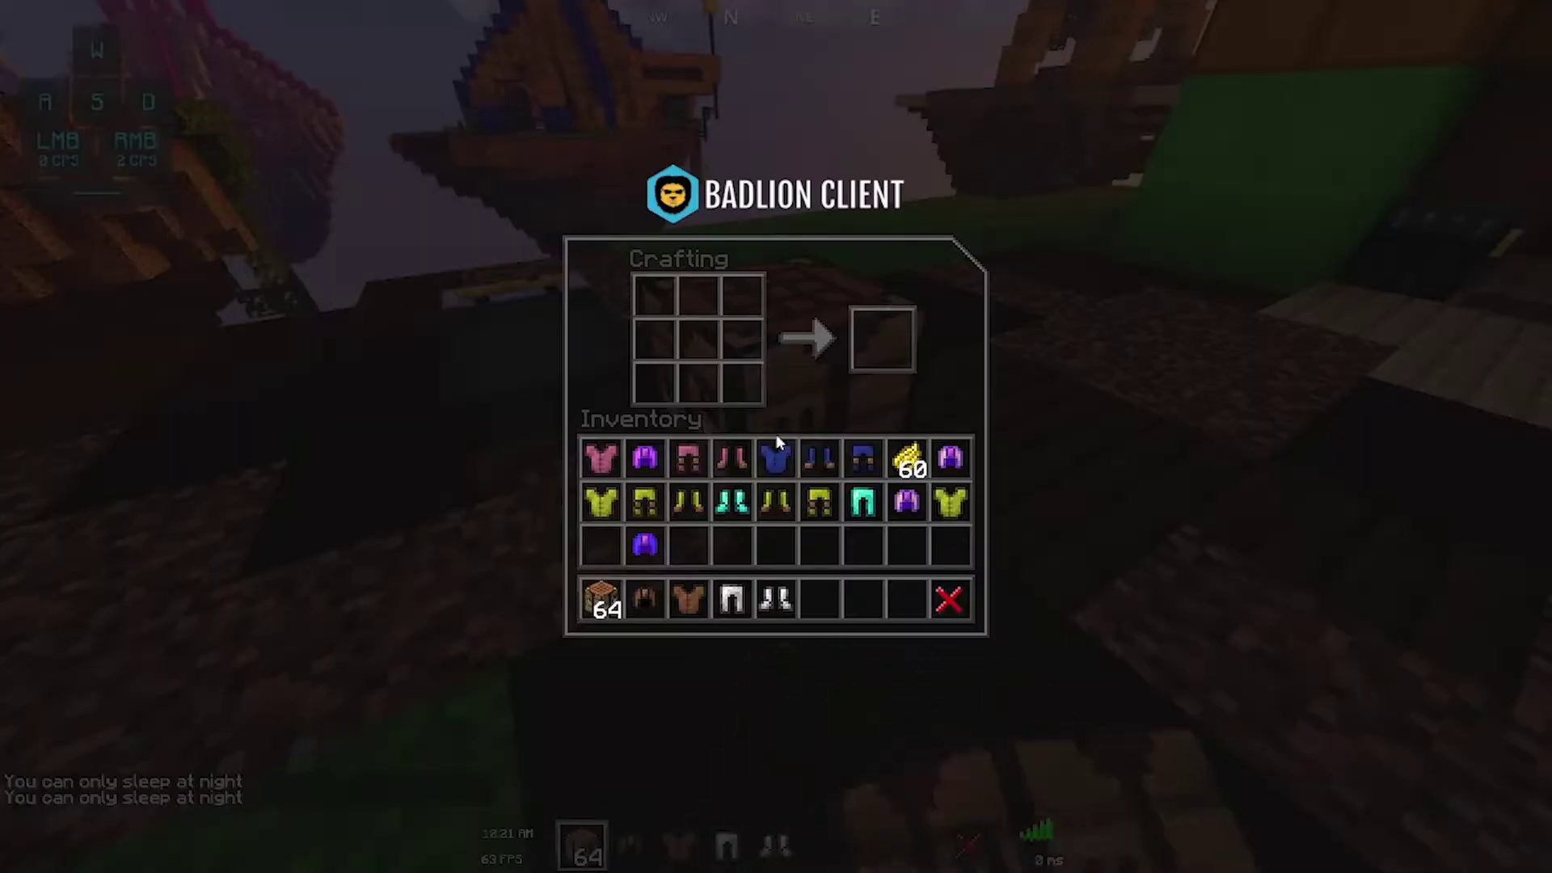
key(e)
- Take a stack of lime dye and dye the leather cap and tunic lime at the crafting table
key(e)
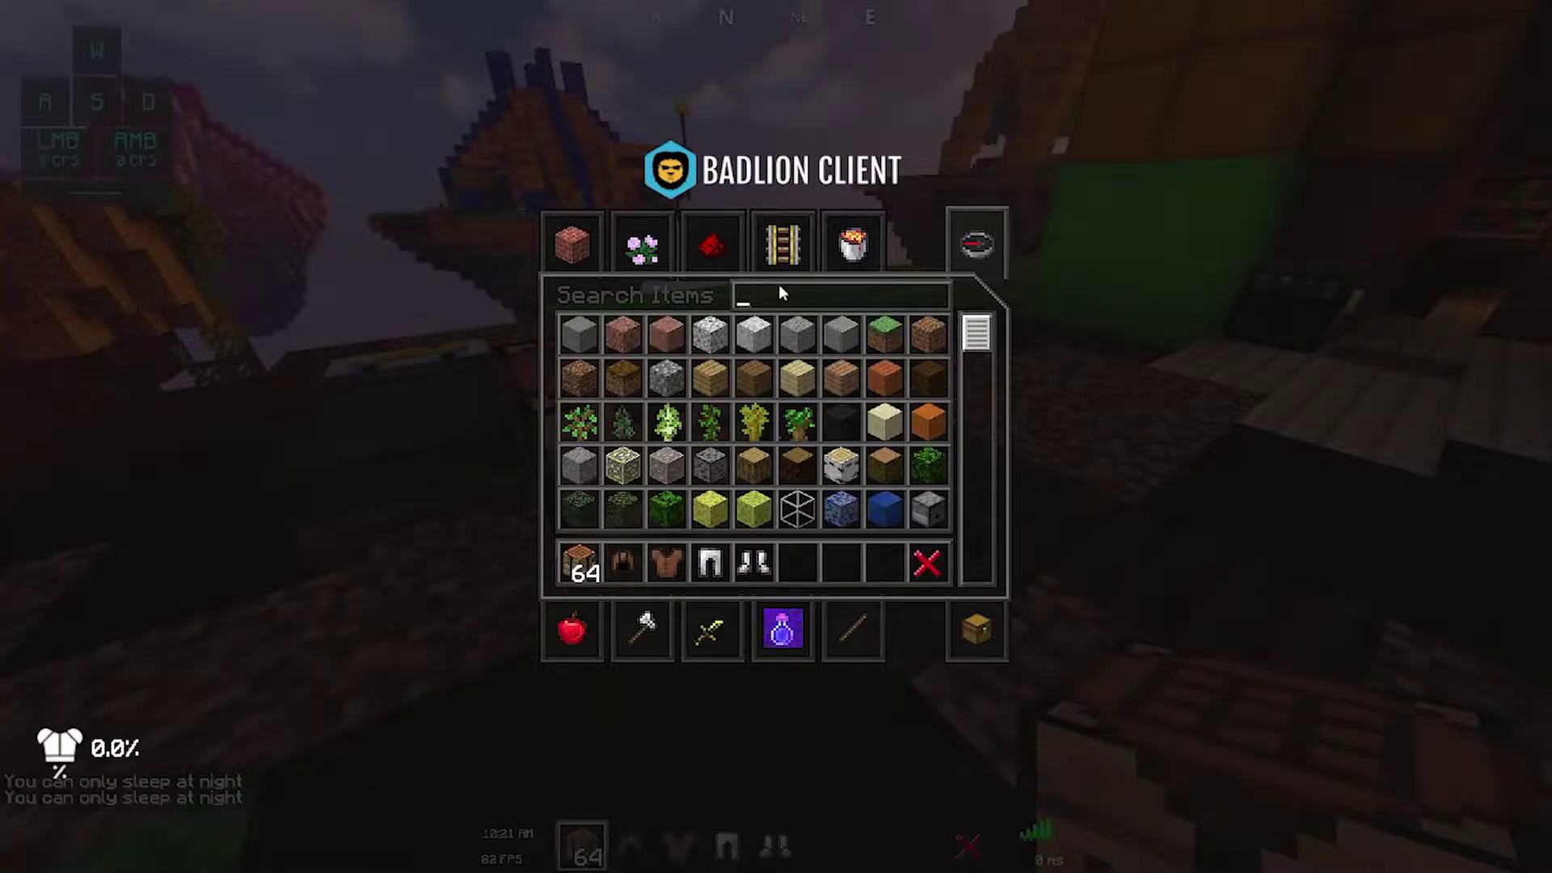
text(lime)
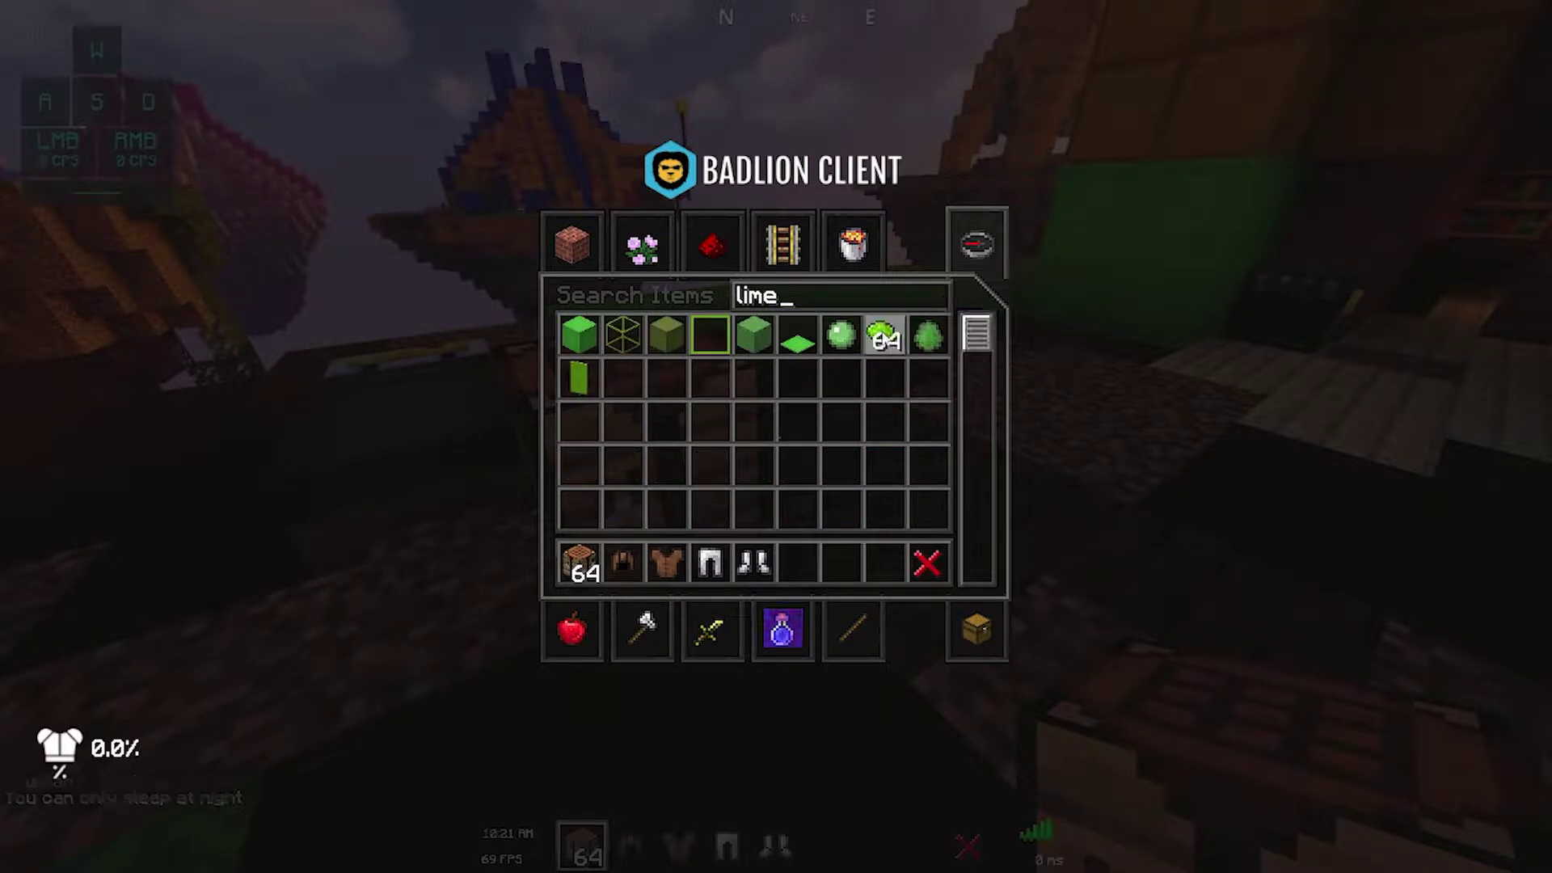
key(Escape)
right_click(777, 437)
right_click(776, 436)
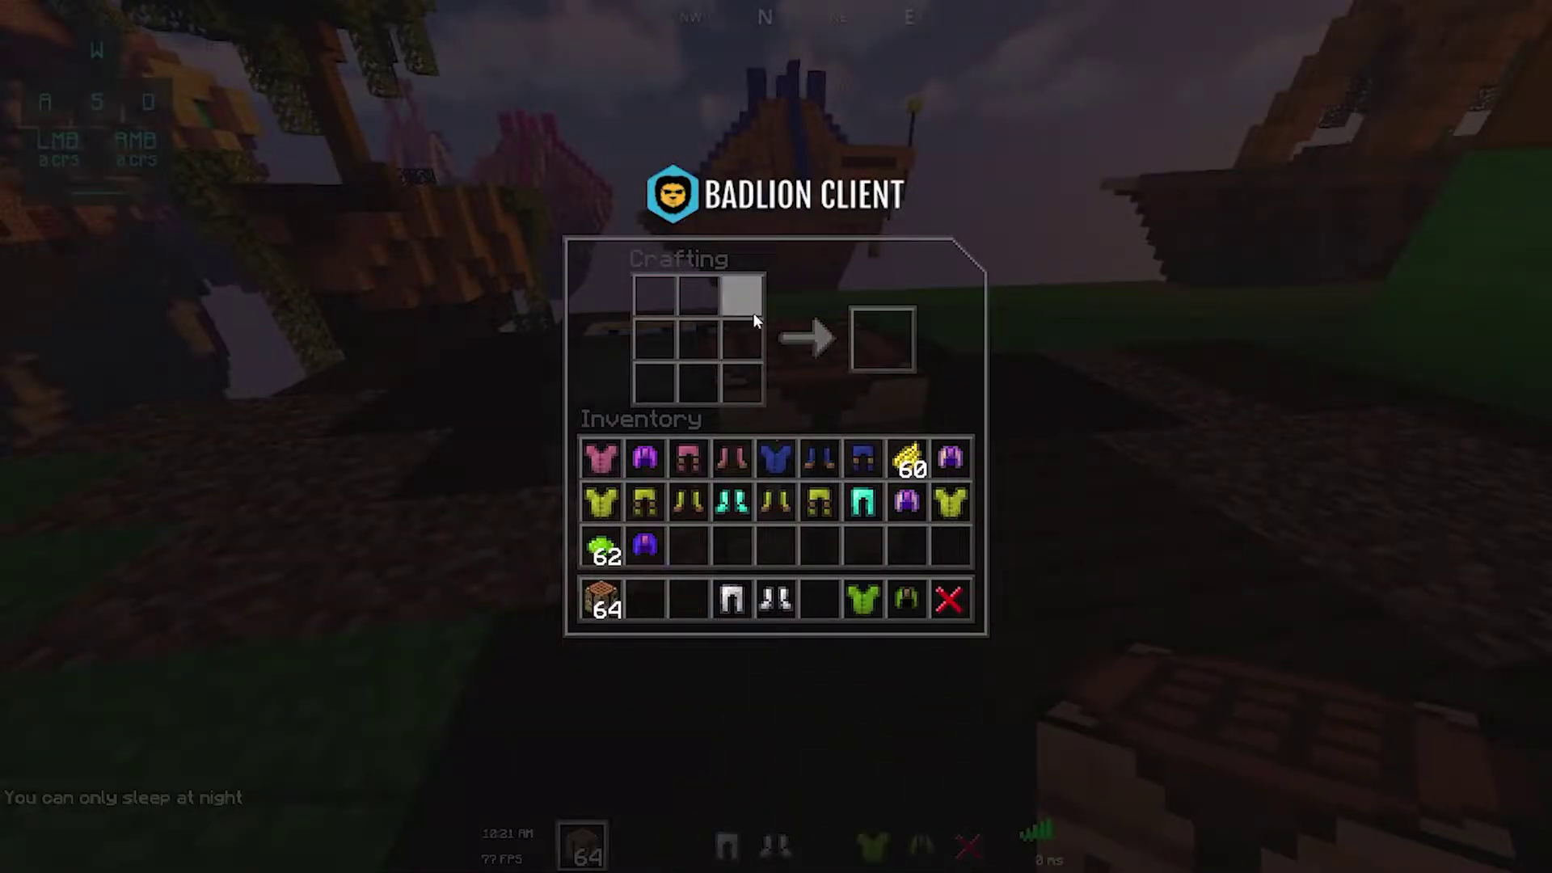
- Close the crafting grid and remove the crafting table stack from the hotbar
key(e)
key(e)
key(e)
key(e)
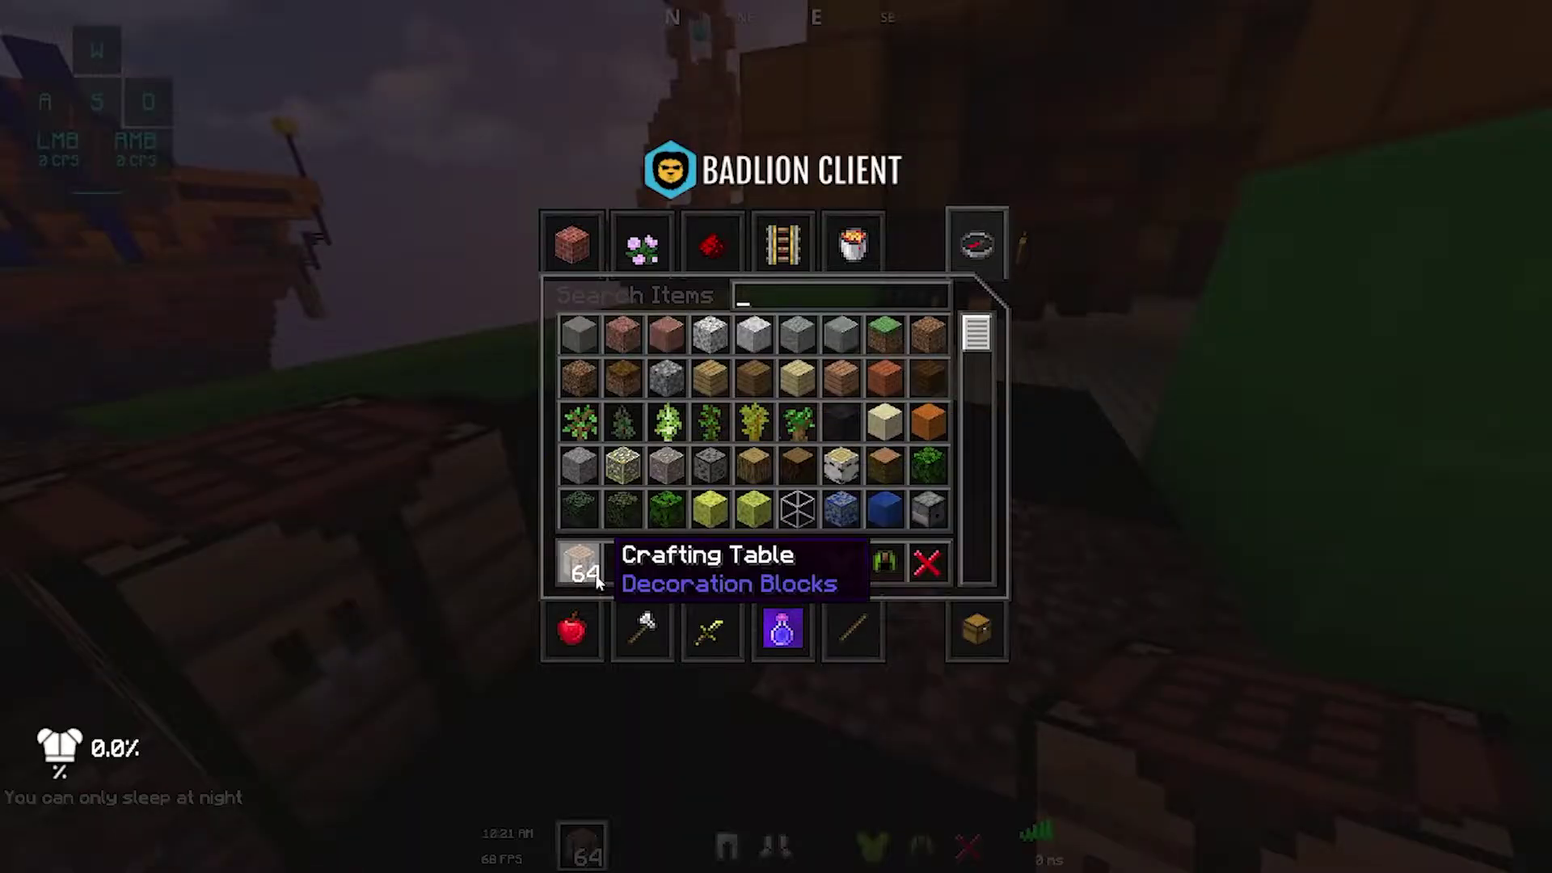
key(e)
- Hold the lime leather cap and enchant it with the /enchant command
key(8)
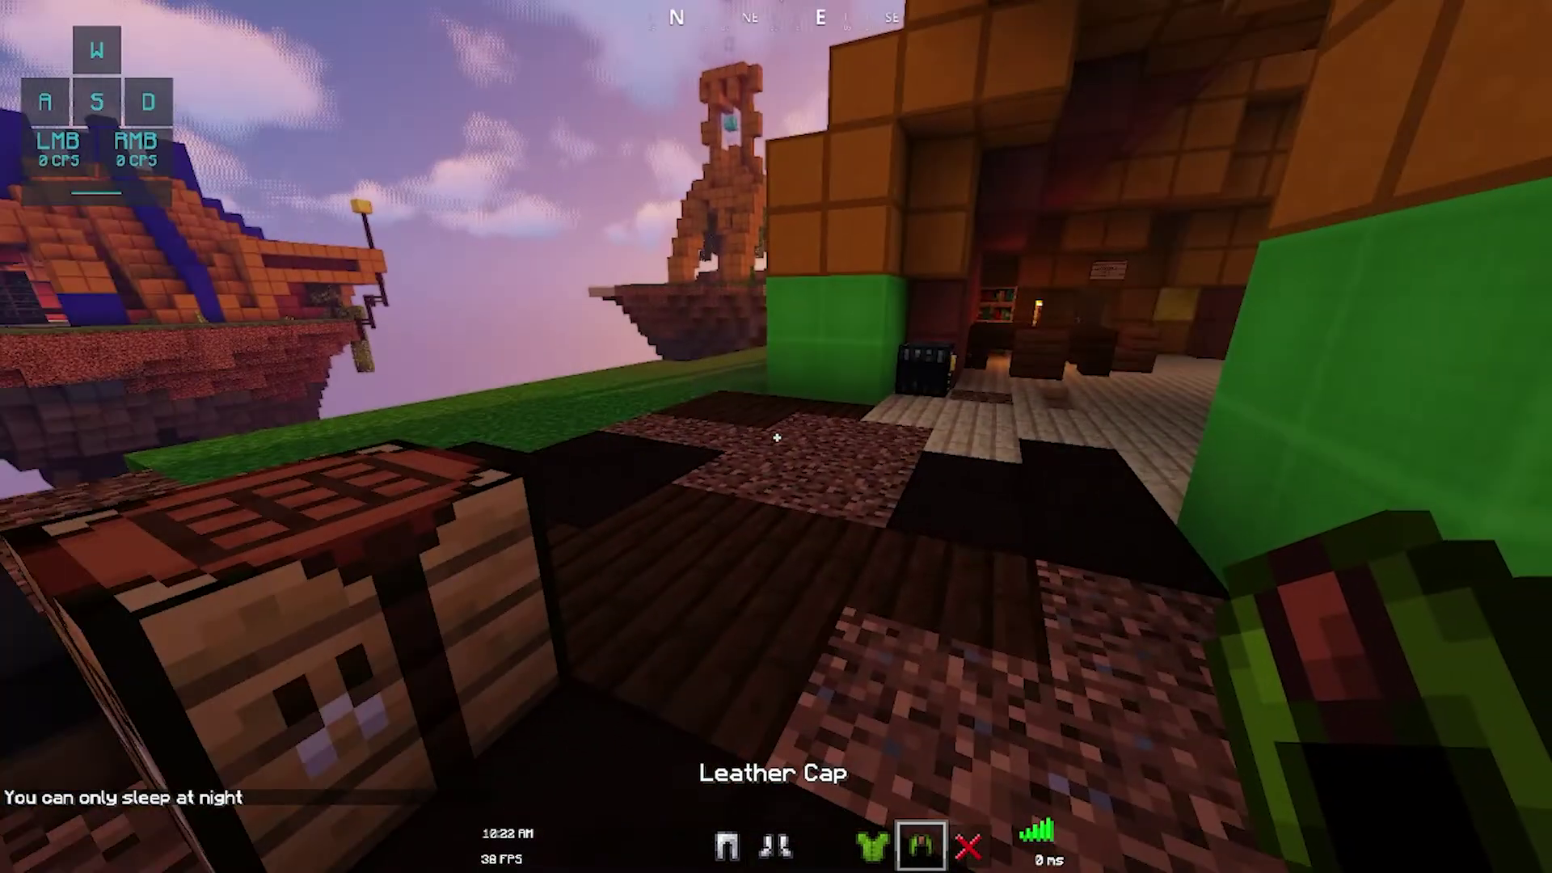
key(slash)
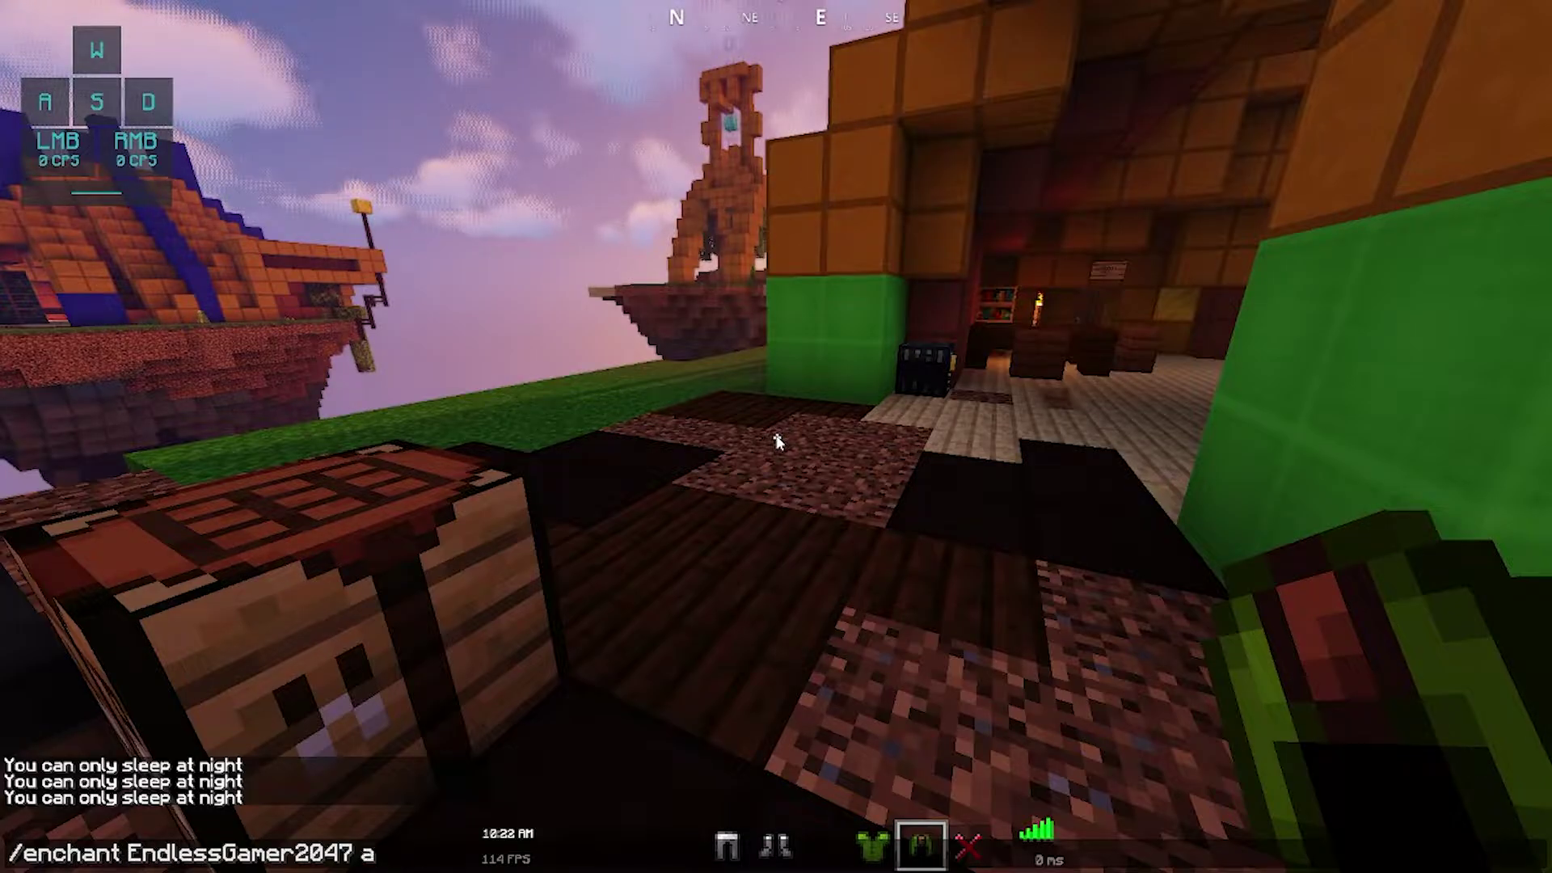
key(Return)
- Equip the enchanted cap, lime tunic, iron leggings and iron boots, and break the placed crafting table
right_click(776, 437)
scroll(776, 437, up, 2)
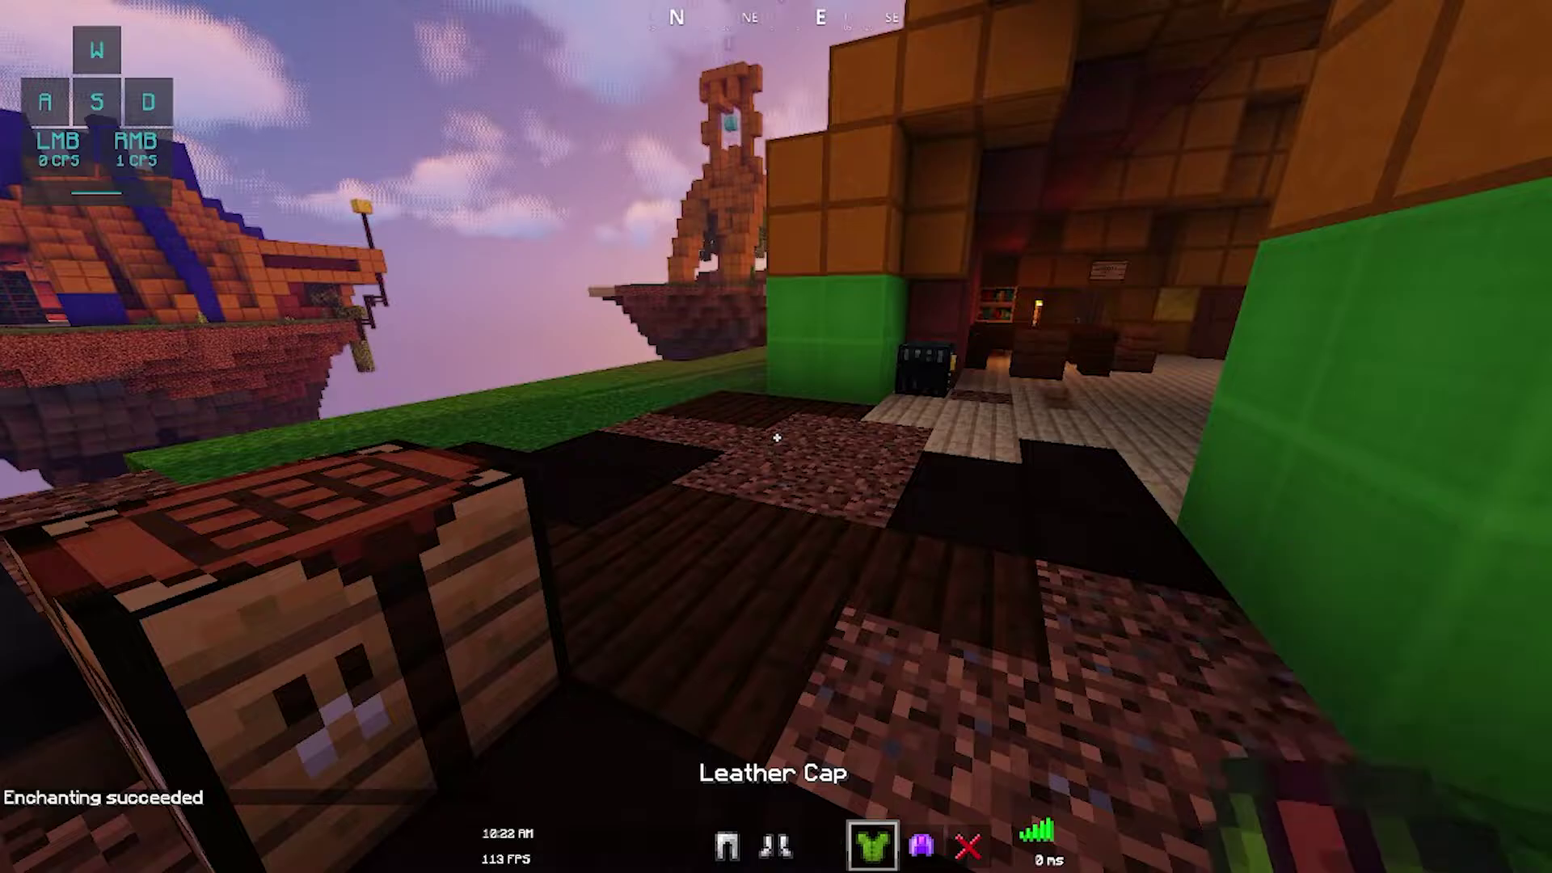
key(4)
key(1)
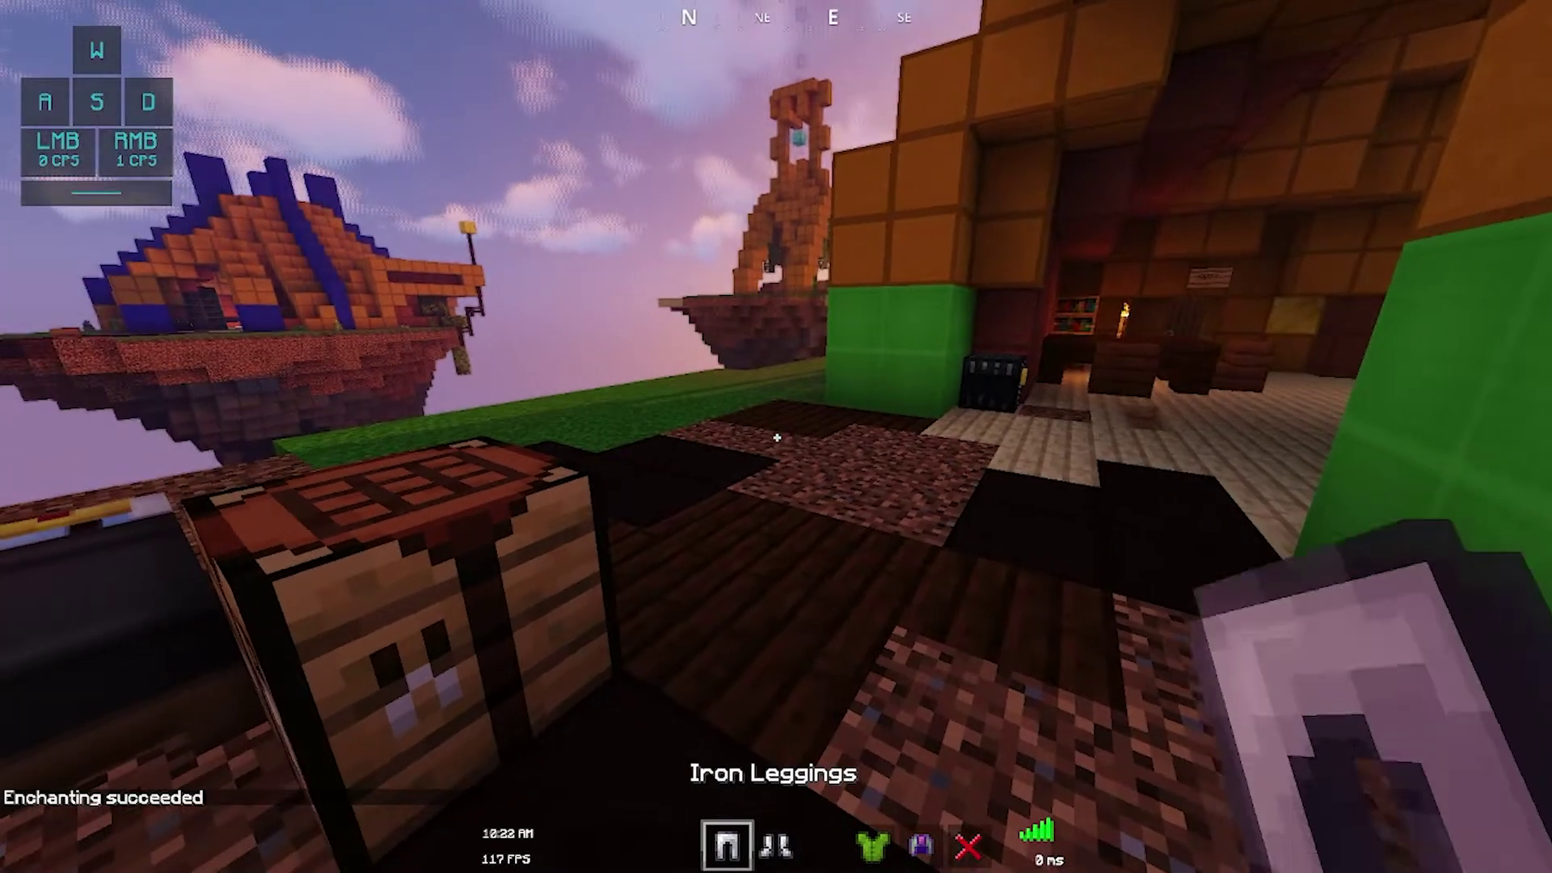
key(2)
right_click(776, 436)
click(776, 436)
- Replace the spare armour in the hotbar with a sword and check the outfit in third-person view
key(e)
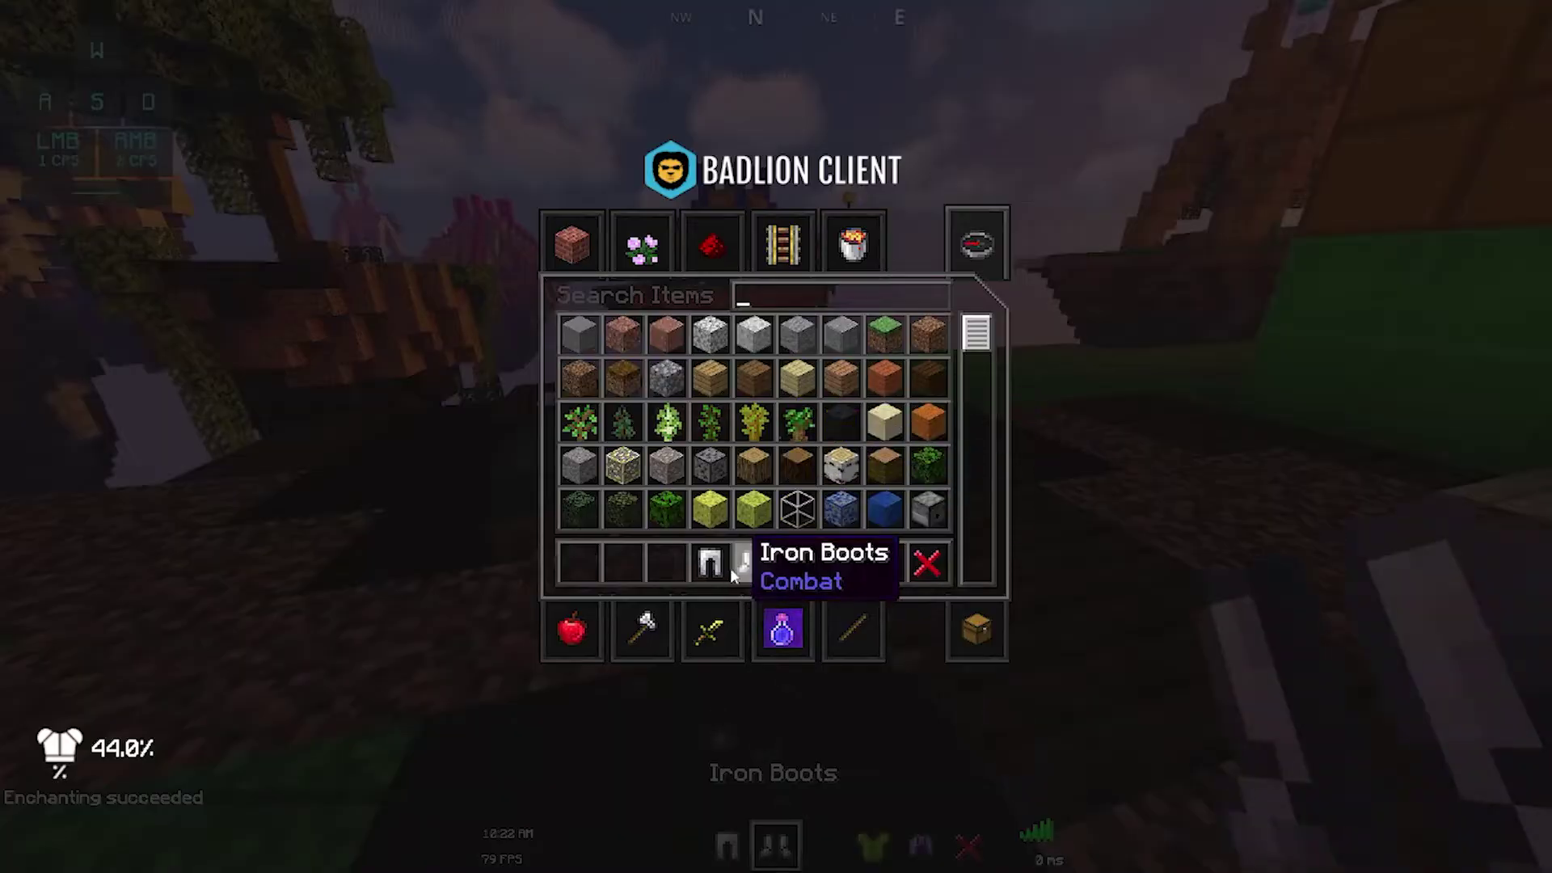
click(781, 630)
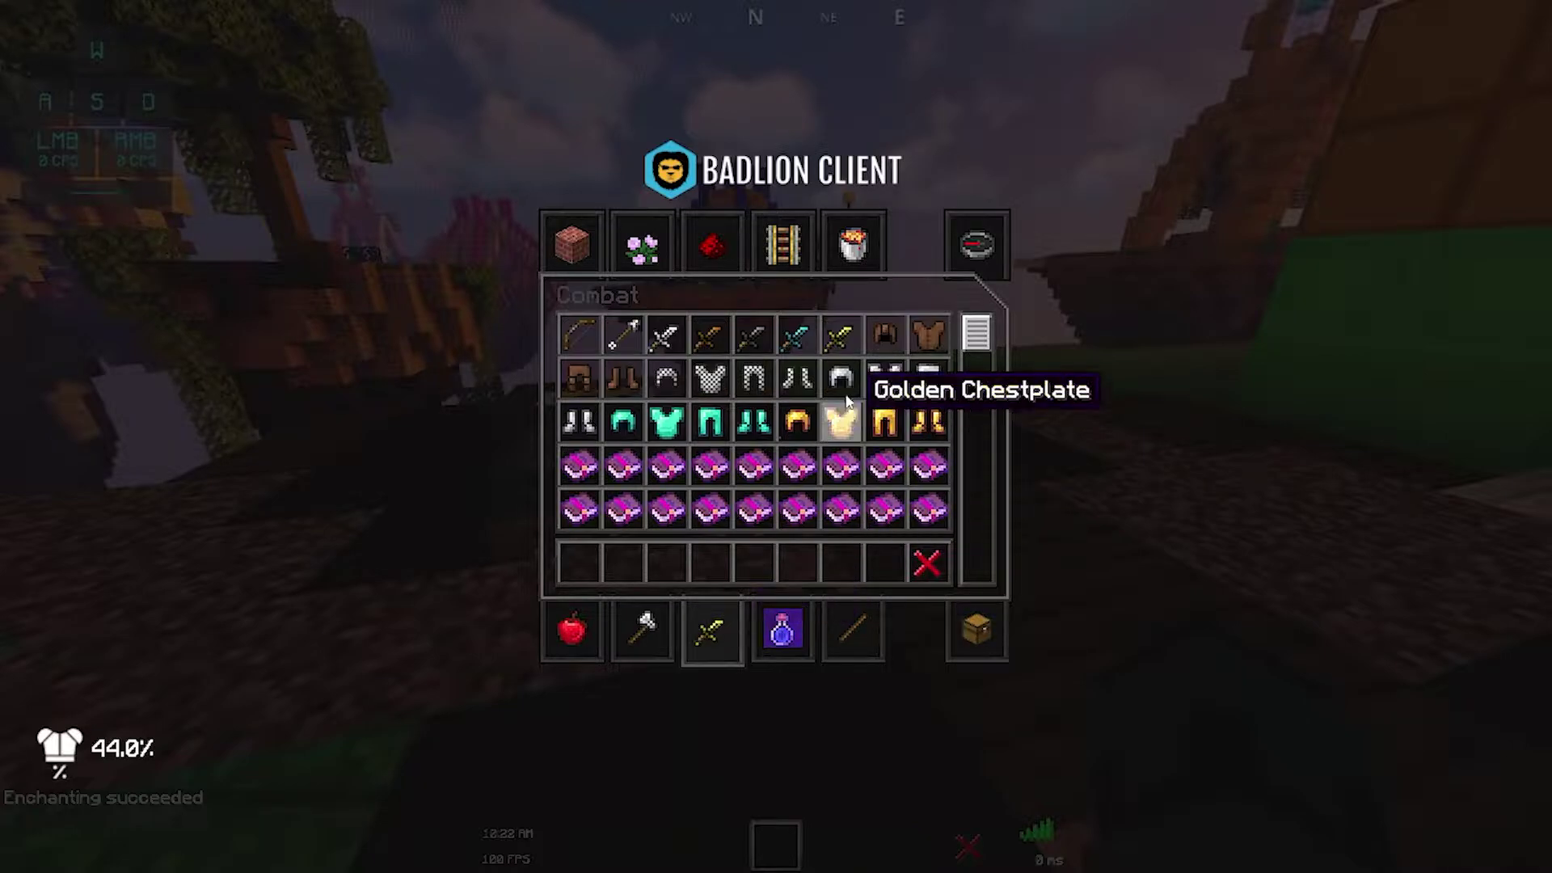
click(705, 332)
key(e)
key(F5)
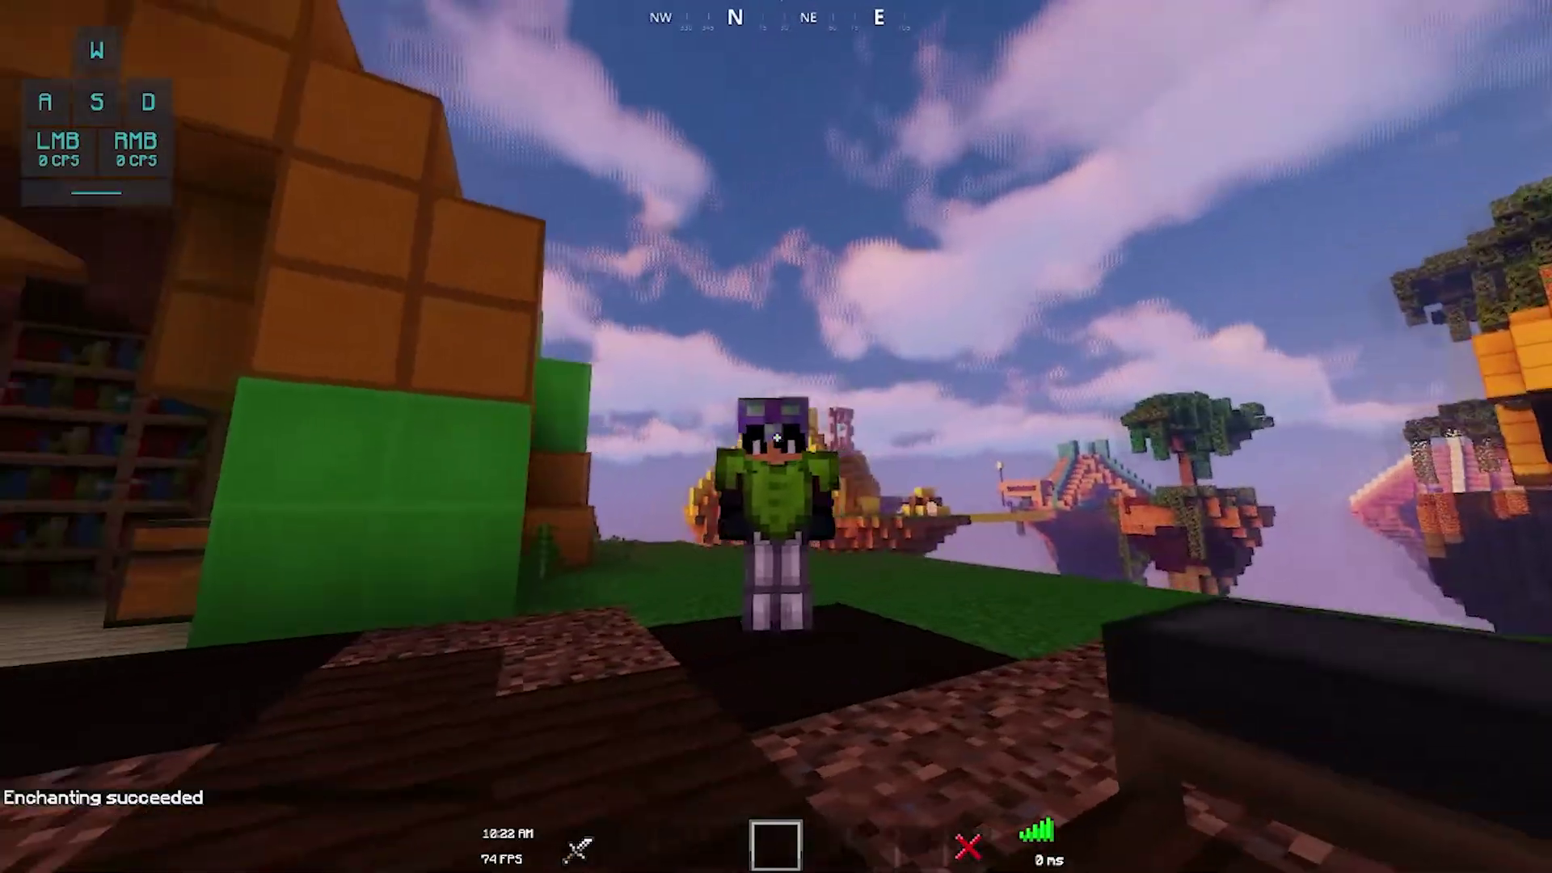
key(F5)
- Enclose the sides and top of the bed with lime wool blocks
key(w+d)
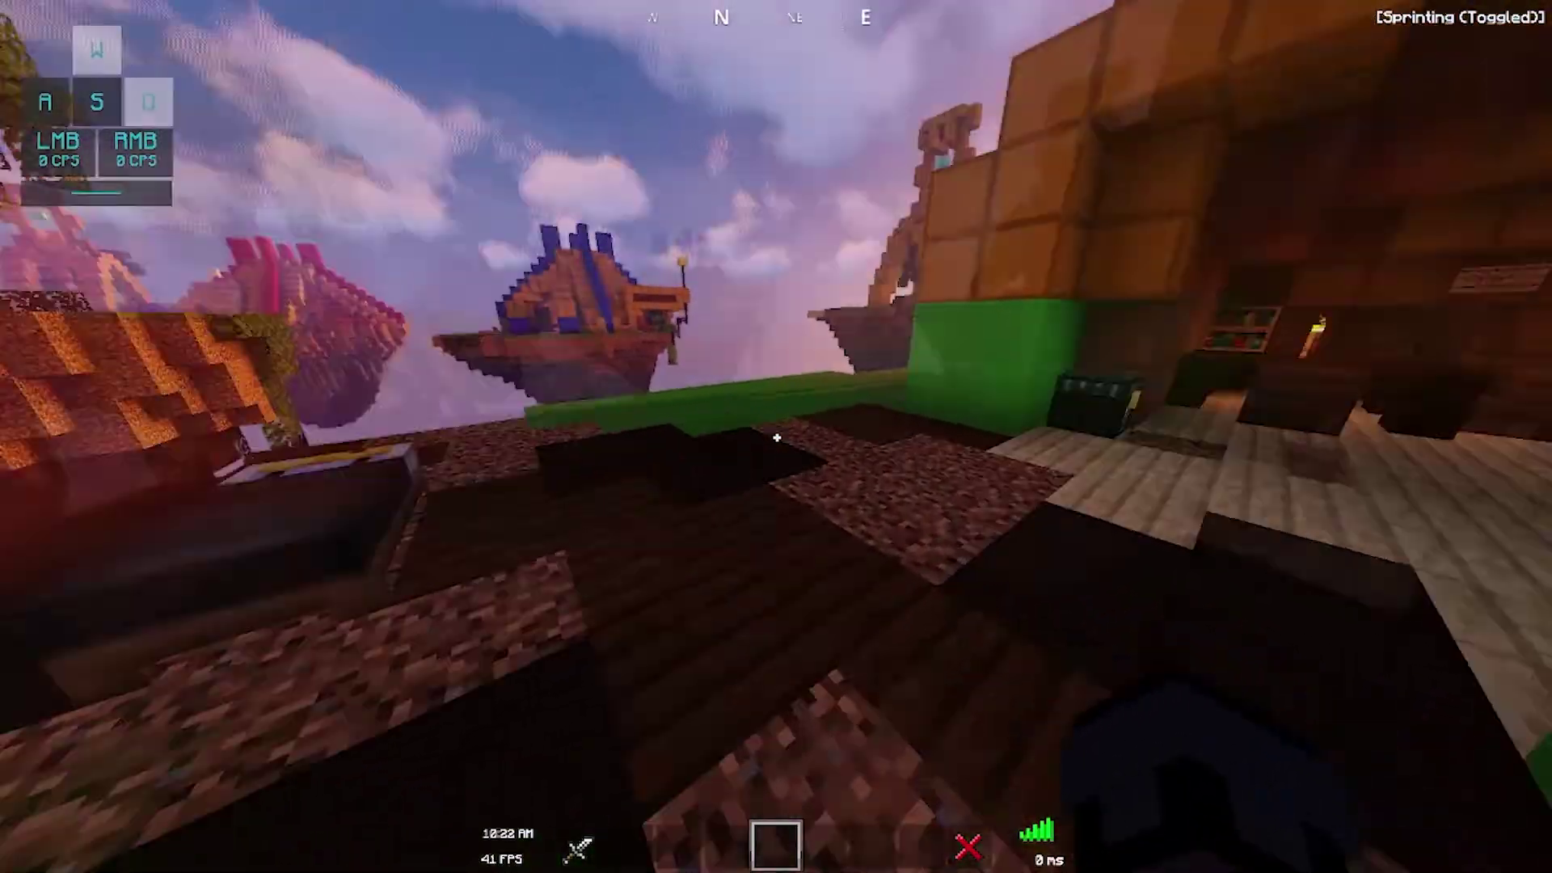
key(2)
key(a)
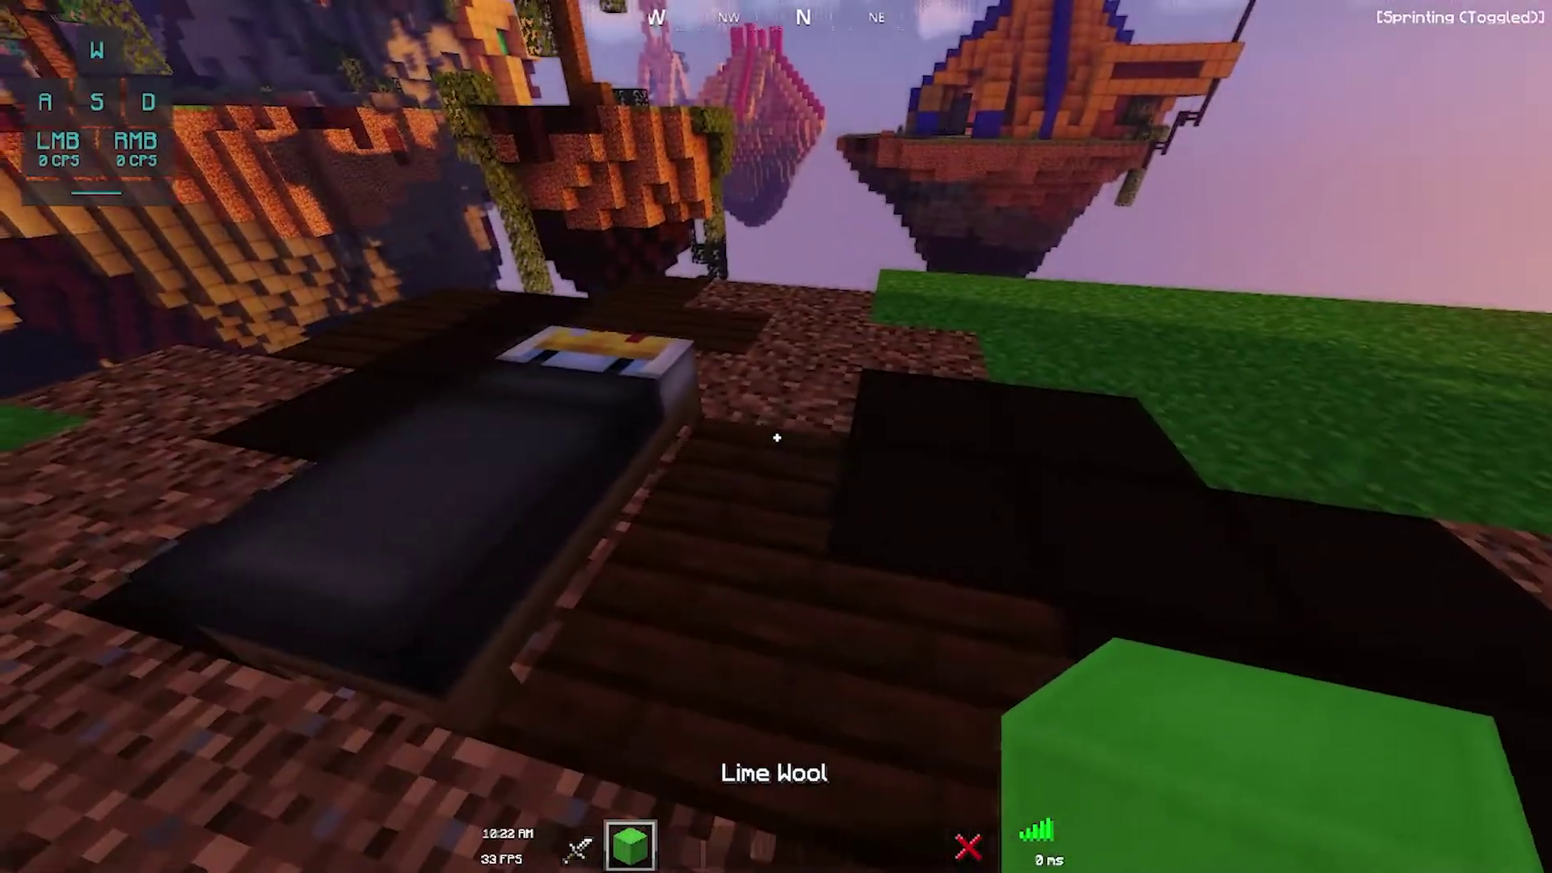
right_click(777, 438)
key(w+d)
right_click(777, 438)
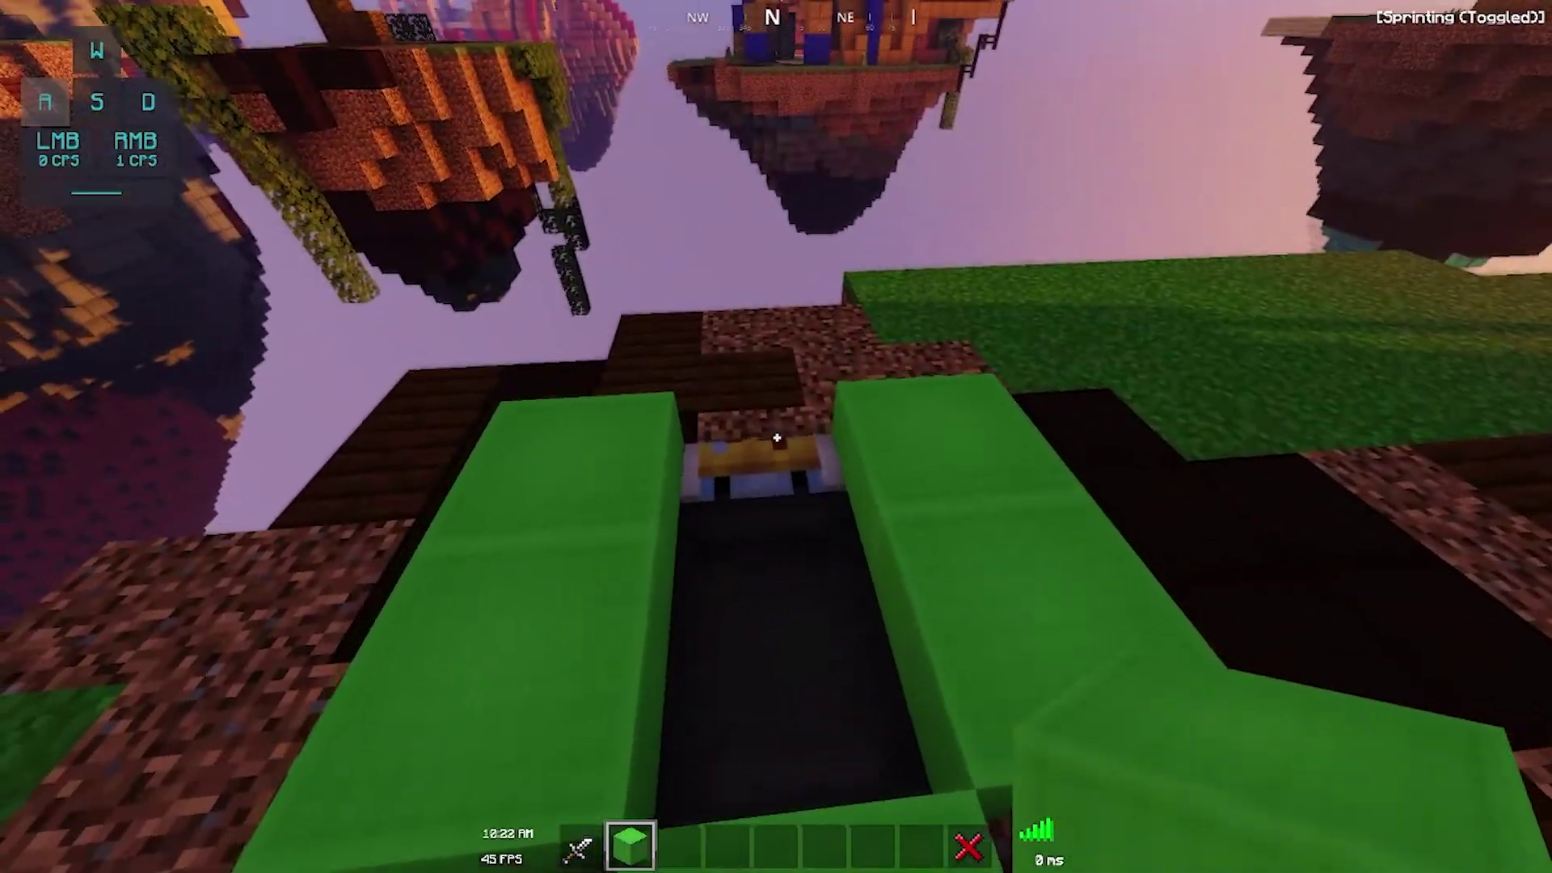
right_click(777, 437)
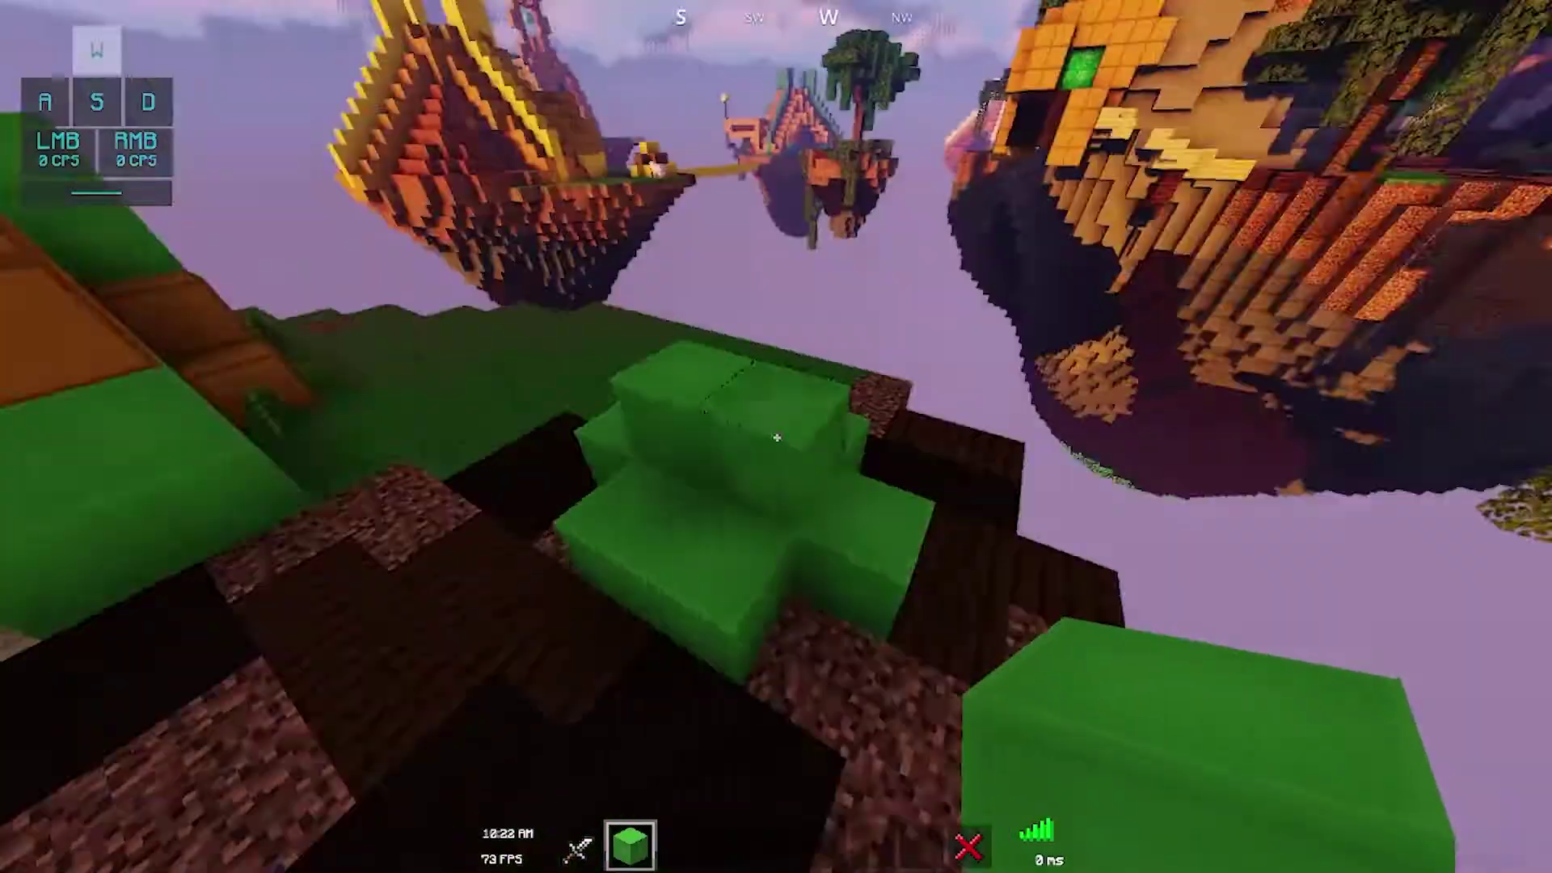
key(1)
key(4)
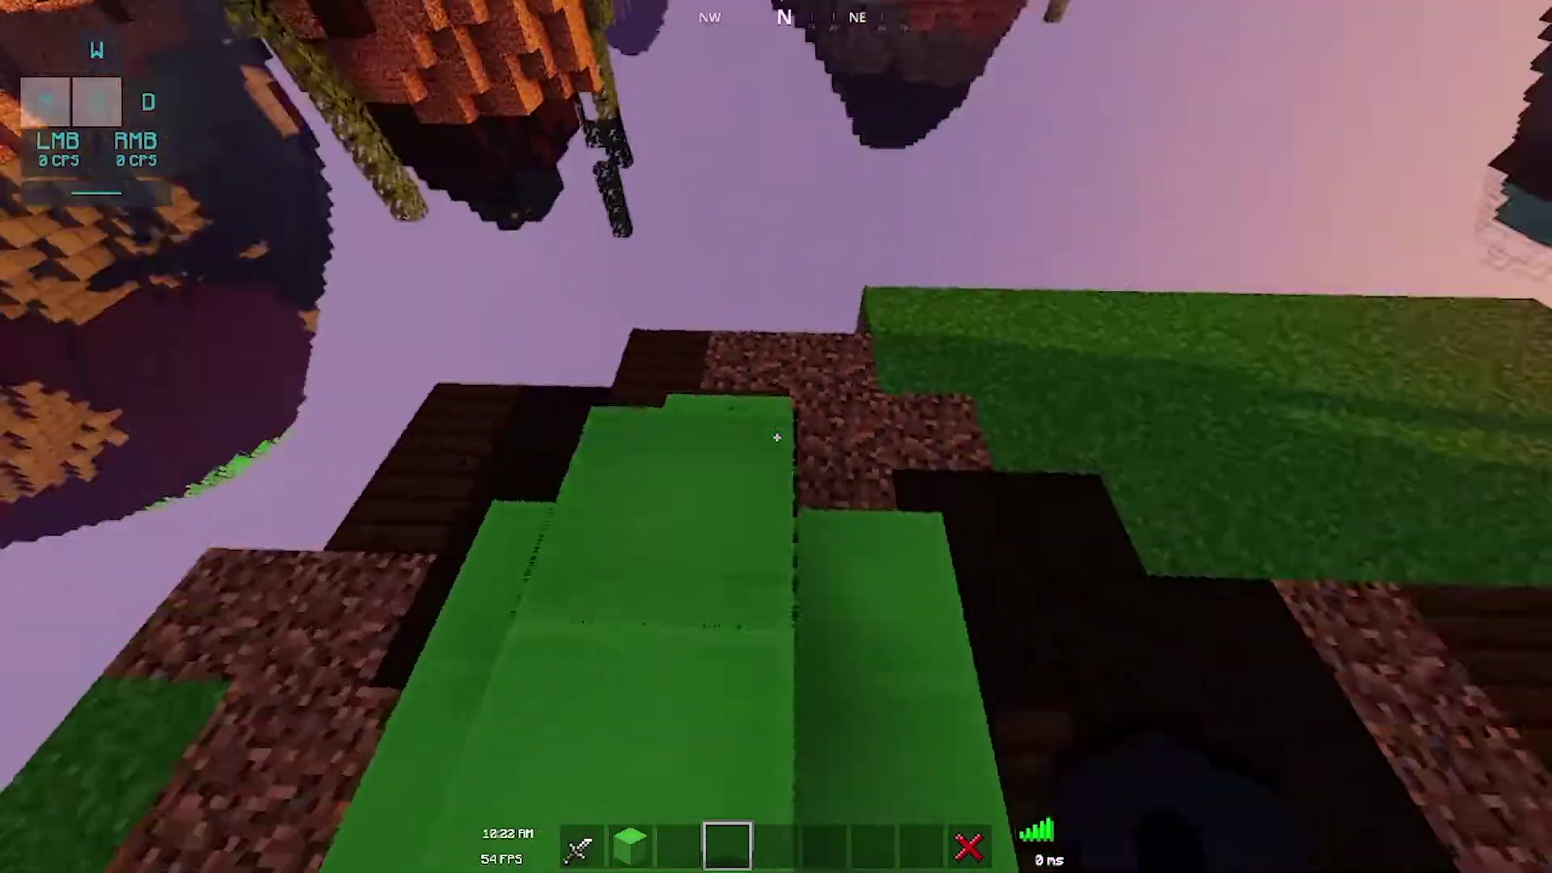
key(s)
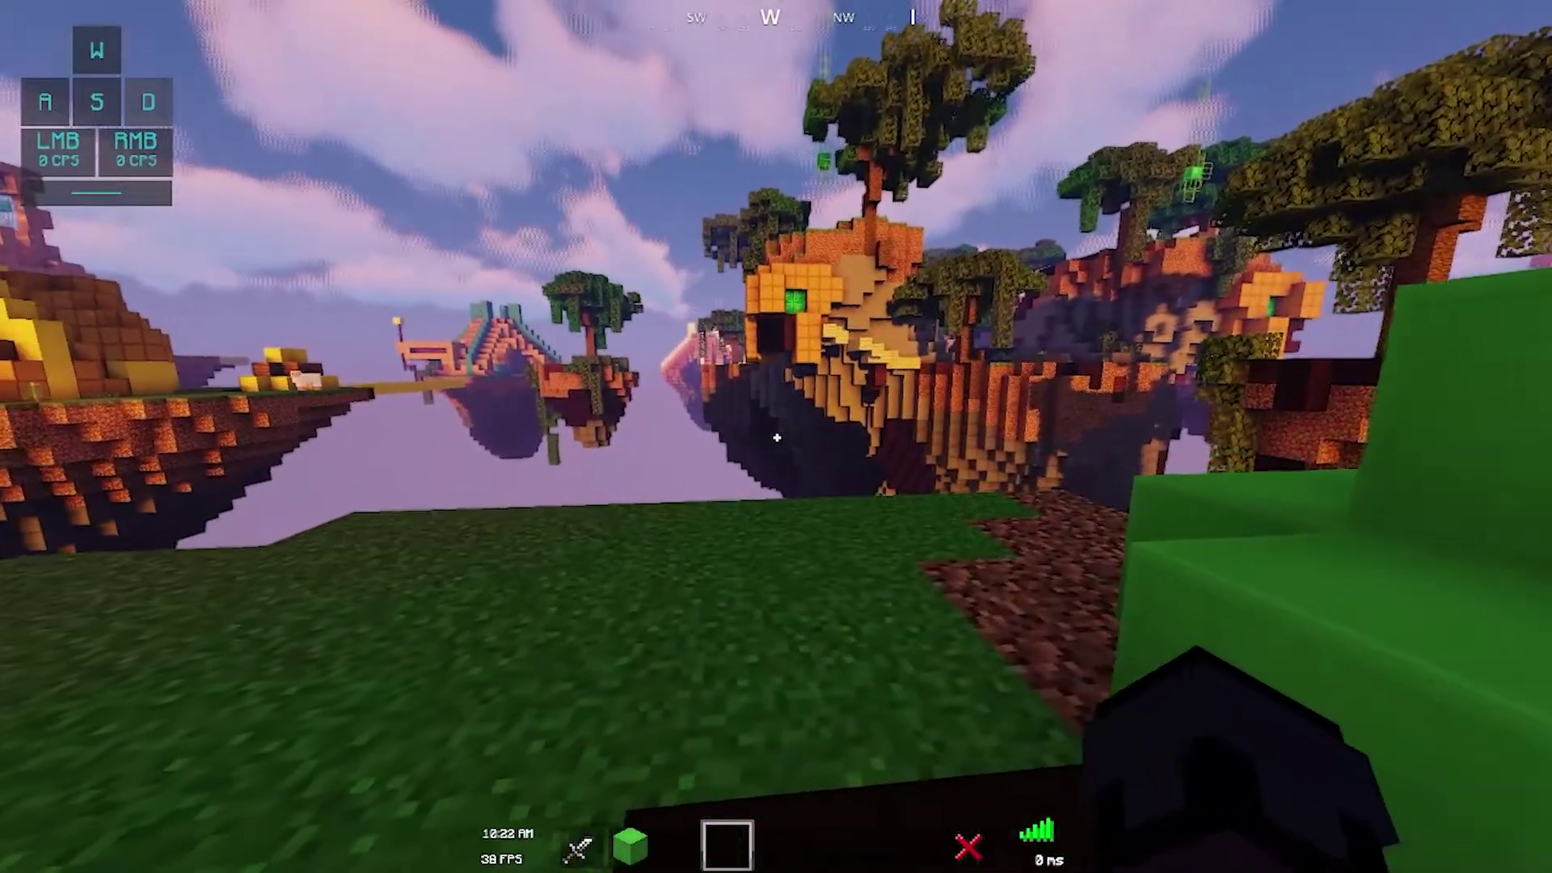
- Find the Replay mod in the client's mod list and check which key starts and stops recording
key(Shift_R)
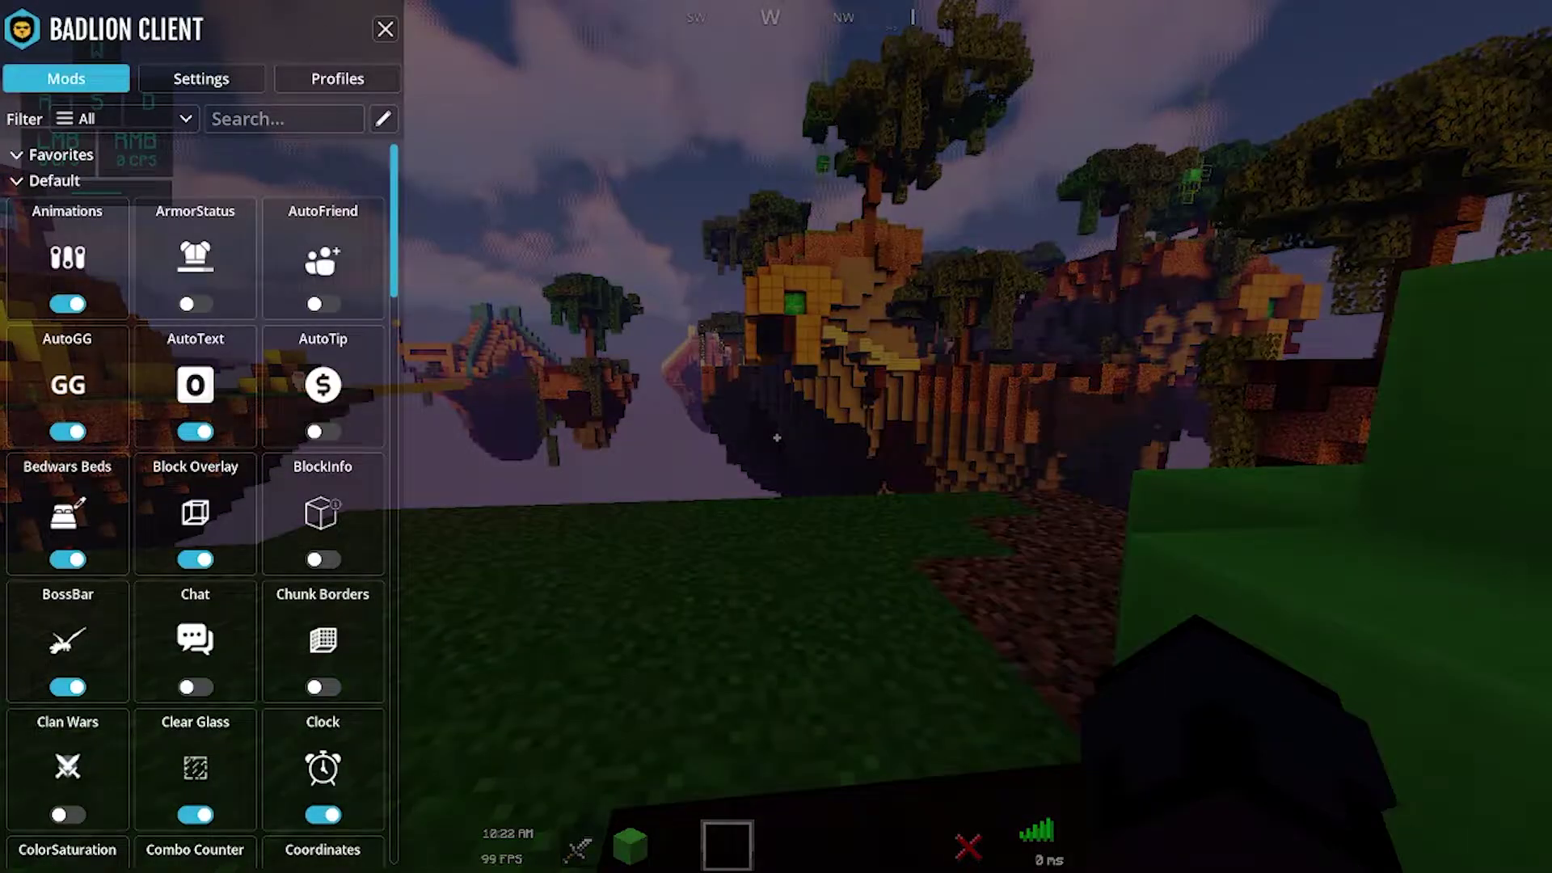
text(repla)
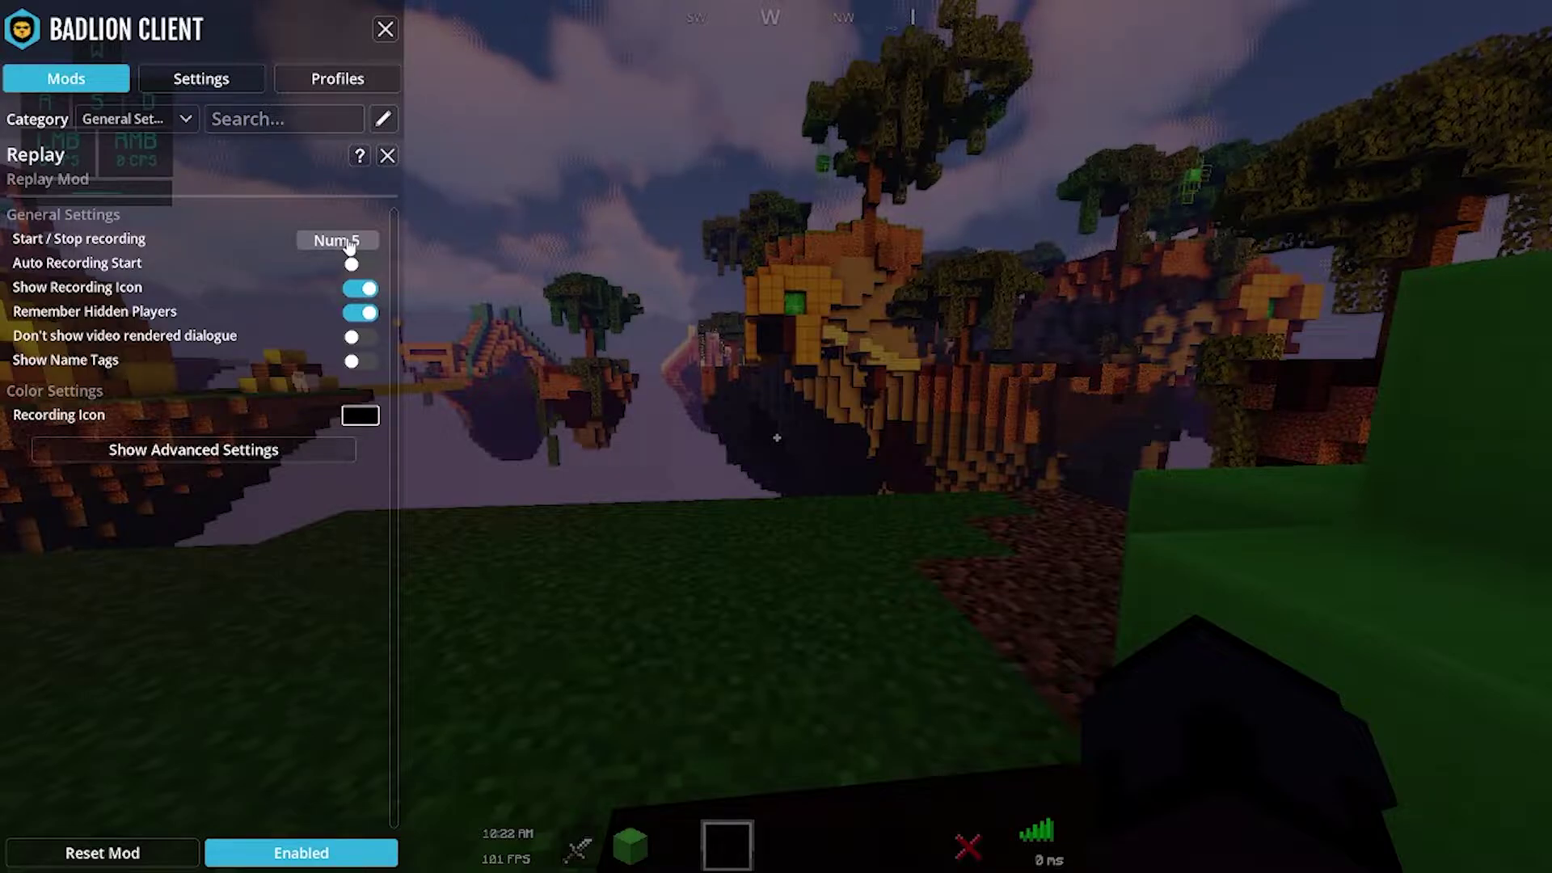
key(Escape)
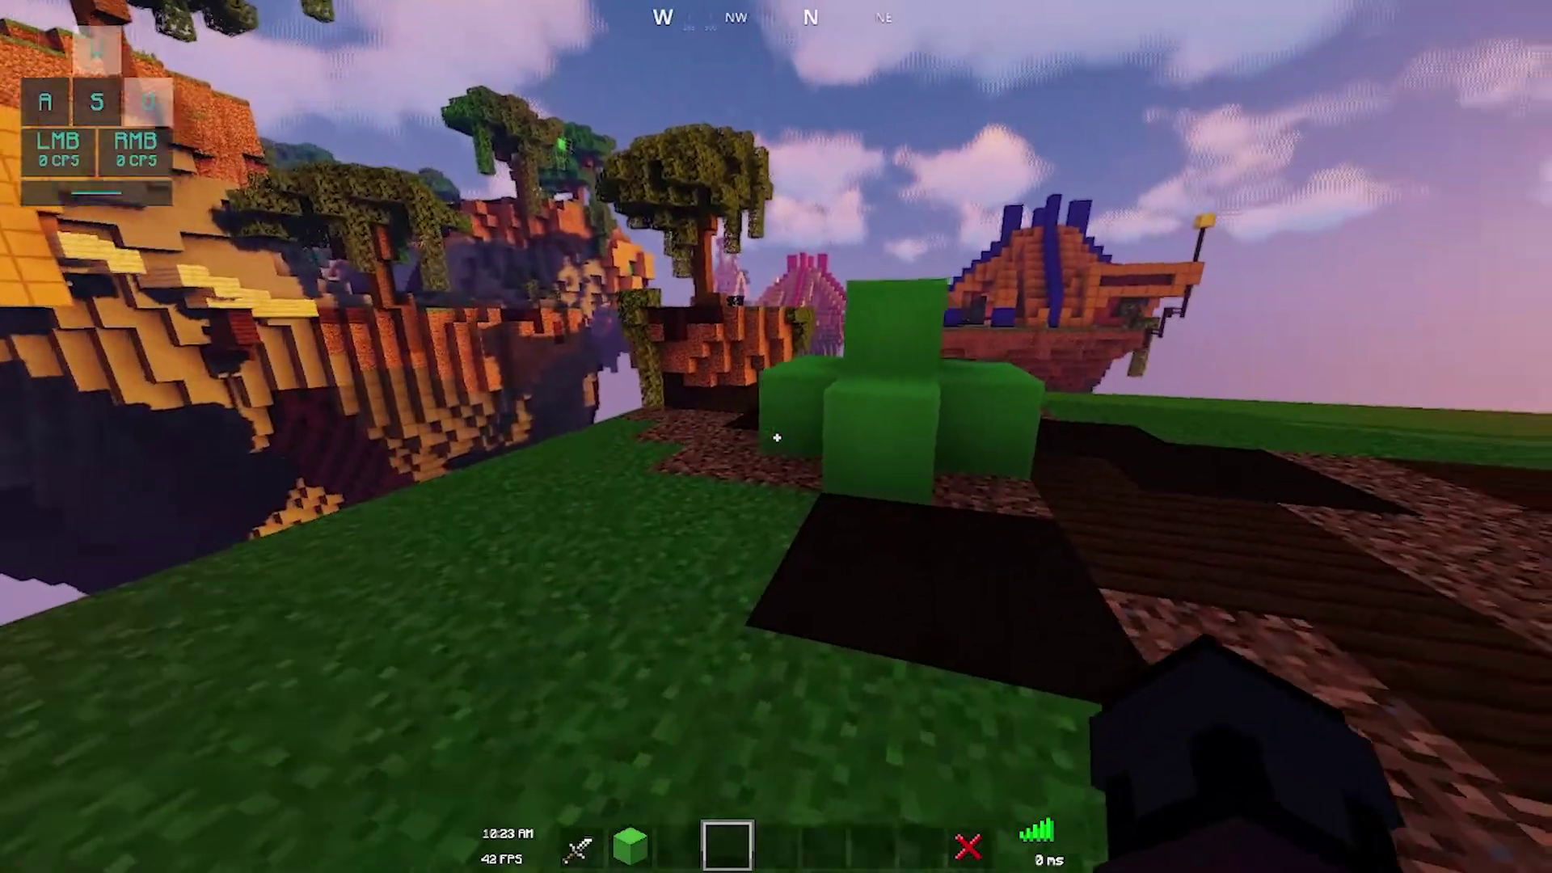
- Check the hotbar items around the bed and pick lime wool back into the second hotbar slot
key(1)
key(e)
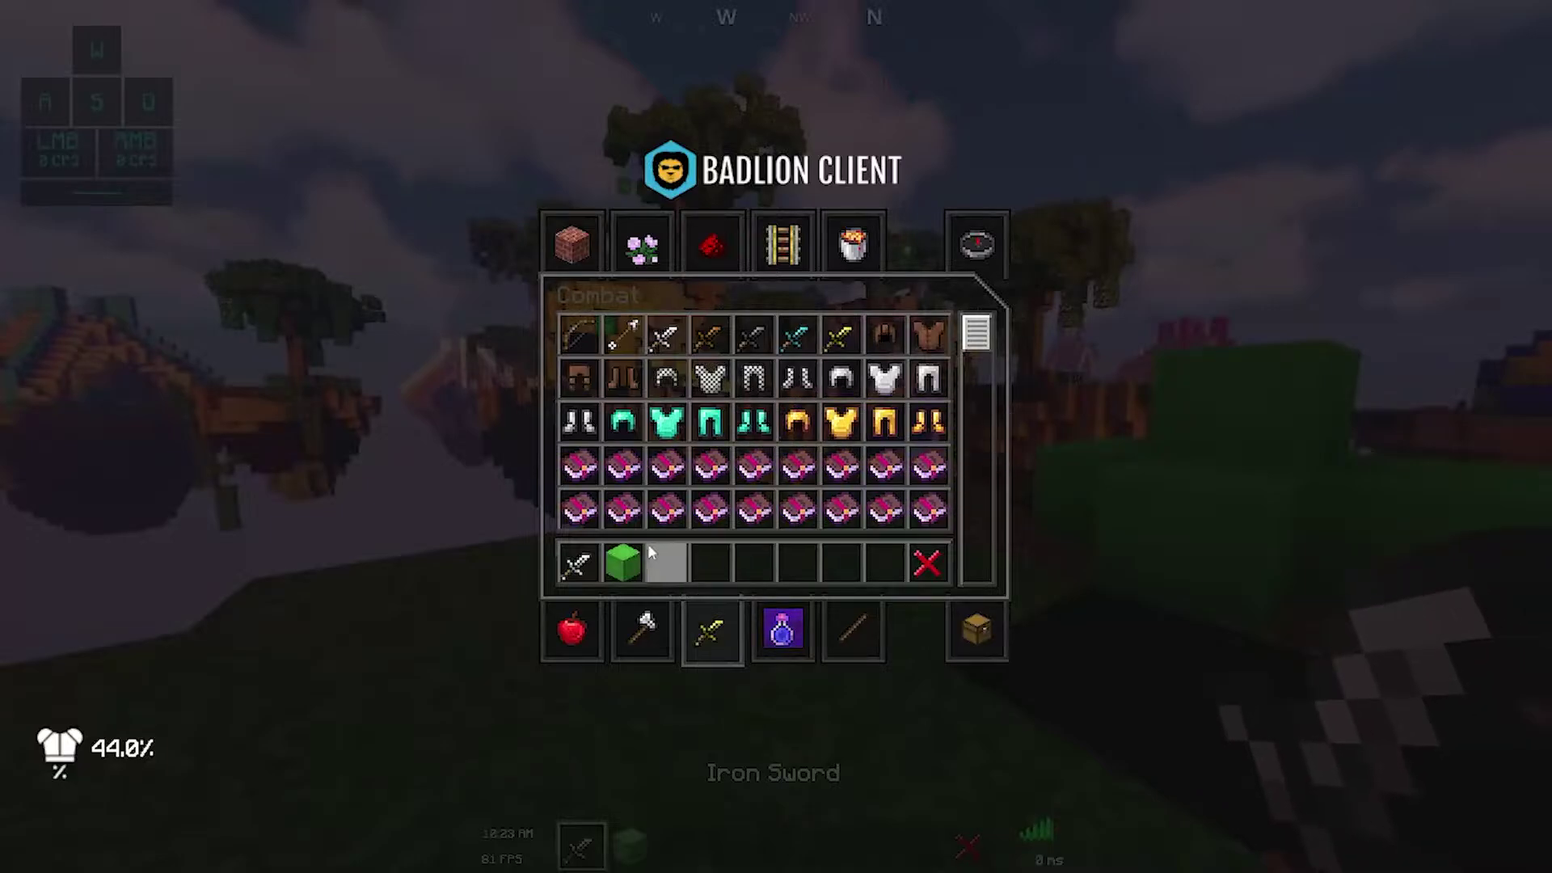
key(e)
key(3)
key(s)
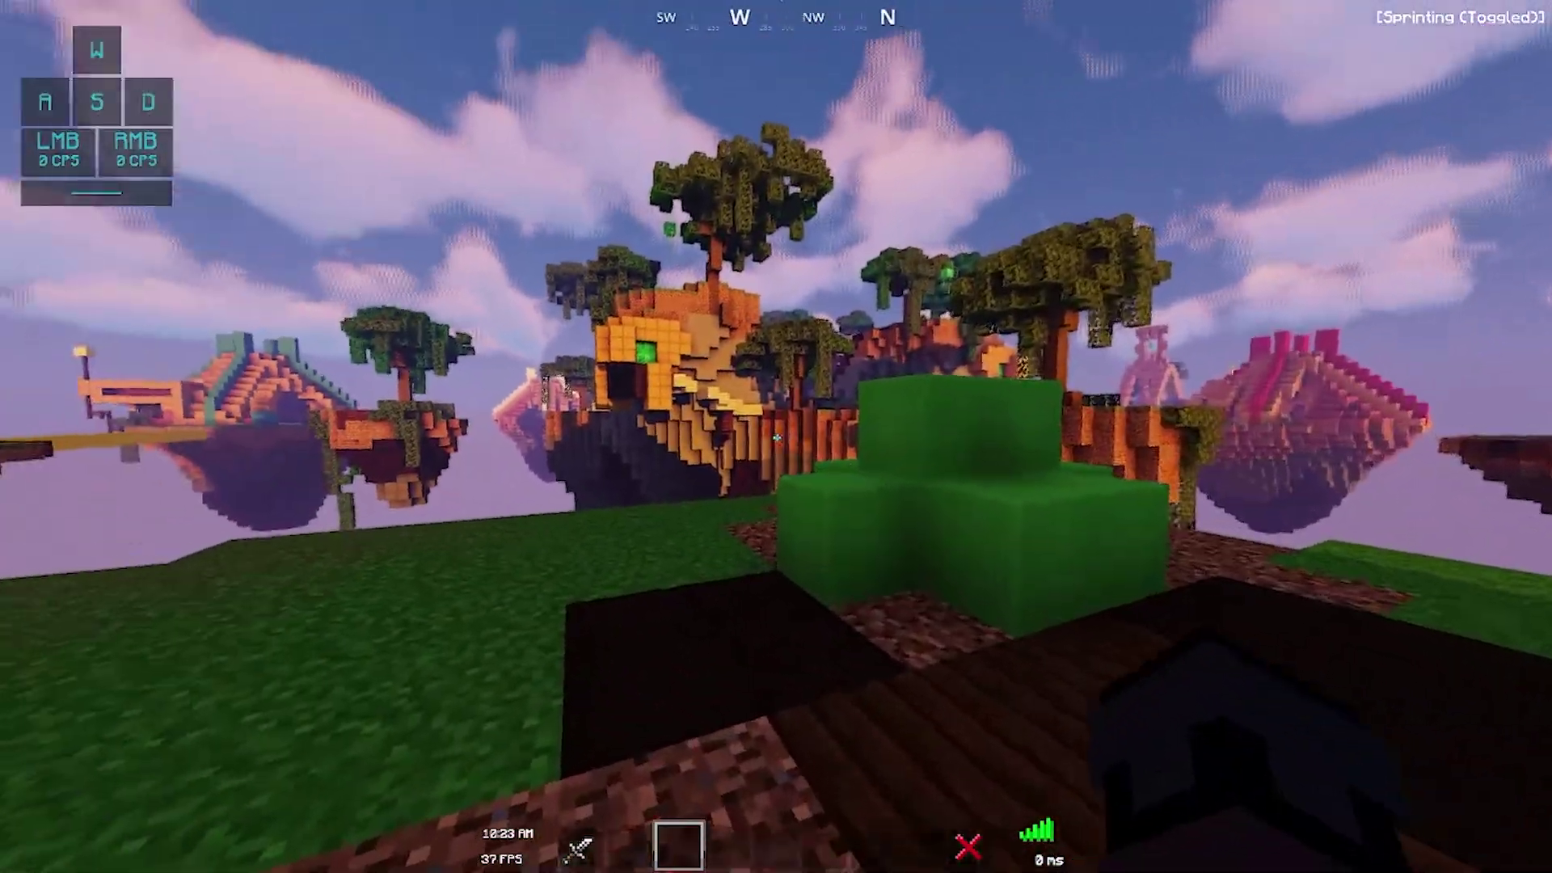
key(1)
click(776, 437)
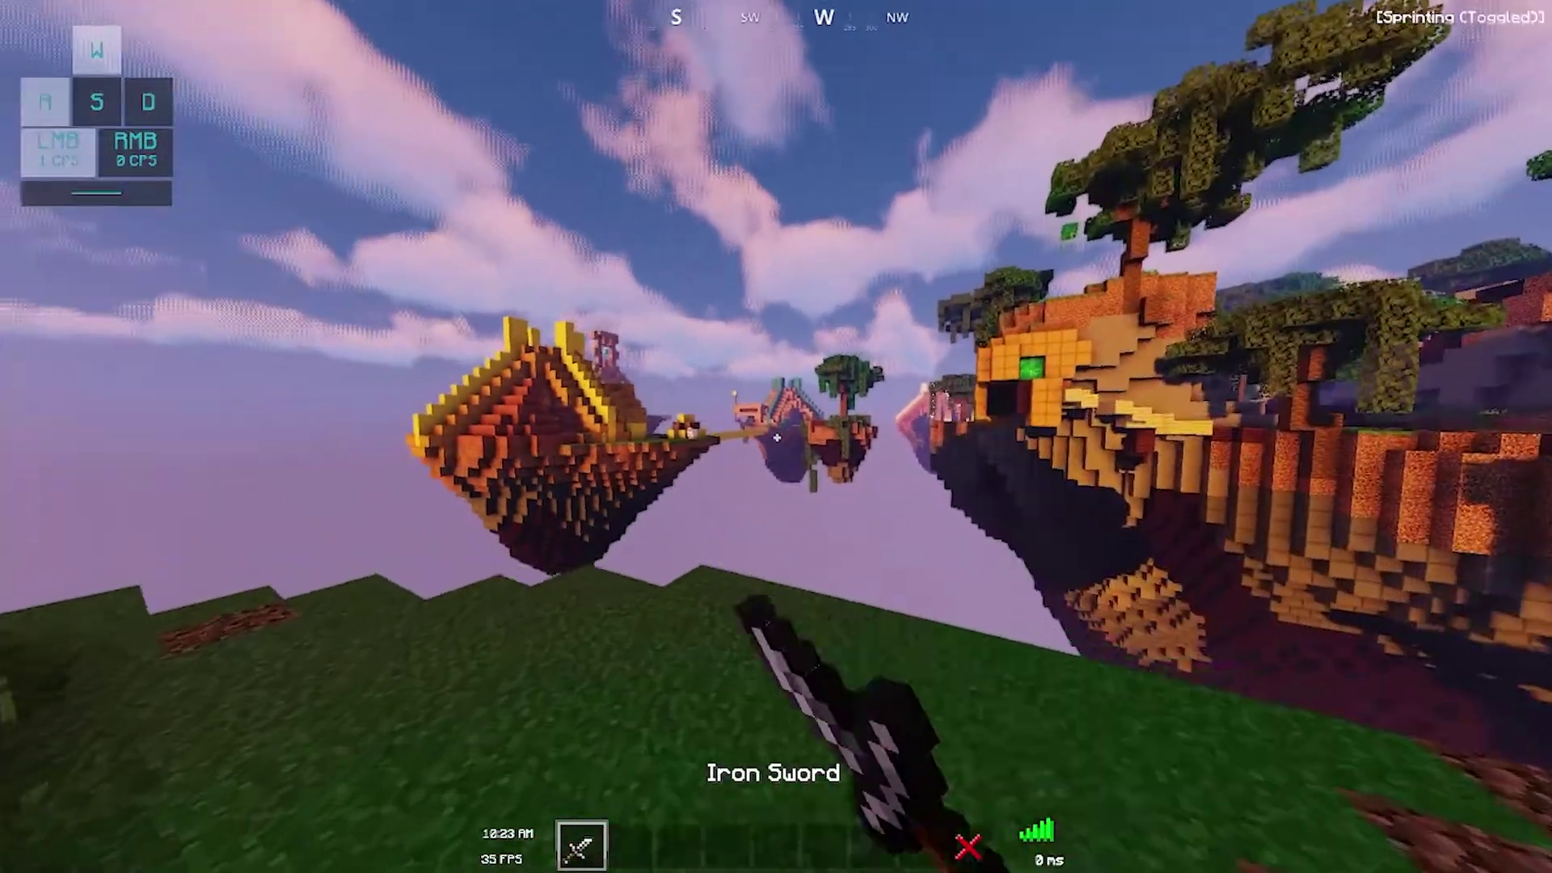
key(2)
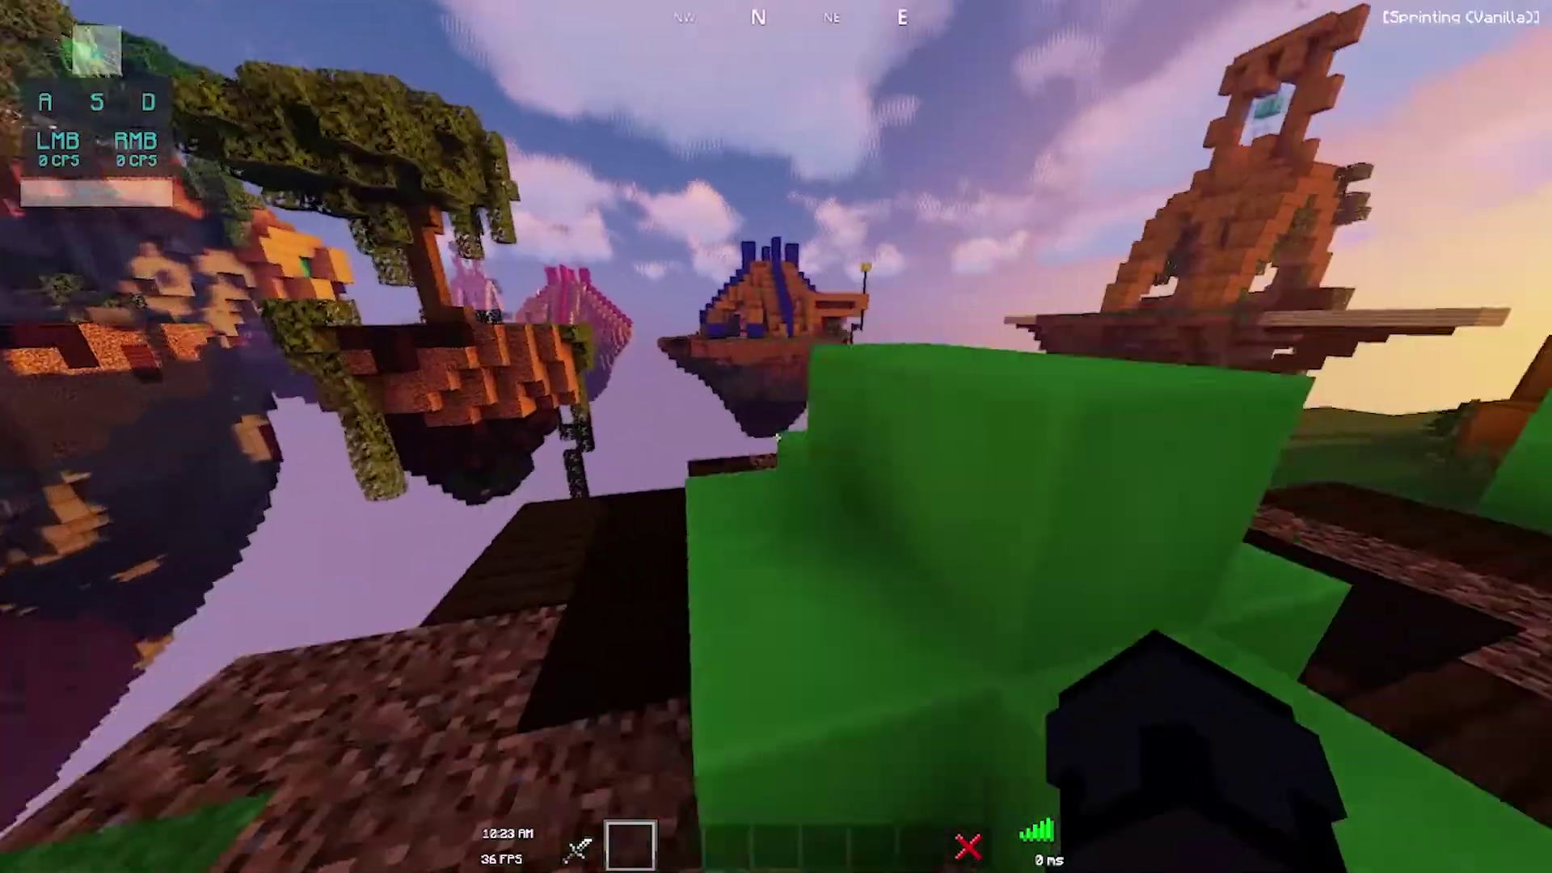
key(w)
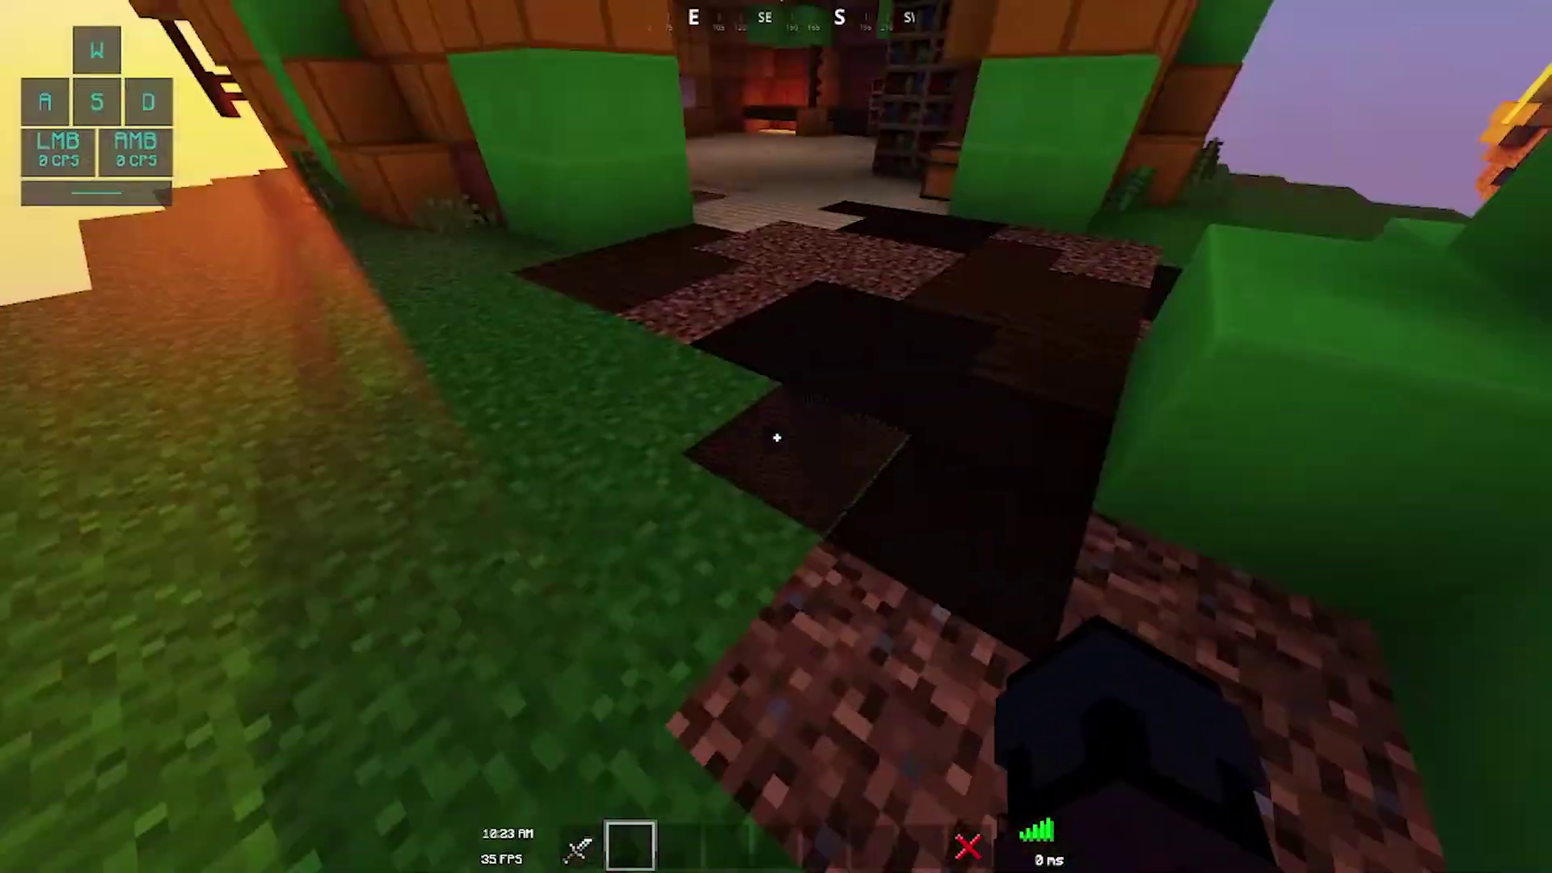
middle_click(777, 437)
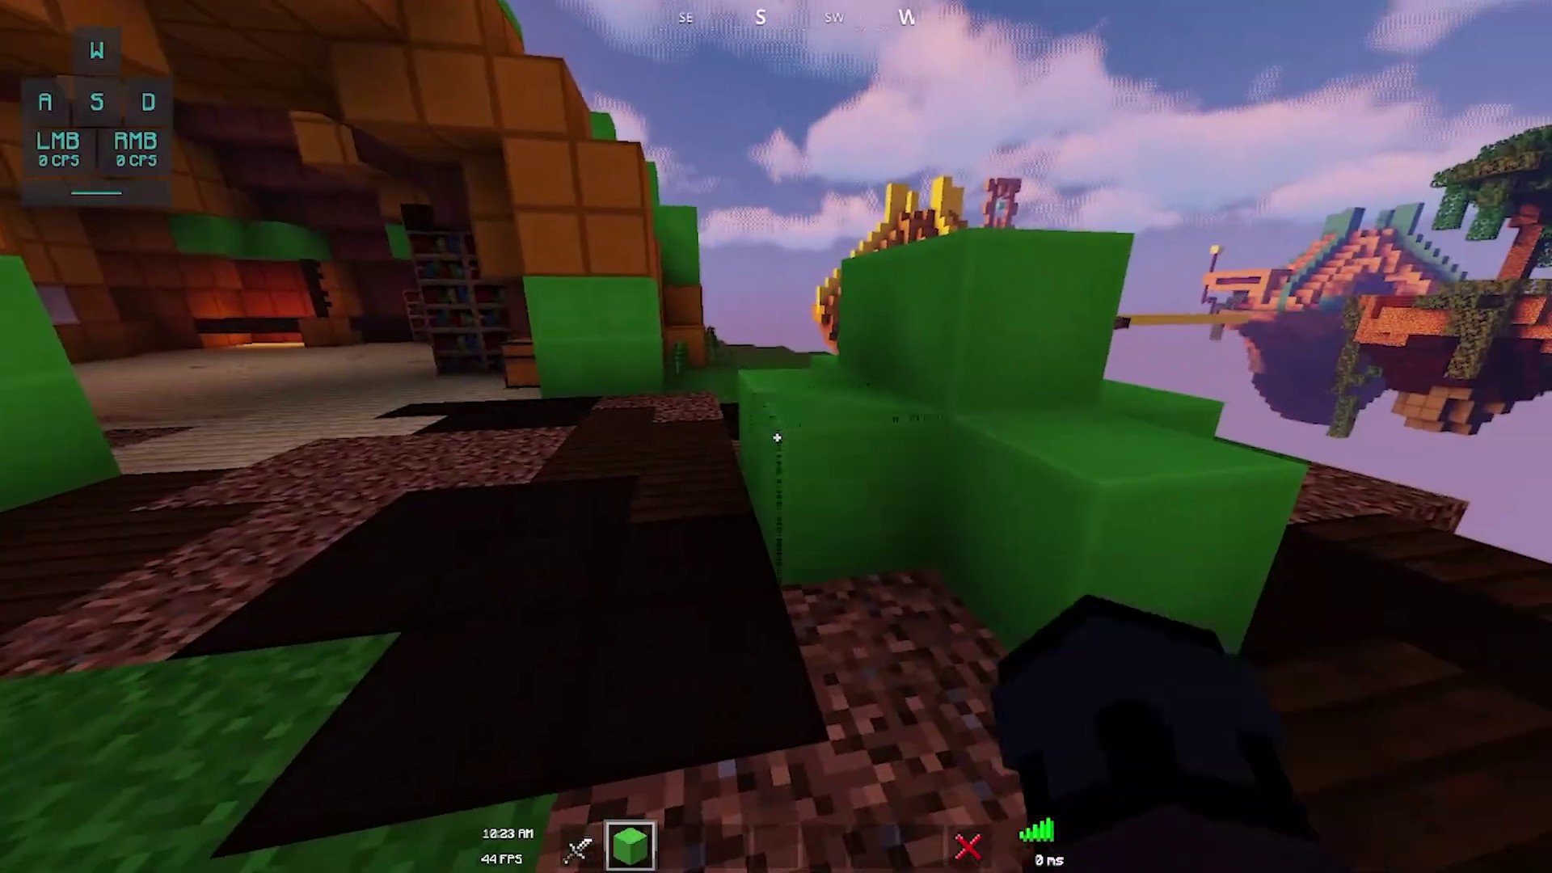
- Start the replay recording and bridge outward from the island's edge with lime wool blocks
key(s)
key(a)
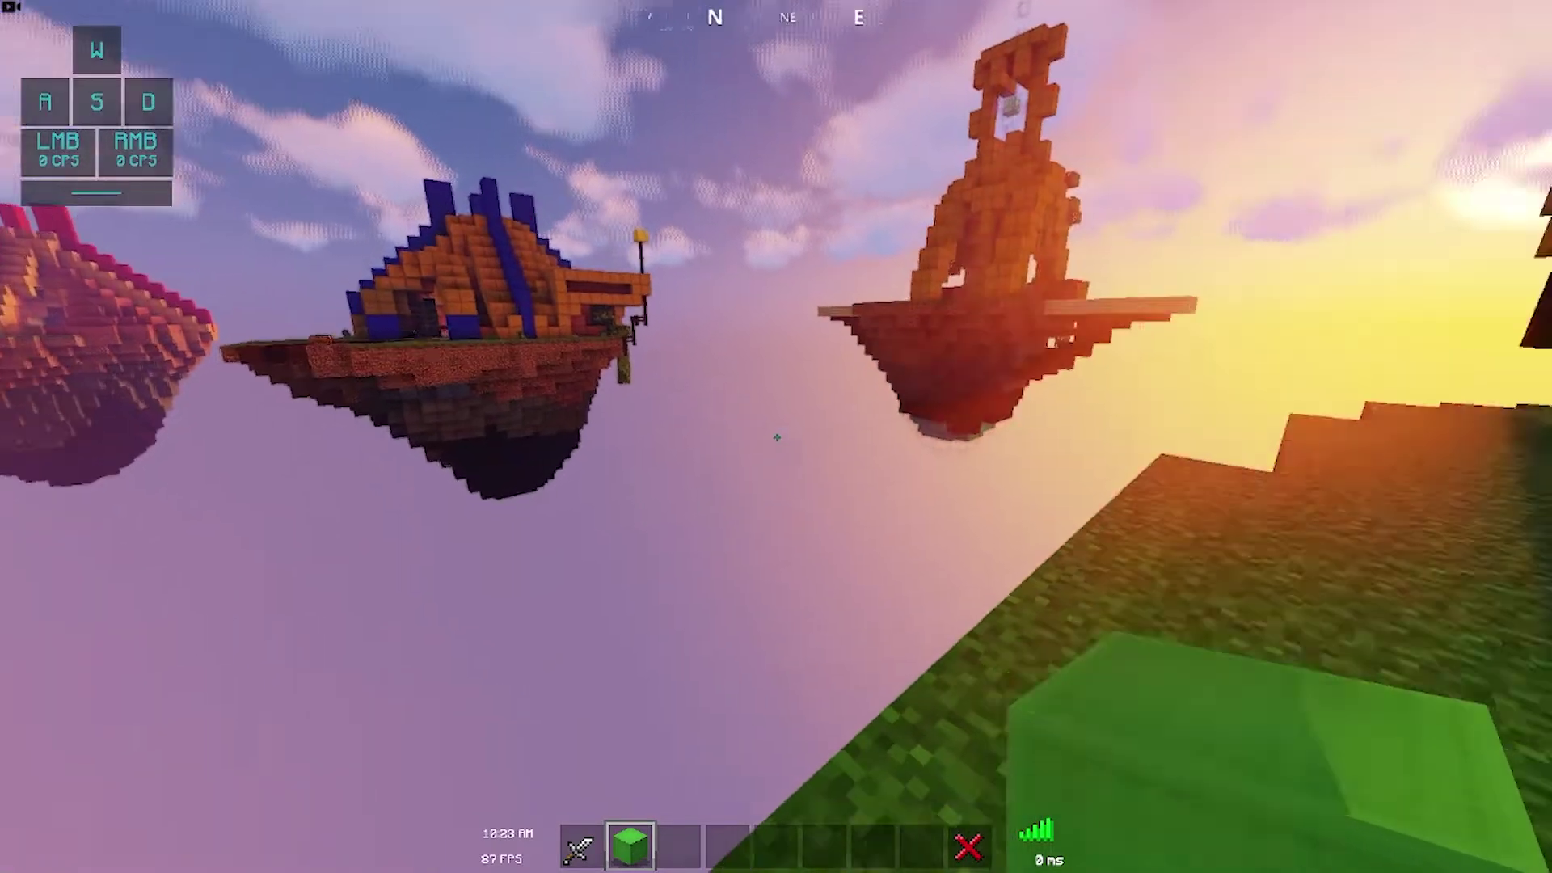
key(s)
key(a)
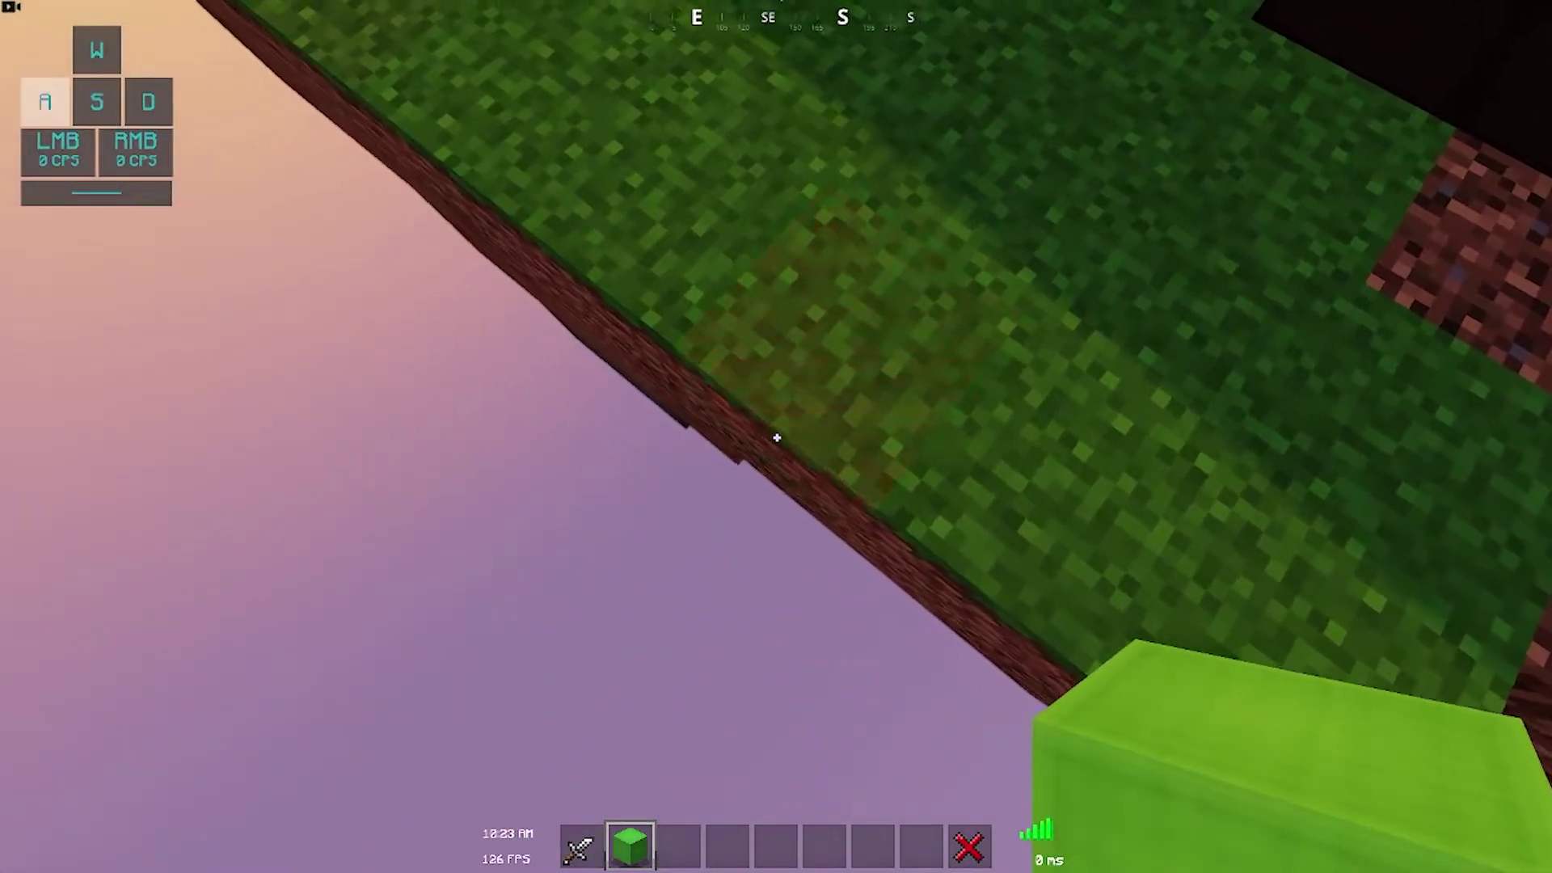
right_click(777, 437)
right_click(777, 438)
right_click(777, 437)
key(w)
key(ctrl)
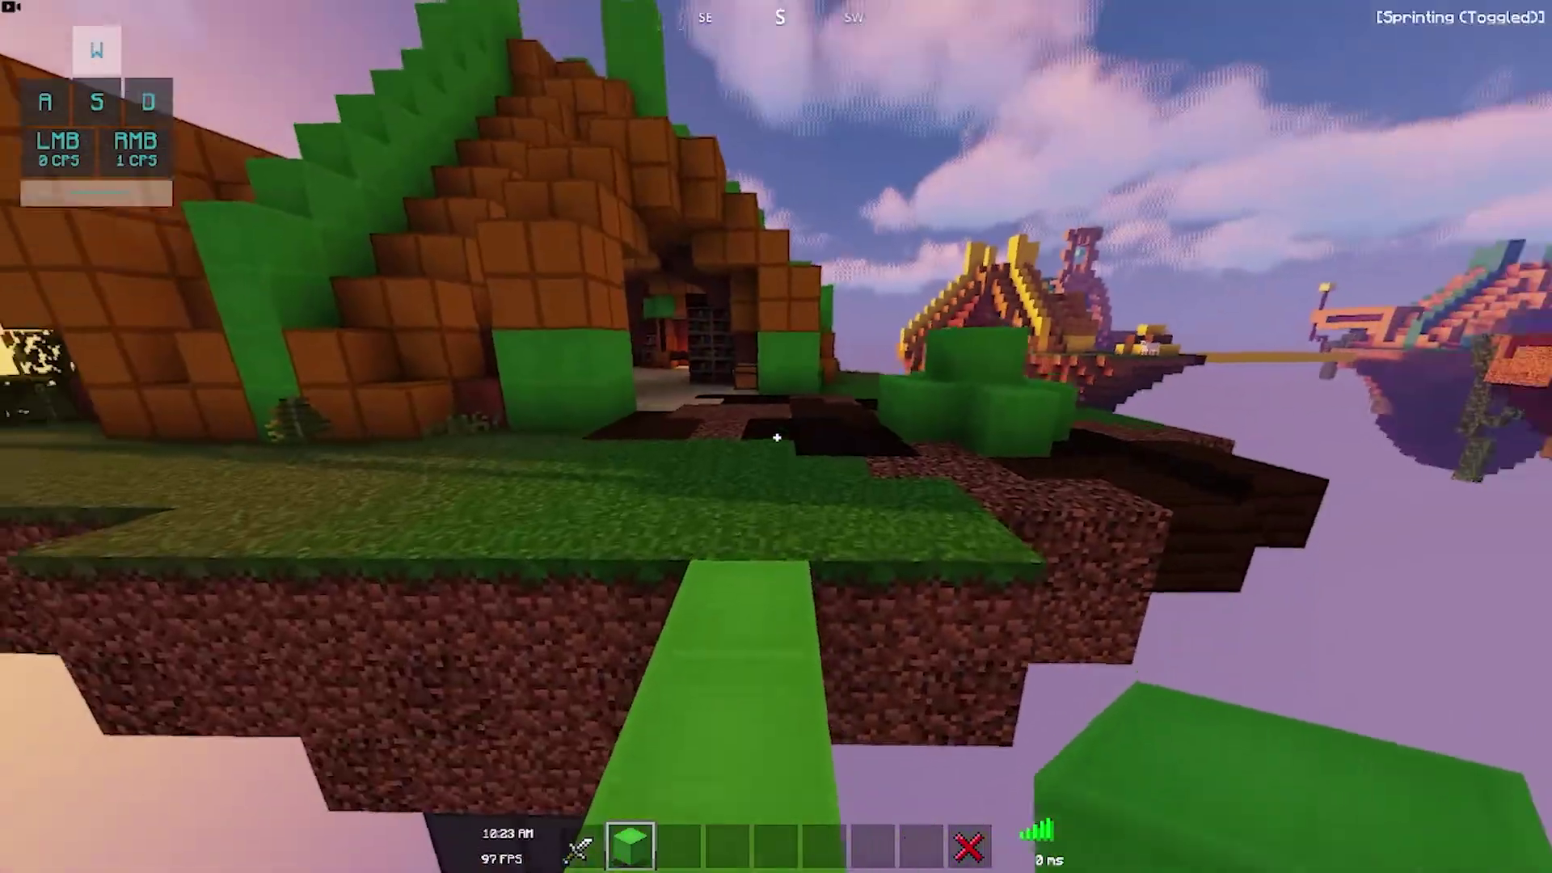
- Equip the iron sword and record swinging and blocking while sprinting around the covered bed and base
key(1)
key(d)
click(777, 437)
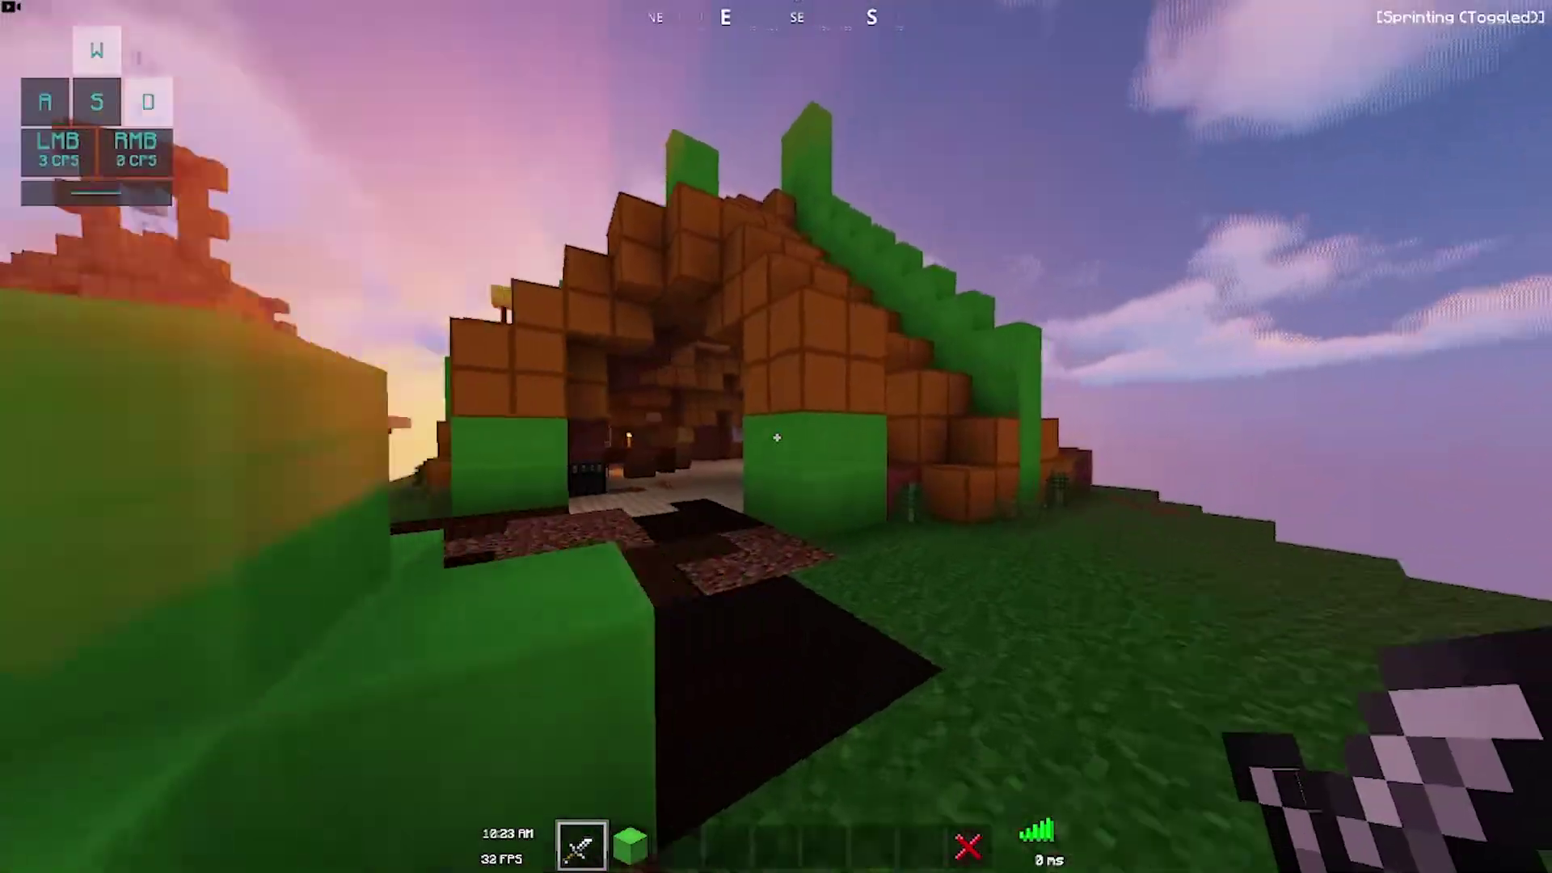
click(777, 437)
click(777, 438)
click(777, 438)
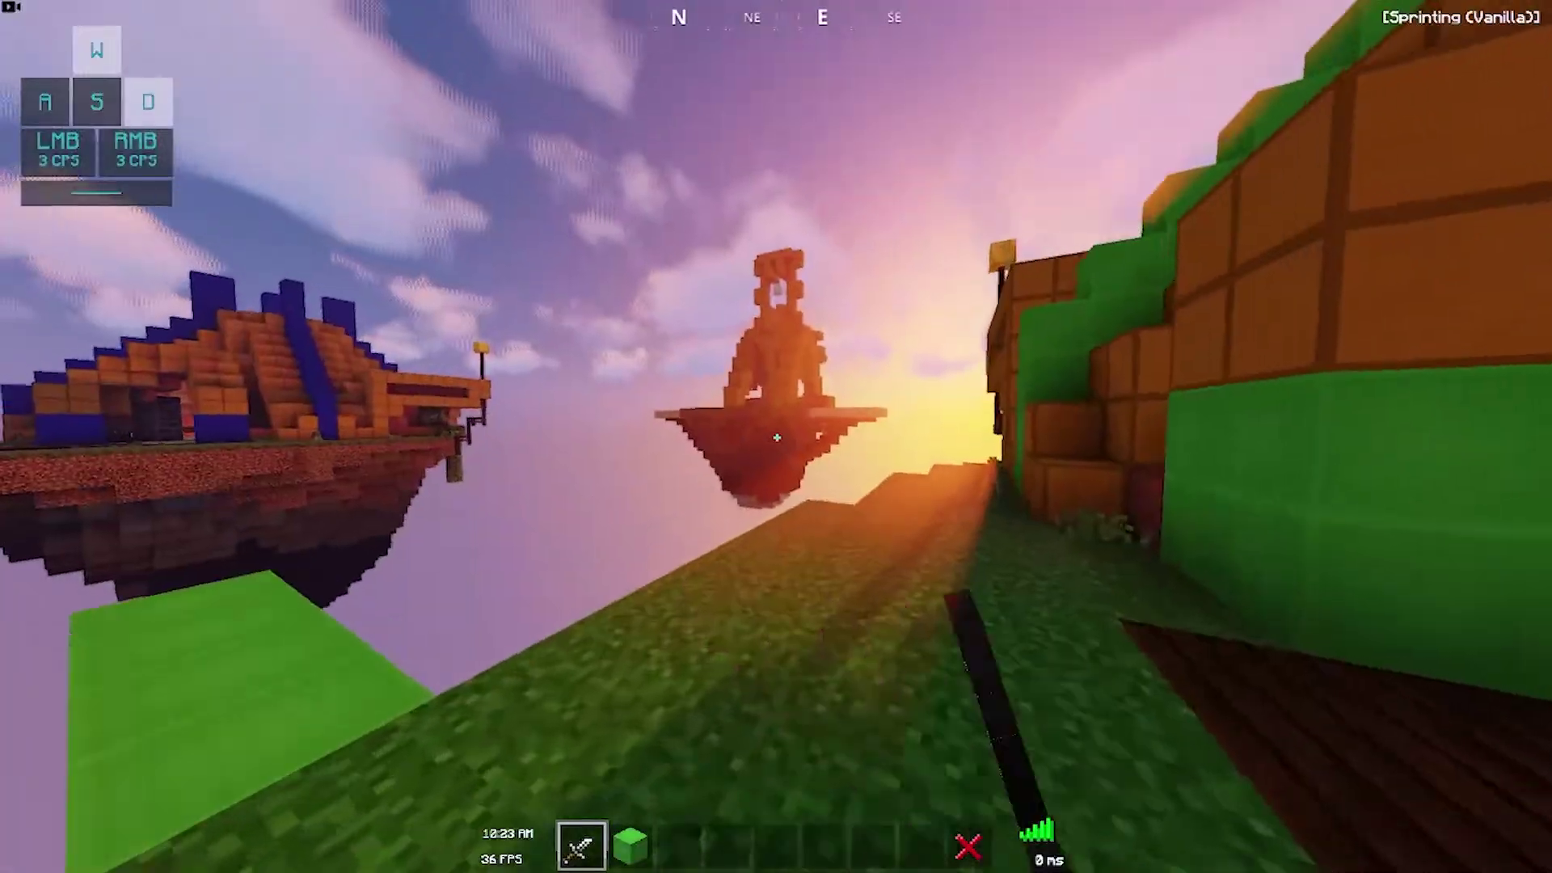
right_click(777, 437)
right_click(776, 438)
key(a)
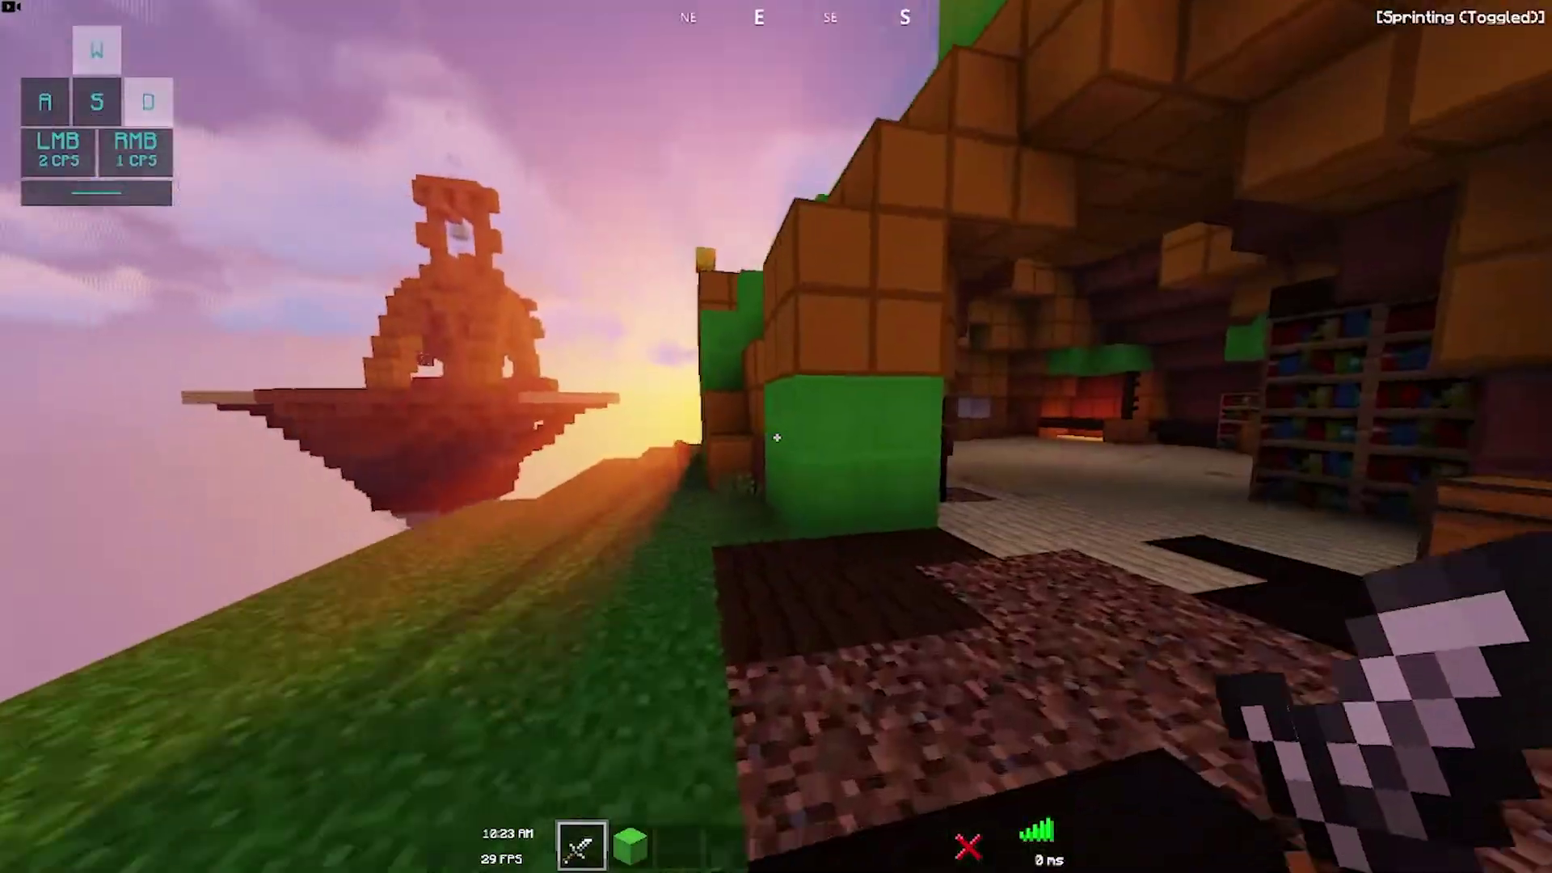
- Switch back to the lime wool and record placing more blocks at the bridge beside the island
key(w)
key(9)
key(3)
click(777, 437)
key(2)
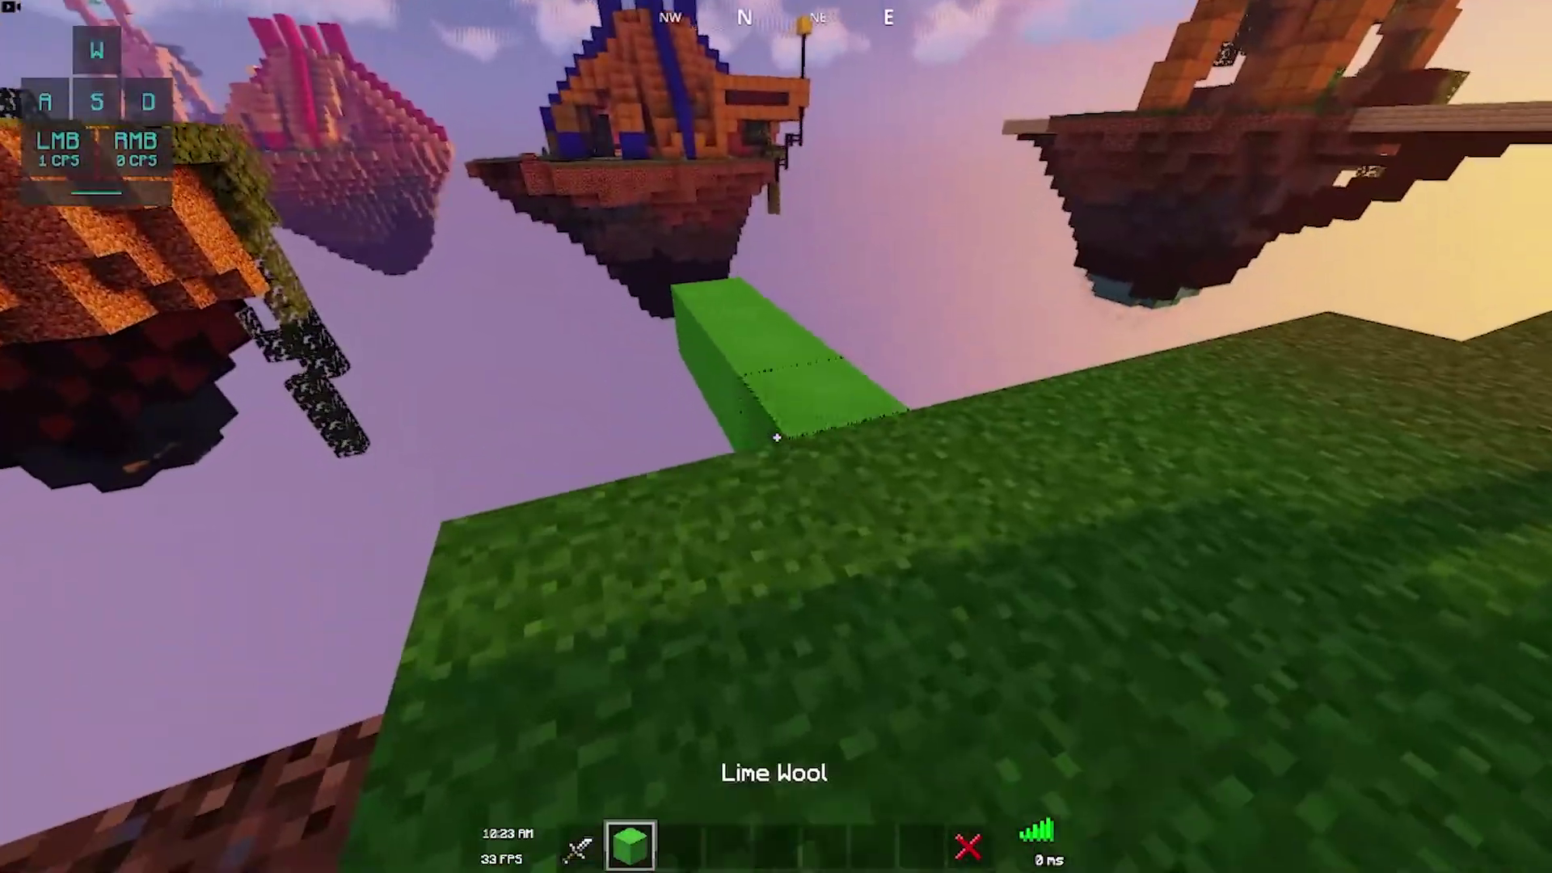
right_click(777, 437)
- Save and quit the world, and open the Replay Viewer
key(Escape)
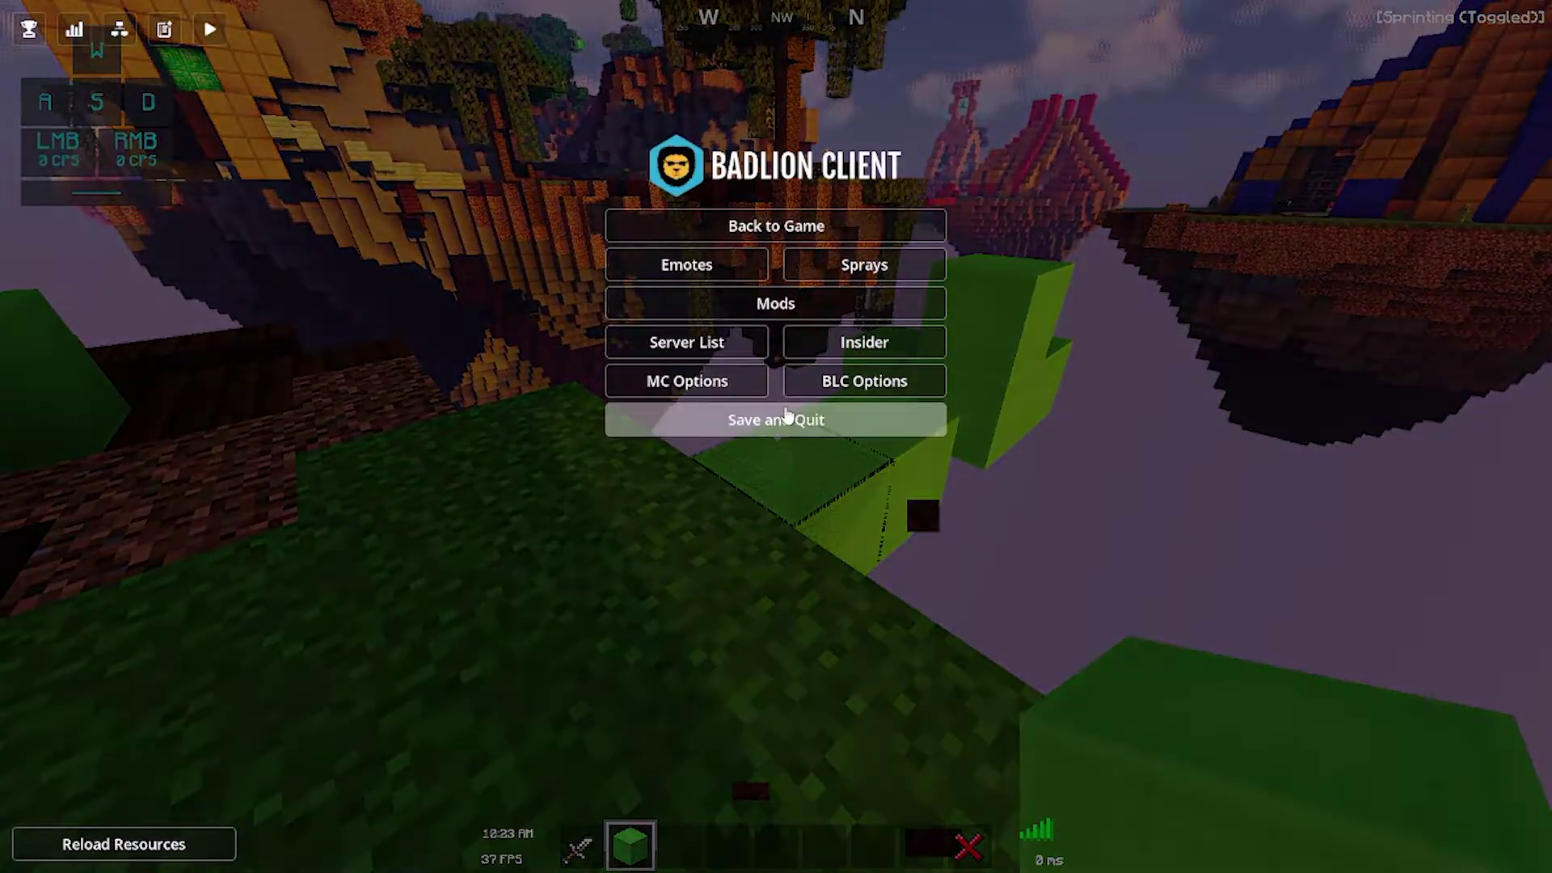
click(797, 420)
click(80, 38)
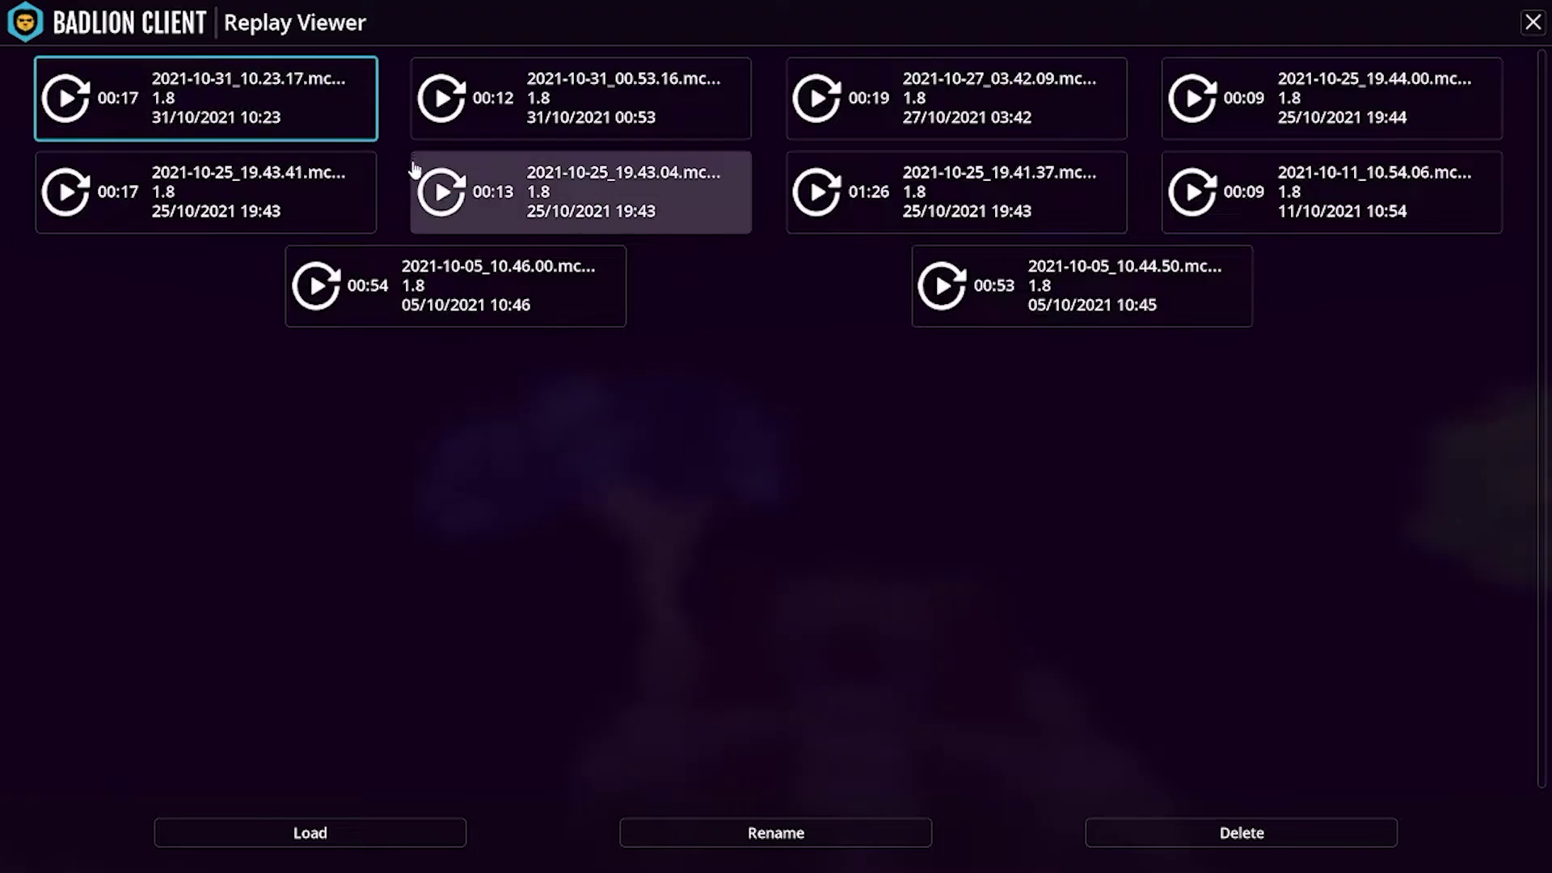
- Load the newest replay, 2021-10-31_10.23.17, slow playback to 0.5 and pause it with the camera near the player
double_click(201, 121)
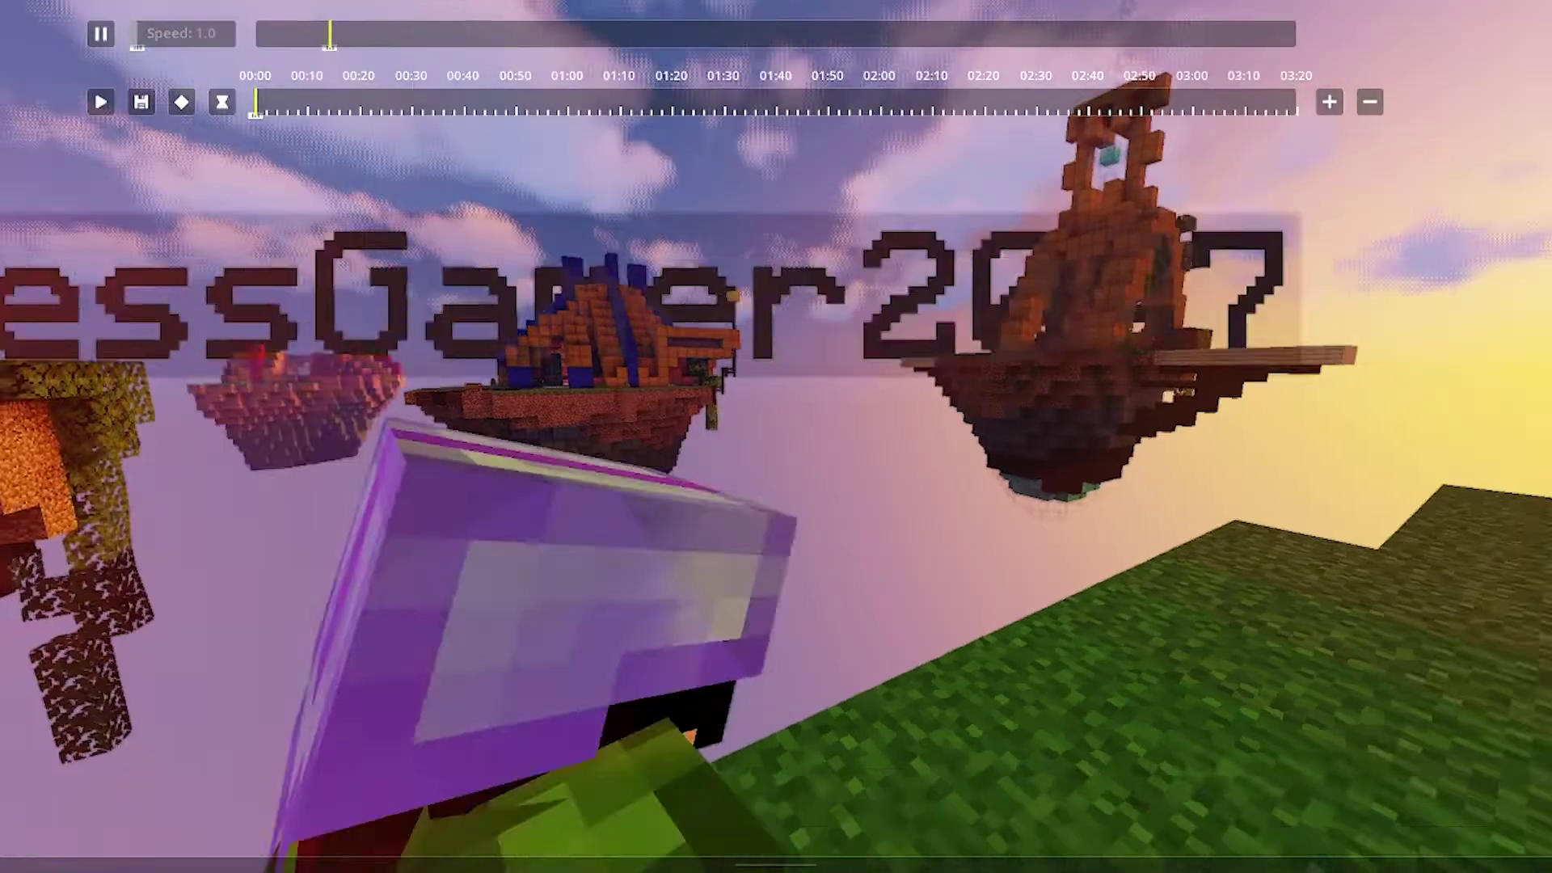
key(space)
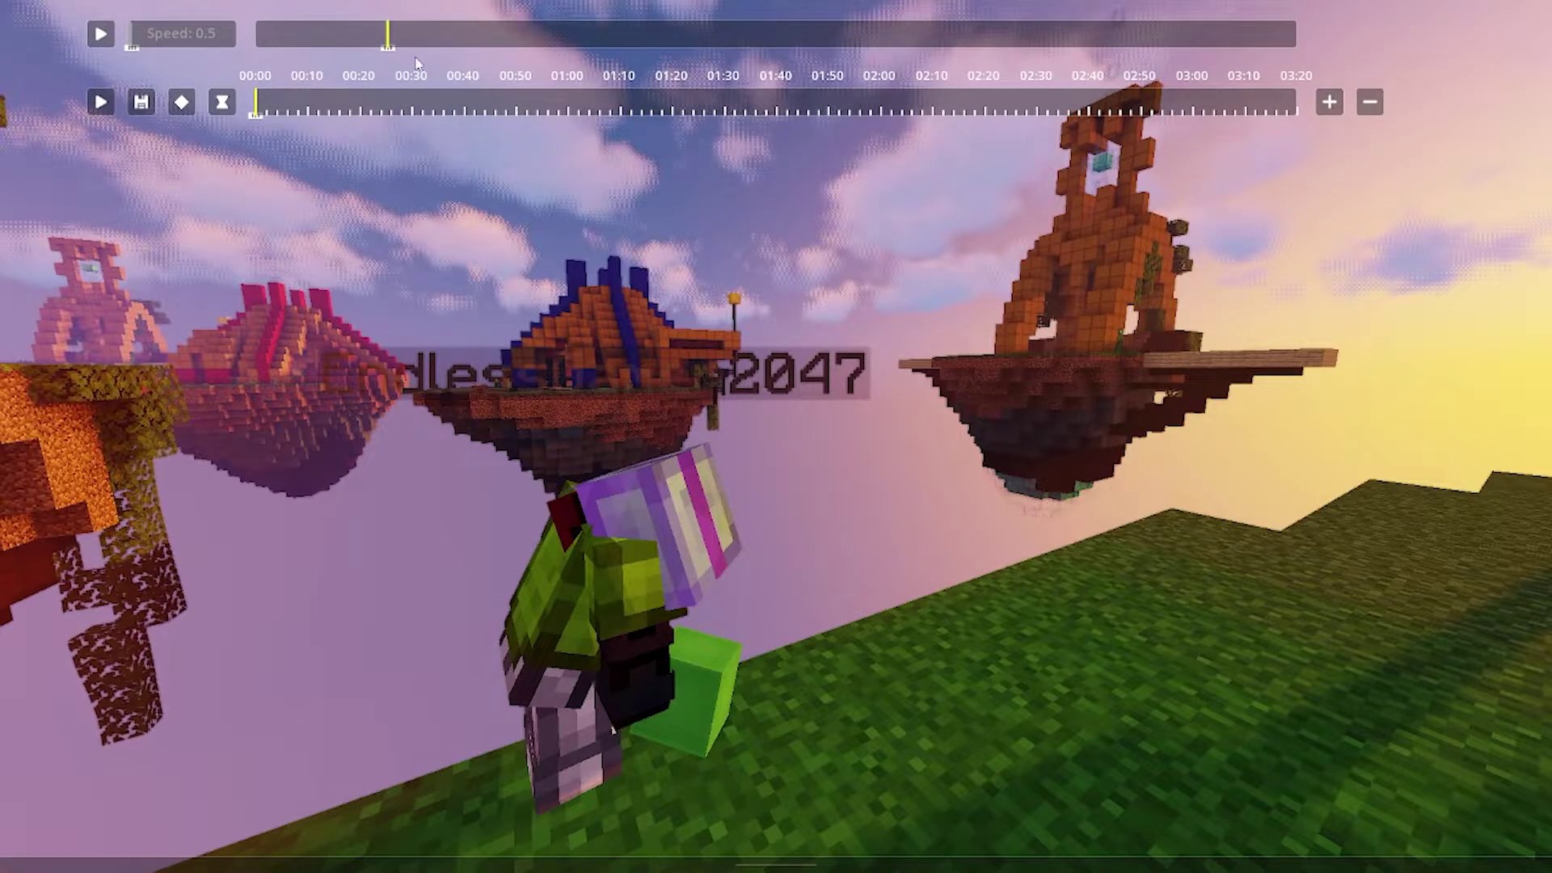
key(d)
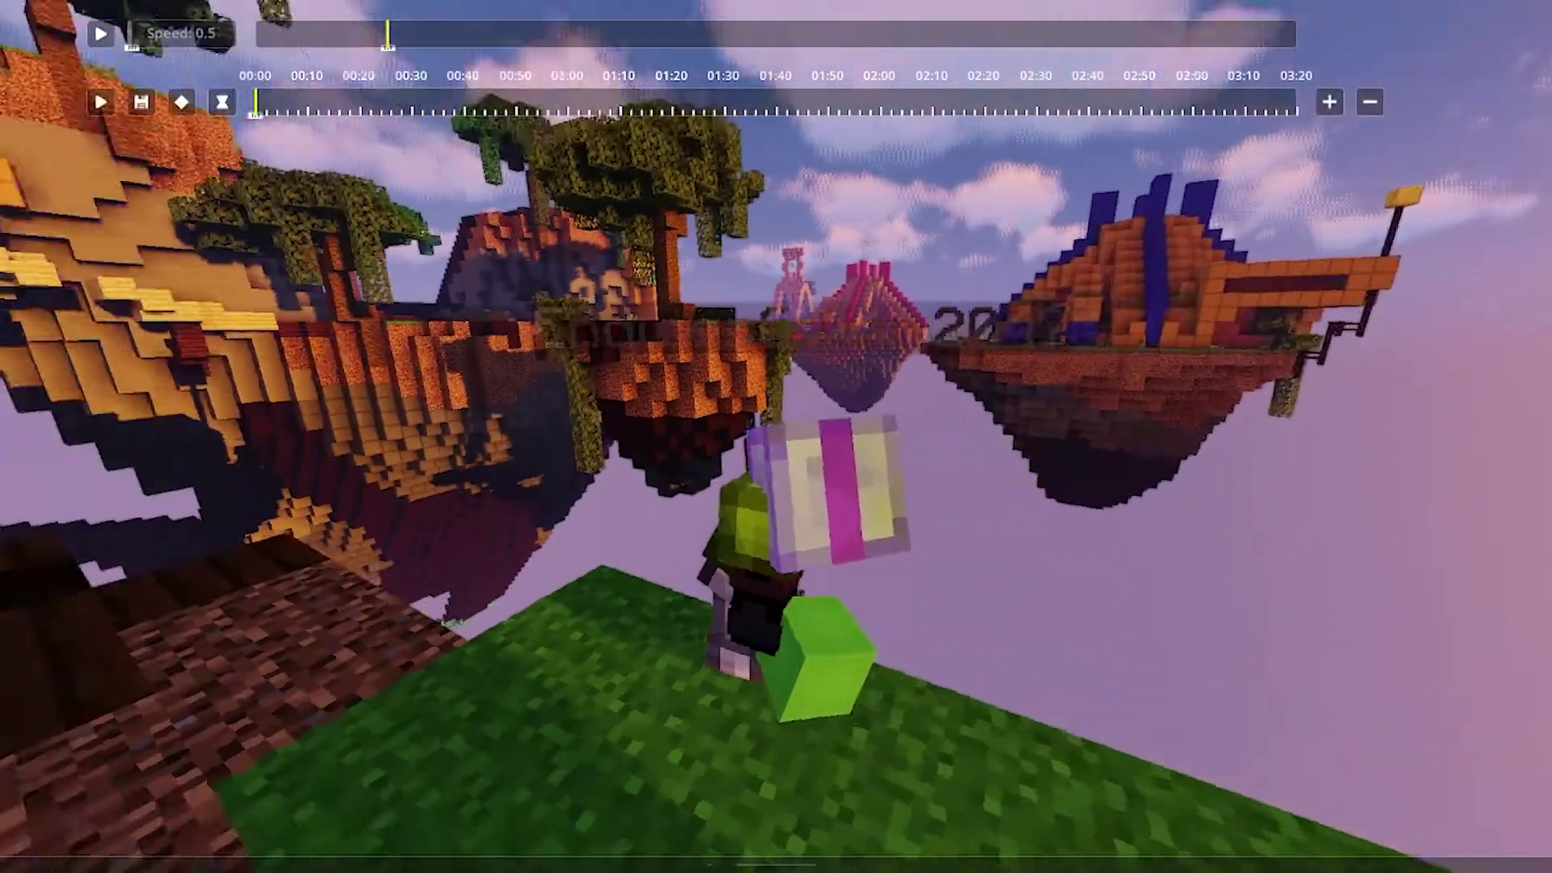
- Set the replay's field of view to 57 and reposition the camera behind the player
key(Escape)
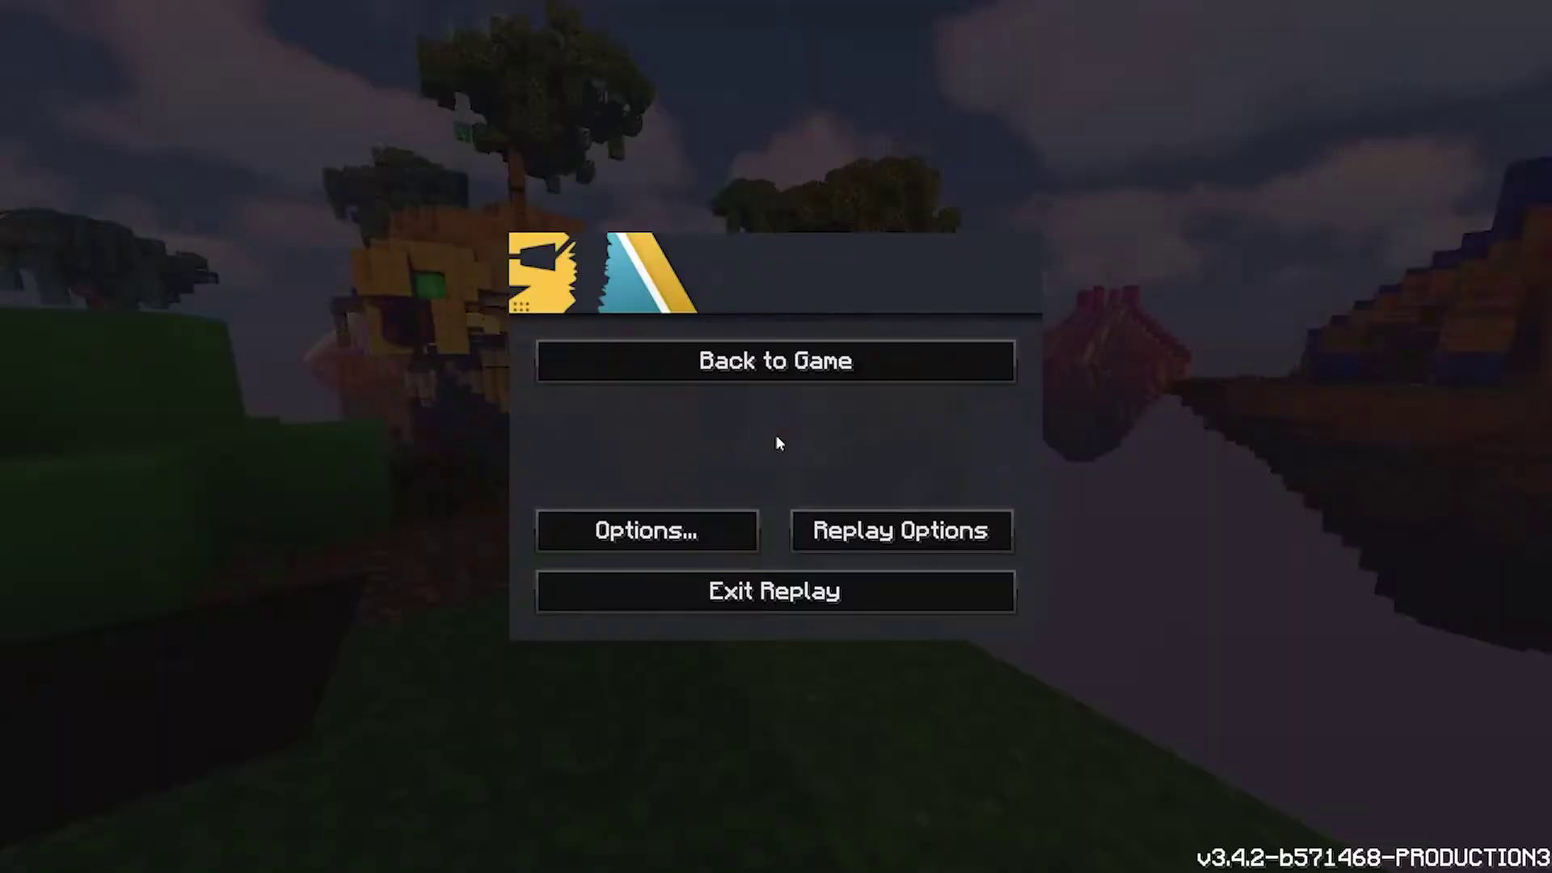
click(677, 539)
drag(535, 154, 527, 153)
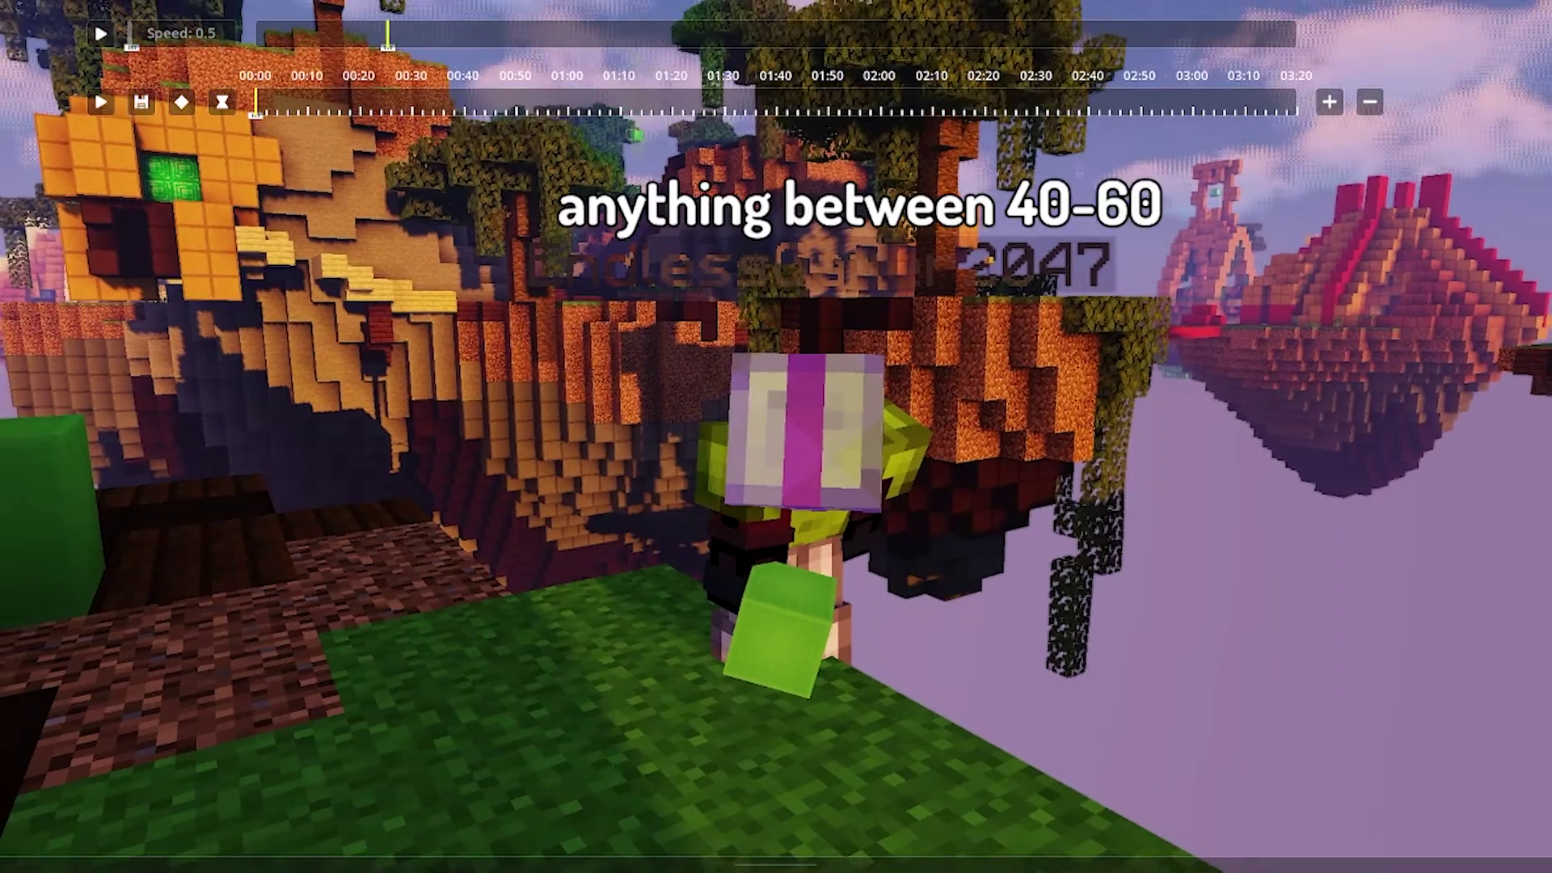
key(d)
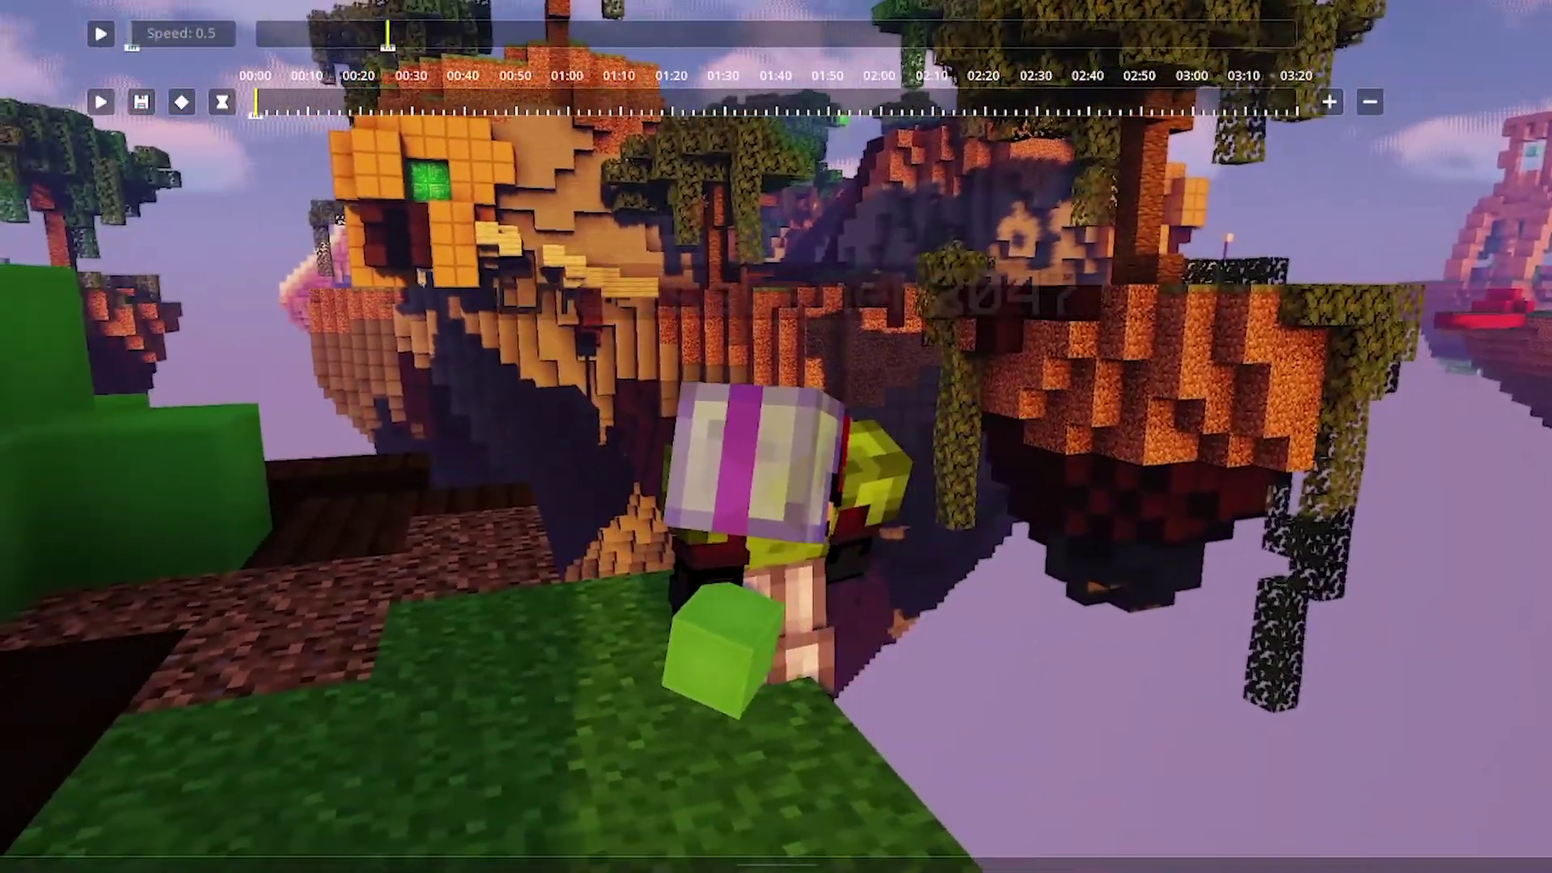
- Advance the replay to the player's bridging pose, pause it and frame the player from the side above the lime wool
key(p)
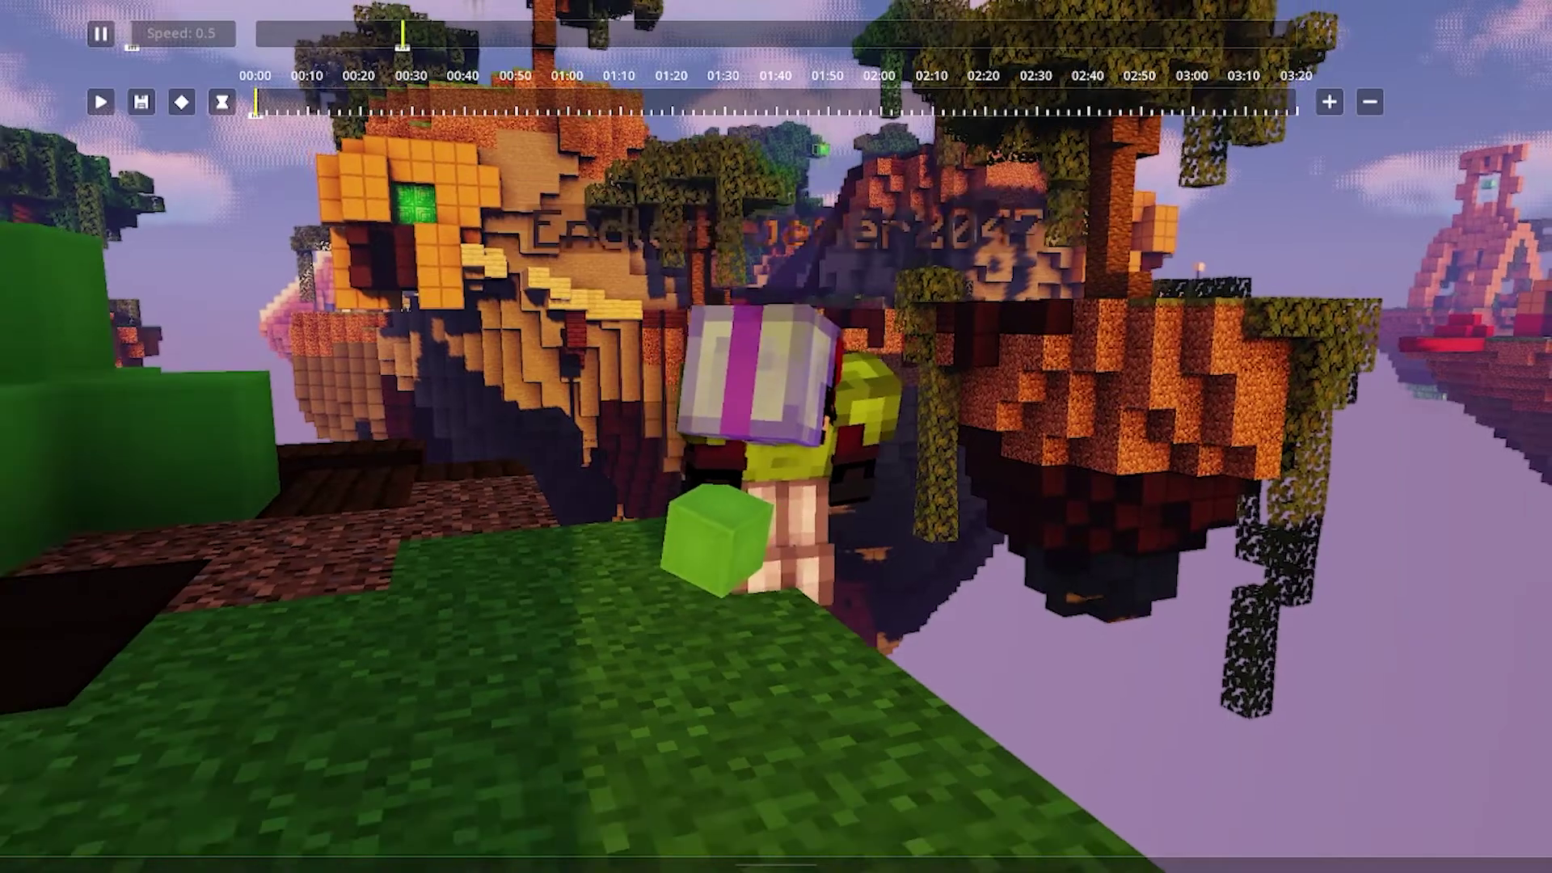
key(d)
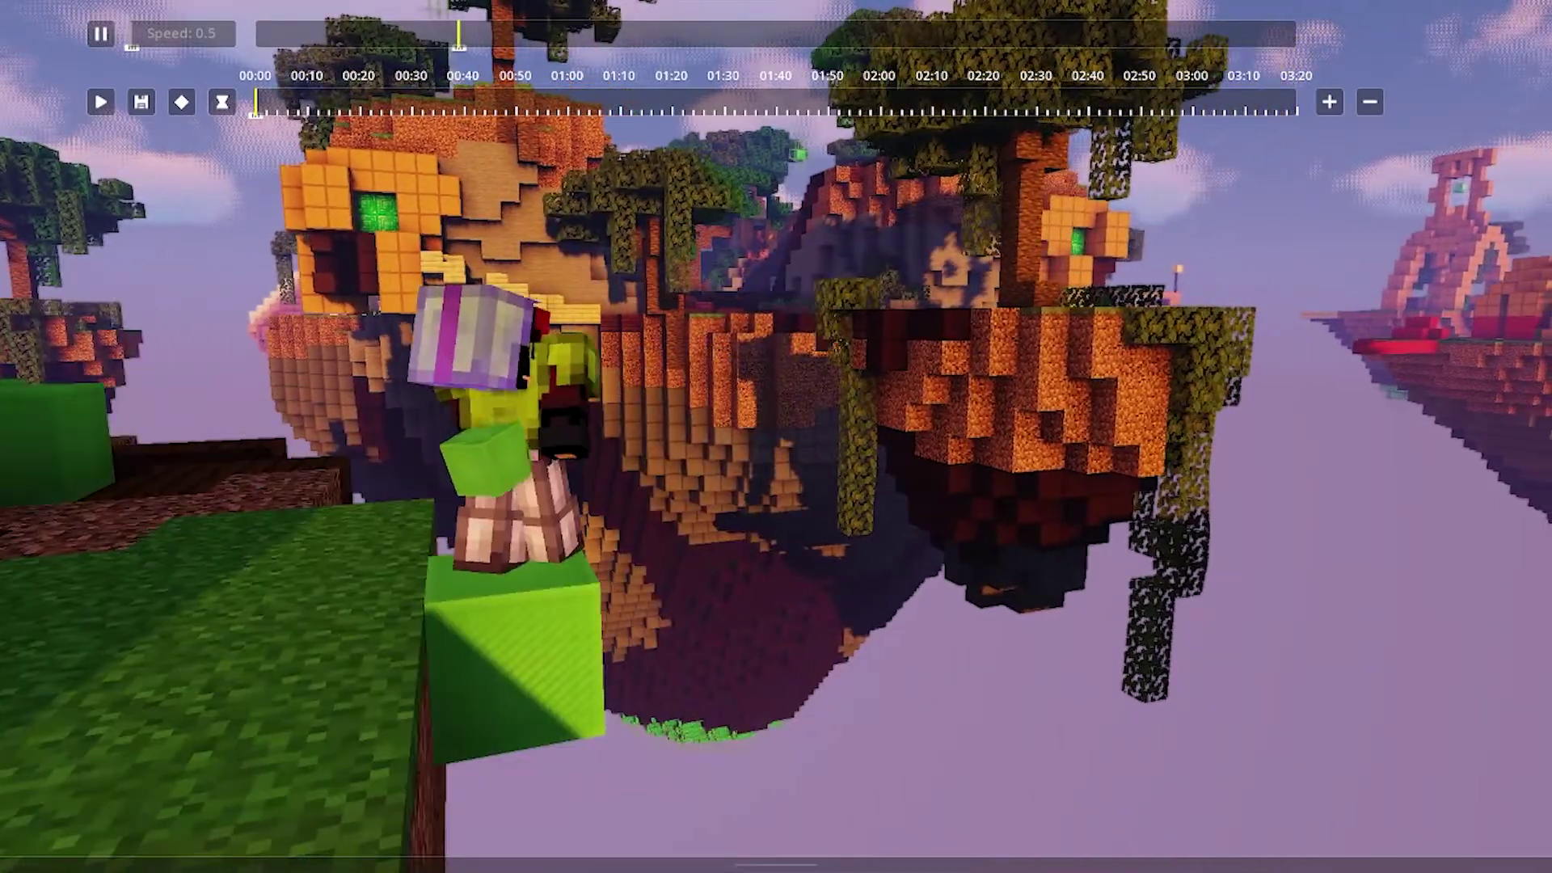
key(p)
key(d)
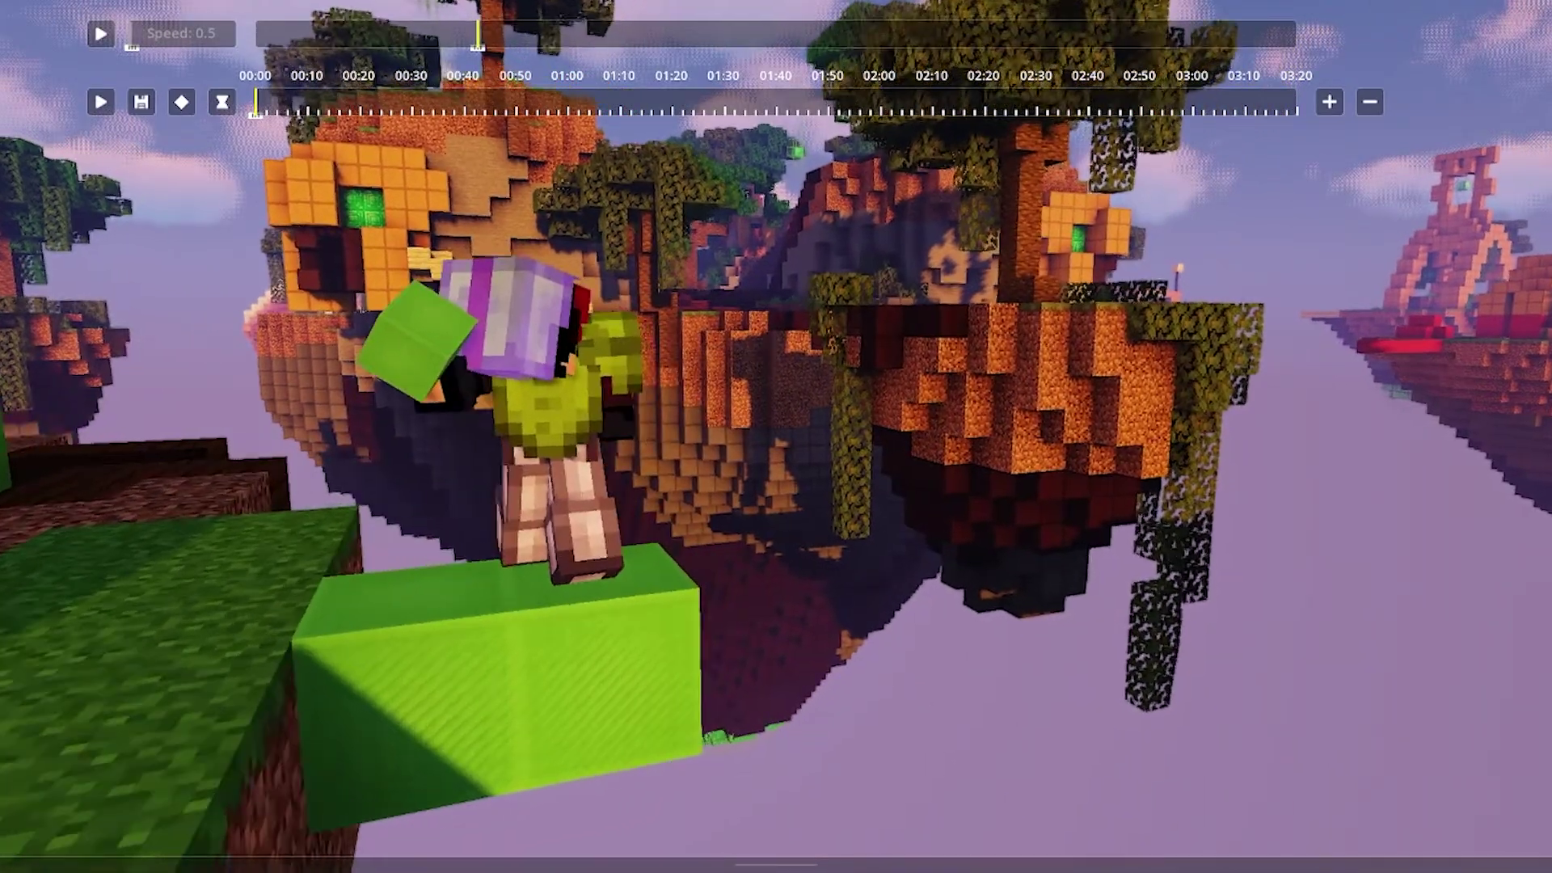
key(w)
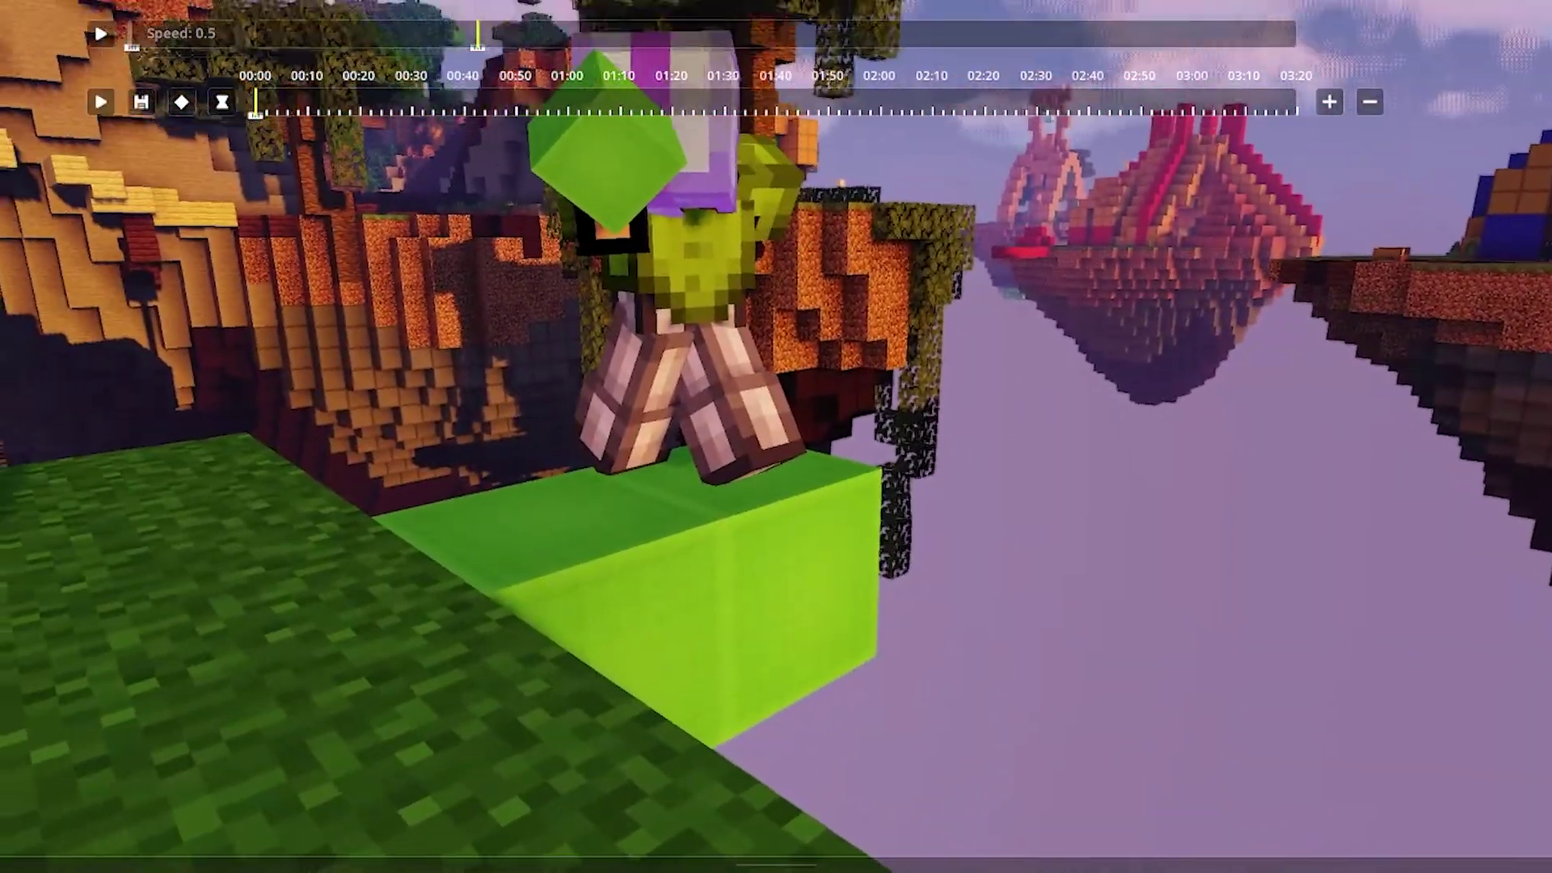
key(d)
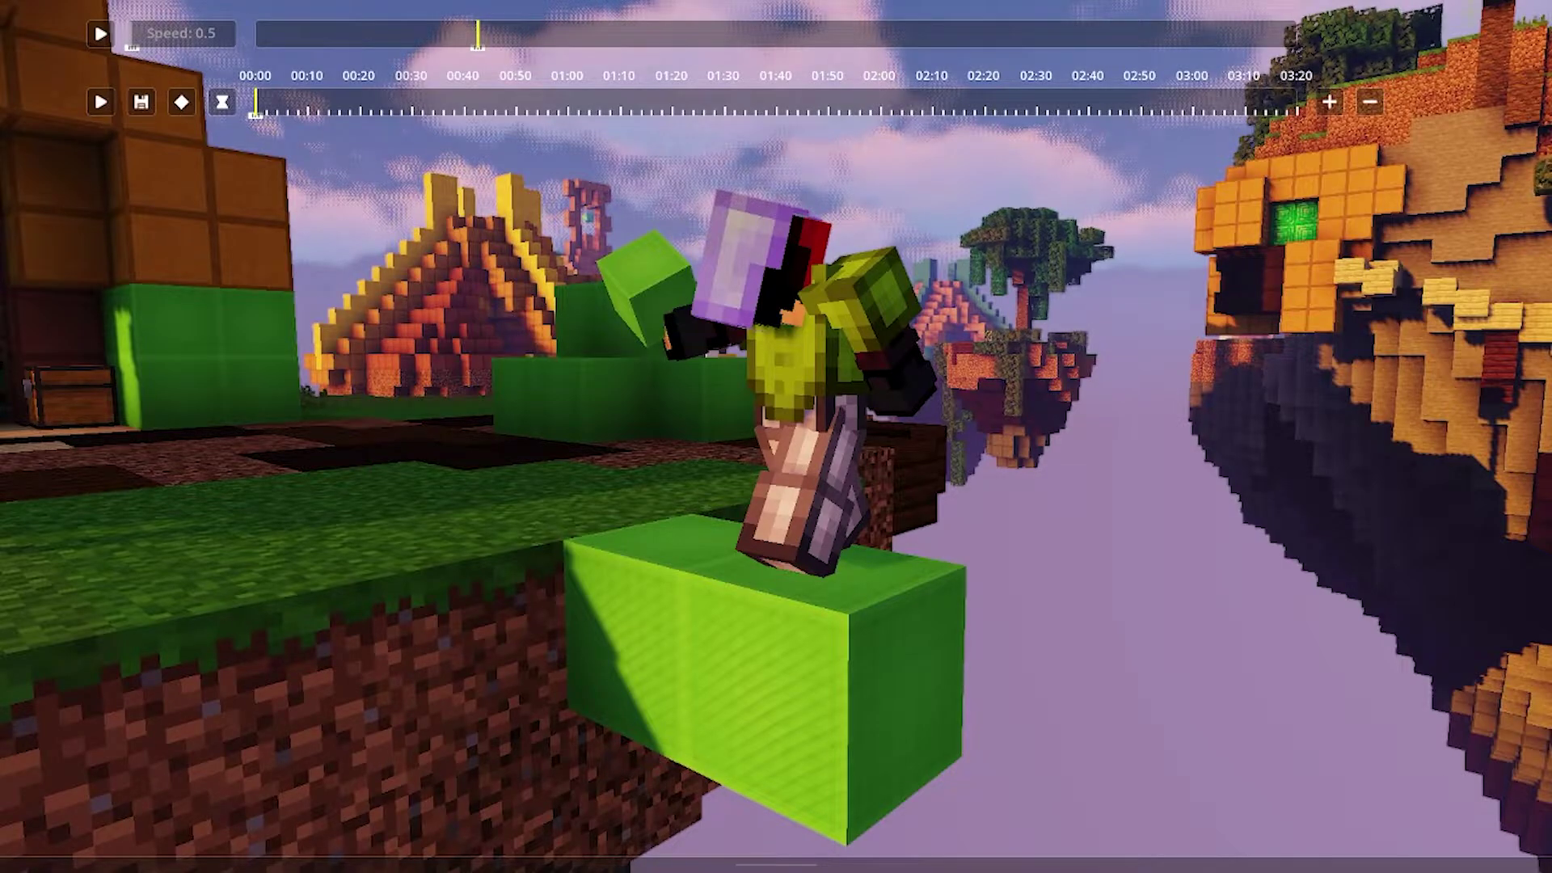
key(a)
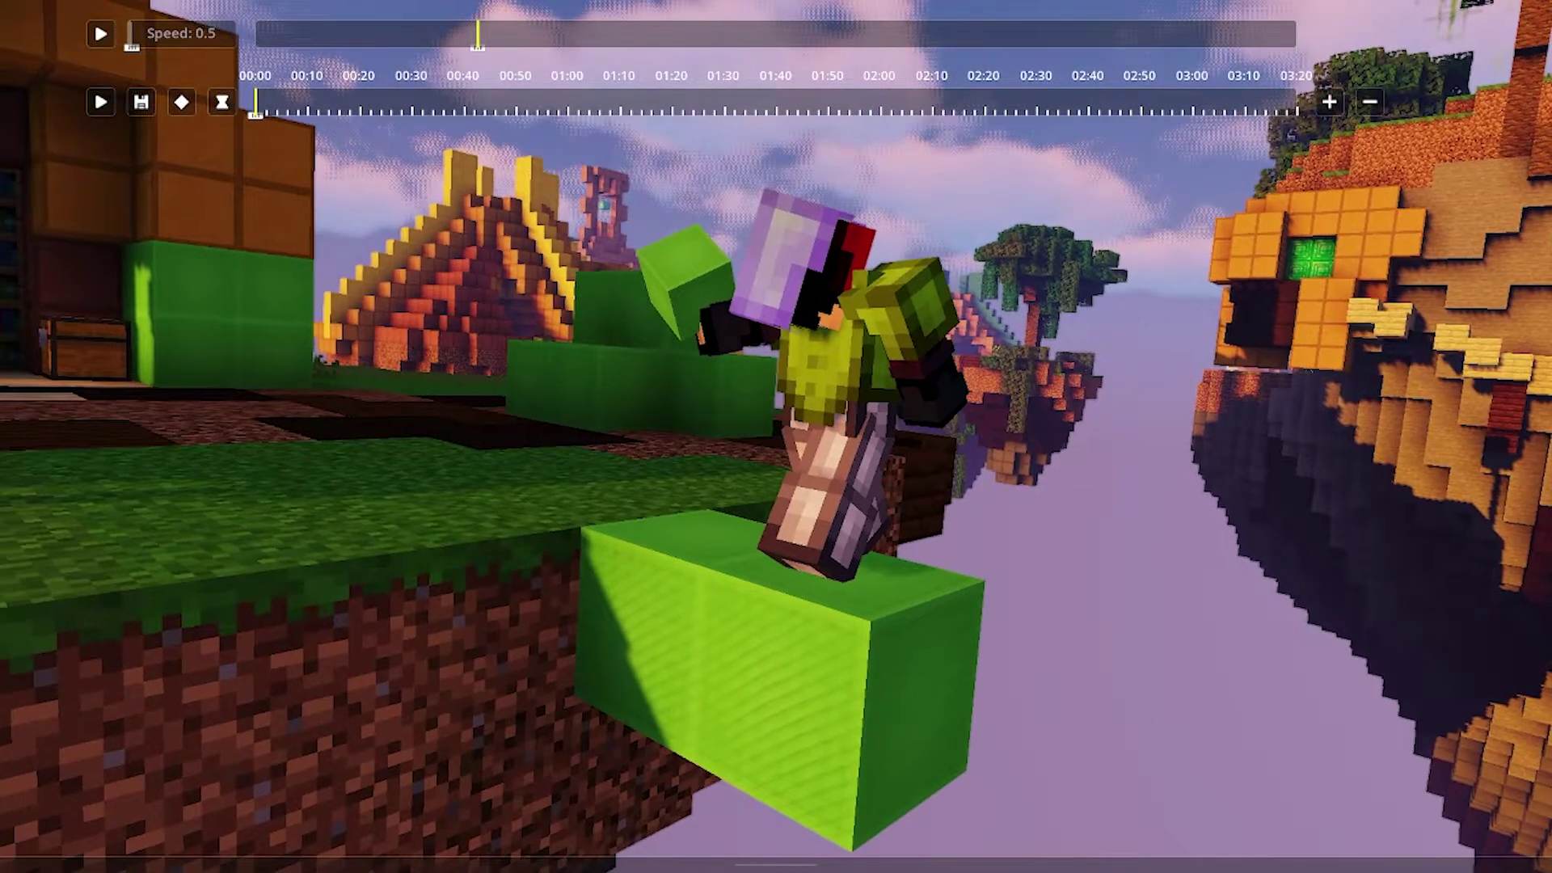
- Lower the field of view further in the replay's options and return to the paused scene
key(Escape)
click(710, 526)
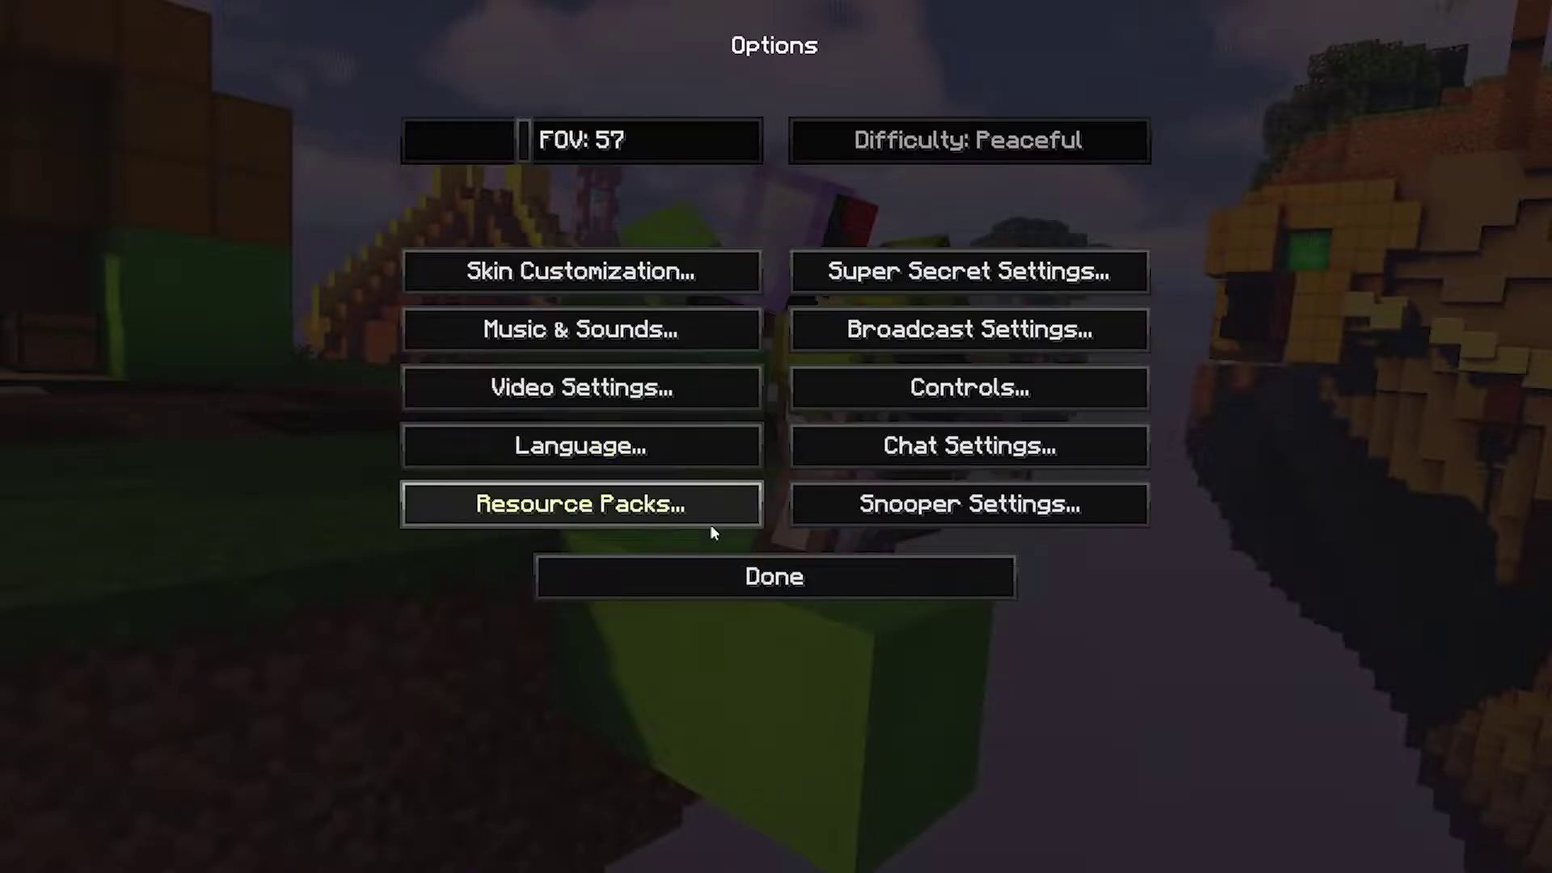
click(452, 138)
key(Escape)
key(Escape)
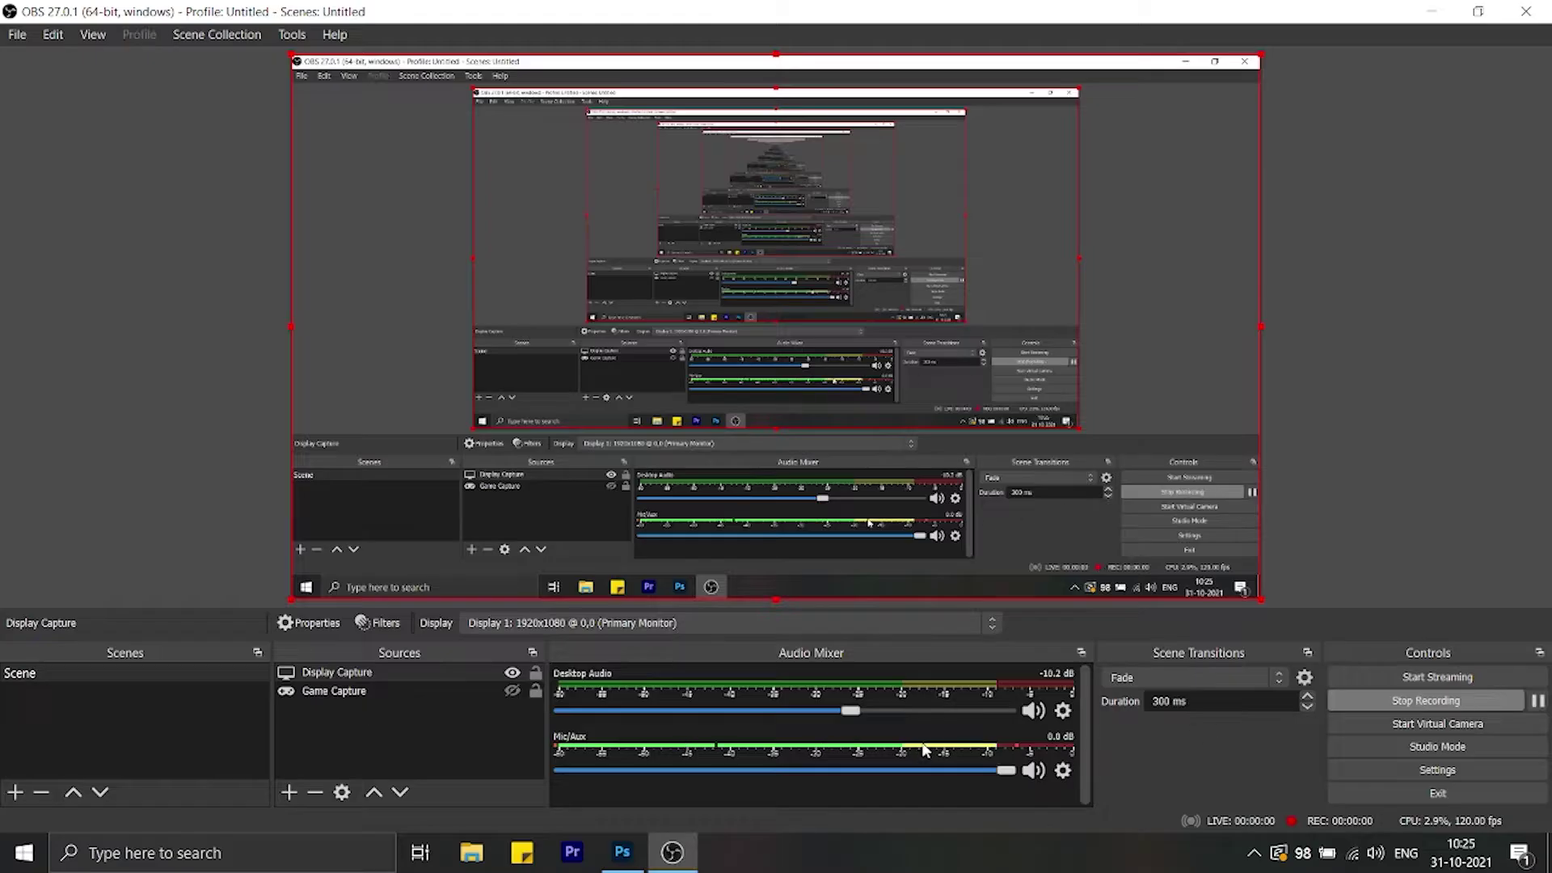
- Switch to Photoshop and create a new transparent 1920 x 1080 px document at 118.11 pixels per centimetre
click(684, 842)
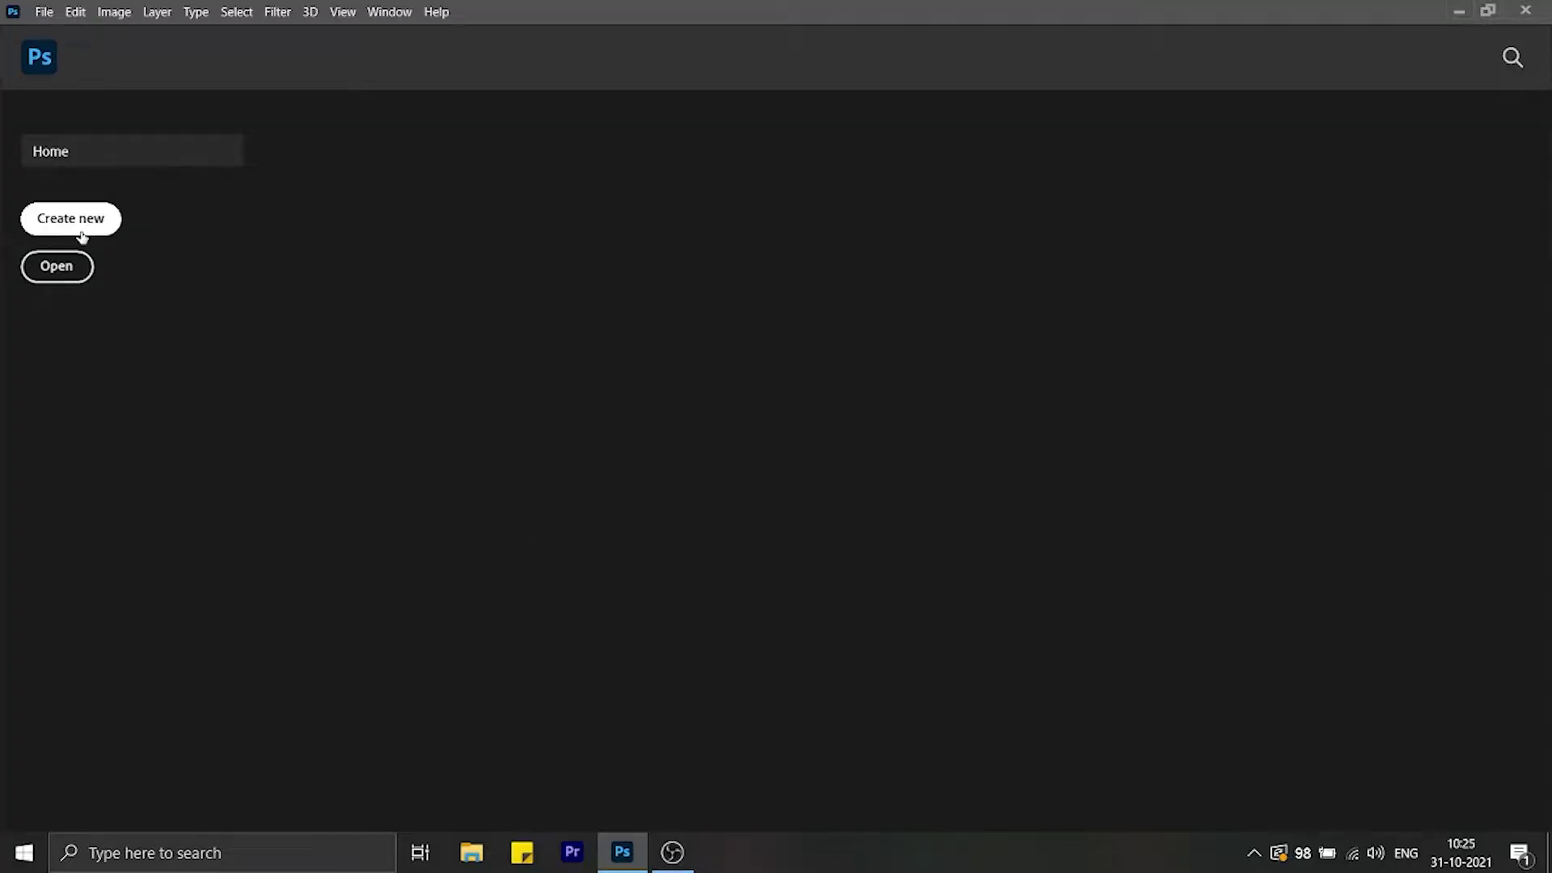
key(ctrl+n)
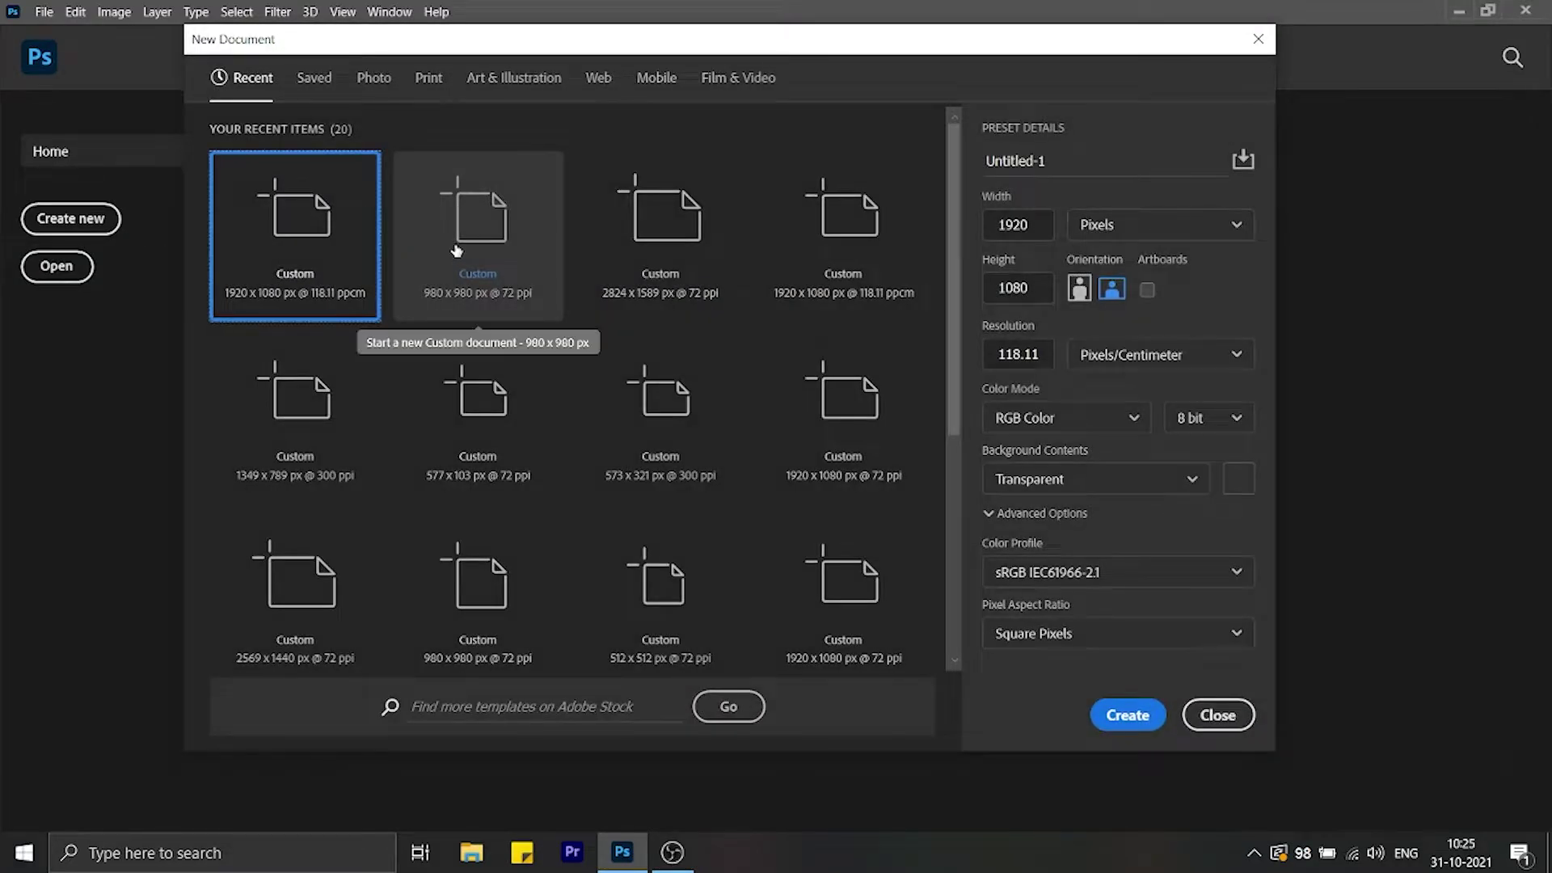
double_click(275, 267)
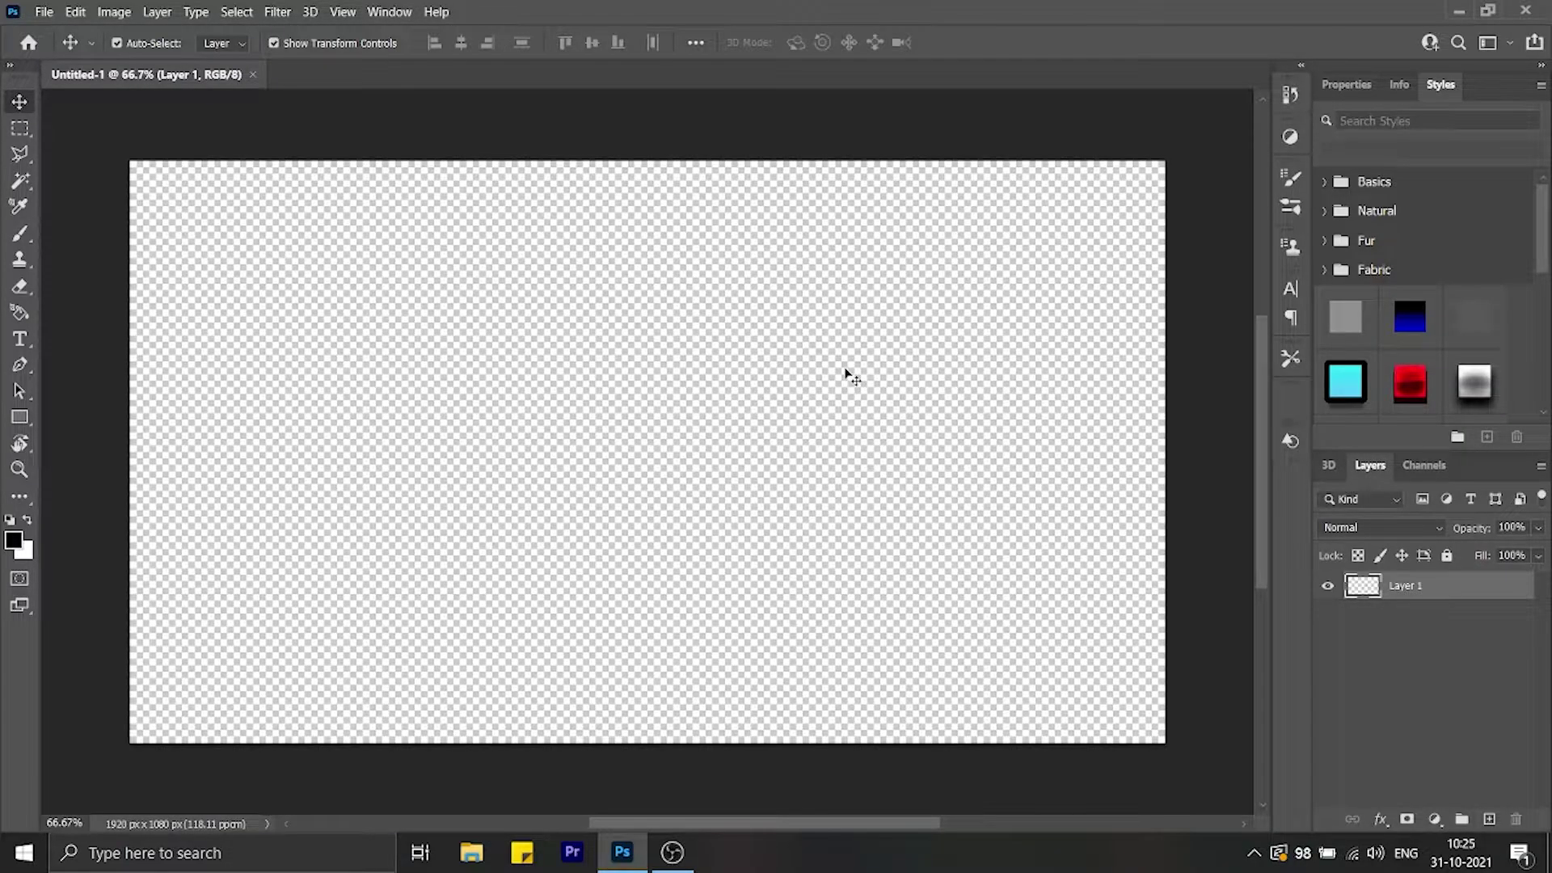
- Find the screenshot 2021-10-31_10.24.42.png in the .minecraft screenshots folder and place it into the Photoshop document at full canvas size
key(super+r)
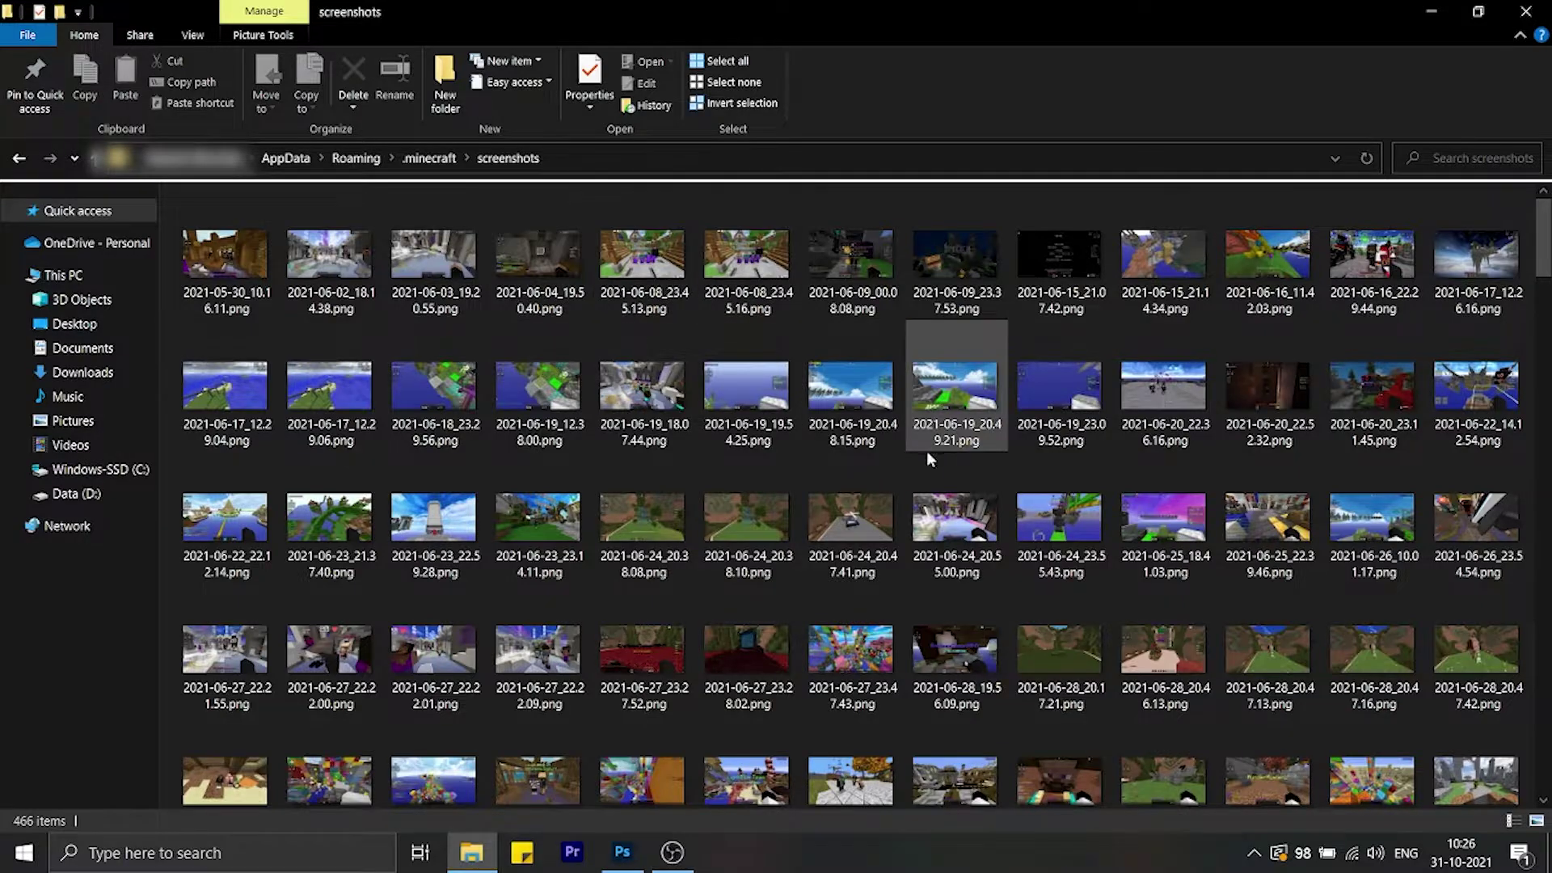
scroll(926, 450, down, 10)
scroll(936, 450, down, 5)
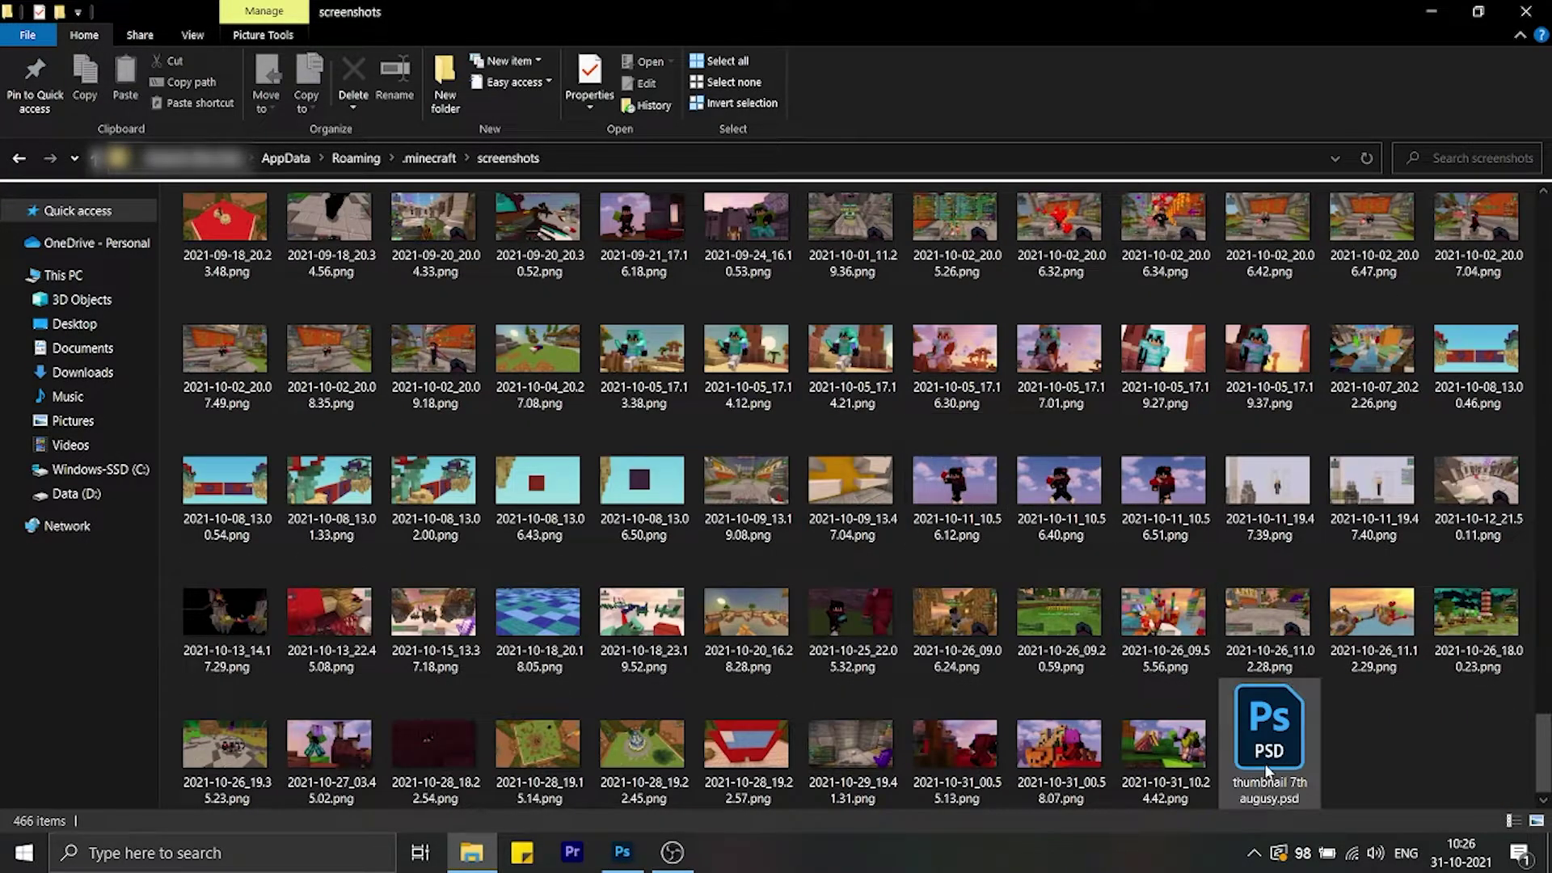
click(1164, 763)
double_click(1165, 763)
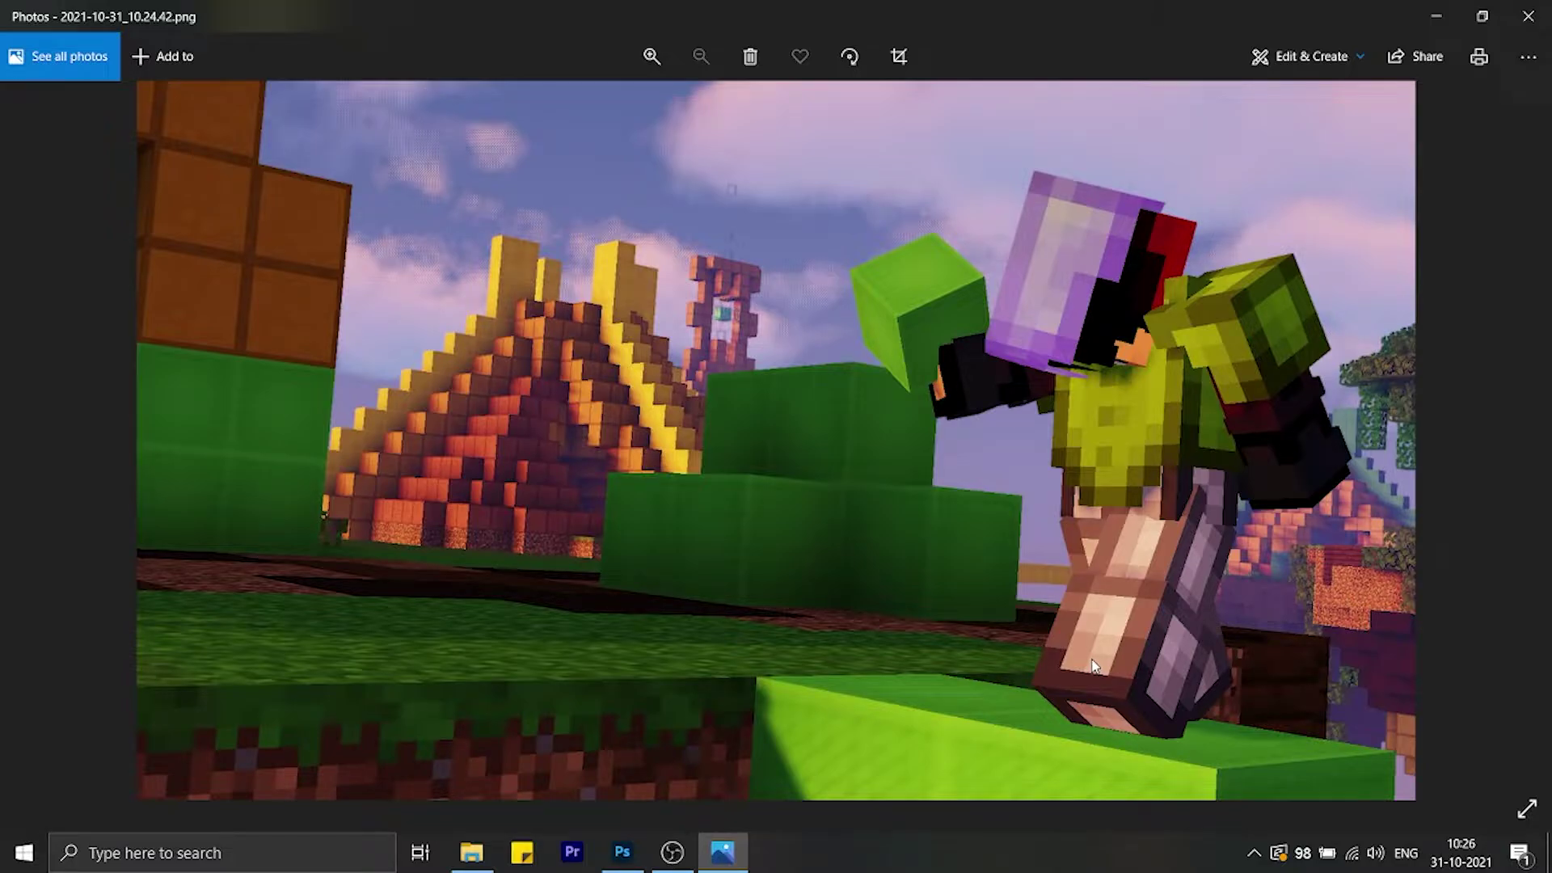
click(1528, 16)
drag(1148, 790, 888, 659)
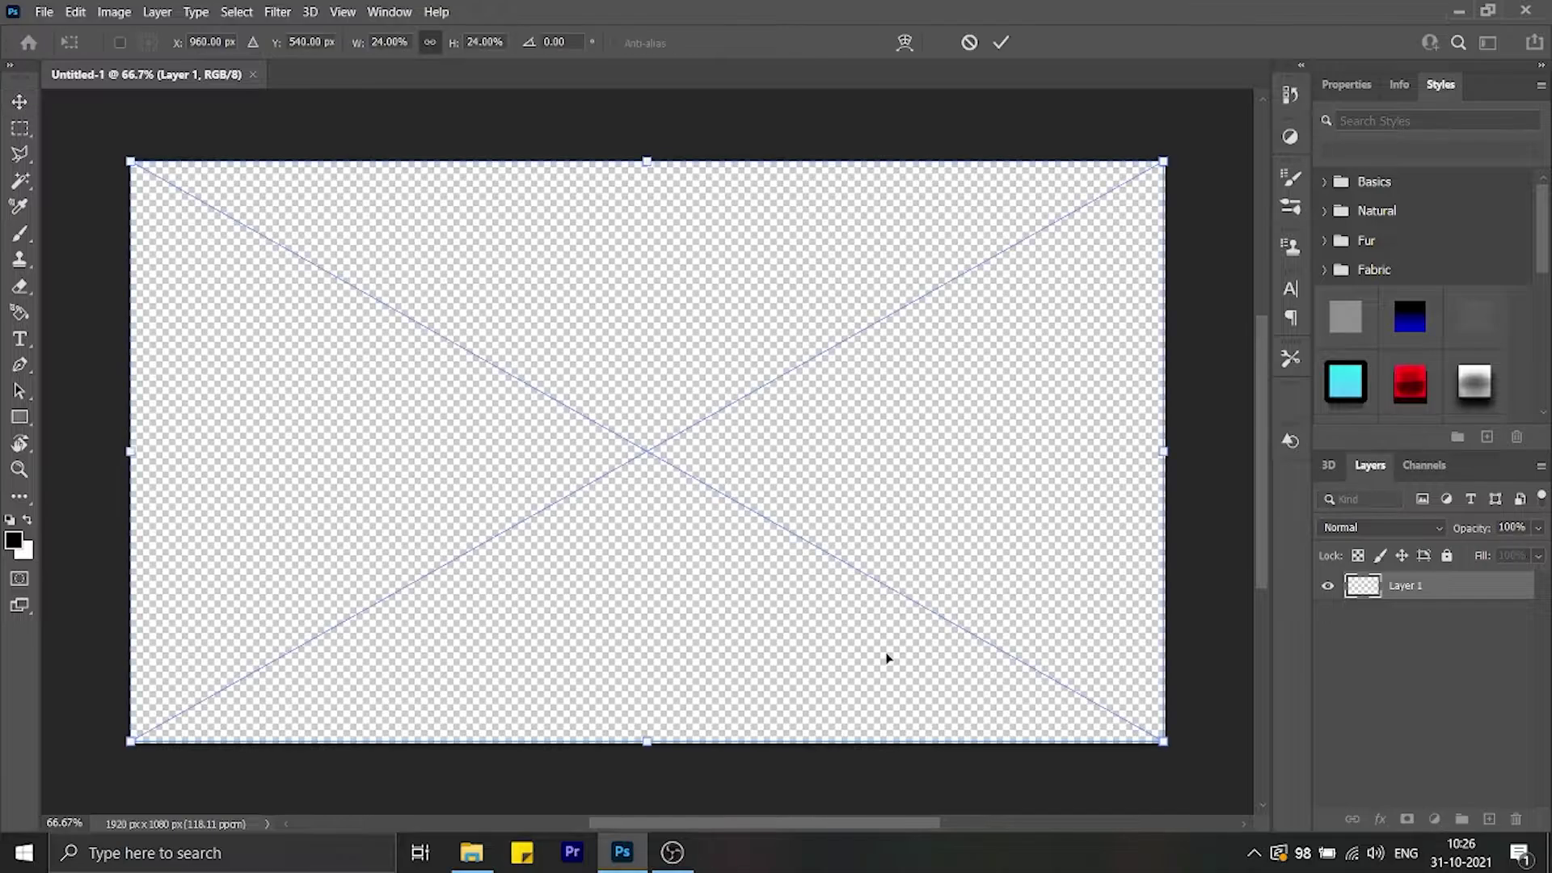
key(Return)
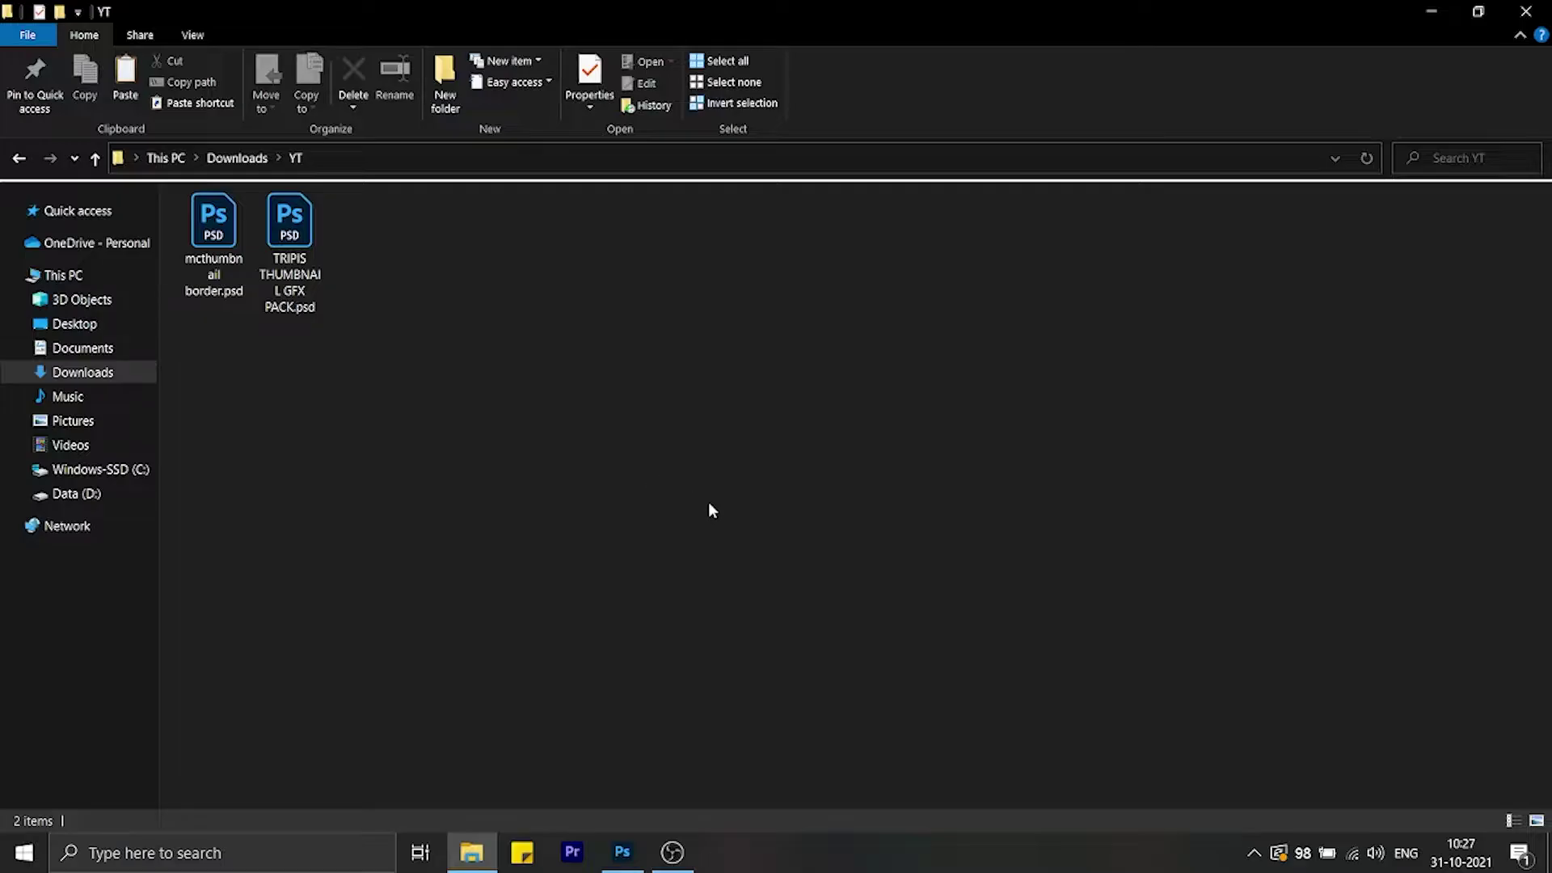
- Open TRIPIS THUMBNAIL GFX PACK.psd from the YT folder in Downloads in Photoshop
click(241, 158)
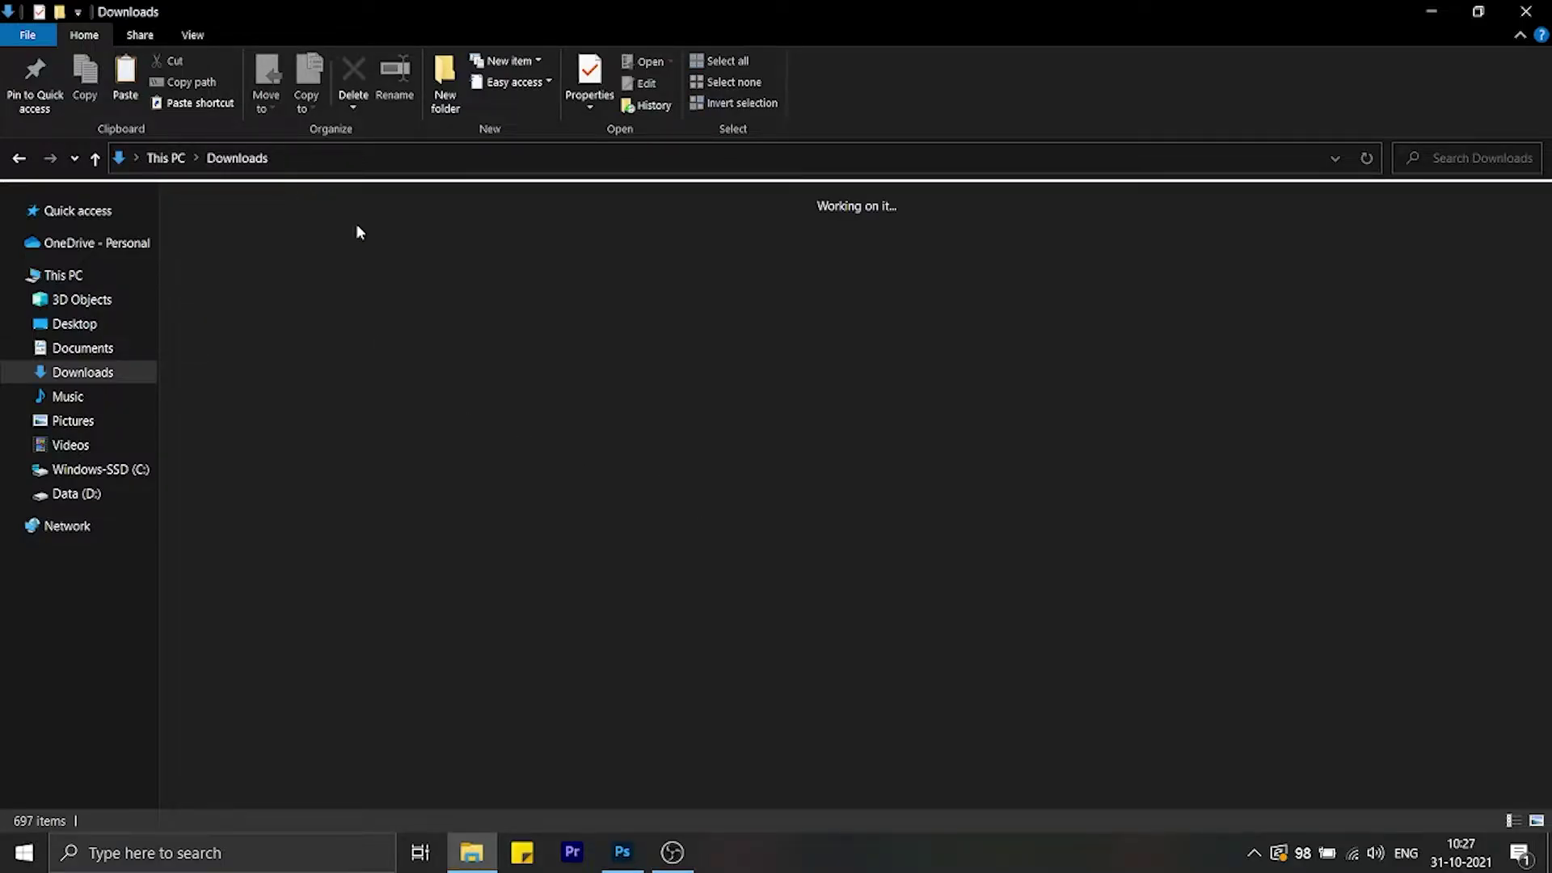
double_click(243, 253)
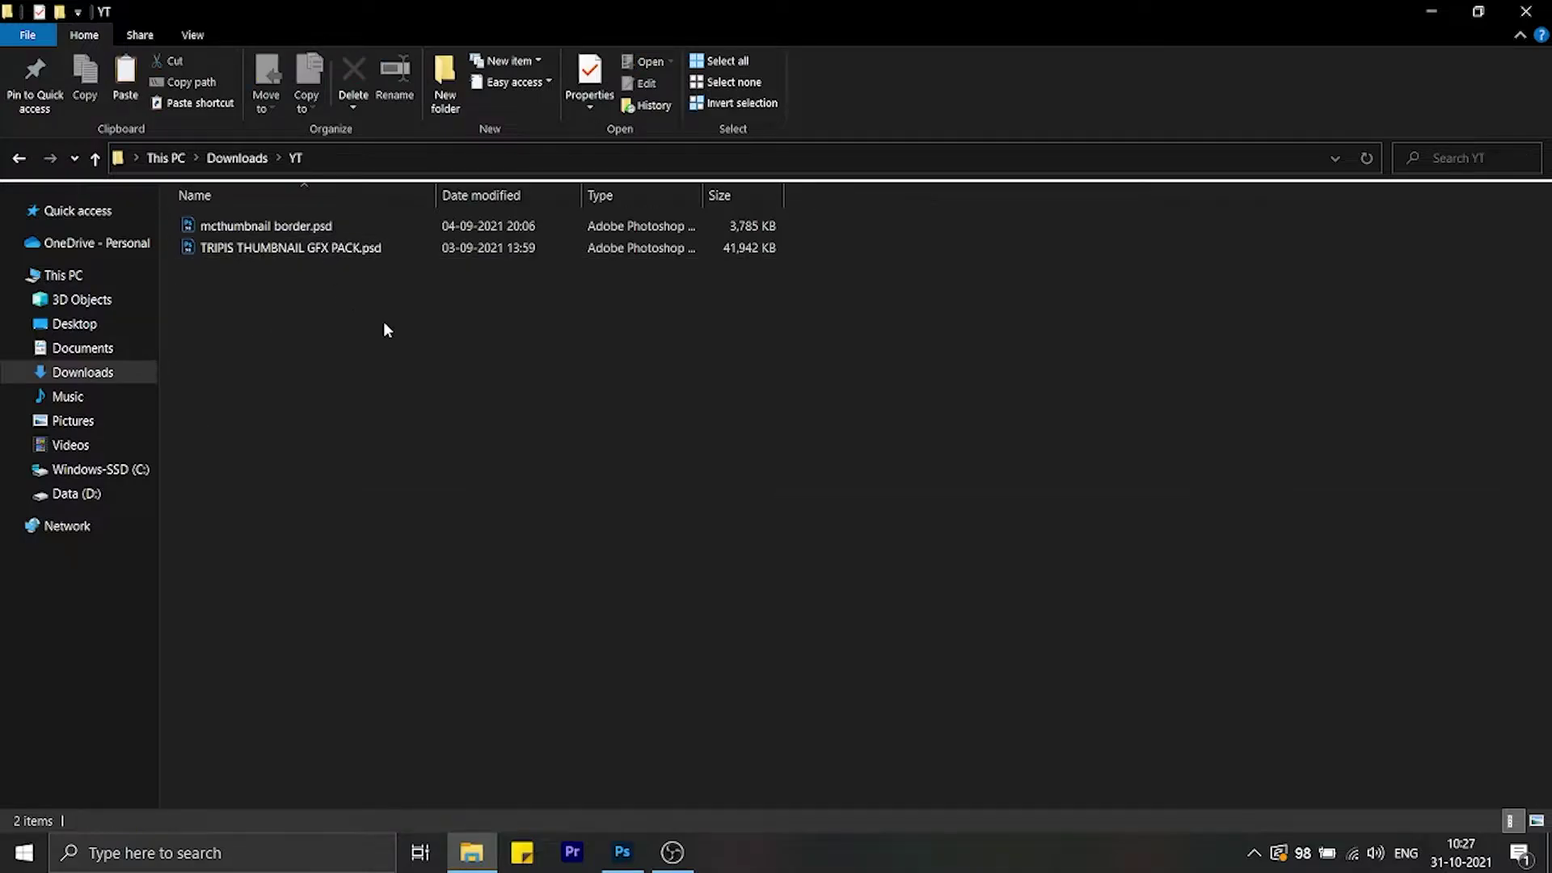
drag(383, 322, 391, 252)
click(445, 320)
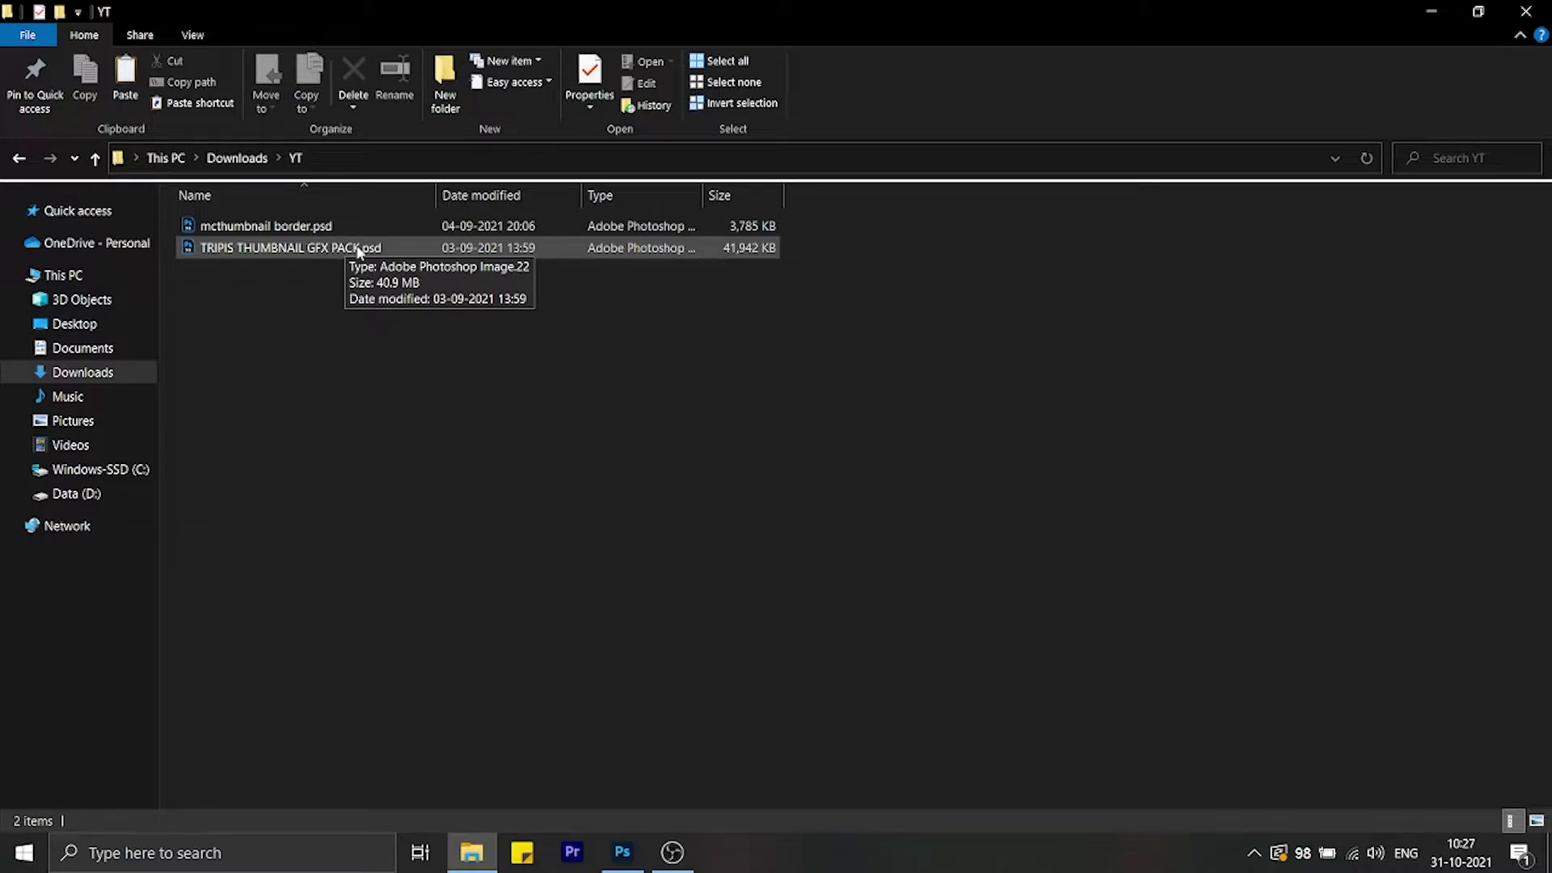
double_click(359, 252)
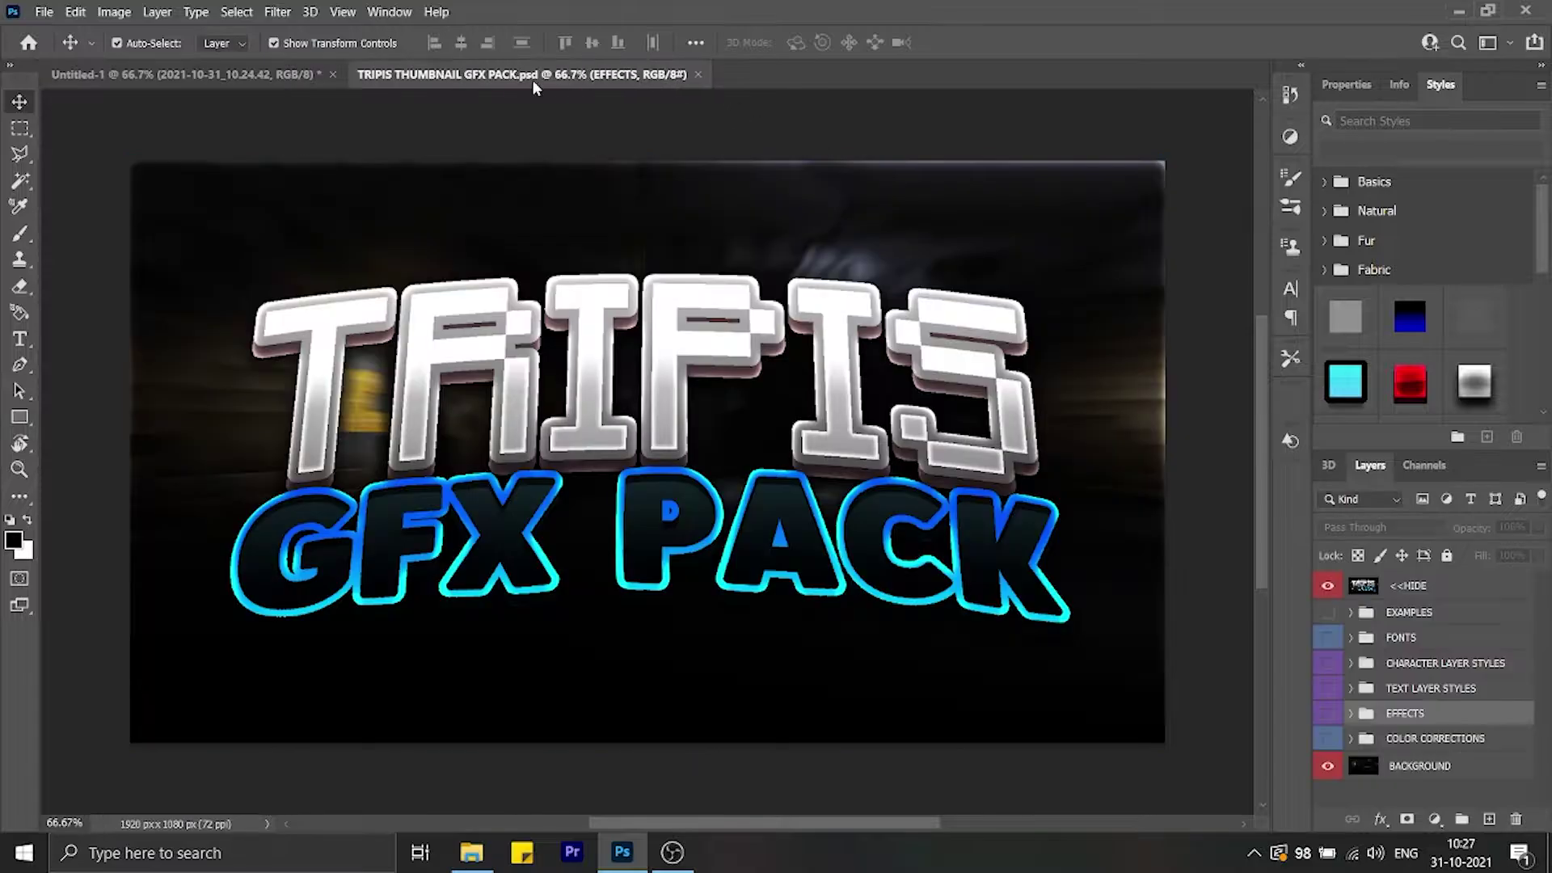
- Open mcthumbnail border.psd from the YT folder as well and return to the Untitled-1 document with the screenshot
click(472, 852)
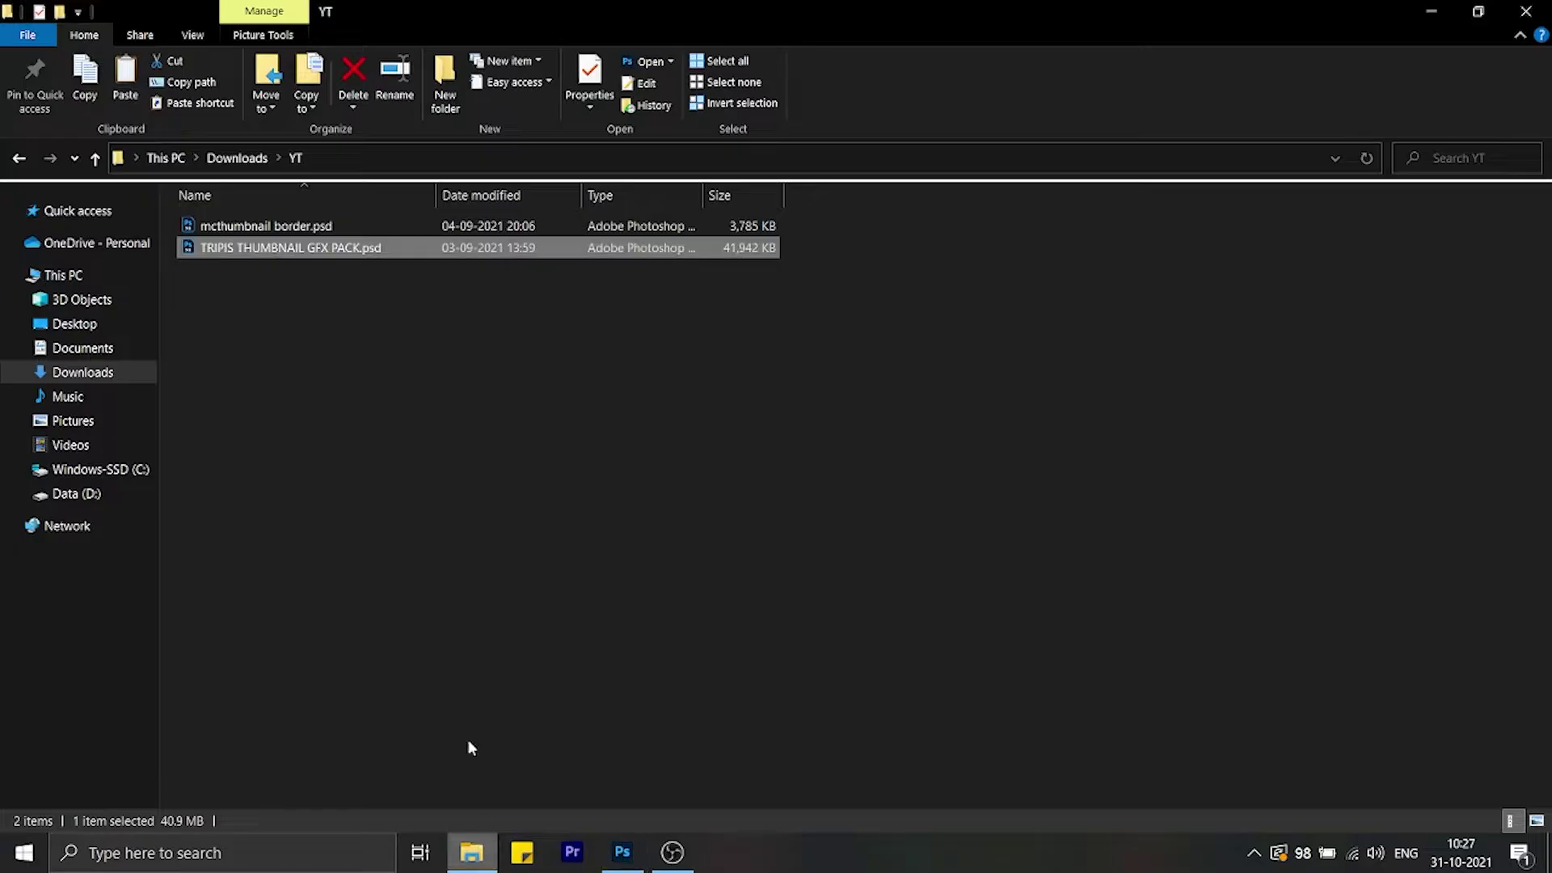
click(269, 228)
double_click(269, 228)
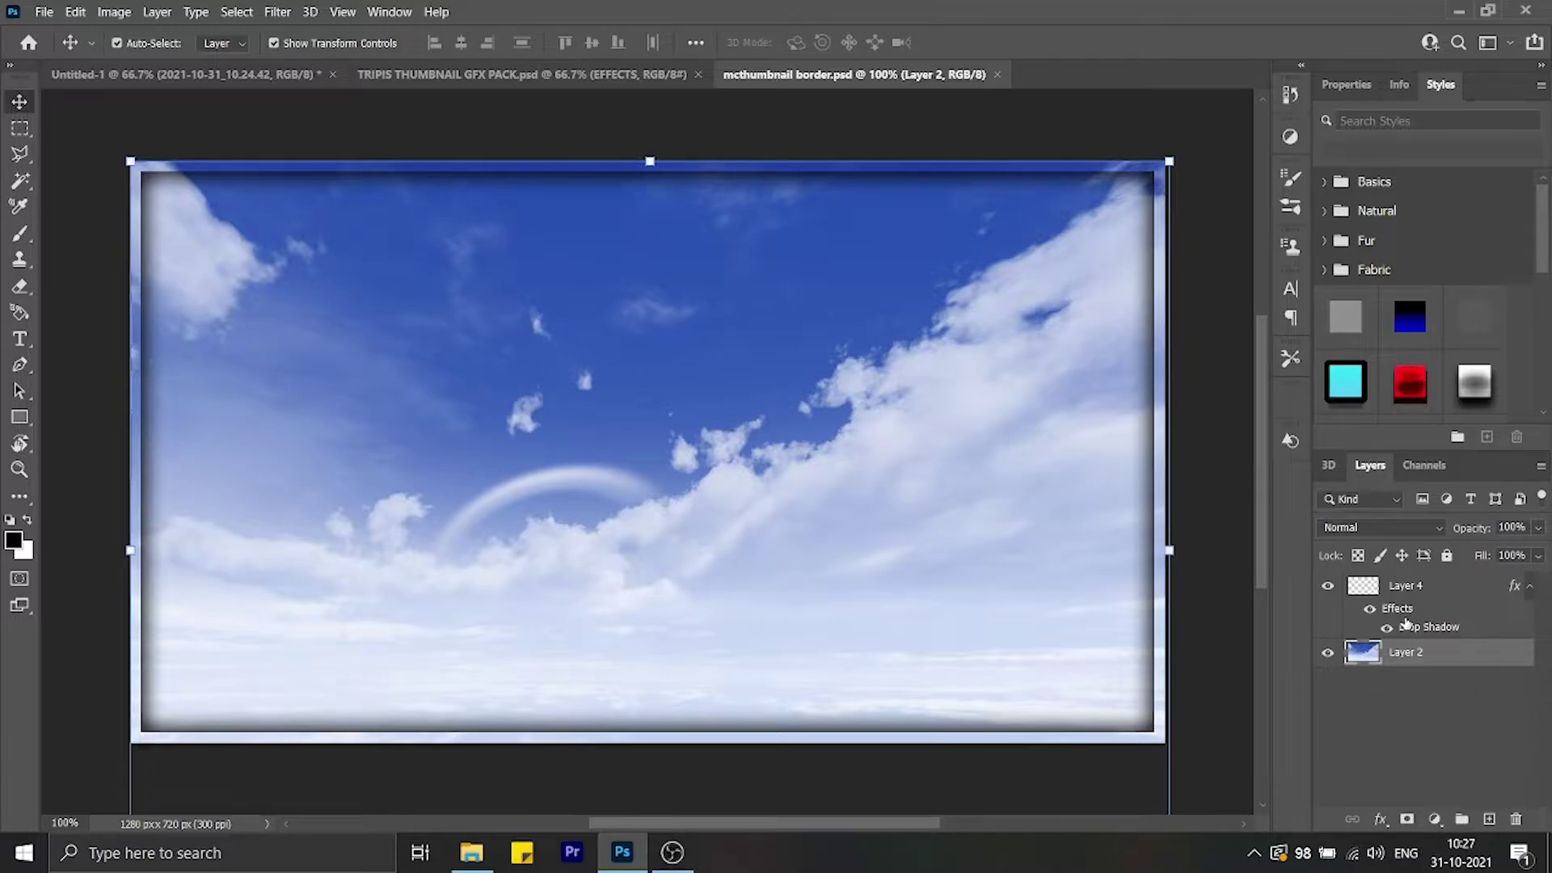
key(ctrl+Tab)
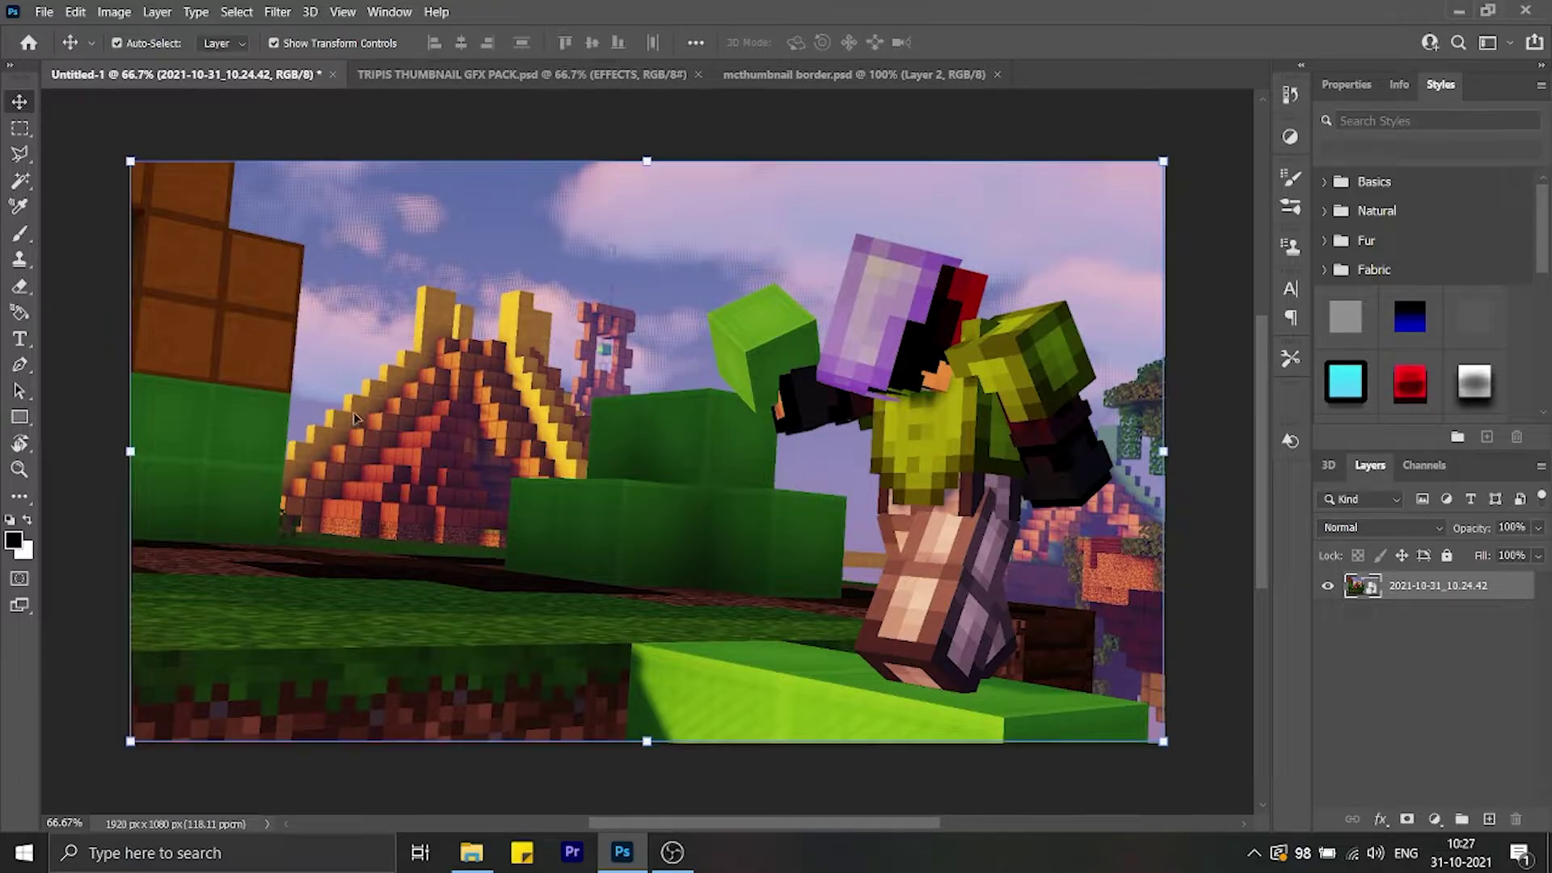
- Trace a closed selection with the Polygonal Lasso around the Minecraft player, including both arms, the legs and the held lime block
click(19, 155)
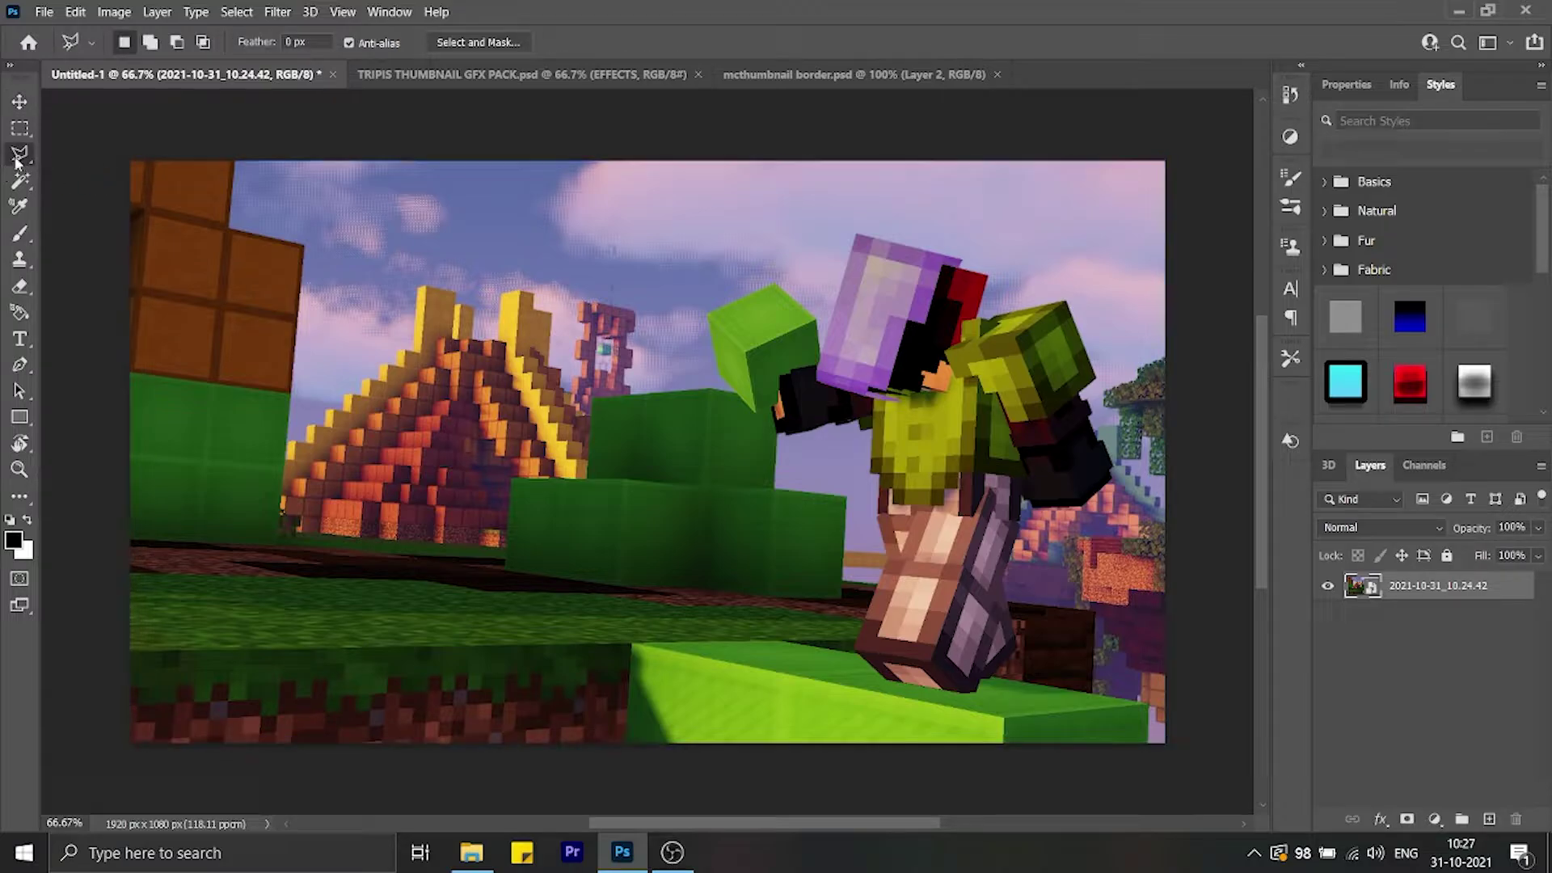
right_click(16, 159)
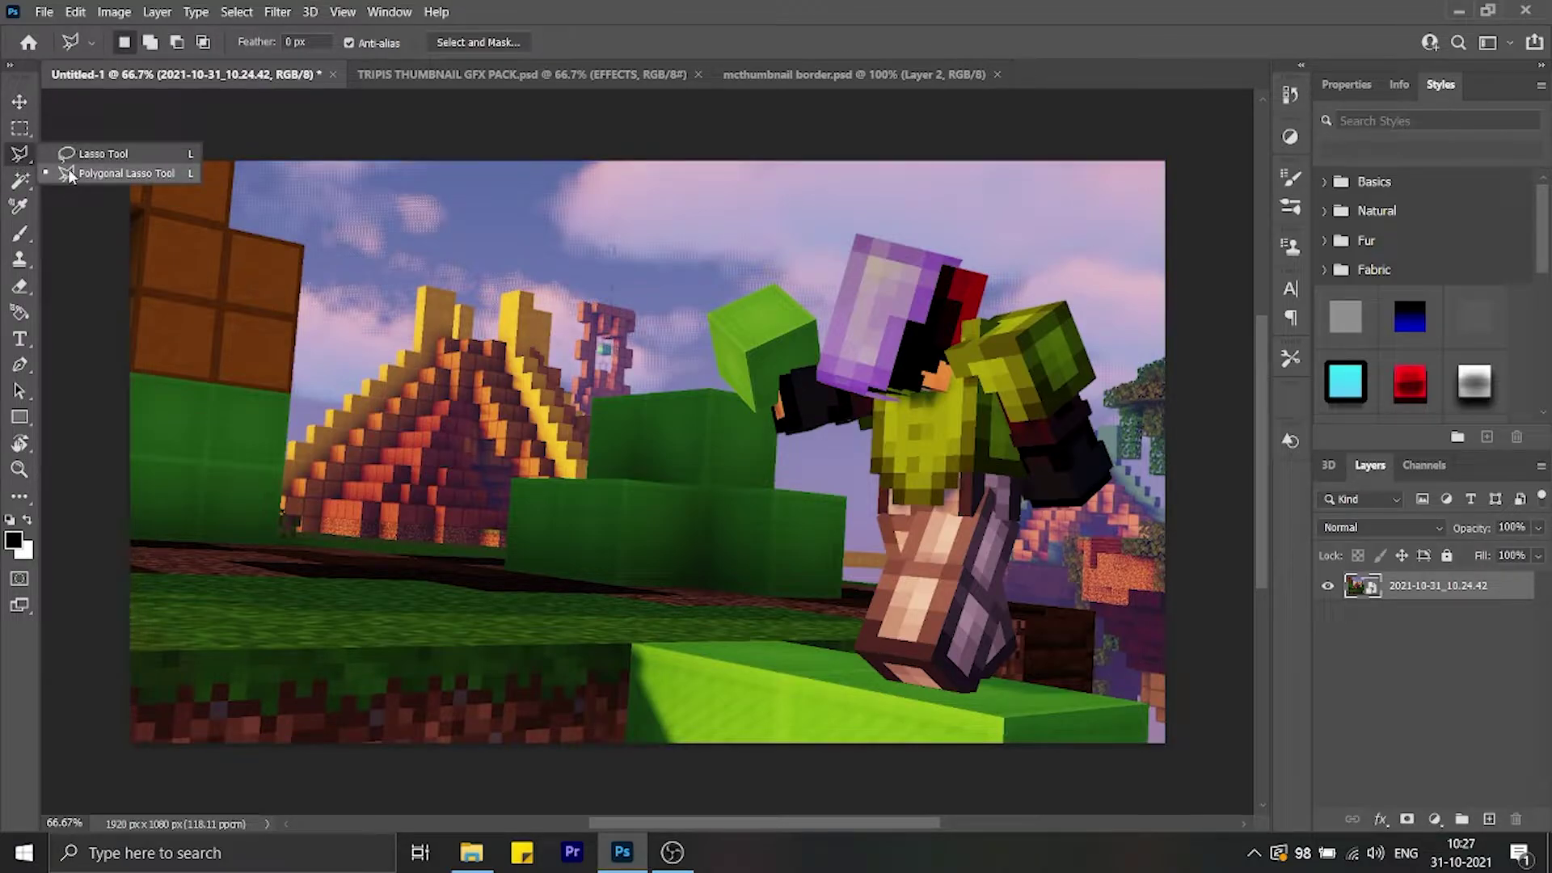
click(70, 173)
drag(842, 825, 877, 830)
scroll(756, 449, up, 3)
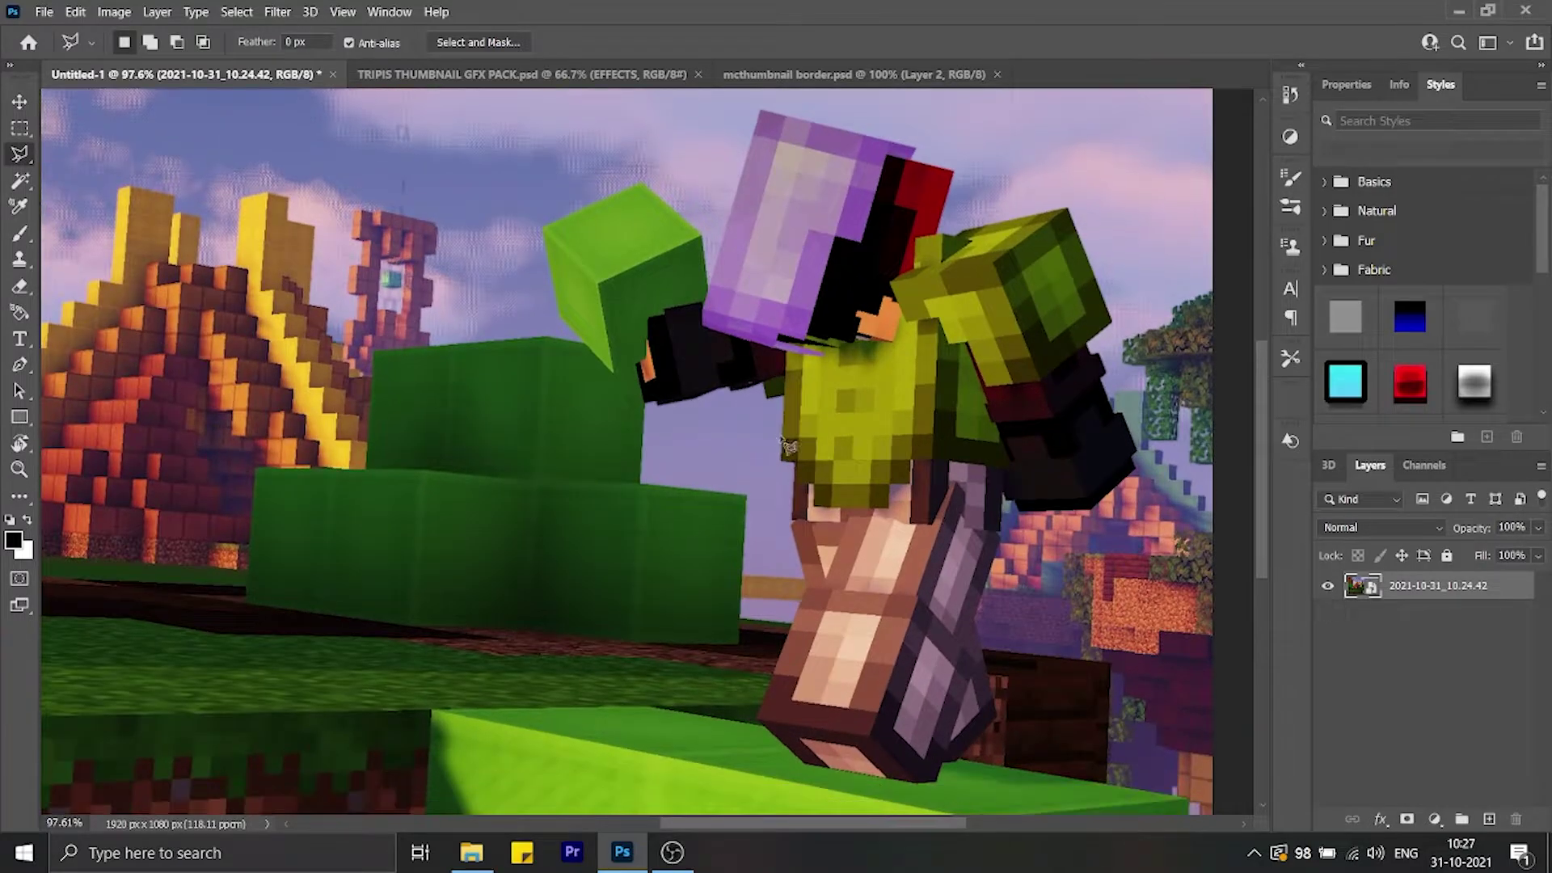
scroll(717, 297, up, 3)
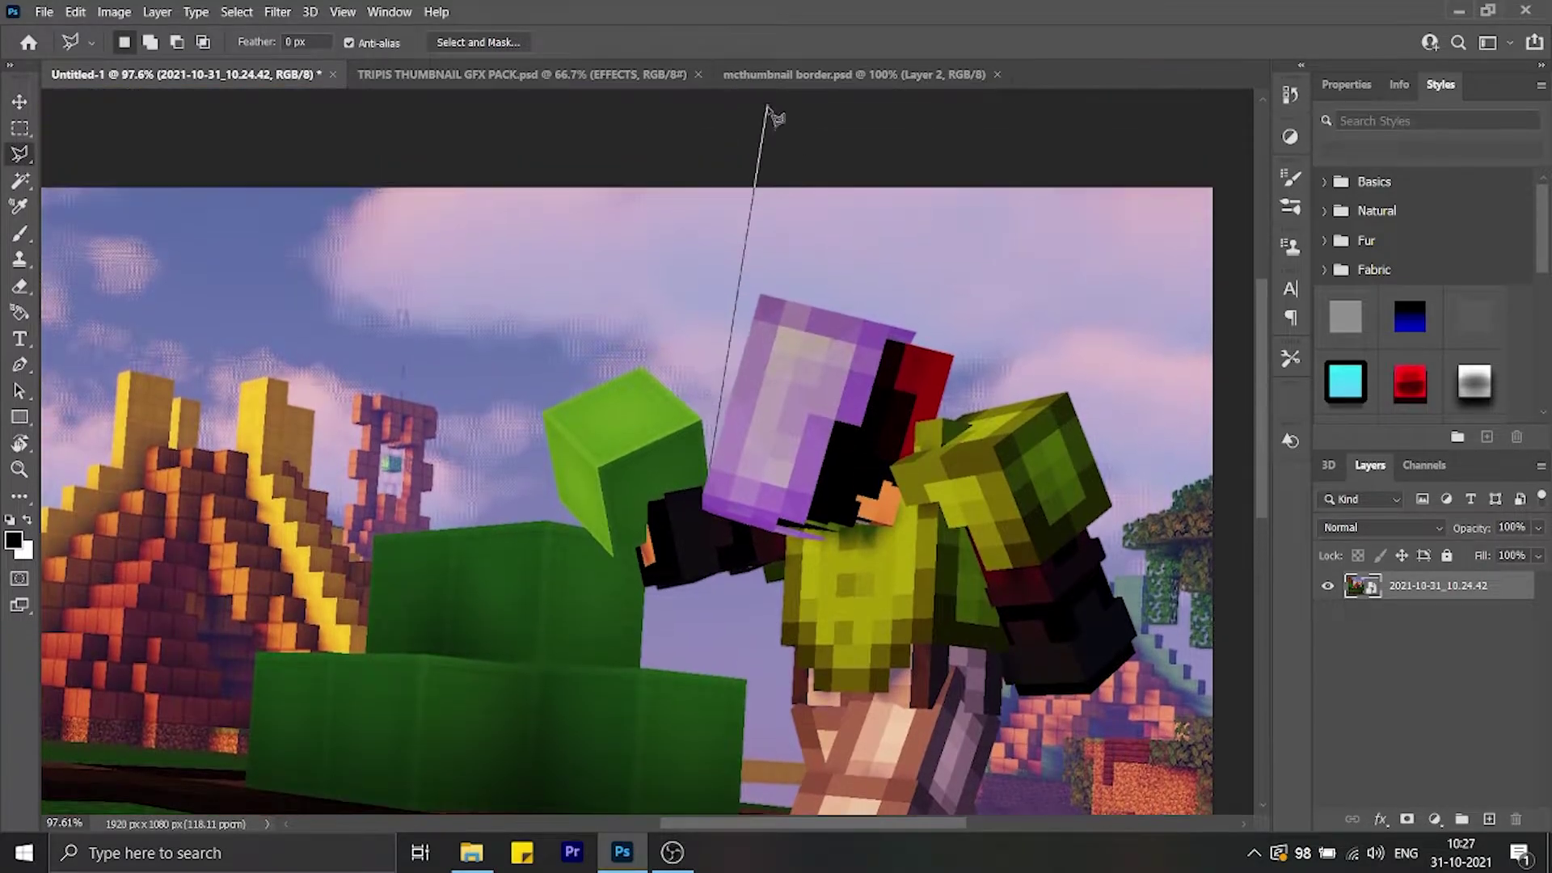
click(914, 333)
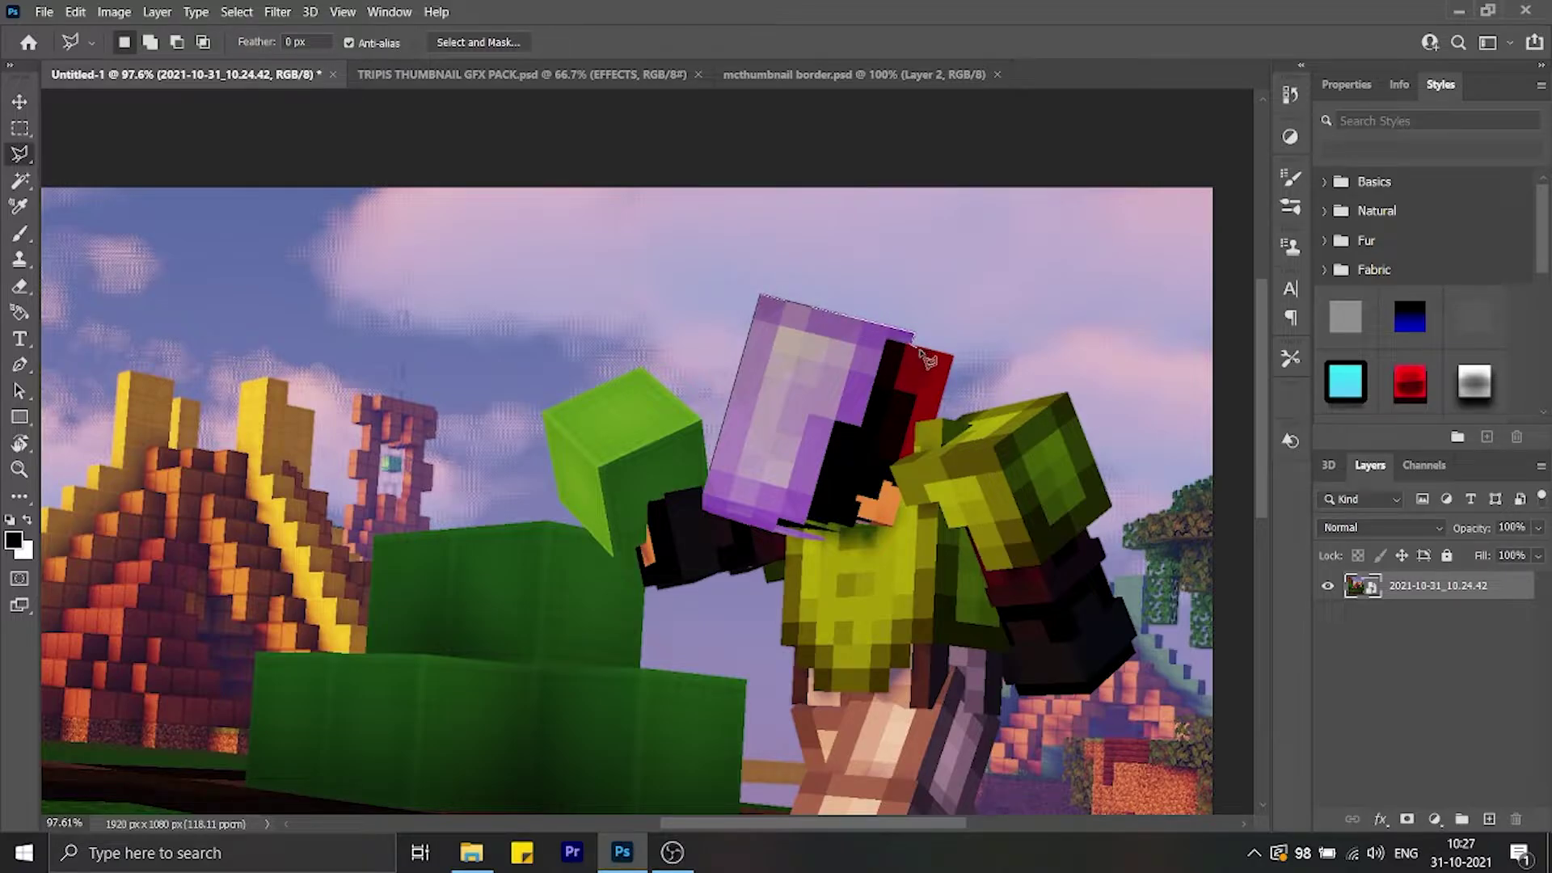
click(953, 356)
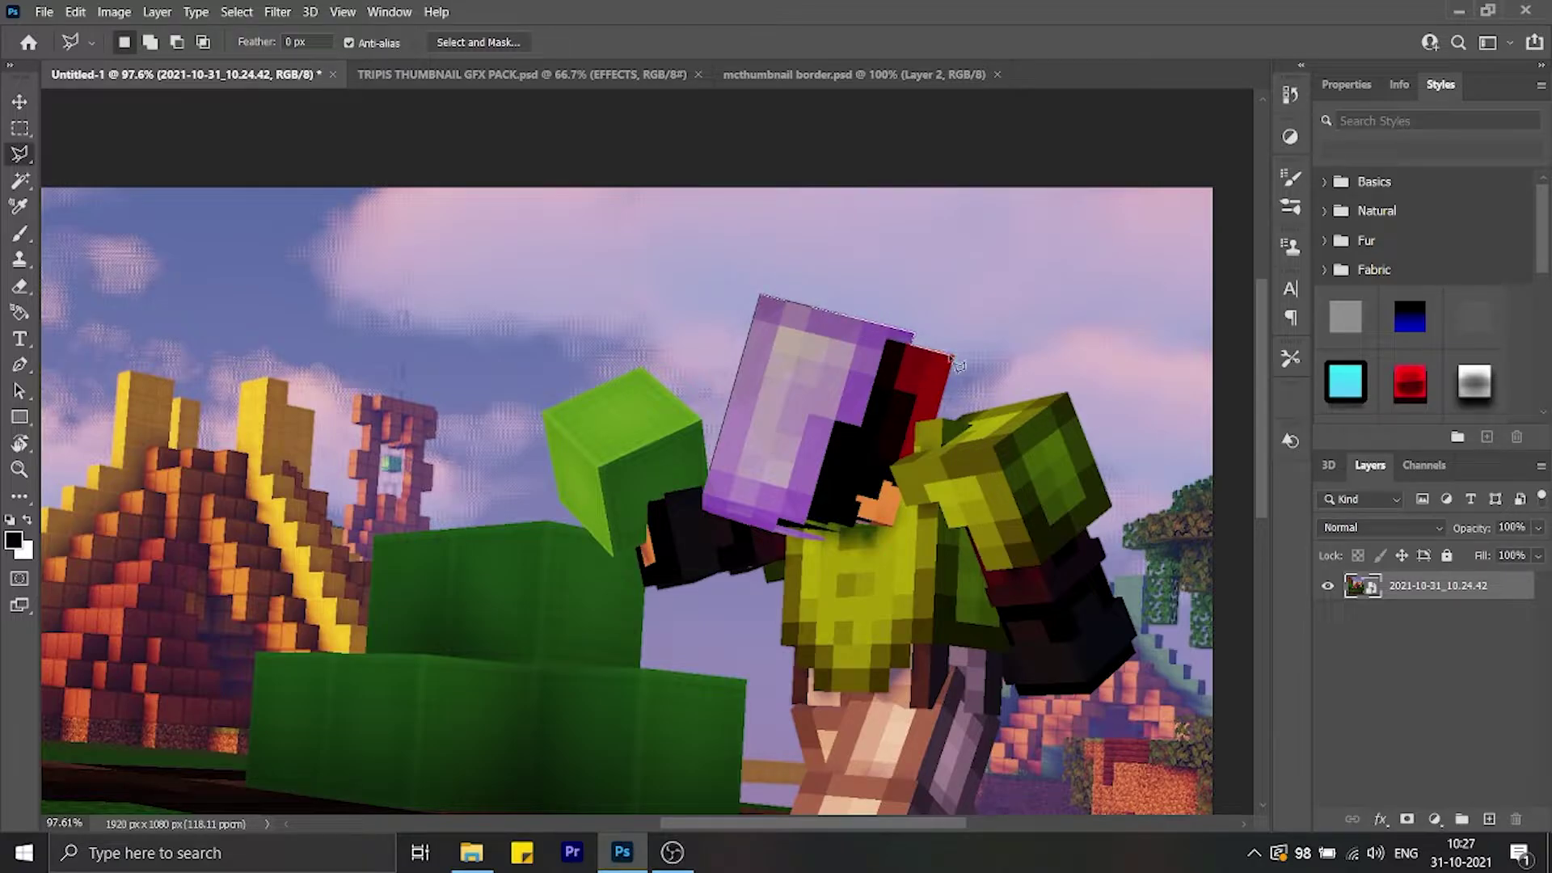
click(956, 419)
click(1067, 394)
click(1110, 510)
click(1088, 531)
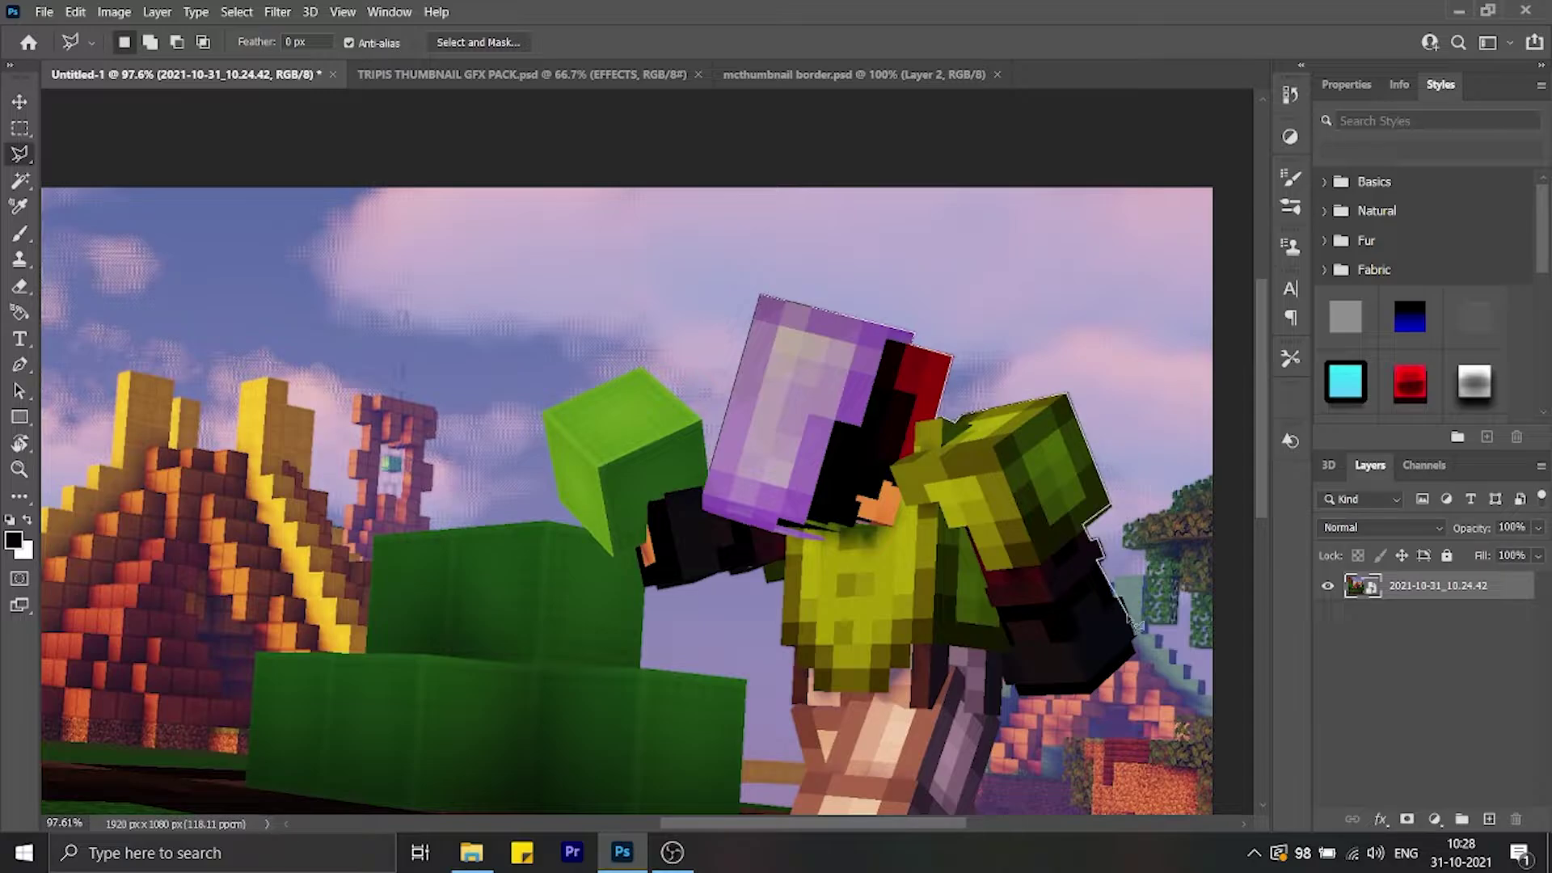
click(1103, 557)
click(1136, 643)
click(1095, 692)
click(1012, 694)
click(996, 356)
click(996, 537)
click(938, 603)
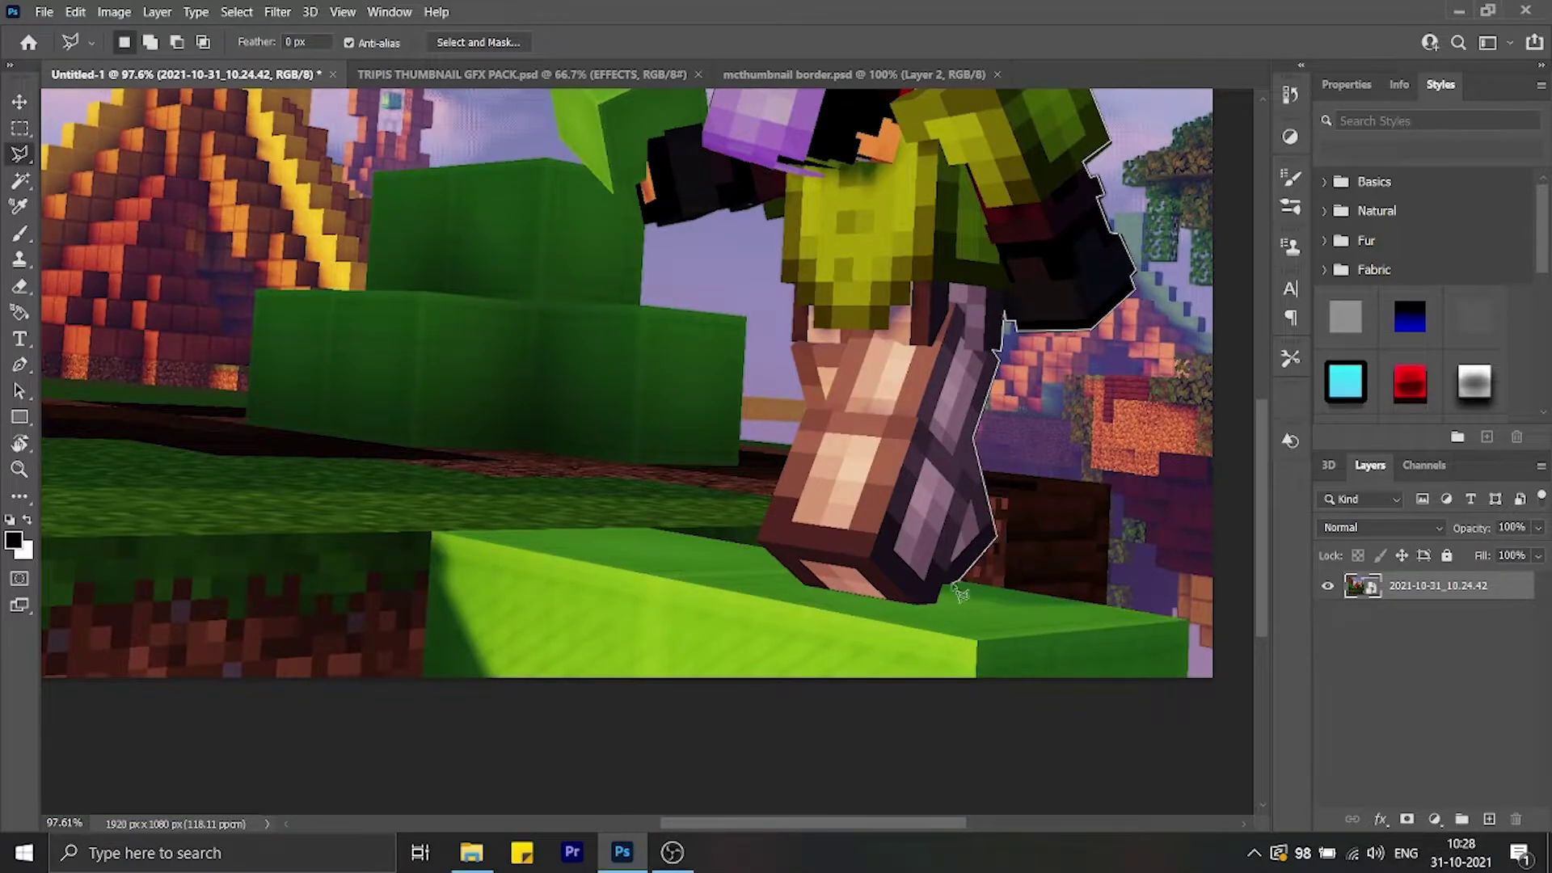
click(808, 587)
click(762, 543)
click(808, 409)
click(792, 343)
click(790, 282)
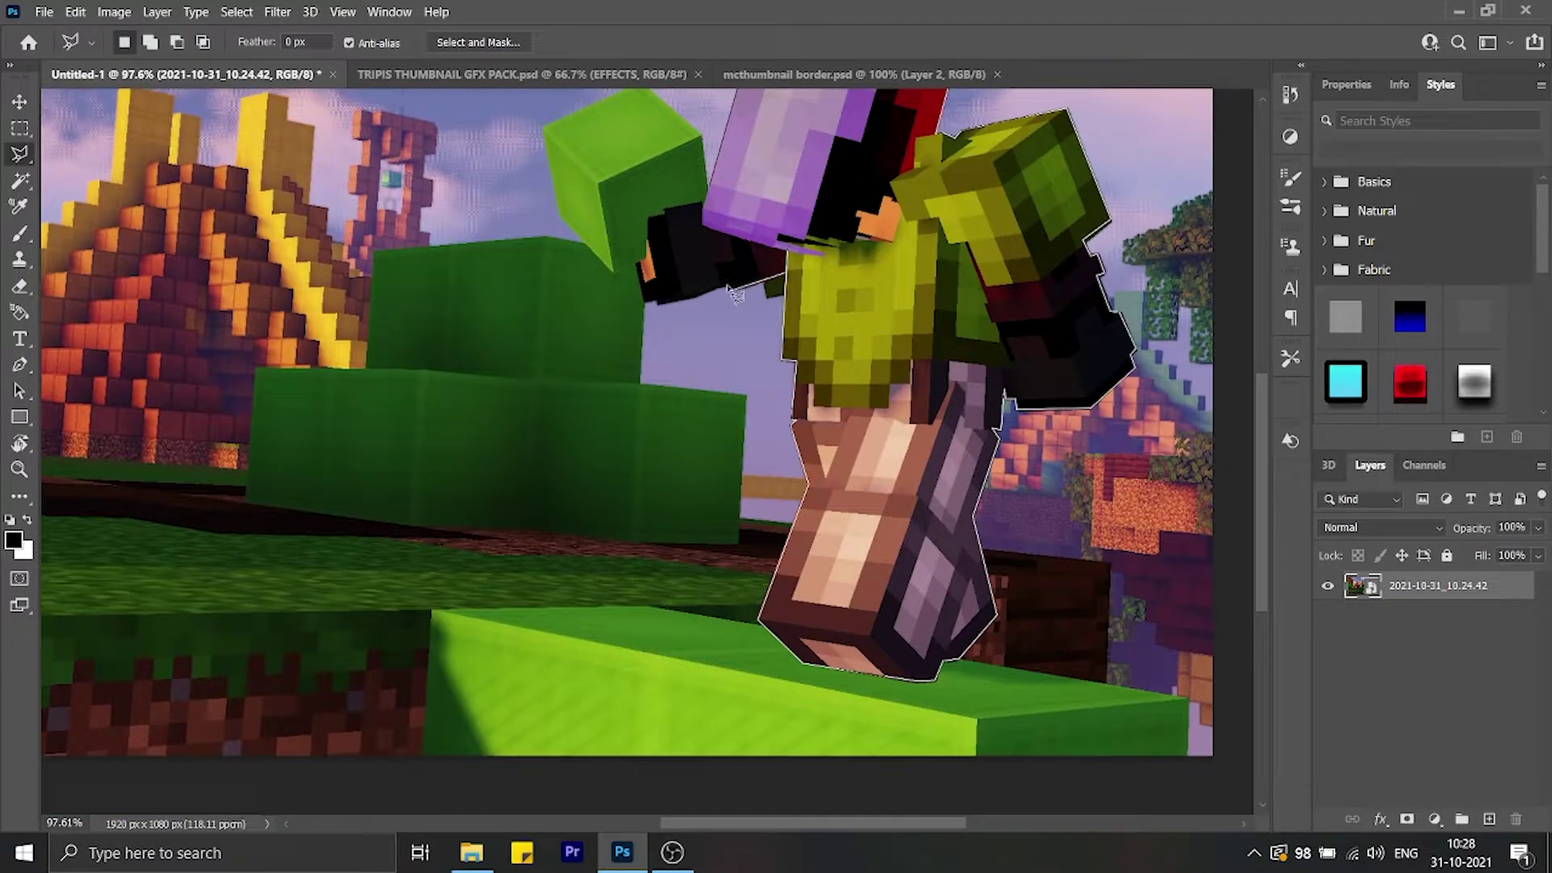
click(663, 303)
click(614, 269)
click(544, 127)
click(638, 303)
click(702, 356)
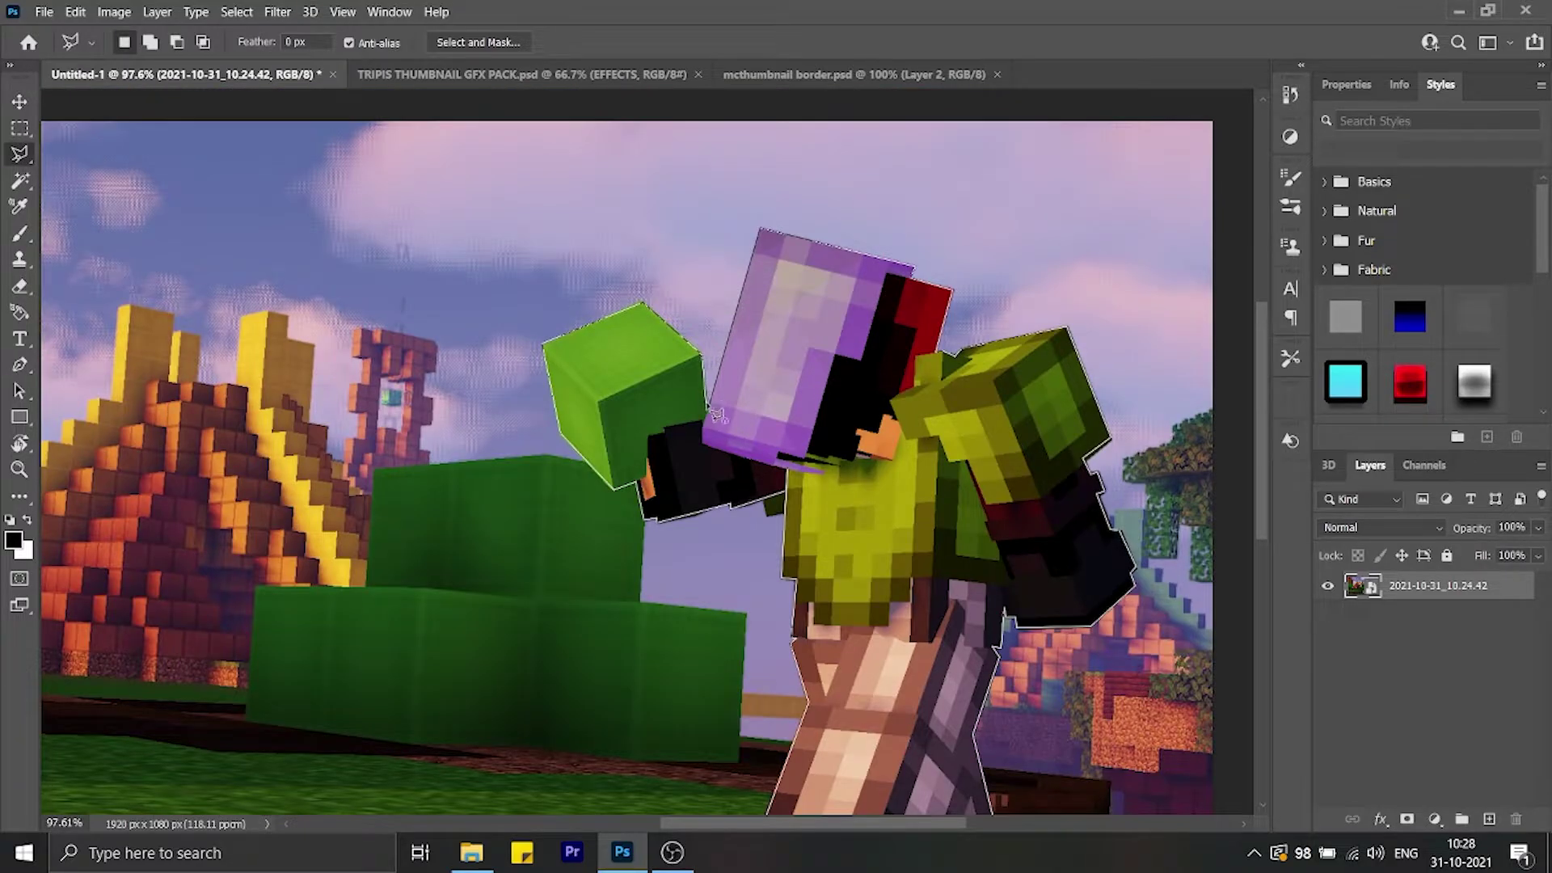
click(715, 402)
- Copy the selected player to a new layer, name it MINECRAFT PLAYER, and deselect all layers with the Move tool active
scroll(783, 704, down, 2)
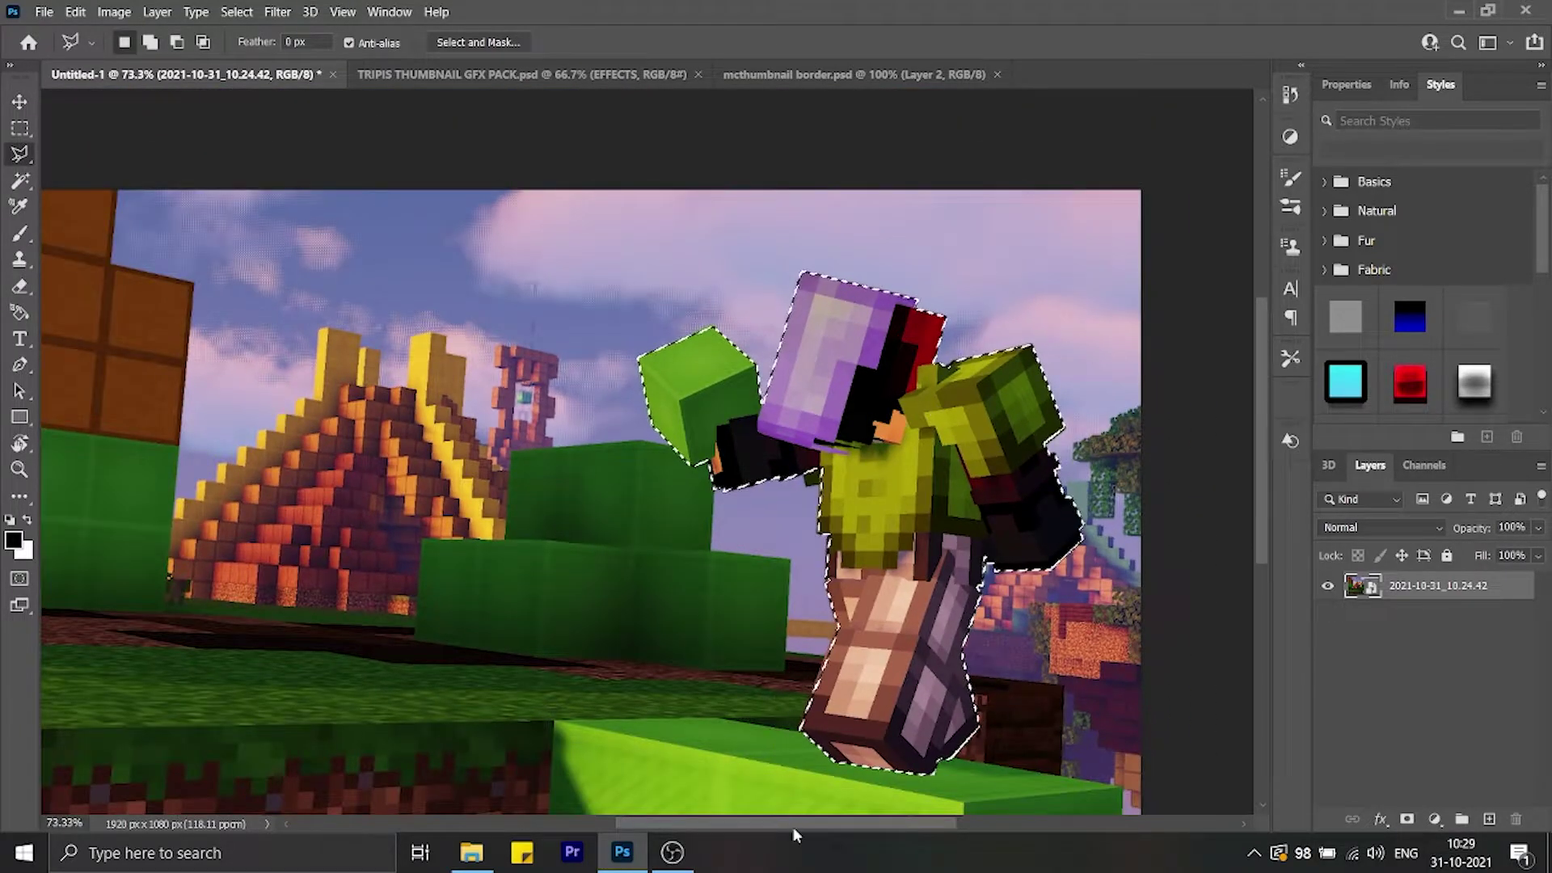
scroll(782, 703, down, 2)
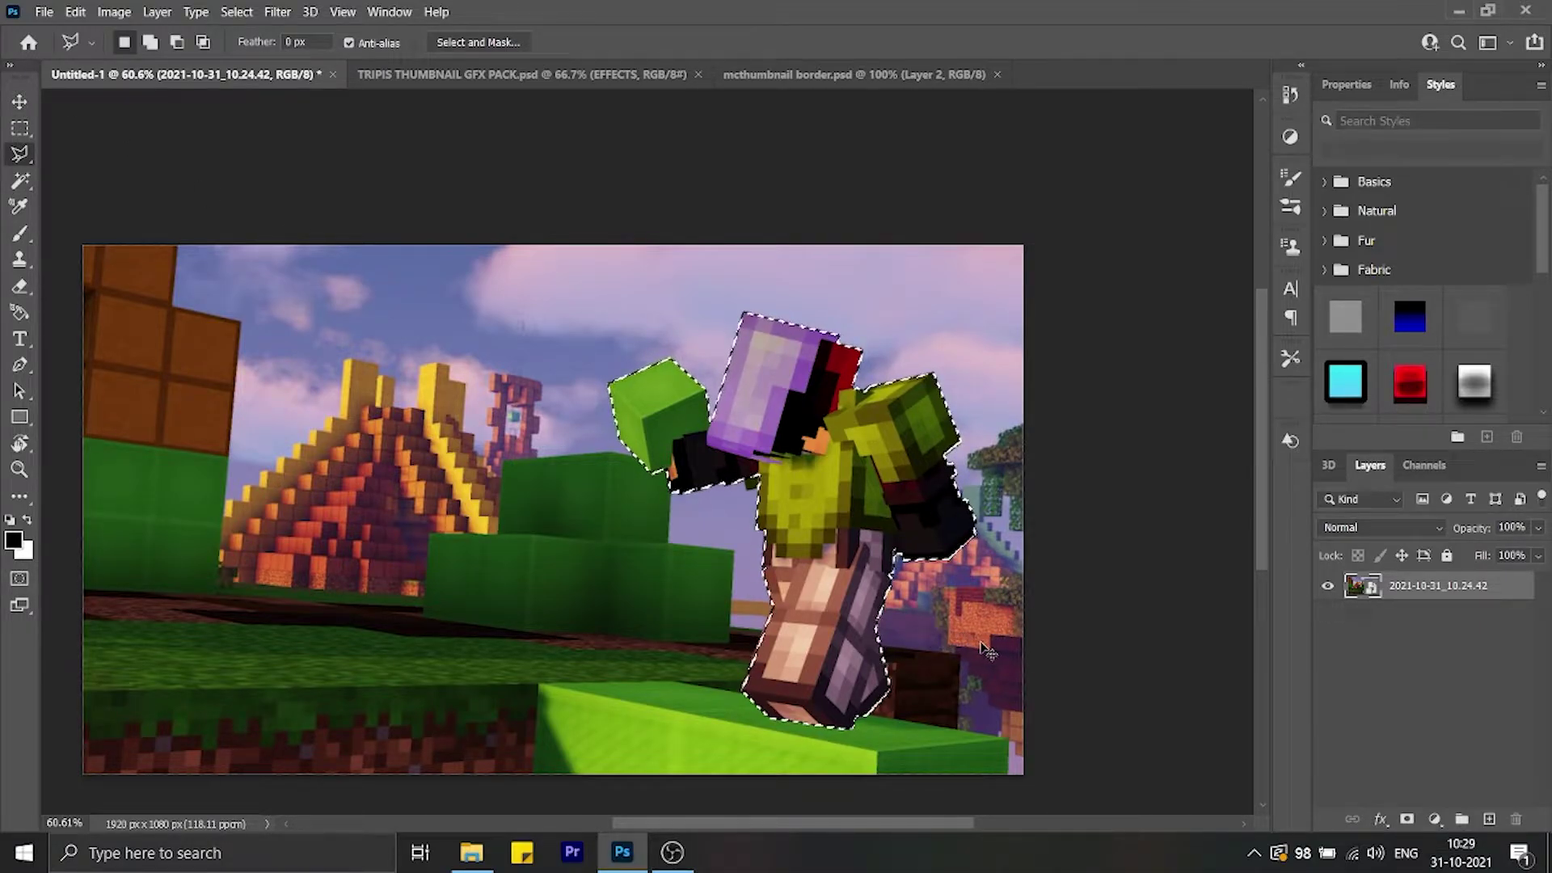
key(ctrl+j)
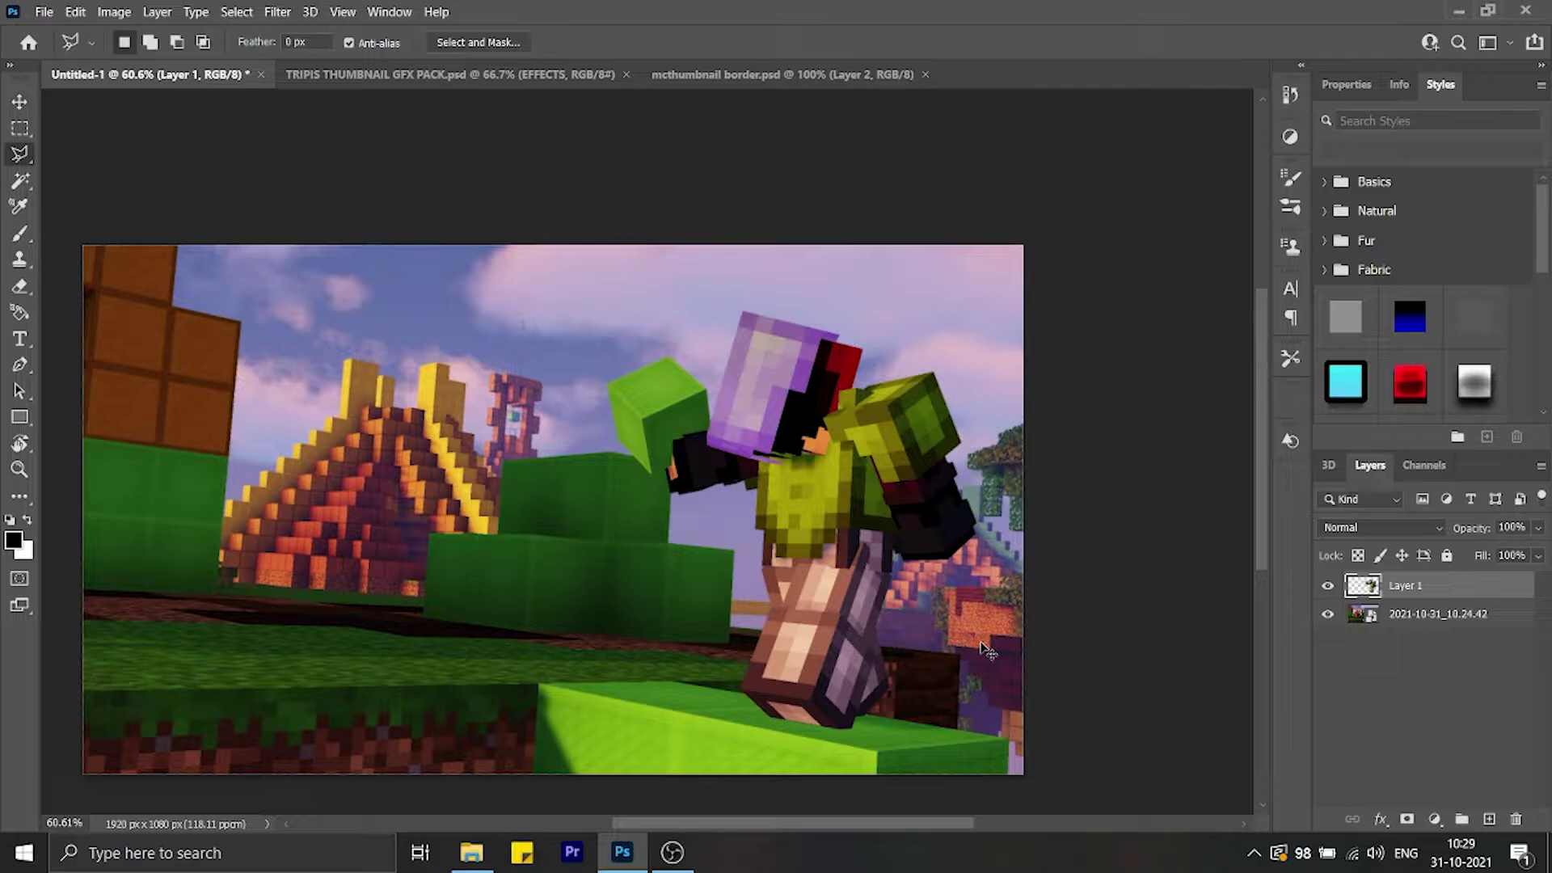
double_click(1409, 580)
text(MINECRAFT PLAYER)
key(Return)
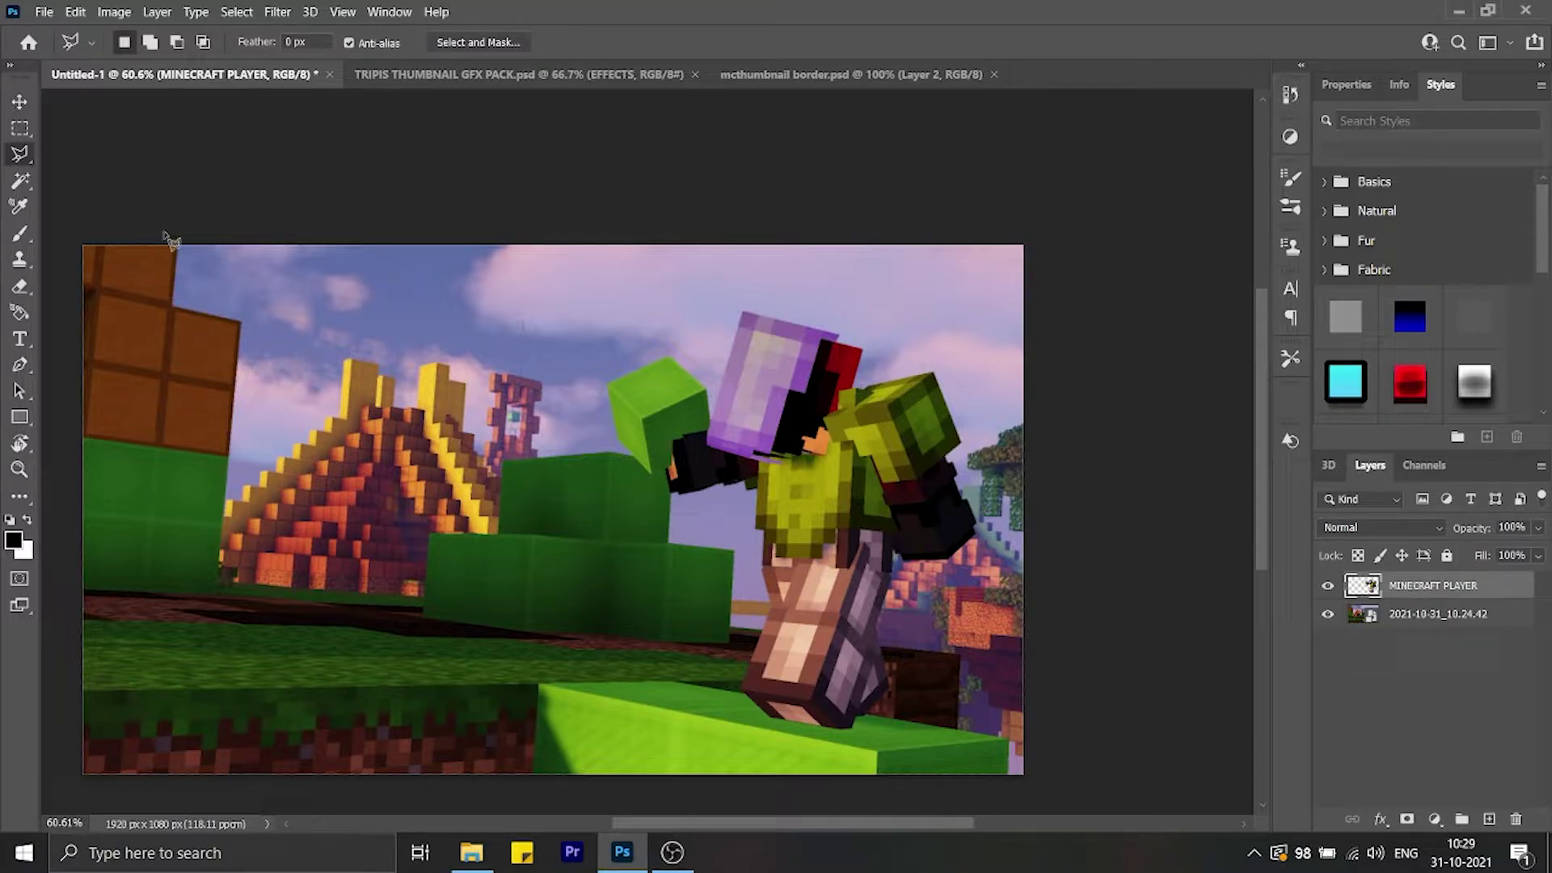
click(19, 100)
click(1438, 714)
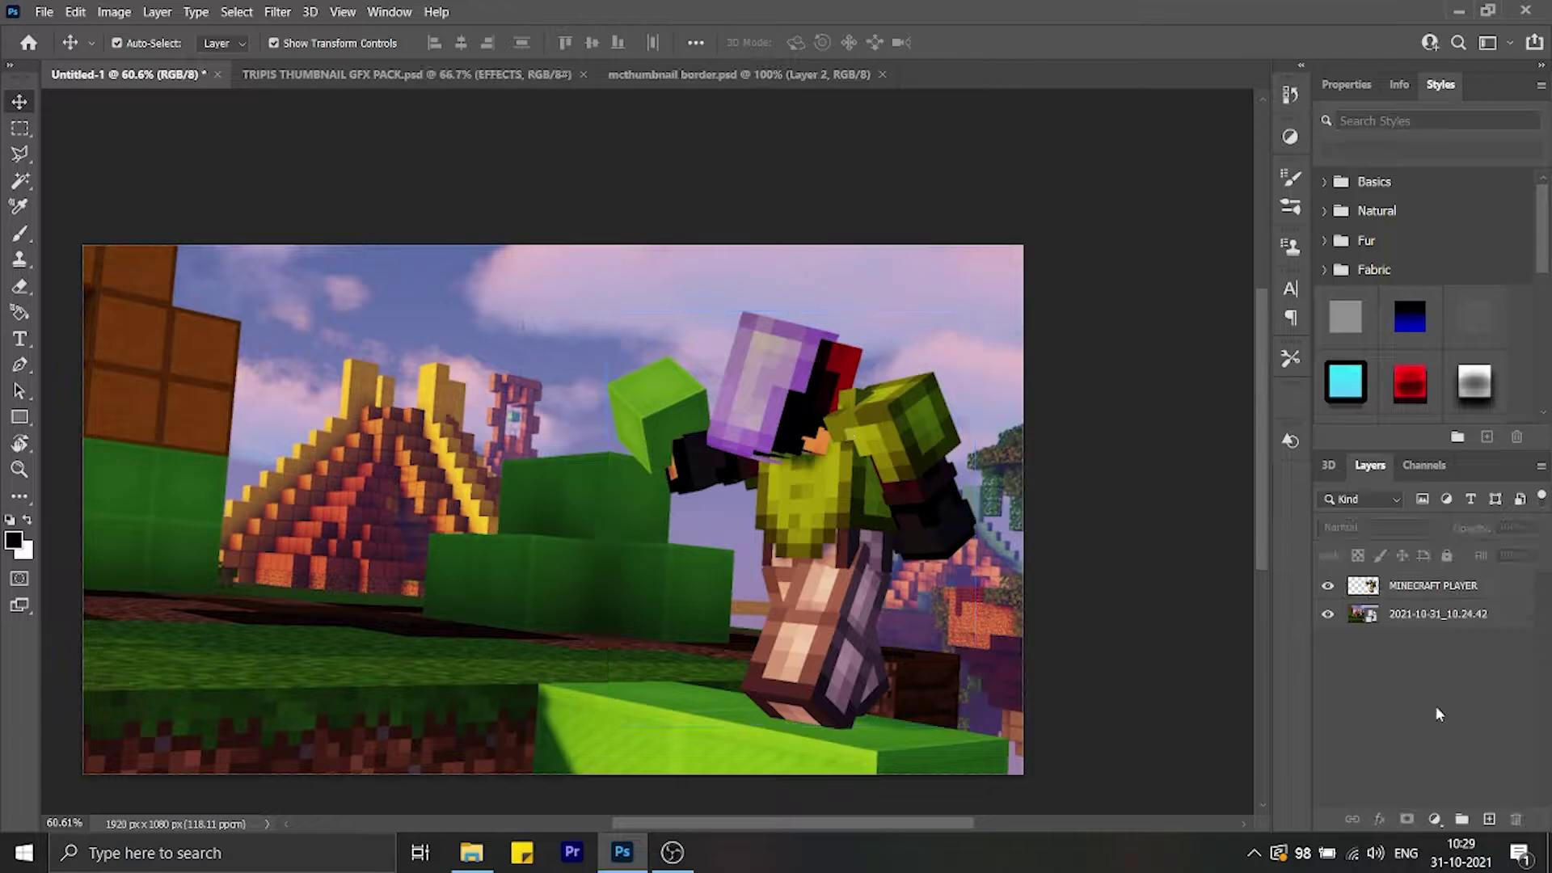
- Apply a Gaussian Blur with a 2.9 pixel radius to the background screenshot layer 2021-10-31_10.24.42
scroll(910, 818, left, 2)
scroll(910, 818, down, 1)
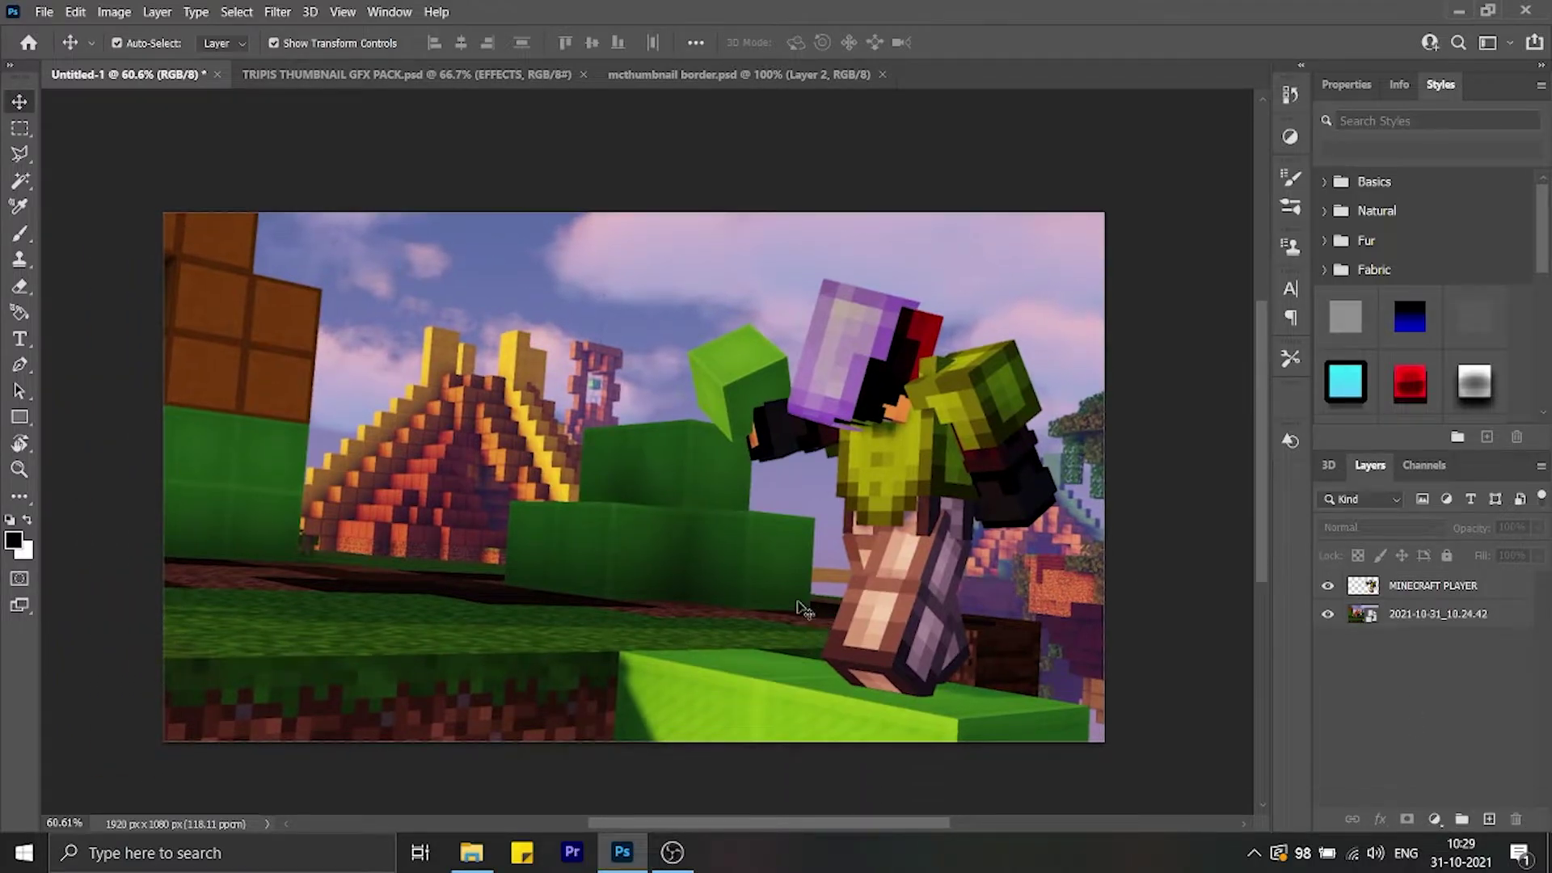
click(1476, 619)
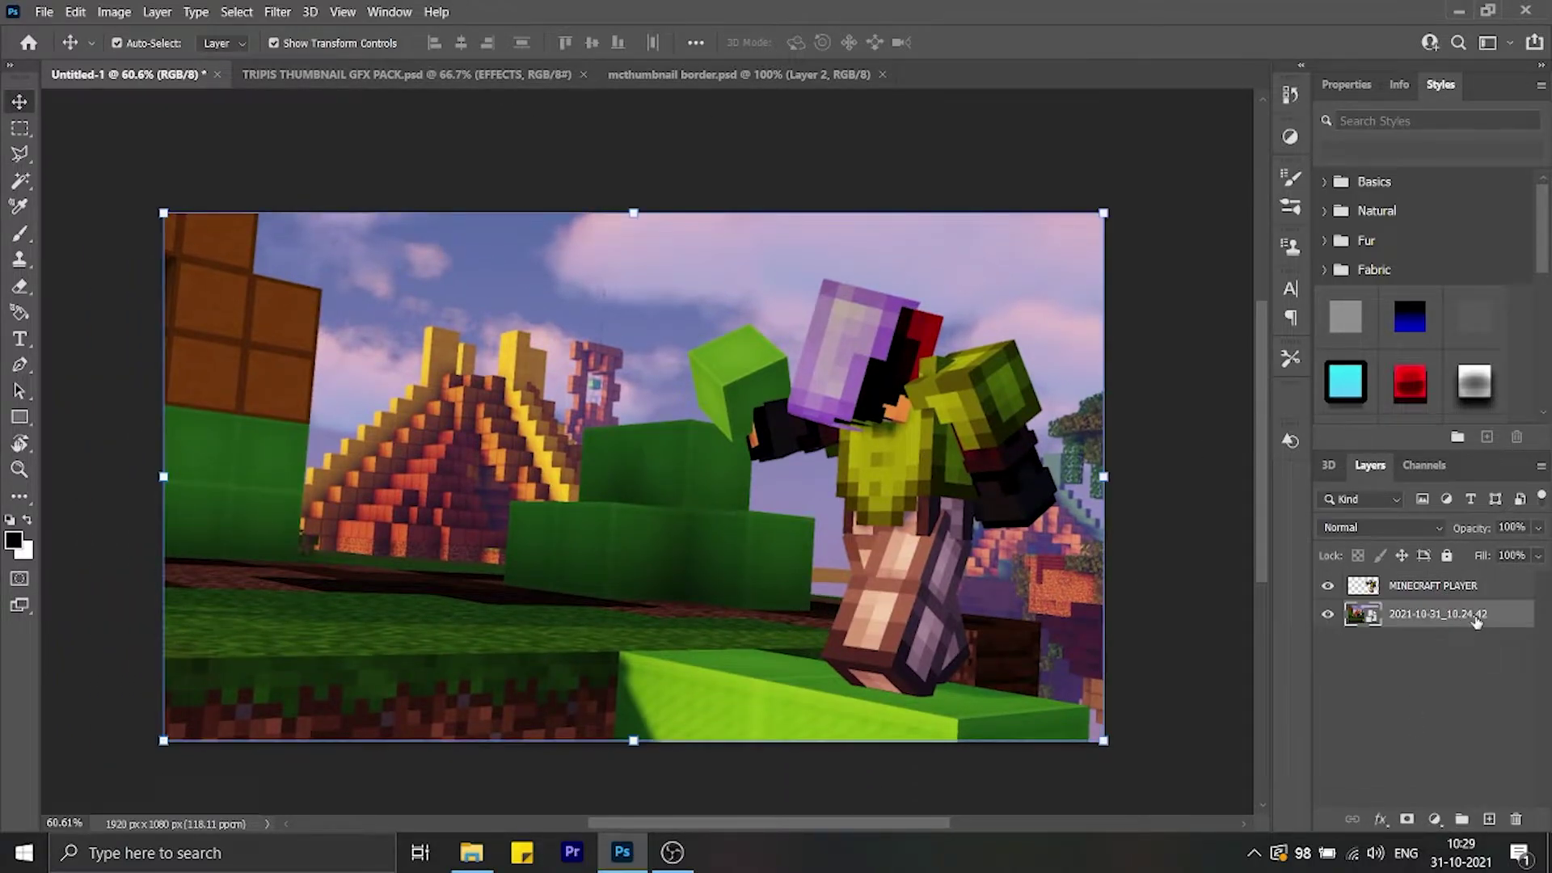
click(277, 10)
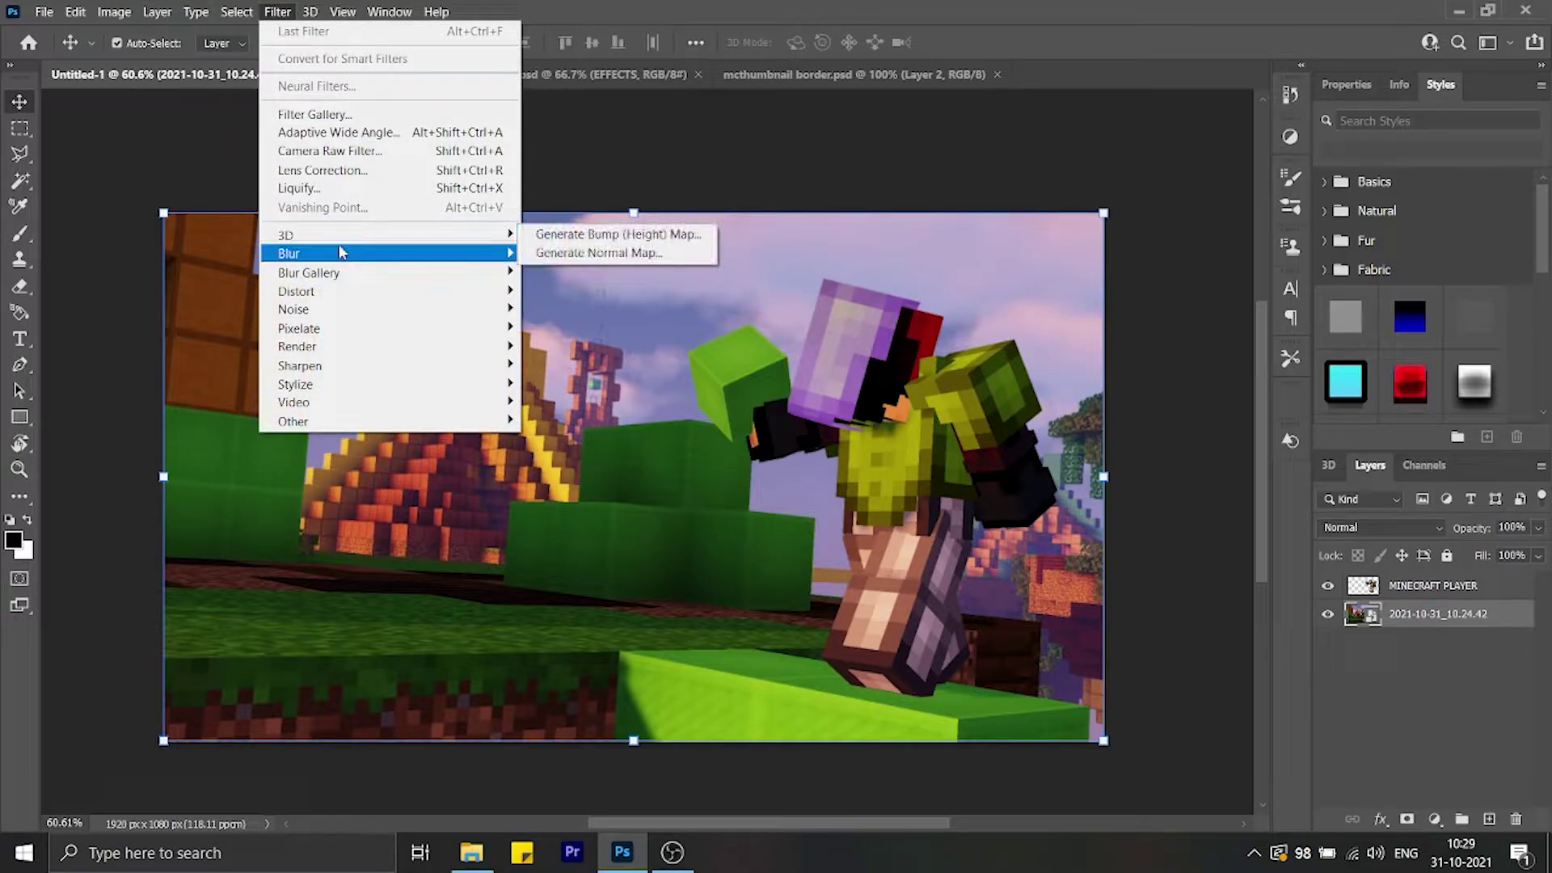
mouse_move(452, 253)
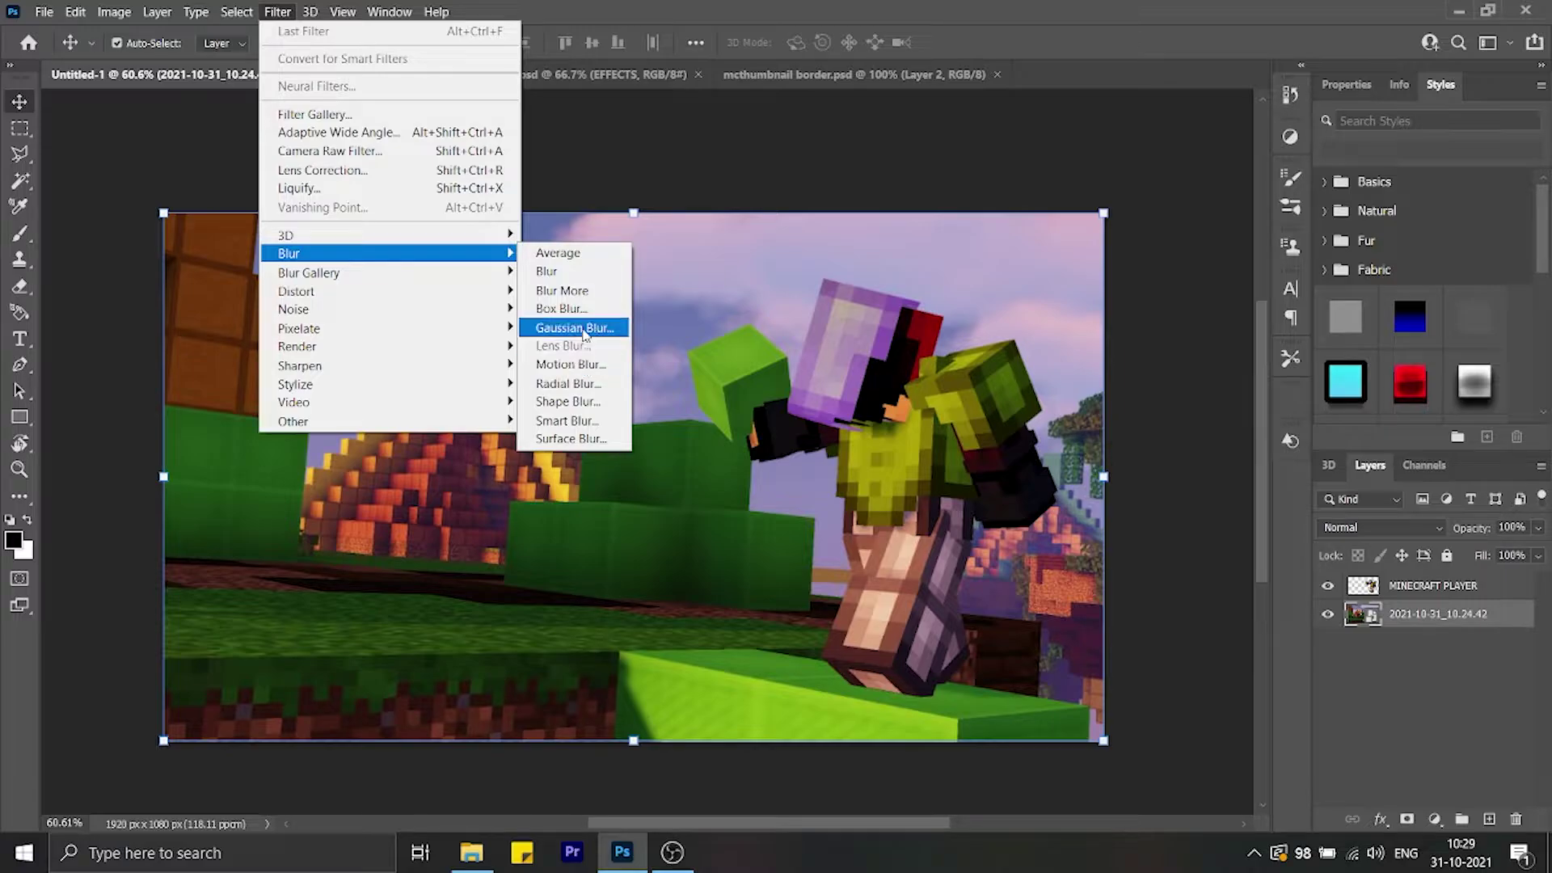
click(586, 335)
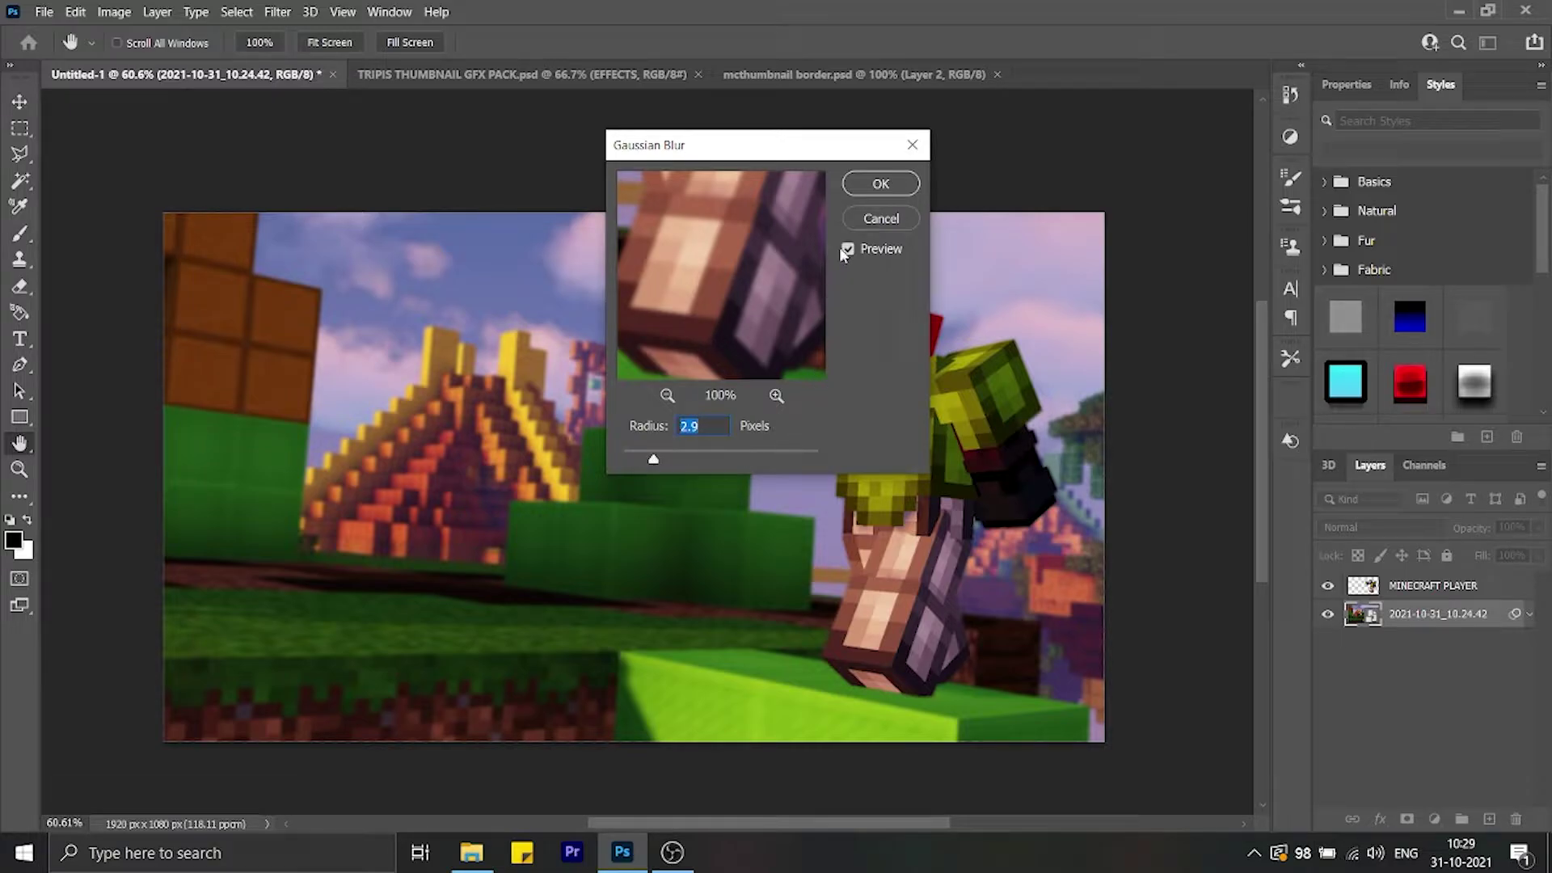
click(881, 185)
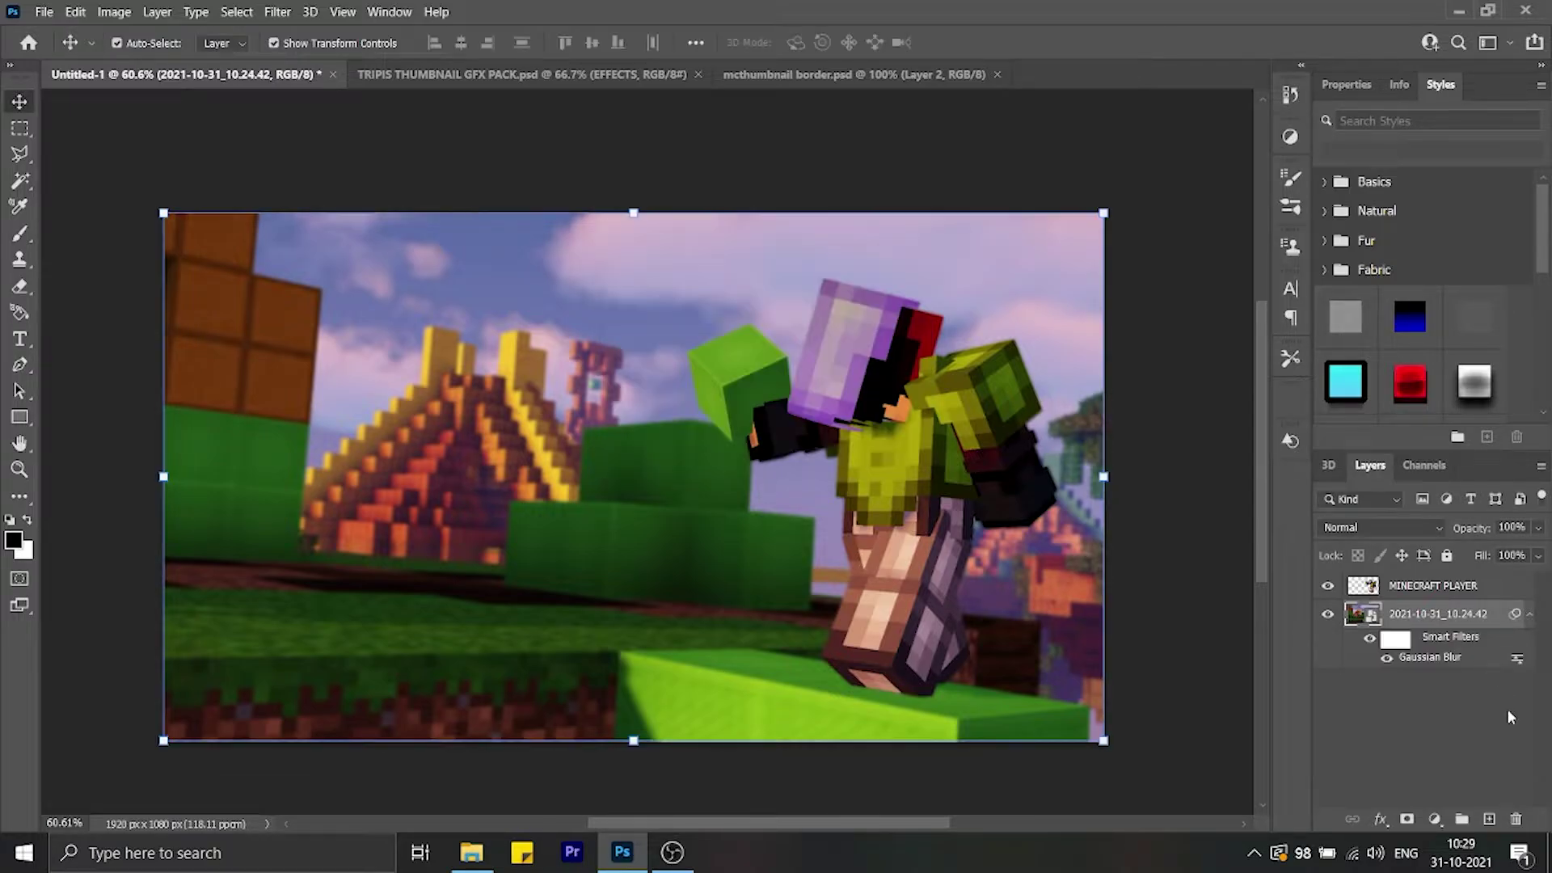
click(1507, 710)
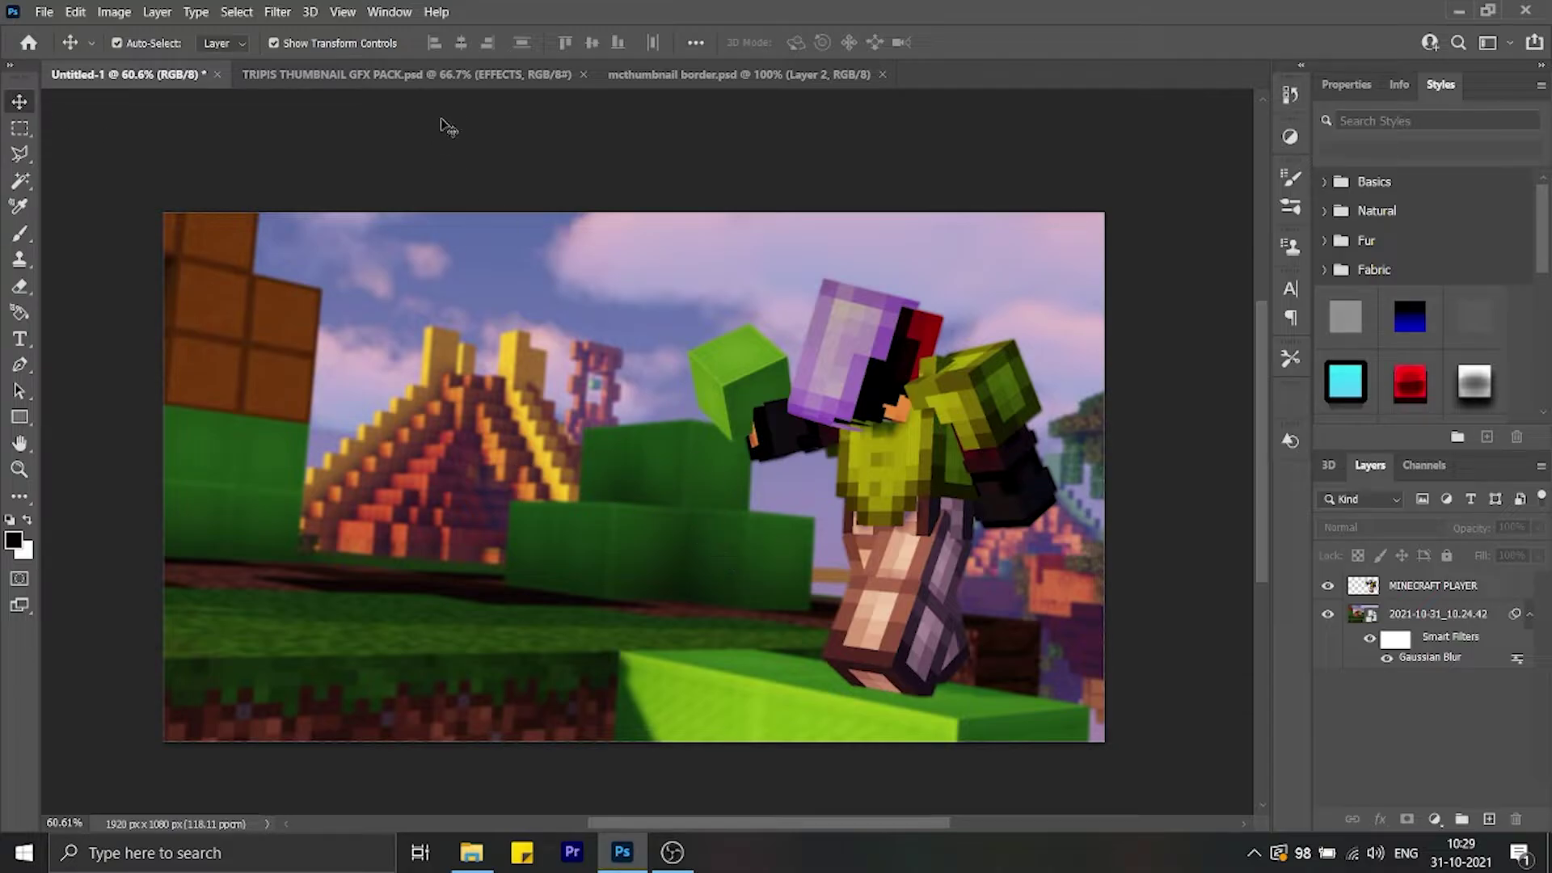
- In TRIPIS THUMBNAIL GFX PACK.psd, hide the <<HIDE cover layer, then show and expand the EFFECTS group
click(487, 79)
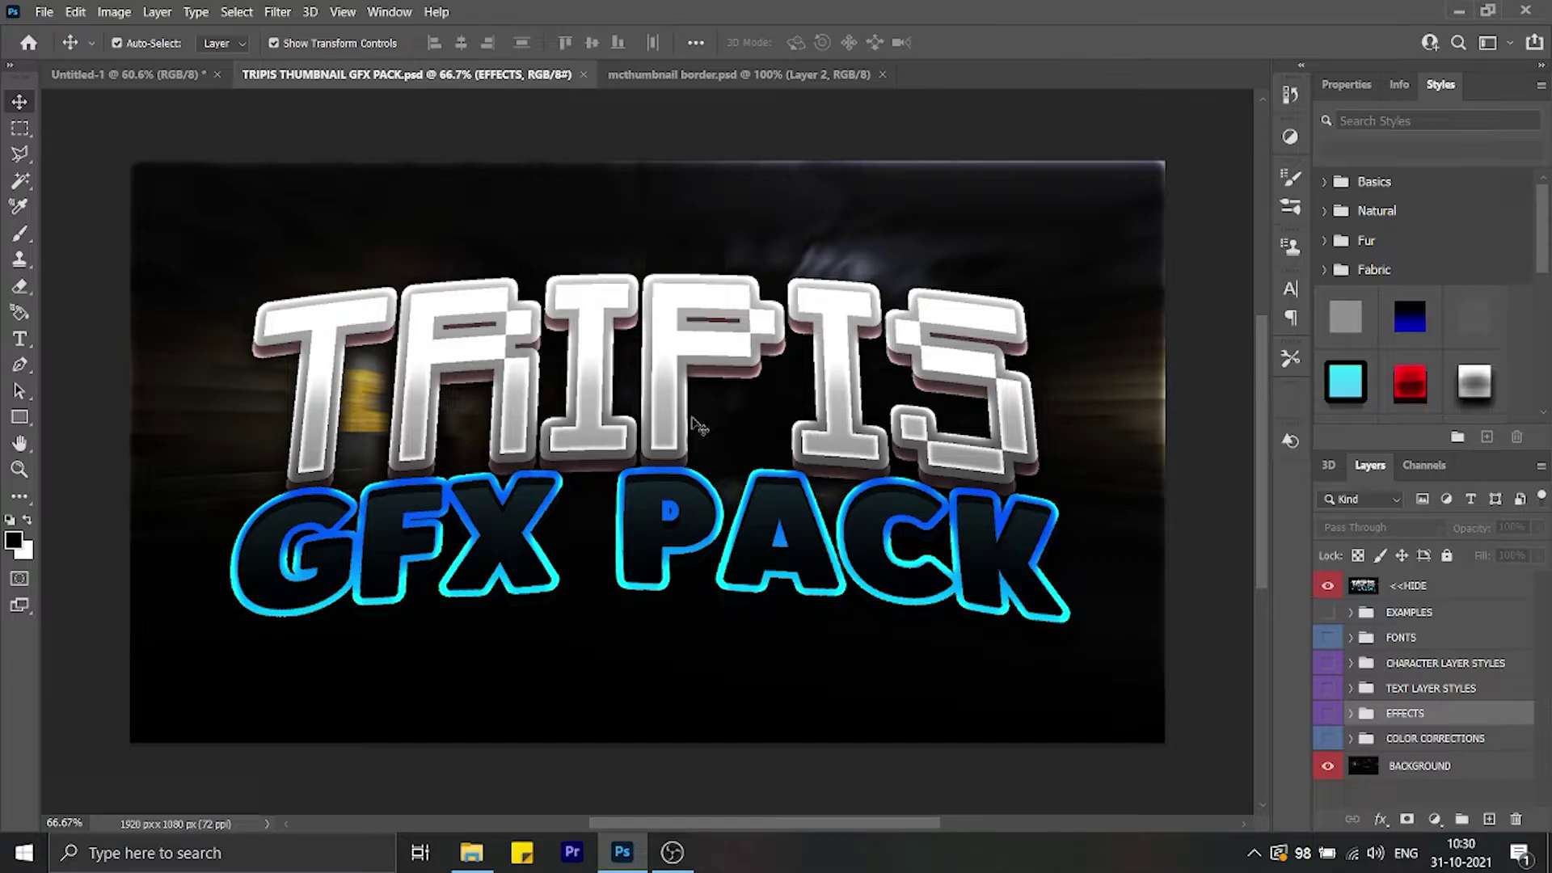
click(1328, 714)
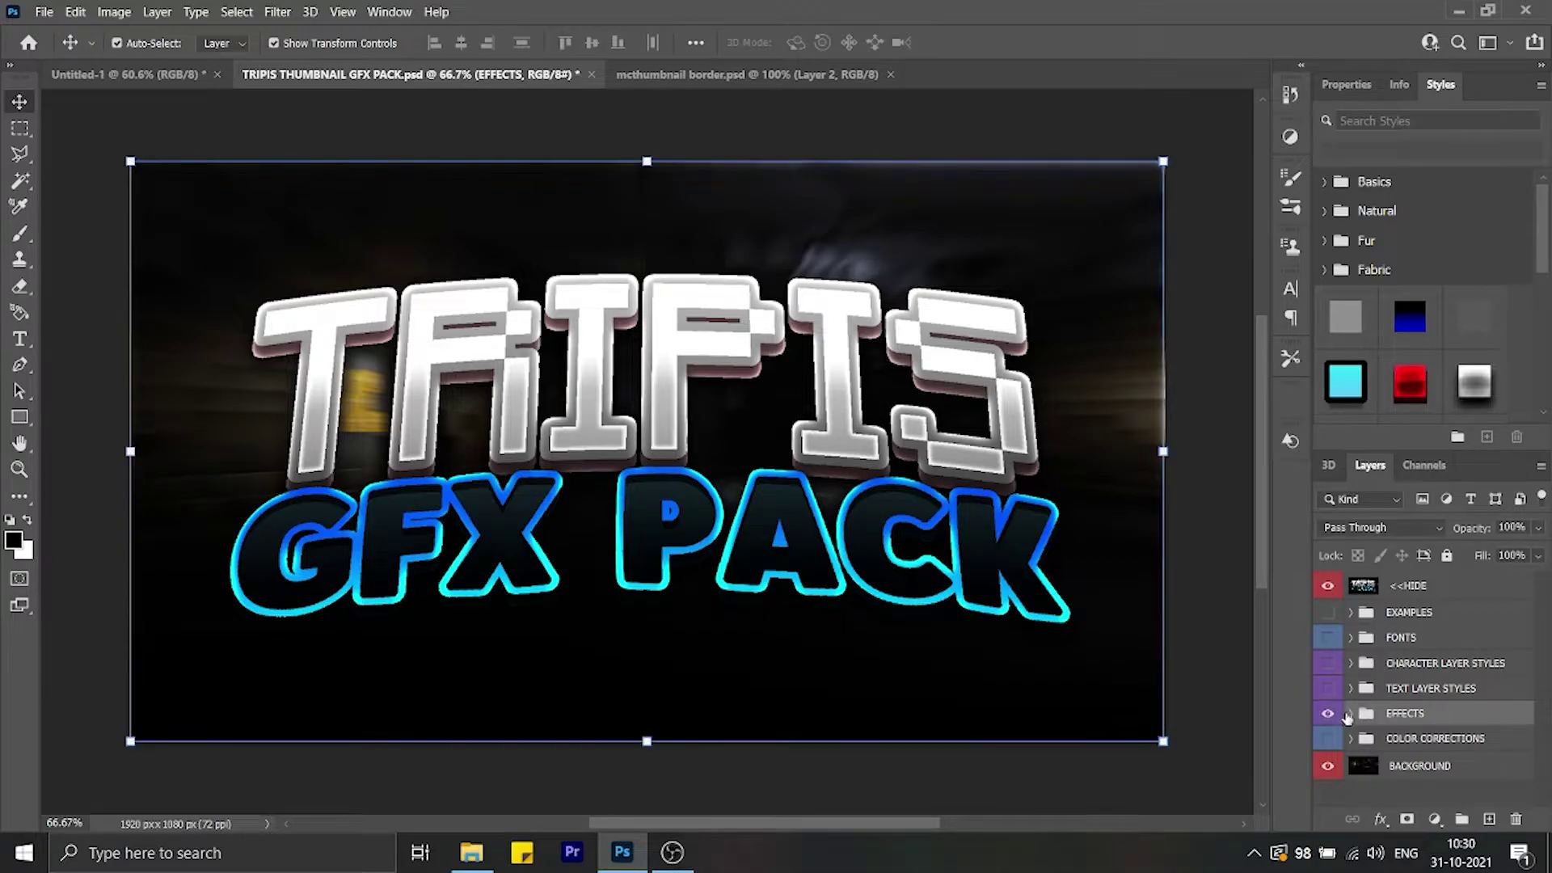
click(1327, 587)
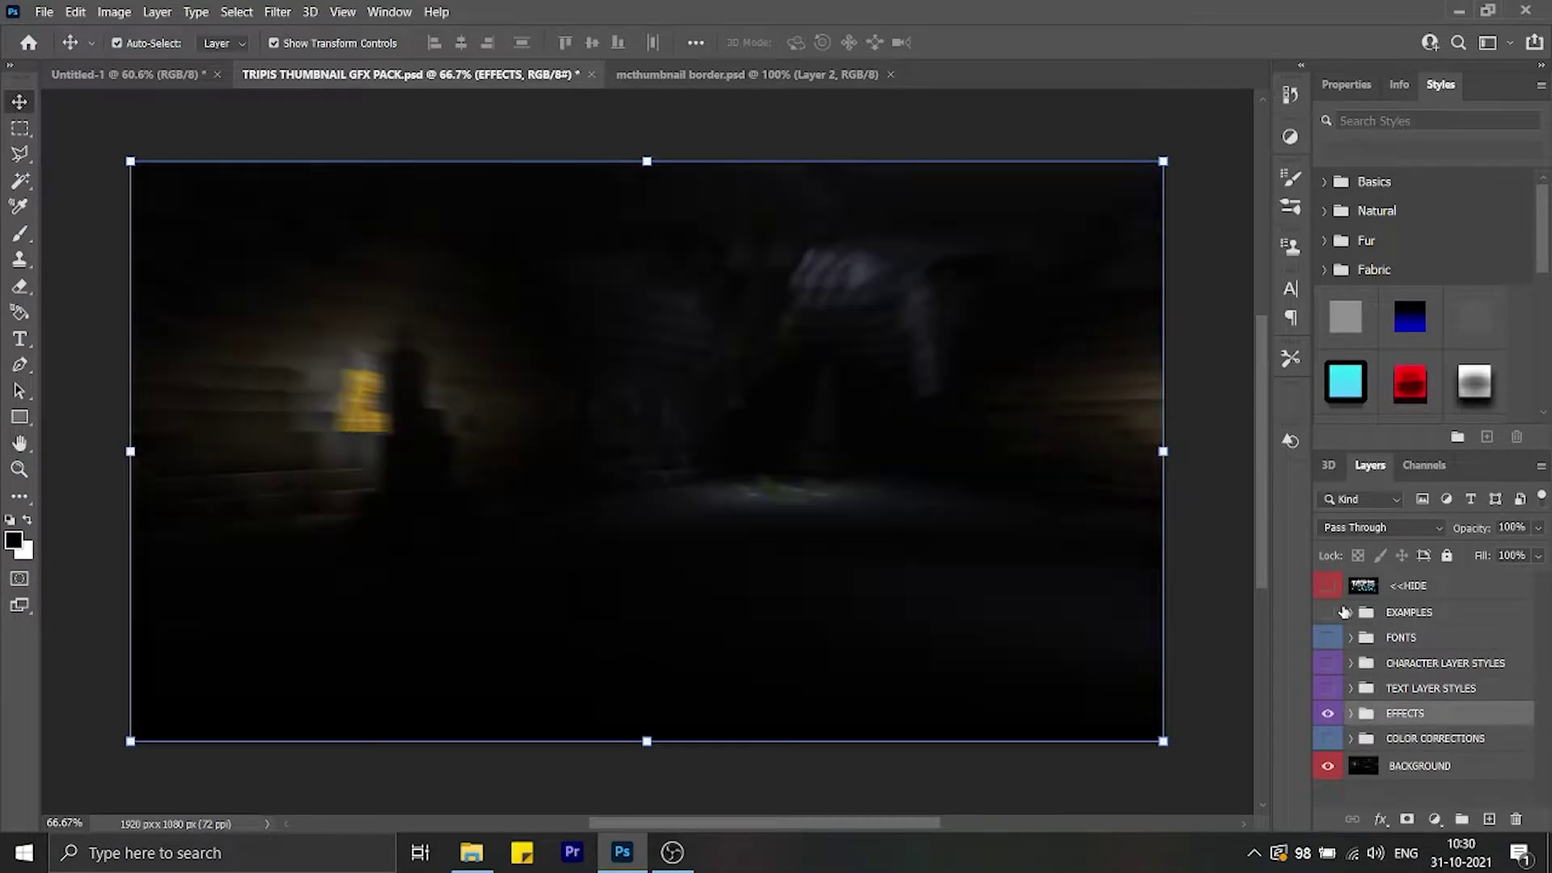
click(1351, 713)
scroll(1364, 712, down, 2)
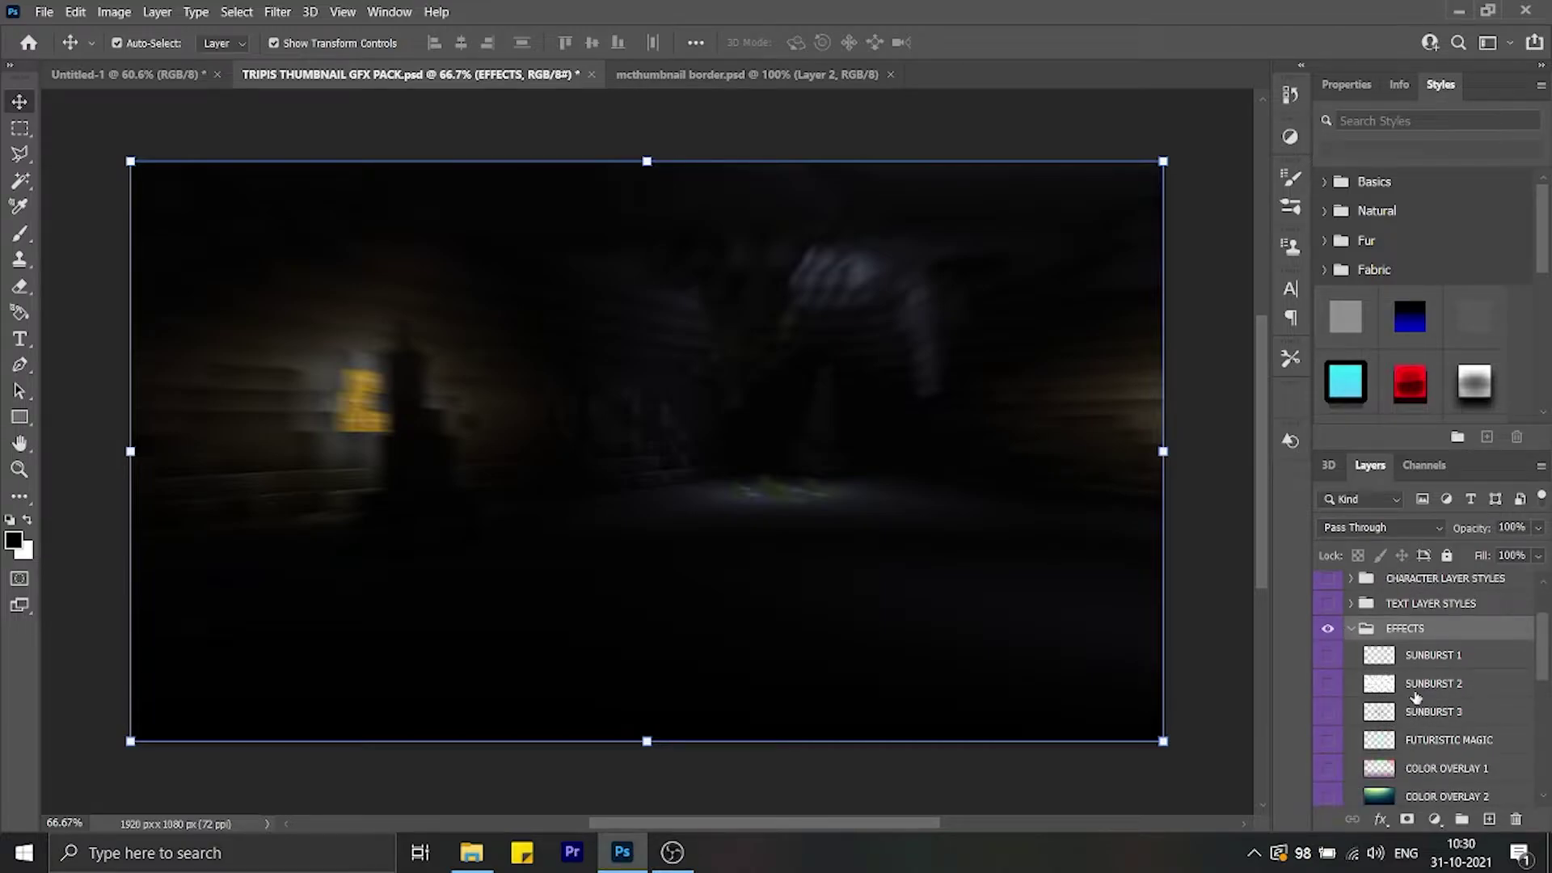
- Preview the SUNBURST 1, SUNBURST 2 and SUNBURST 3 effects one at a time, hiding each again after viewing it
click(1329, 655)
click(1328, 655)
click(1328, 684)
click(1328, 684)
click(1328, 712)
scroll(1394, 734, down, 1)
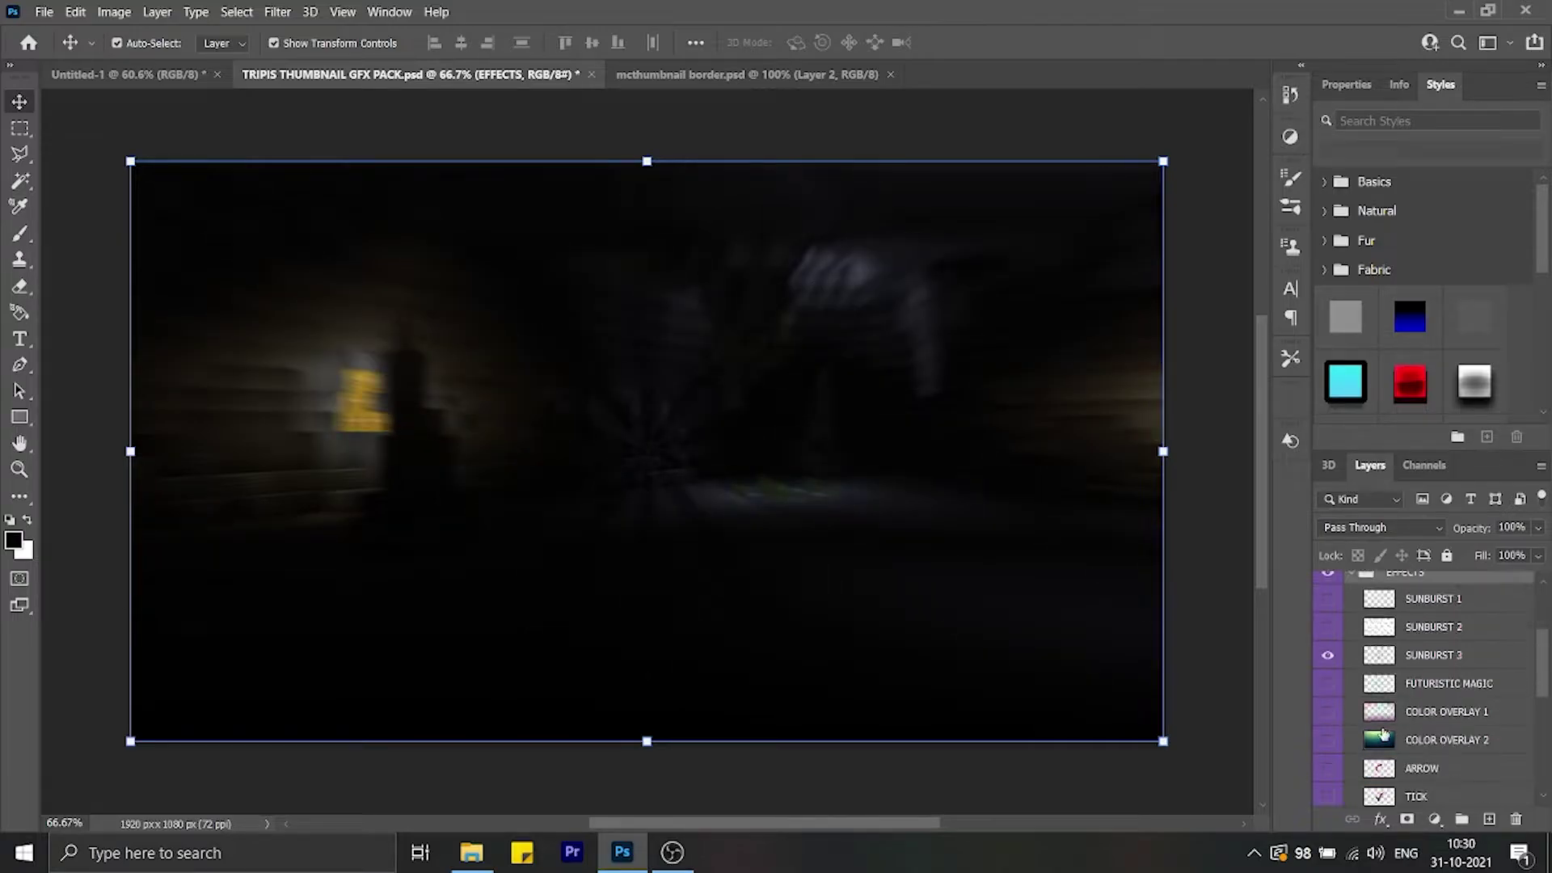
click(1328, 656)
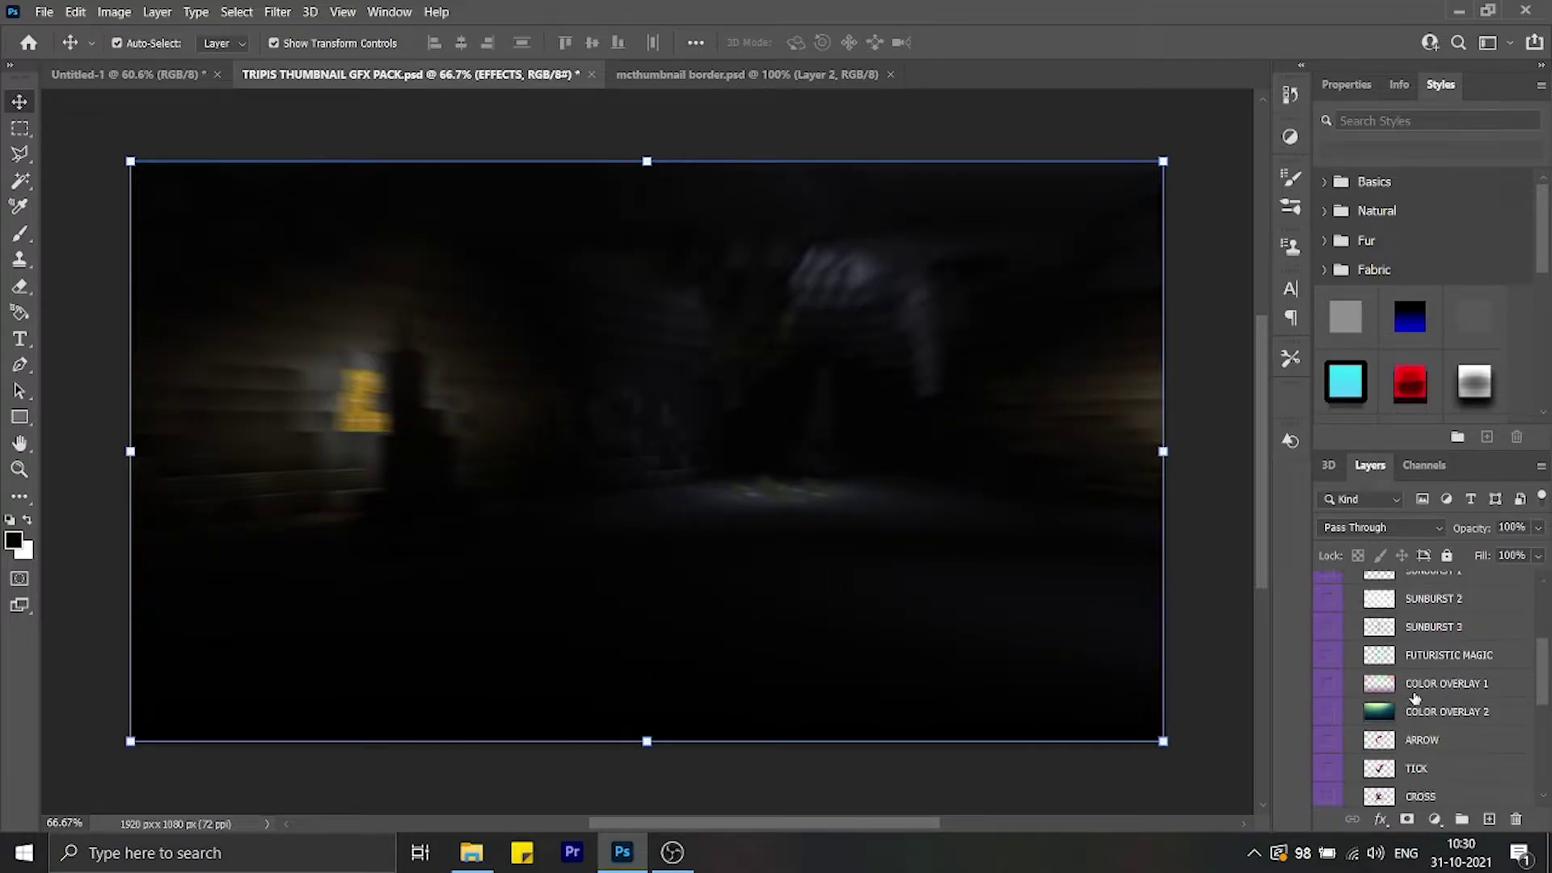
scroll(1452, 712, down, 1)
scroll(1447, 712, up, 1)
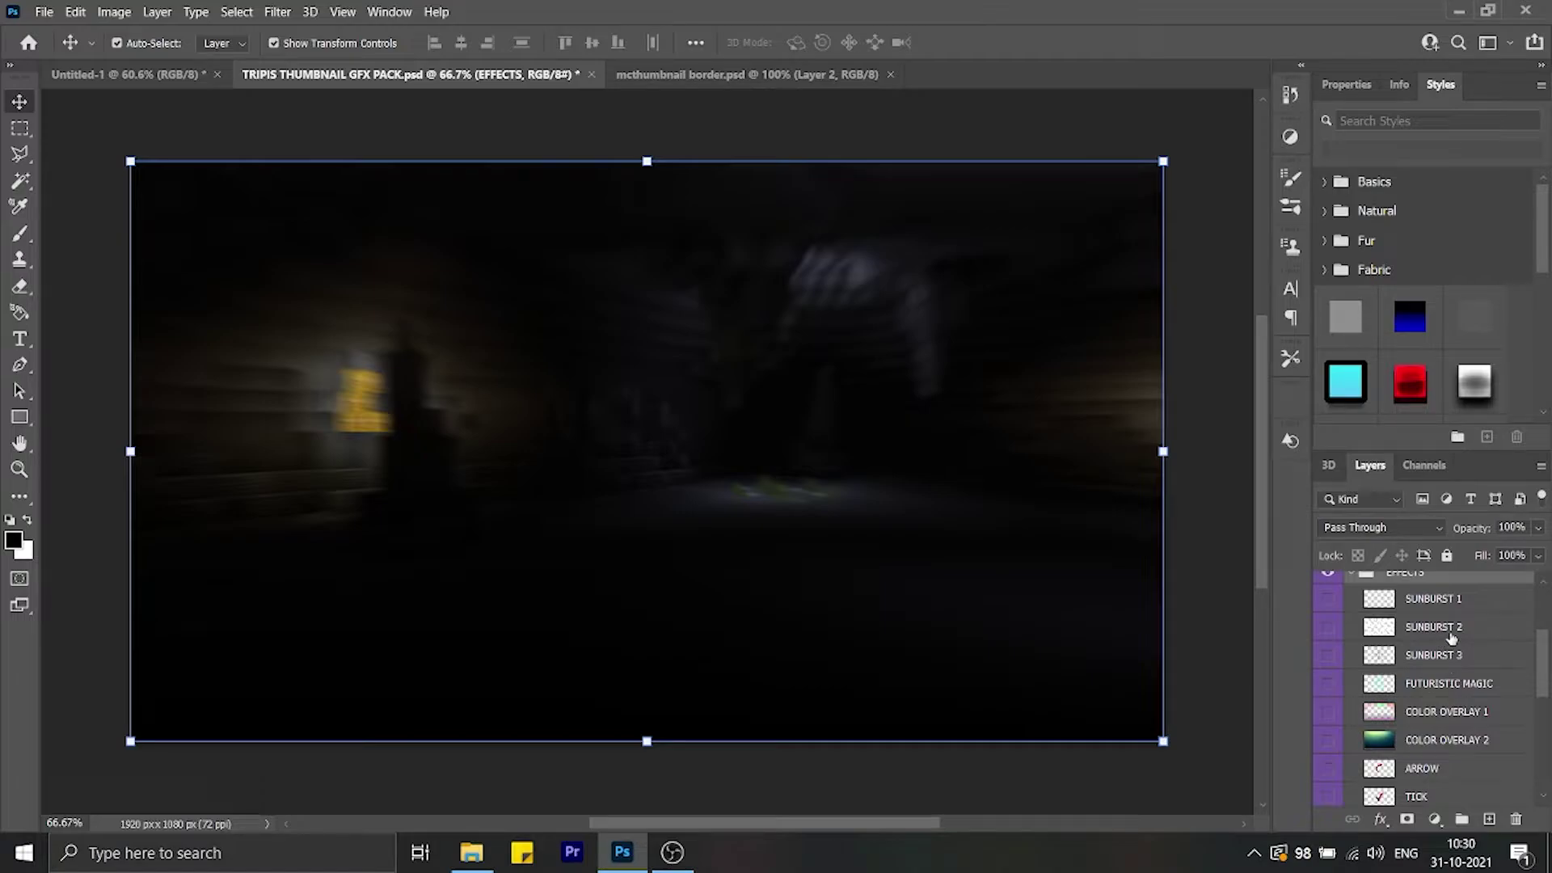
scroll(1449, 637, up, 1)
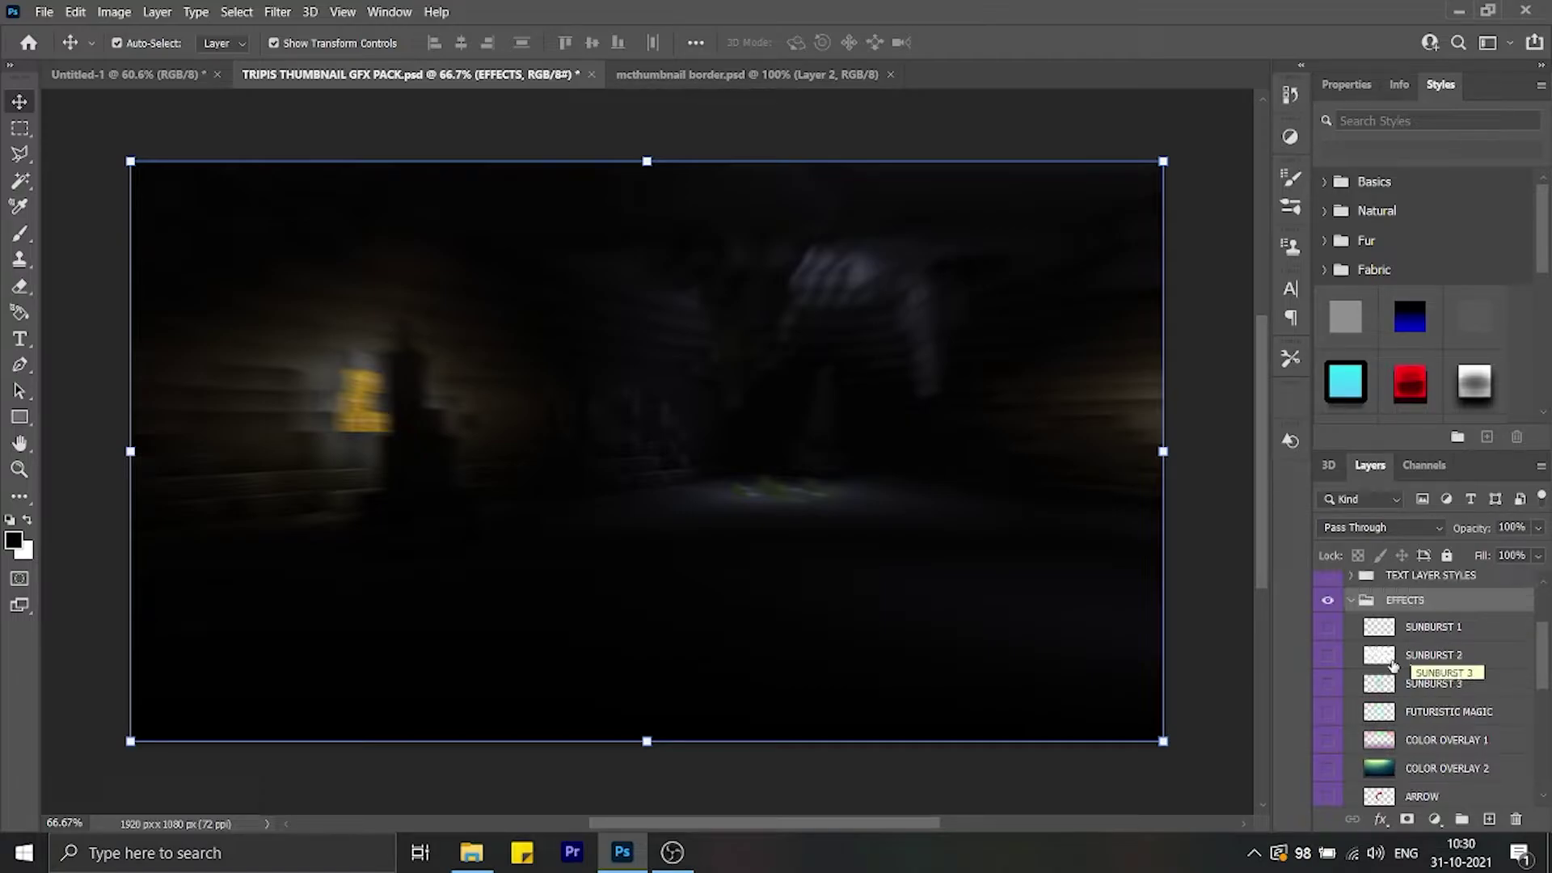
click(1329, 657)
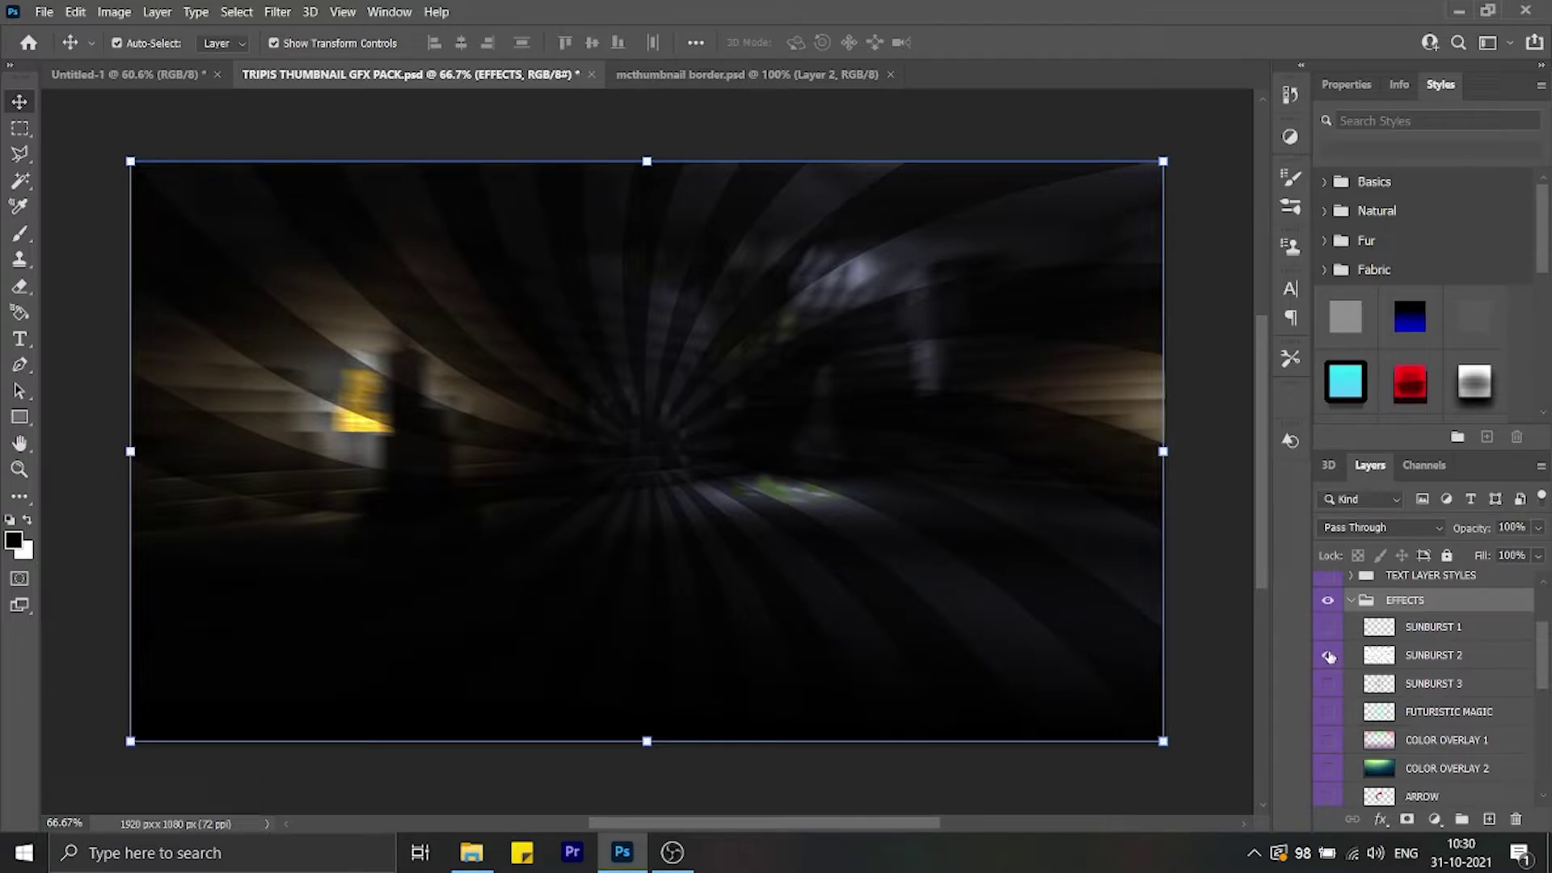
click(1328, 657)
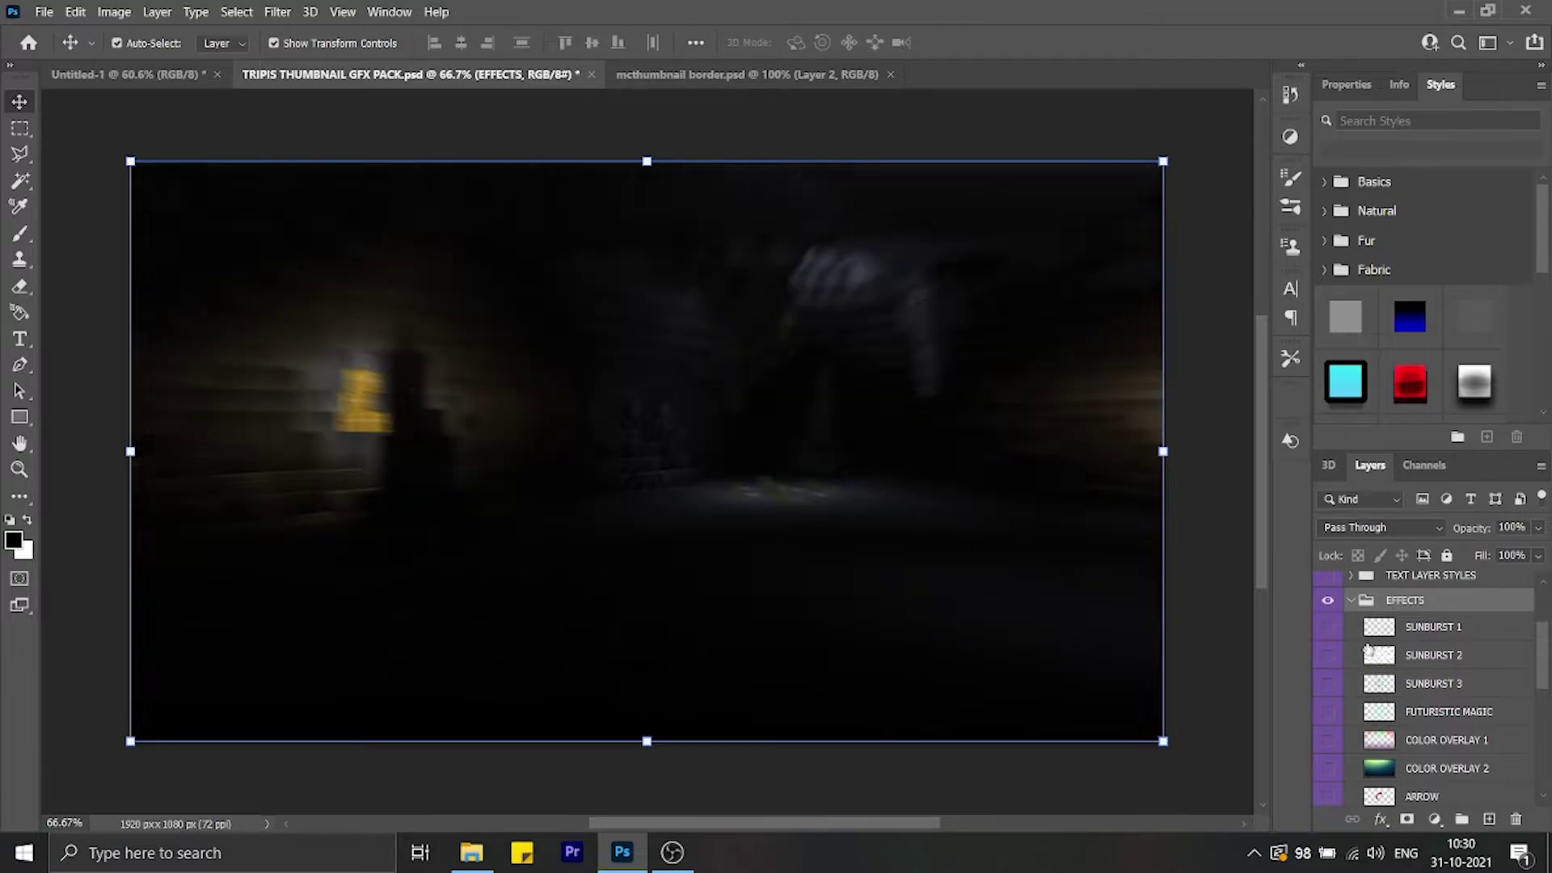
click(1334, 685)
click(1334, 686)
- Bring SUNBURST 3 into Untitled-1, place it directly below the MINECRAFT PLAYER layer, and slightly transform it behind the player
drag(1405, 691, 885, 439)
drag(1435, 589, 1440, 639)
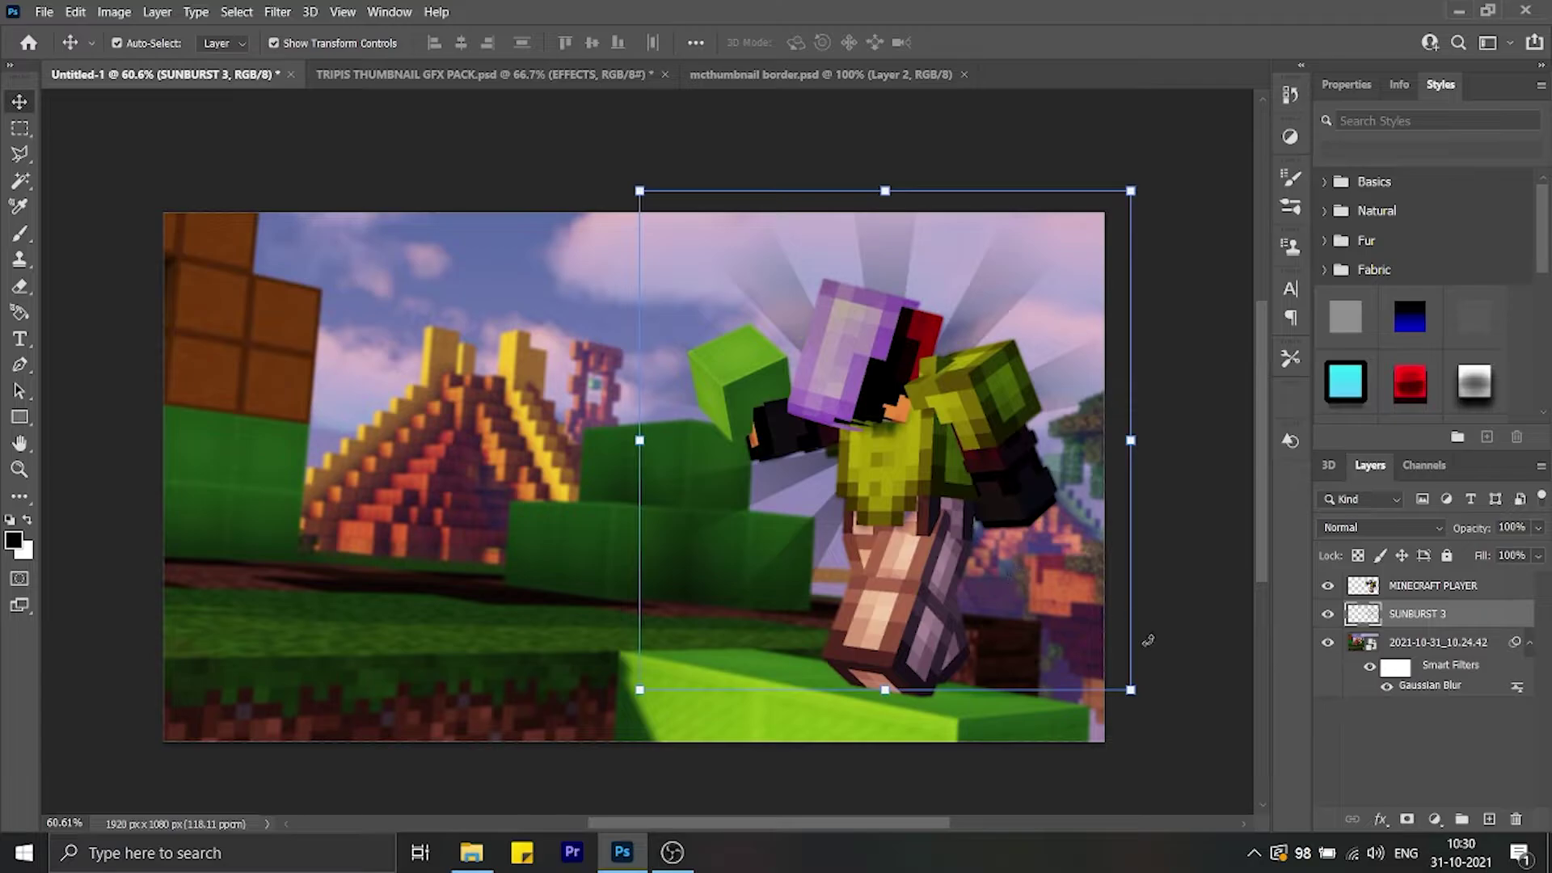
drag(1138, 702, 1121, 692)
key(Return)
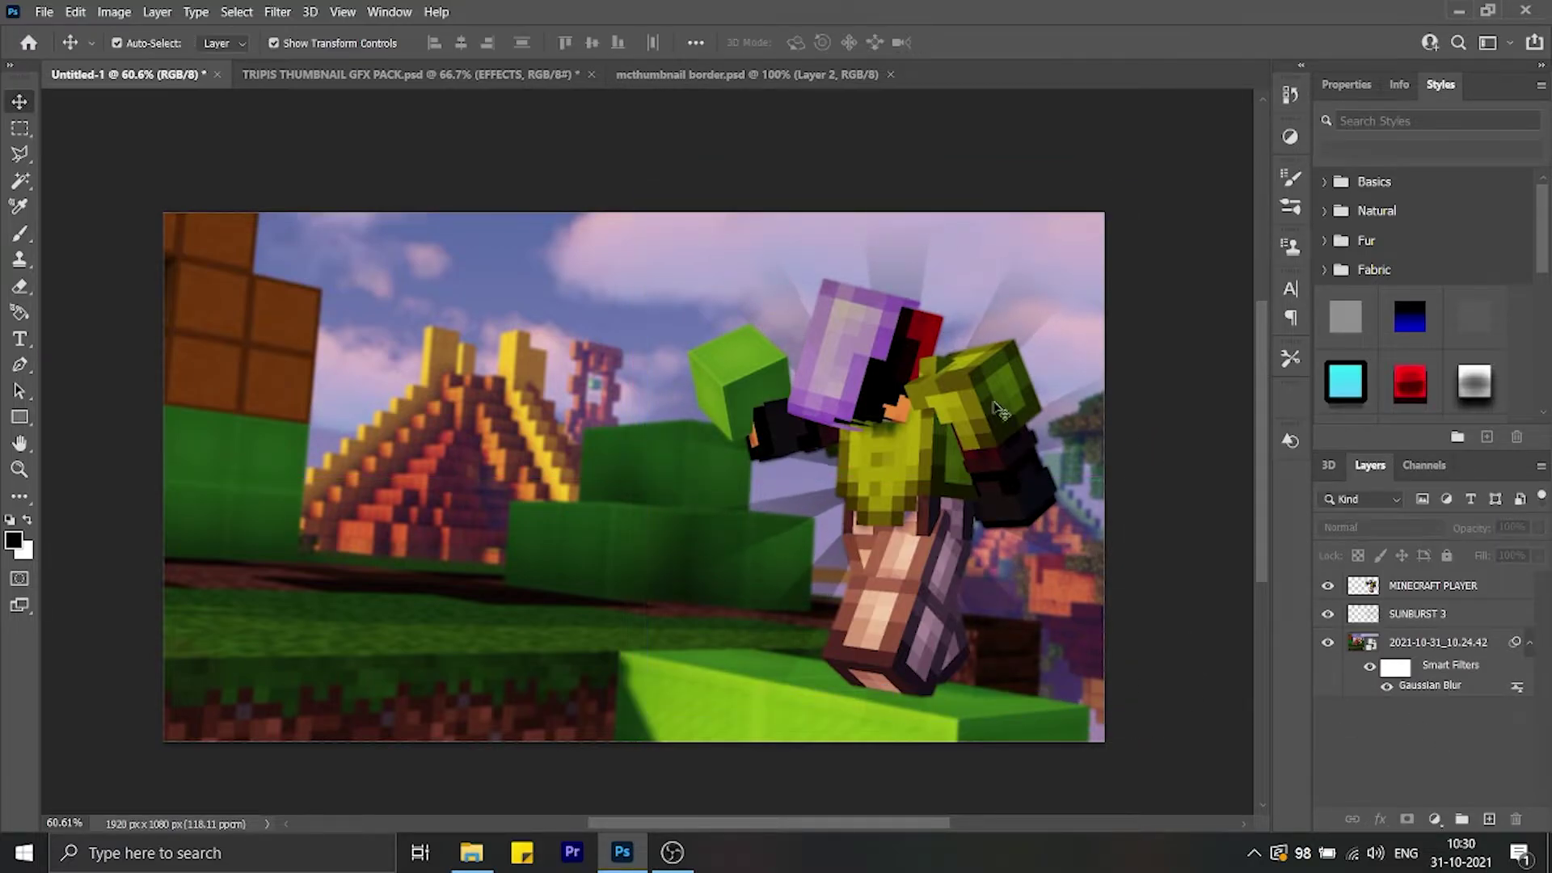
- Select the MINECRAFT PLAYER layer and browse the saved layer style presets
click(982, 418)
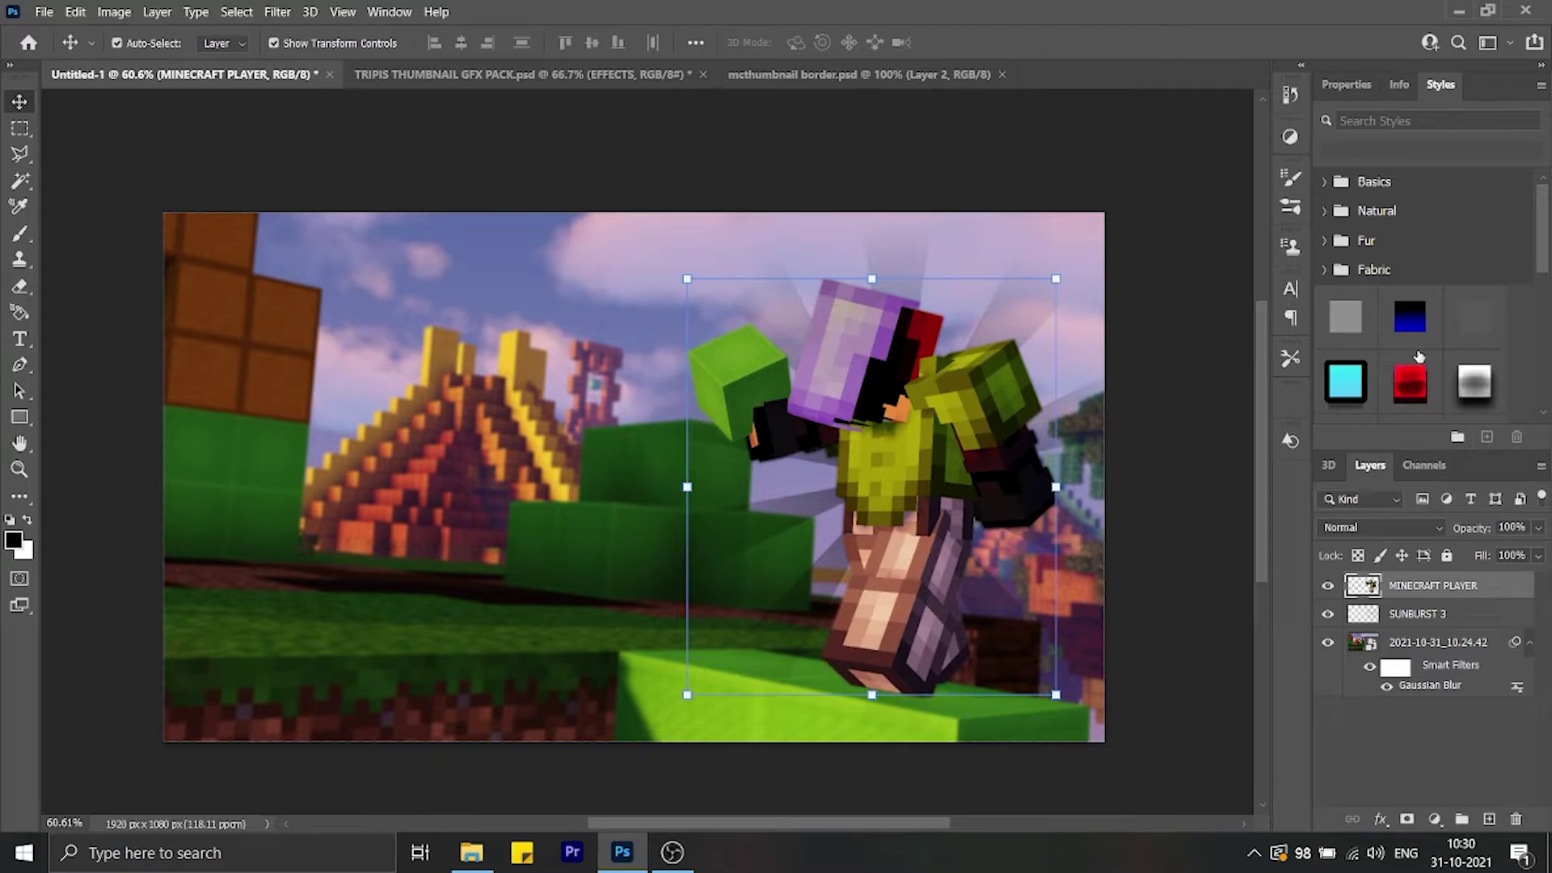
scroll(1419, 356, down, 2)
scroll(1475, 325, down, 1)
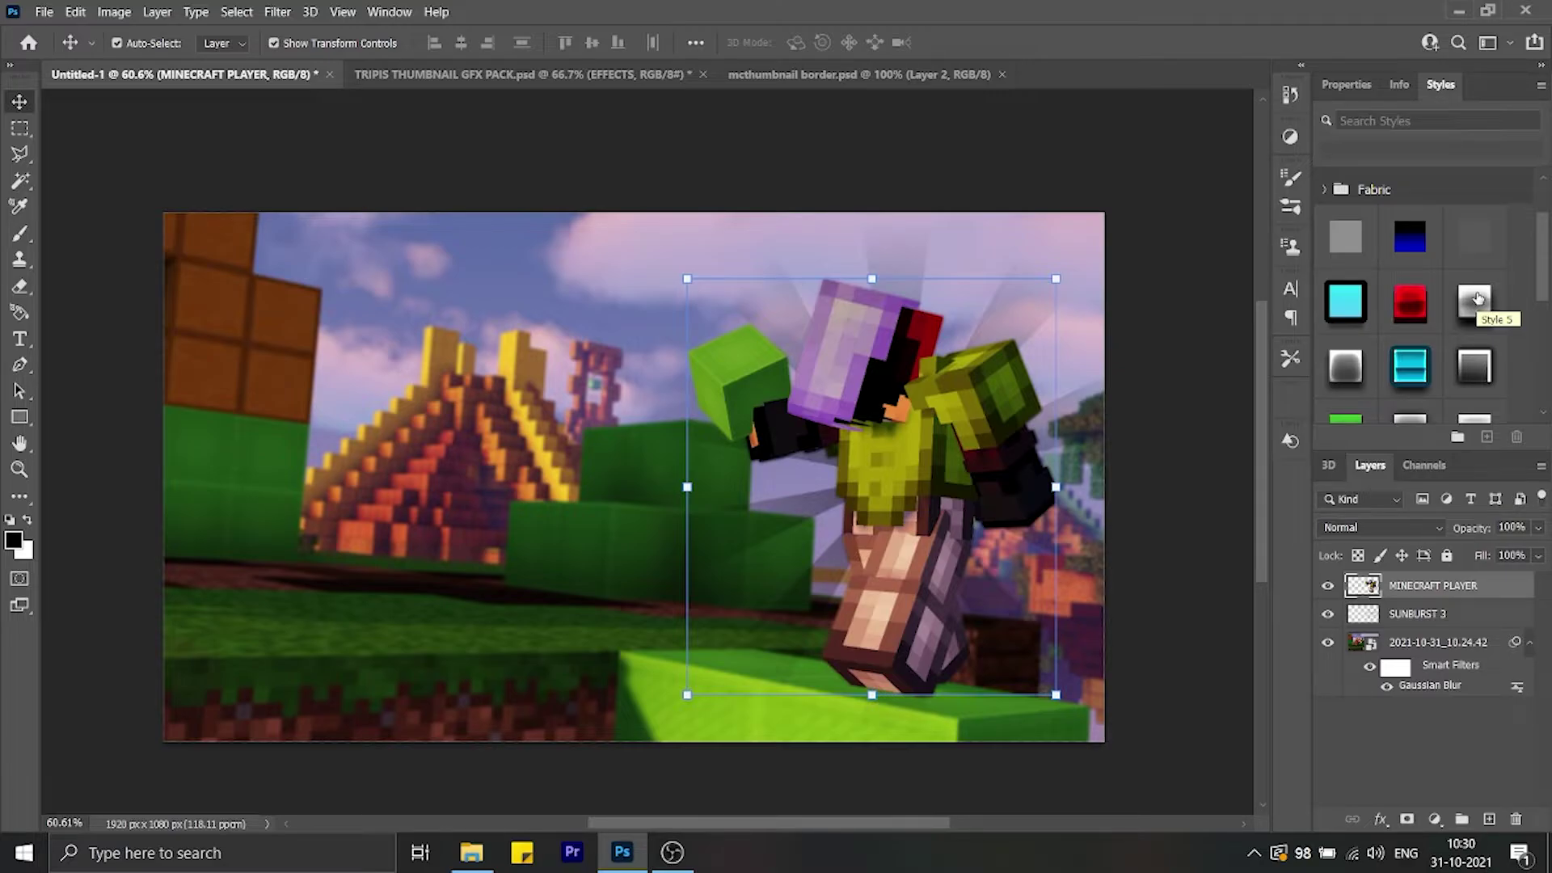
- In the GFX pack document, expand and show the CHARACTER LAYER STYLES group, hide EFFECTS, and select character layer 1
click(522, 73)
scroll(1423, 639, down, 2)
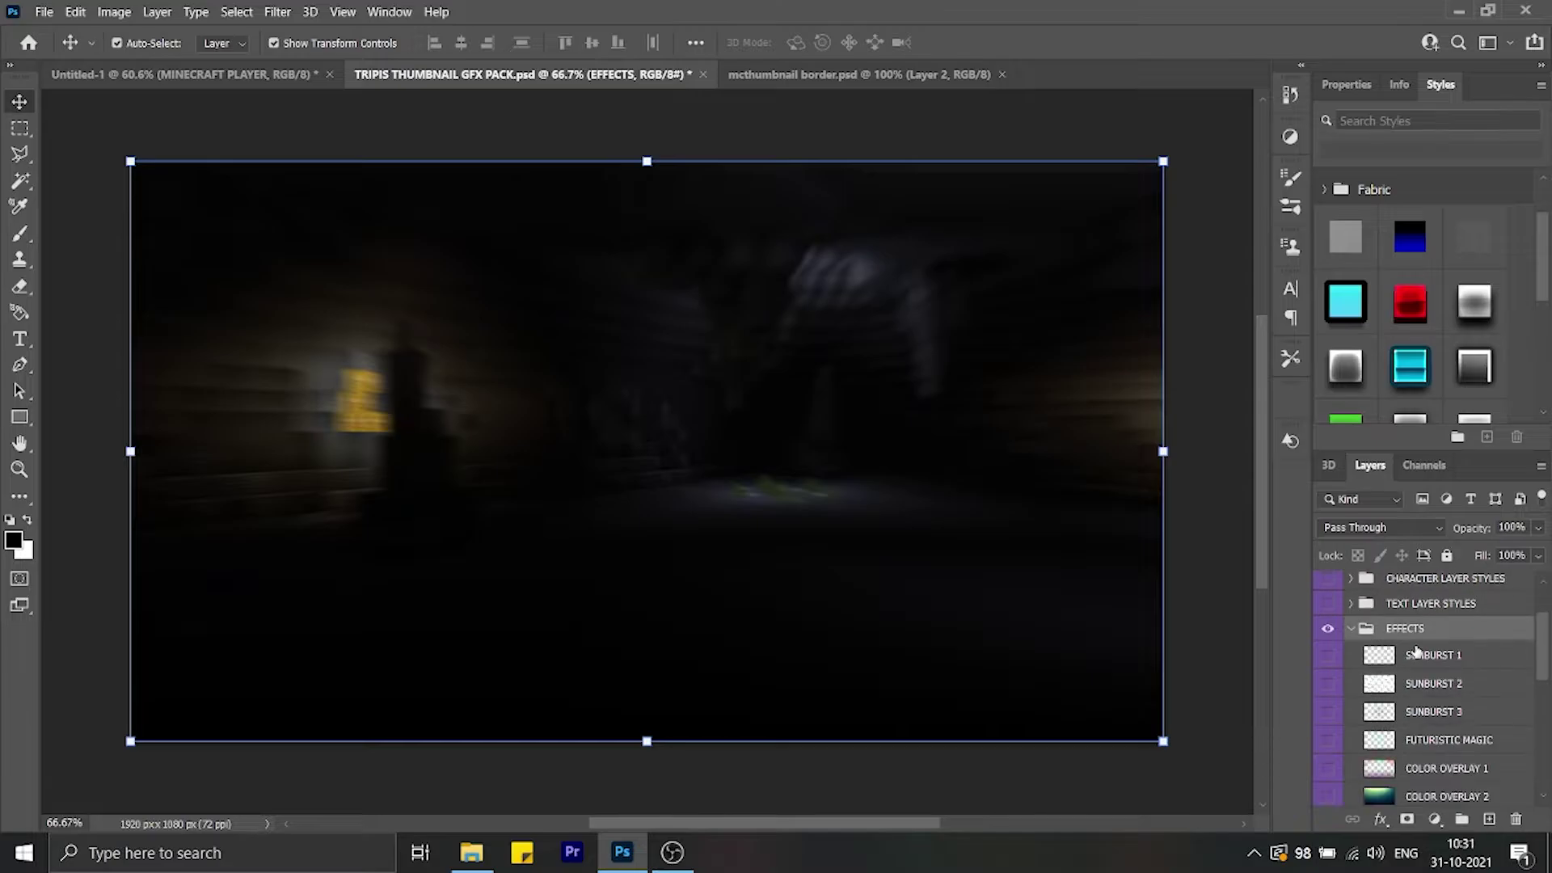
click(1351, 608)
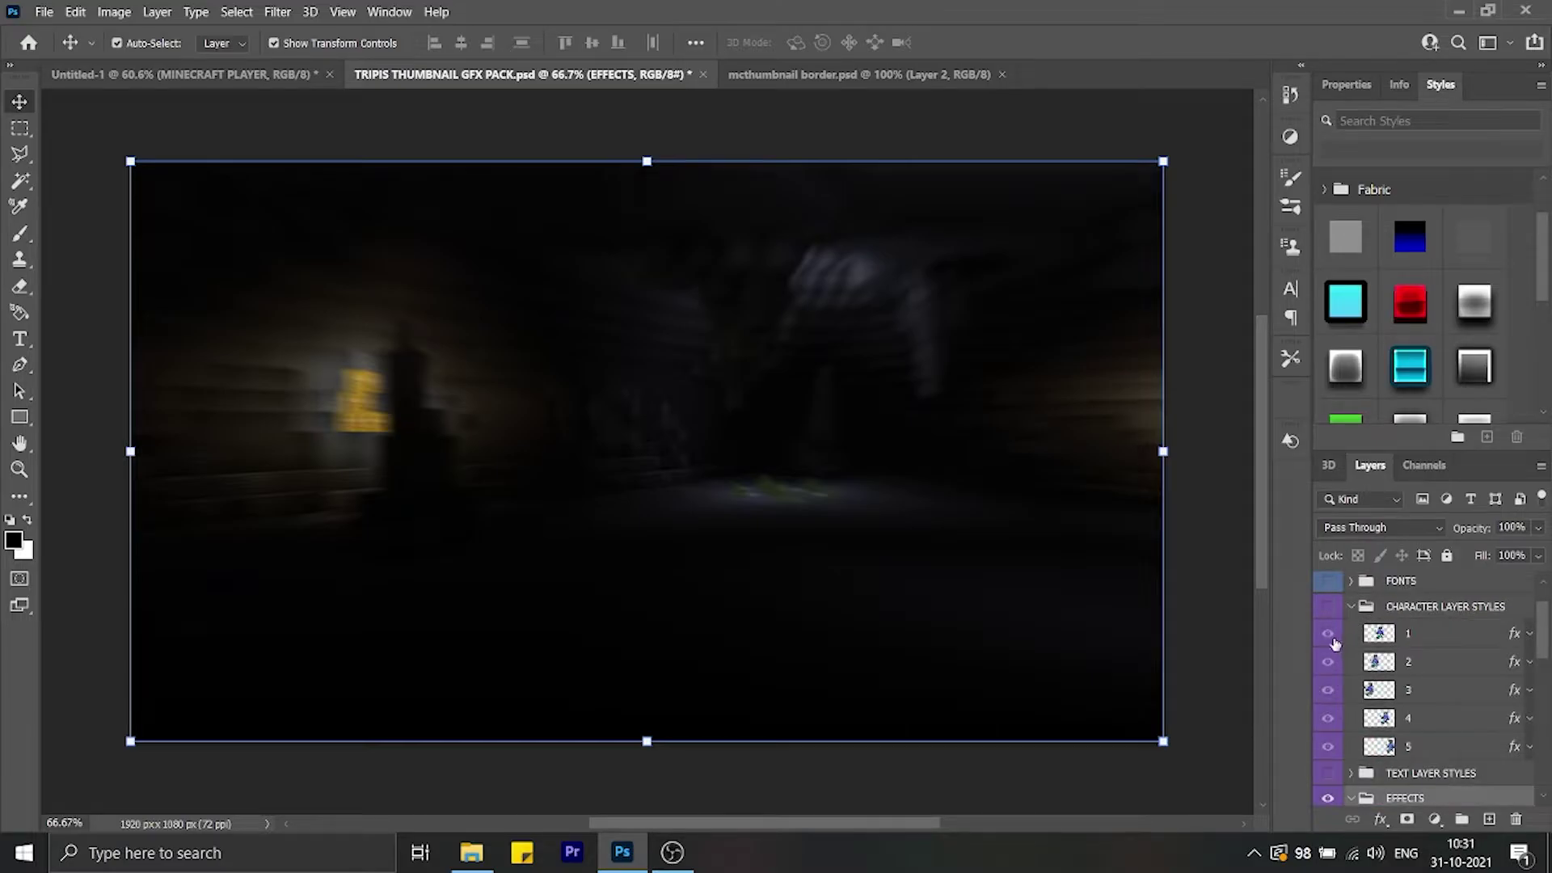
click(1328, 607)
scroll(1366, 683, down, 1)
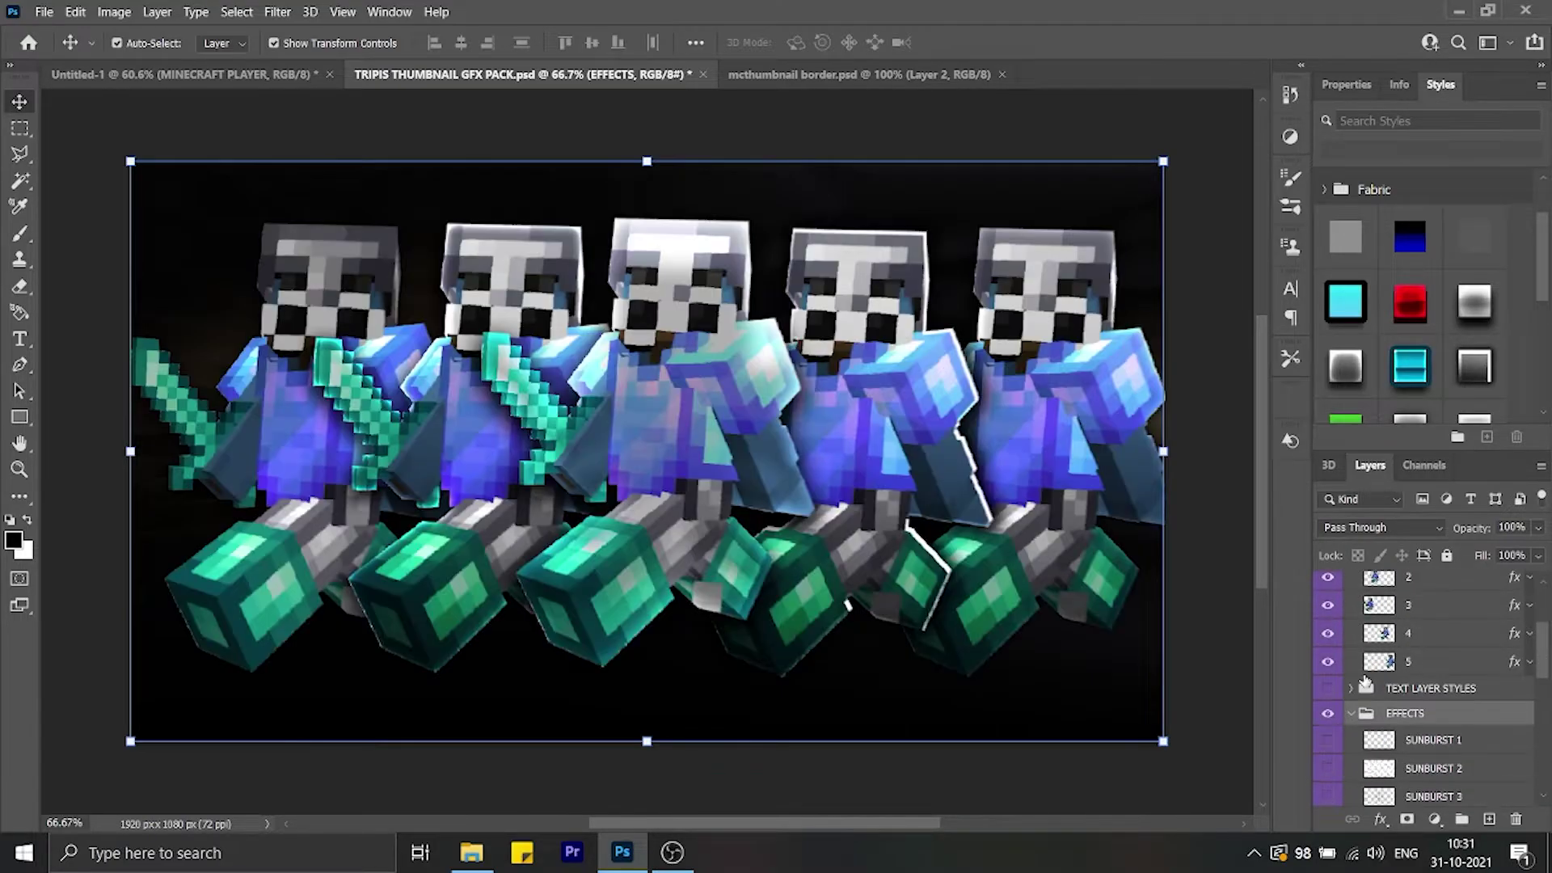
click(1329, 713)
scroll(1334, 715, up, 1)
click(697, 361)
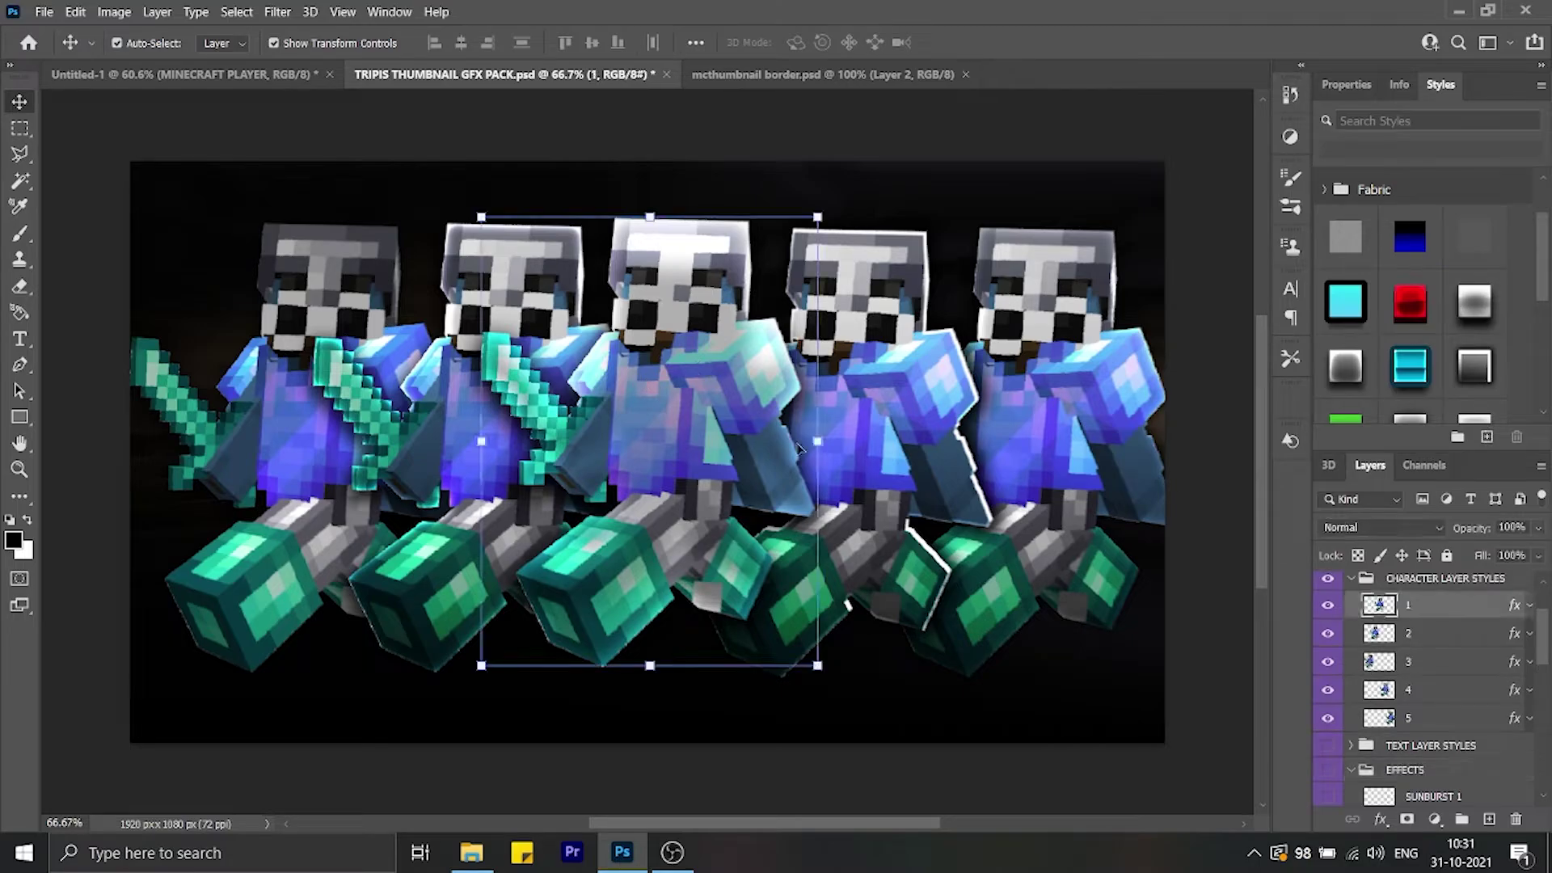
scroll(1404, 647, up, 1)
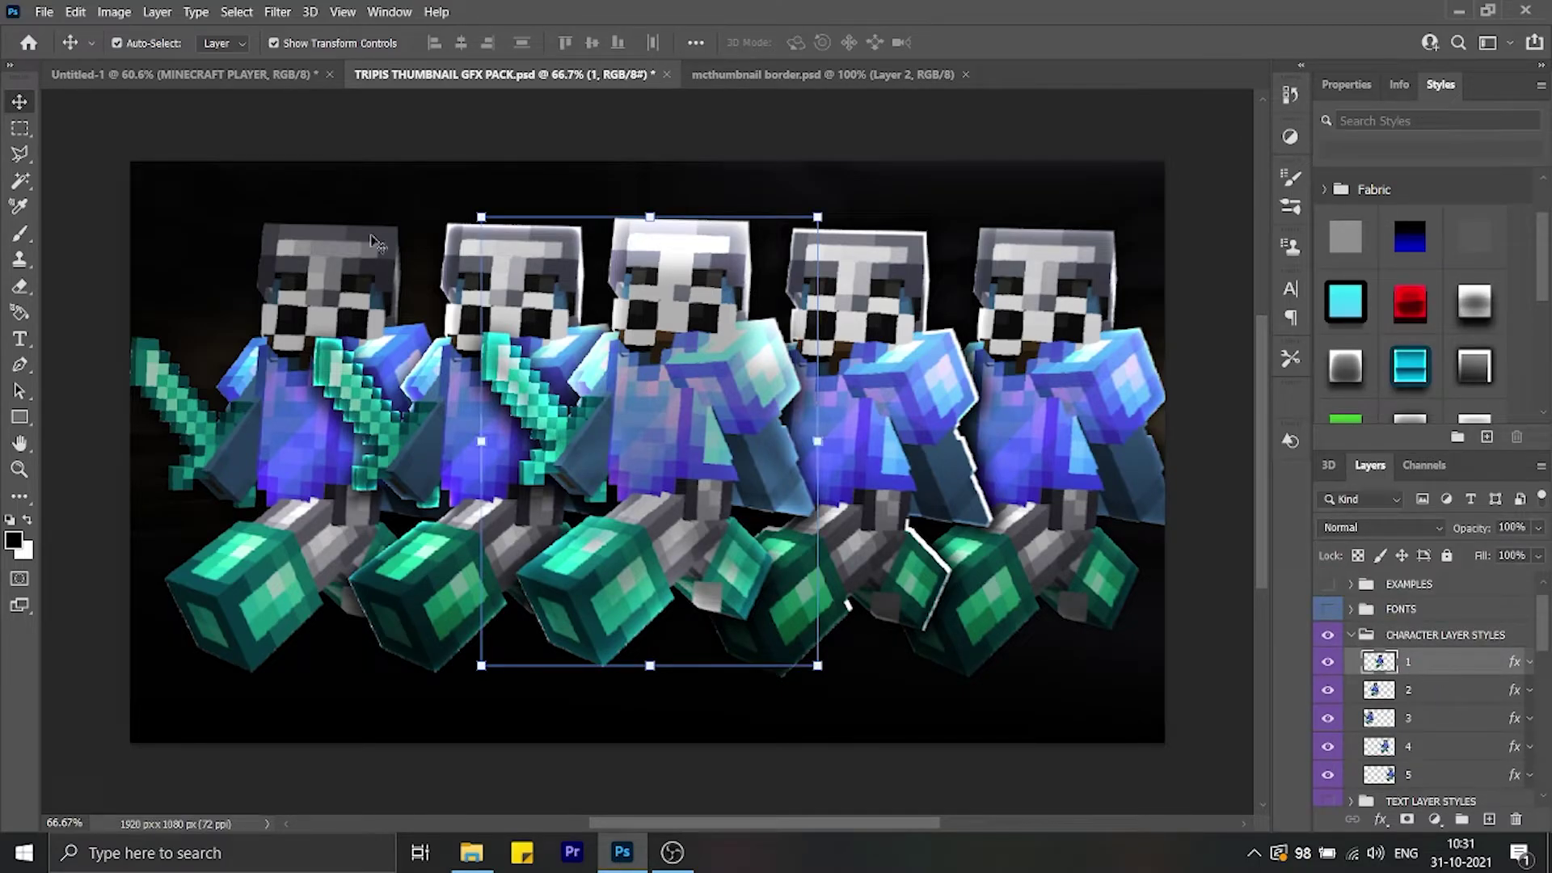
click(184, 74)
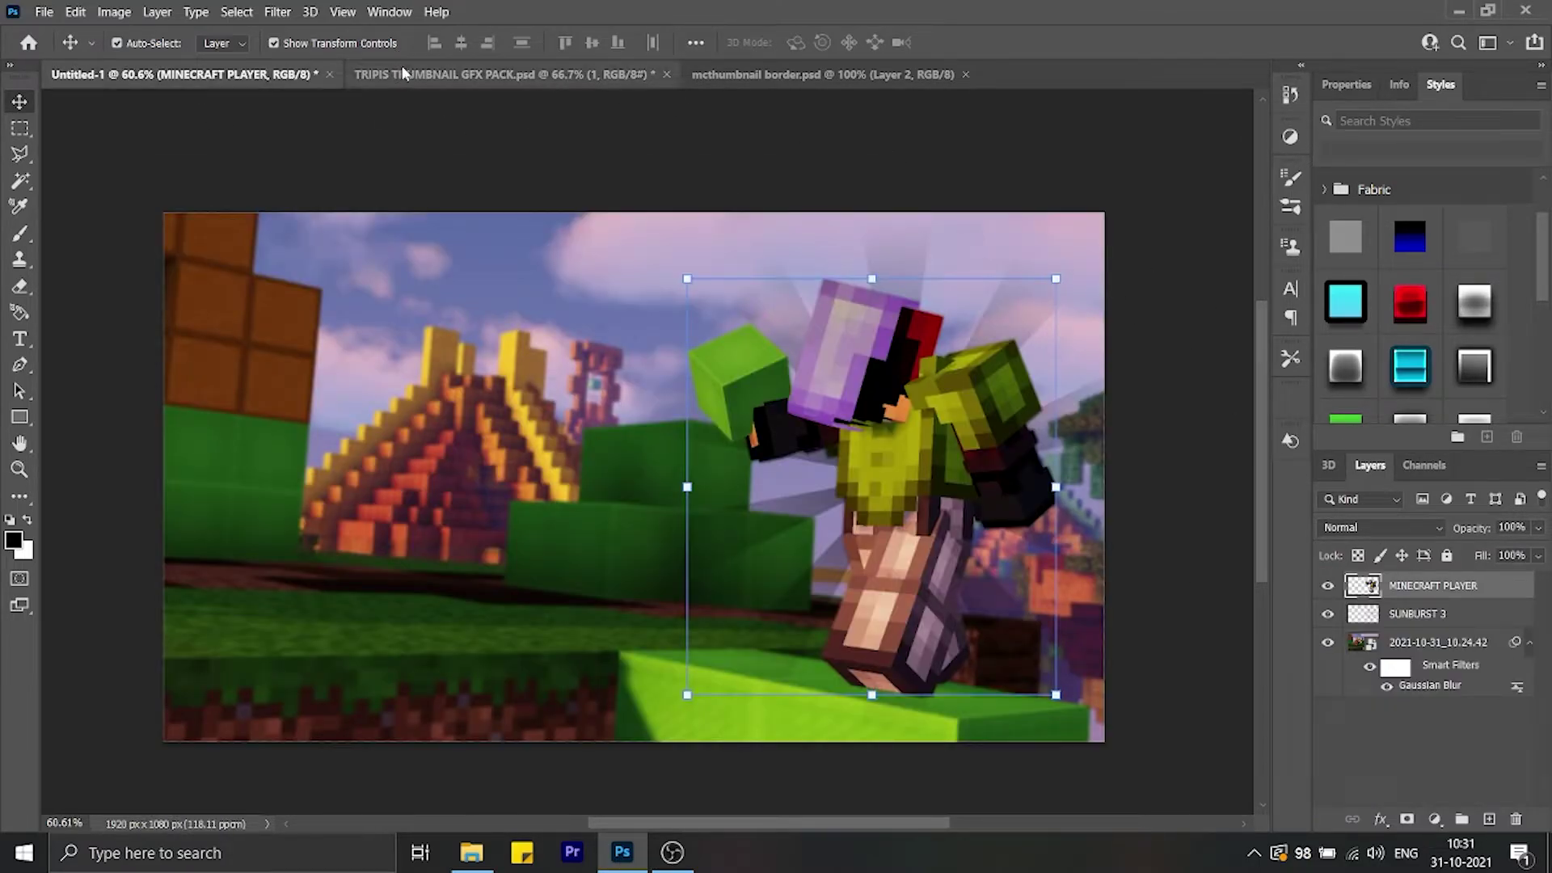
click(400, 73)
- Save the layer style of character layer 1 as a new preset named Style 21, including layer effects, and close the Layer Style dialog
double_click(1497, 693)
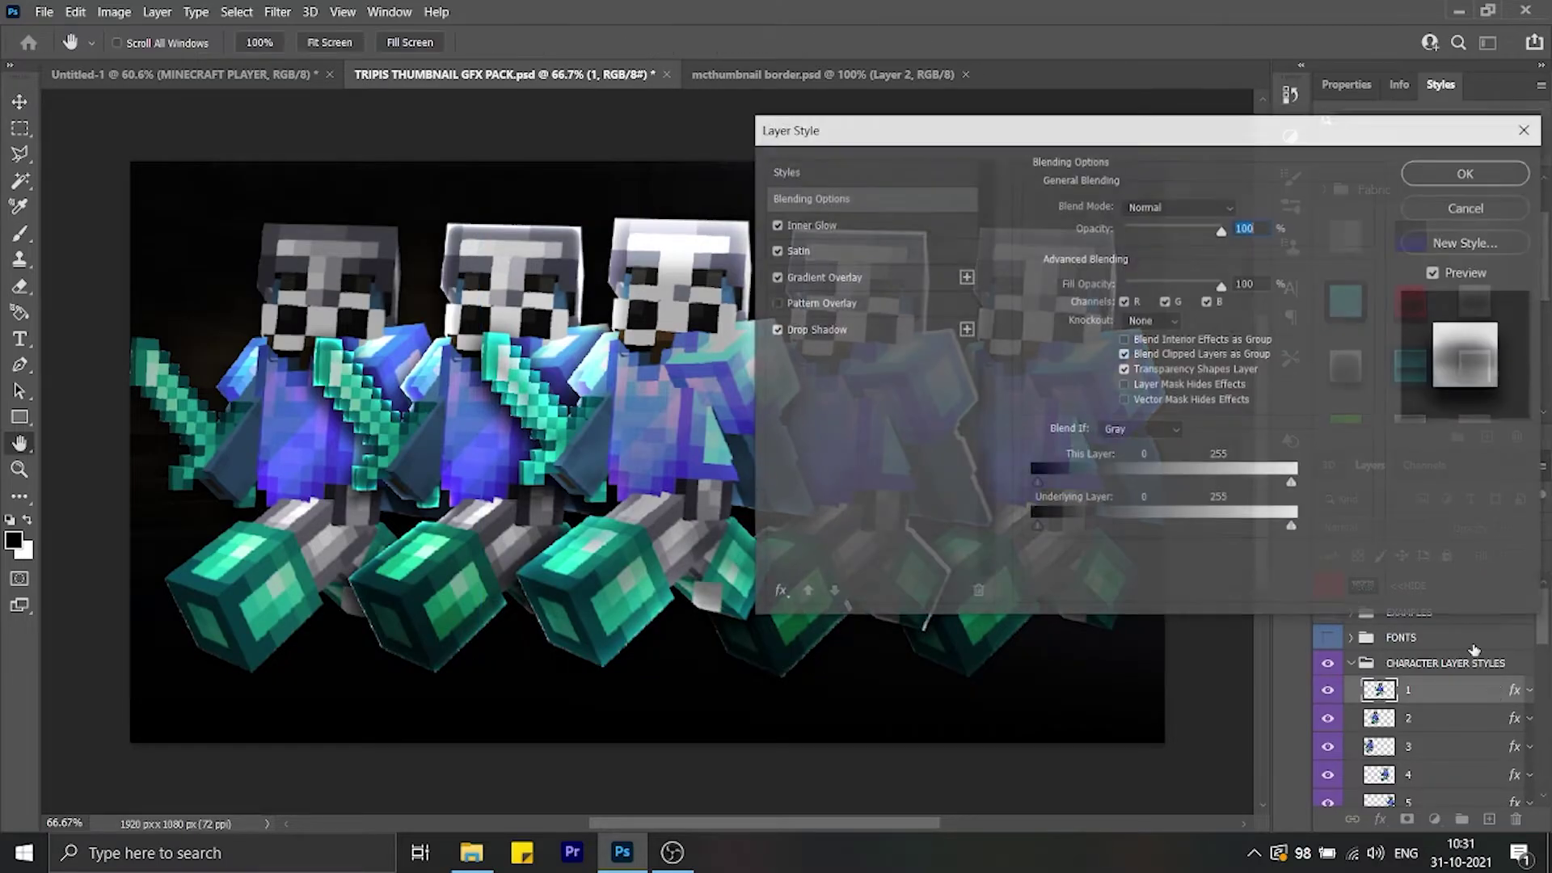
click(1468, 242)
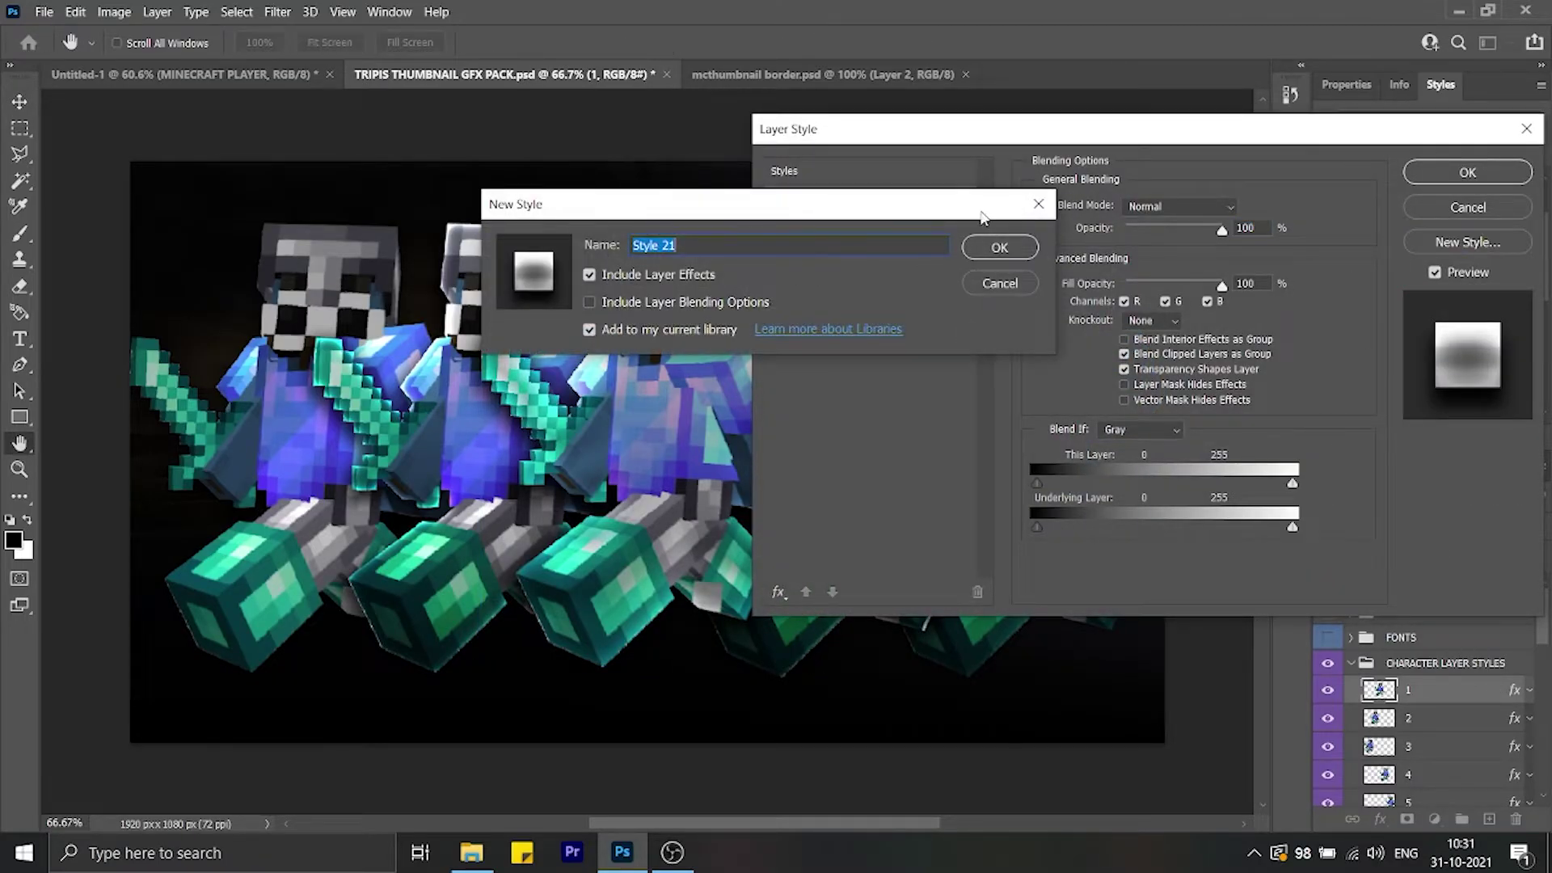
click(1000, 246)
click(1527, 129)
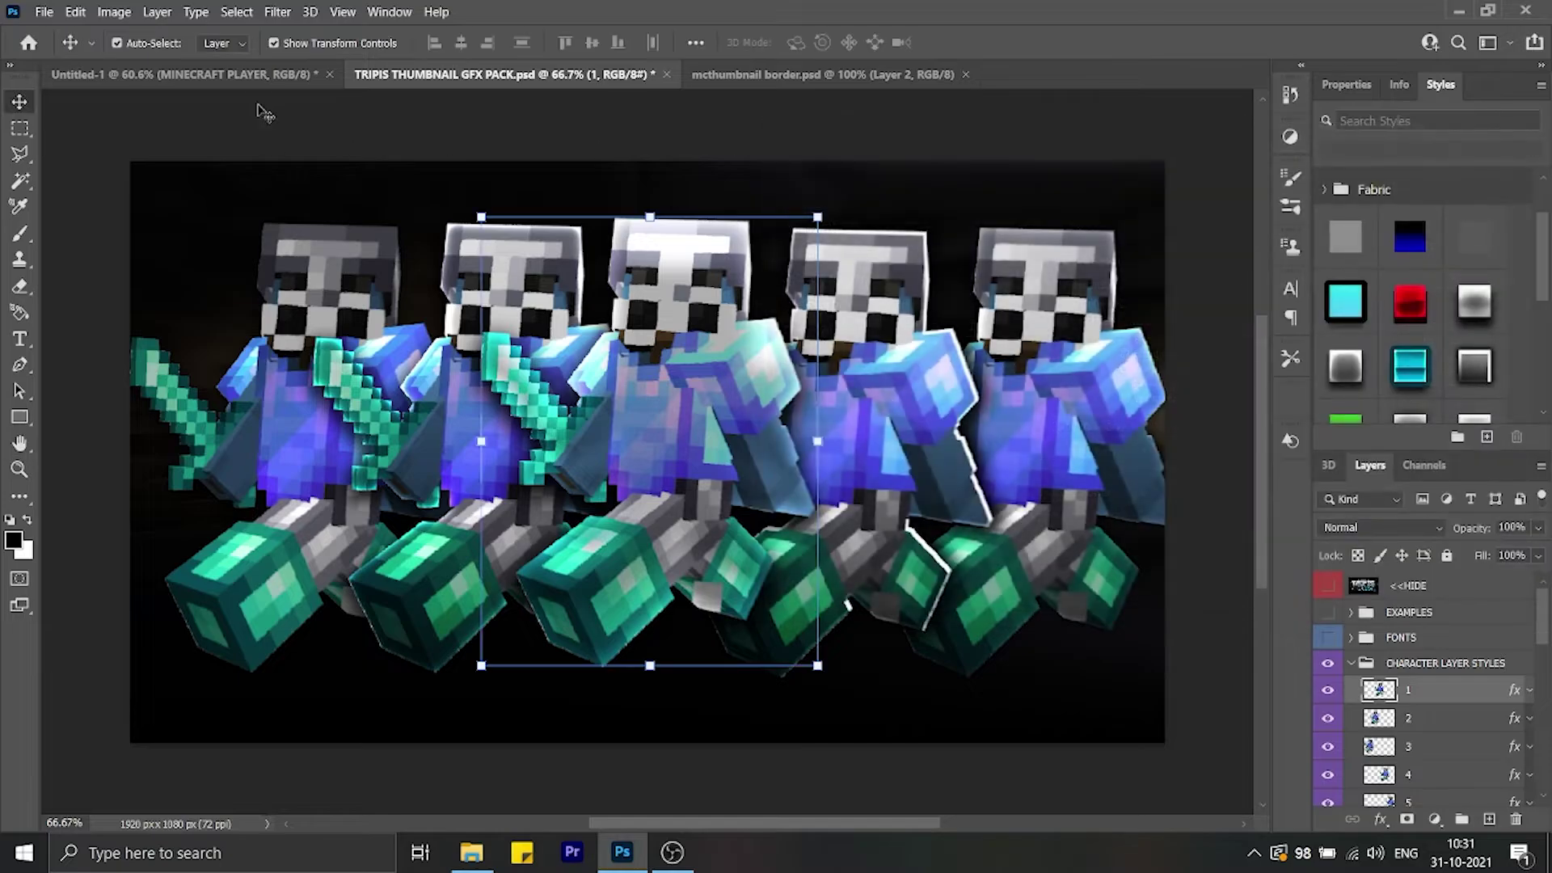
- Try several presets on the MINECRAFT PLAYER layer and keep the dark grey gradient one with Inner Glow, Gradient Overlay and Drop Shadow
click(261, 74)
scroll(1440, 336, down, 1)
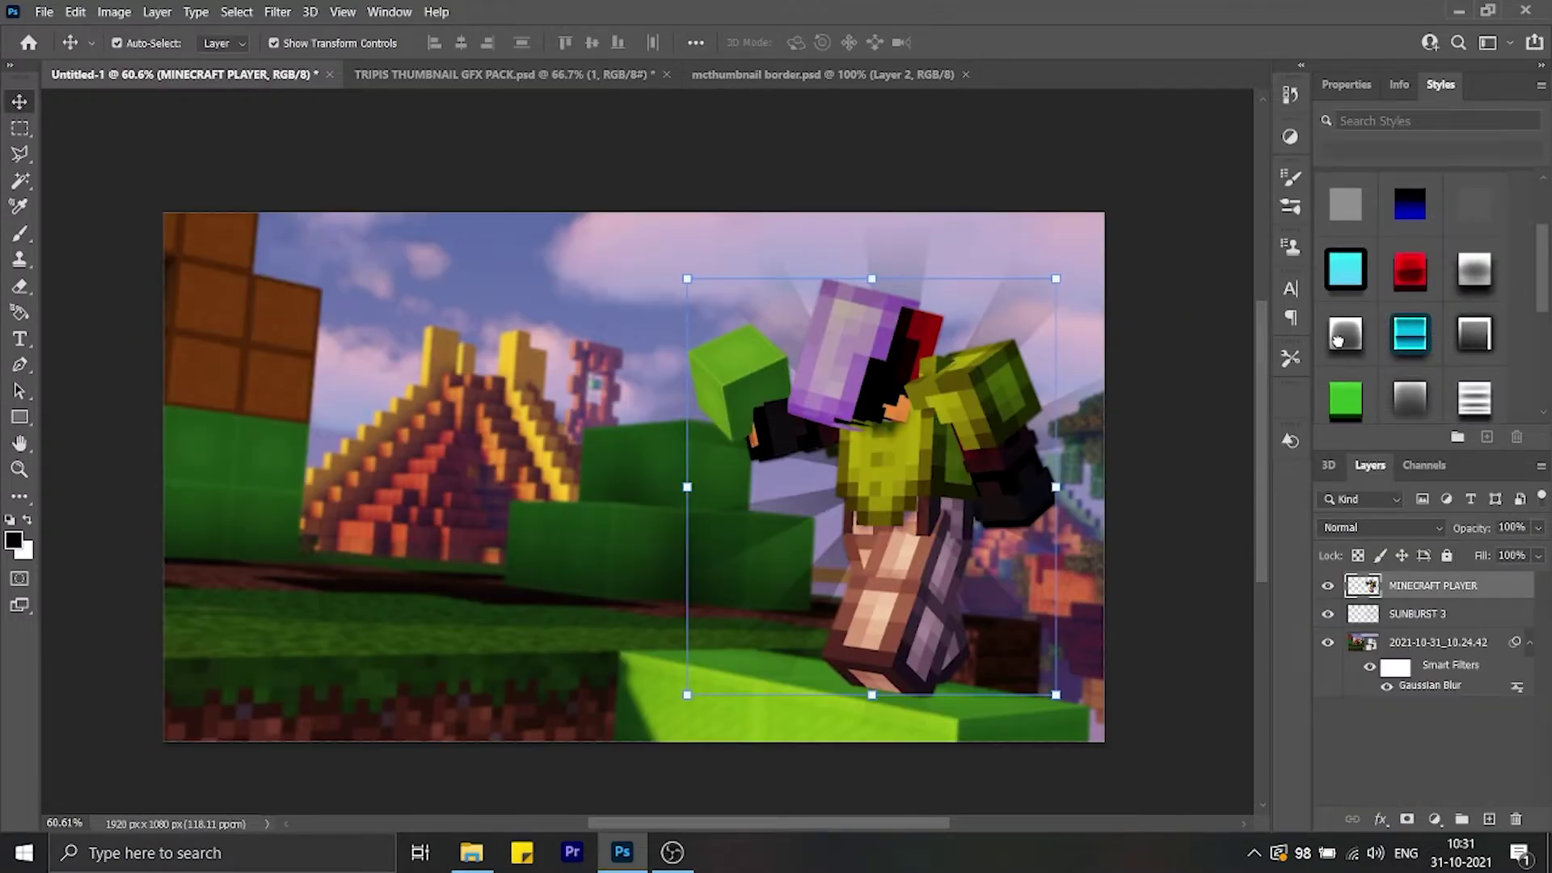
click(1338, 339)
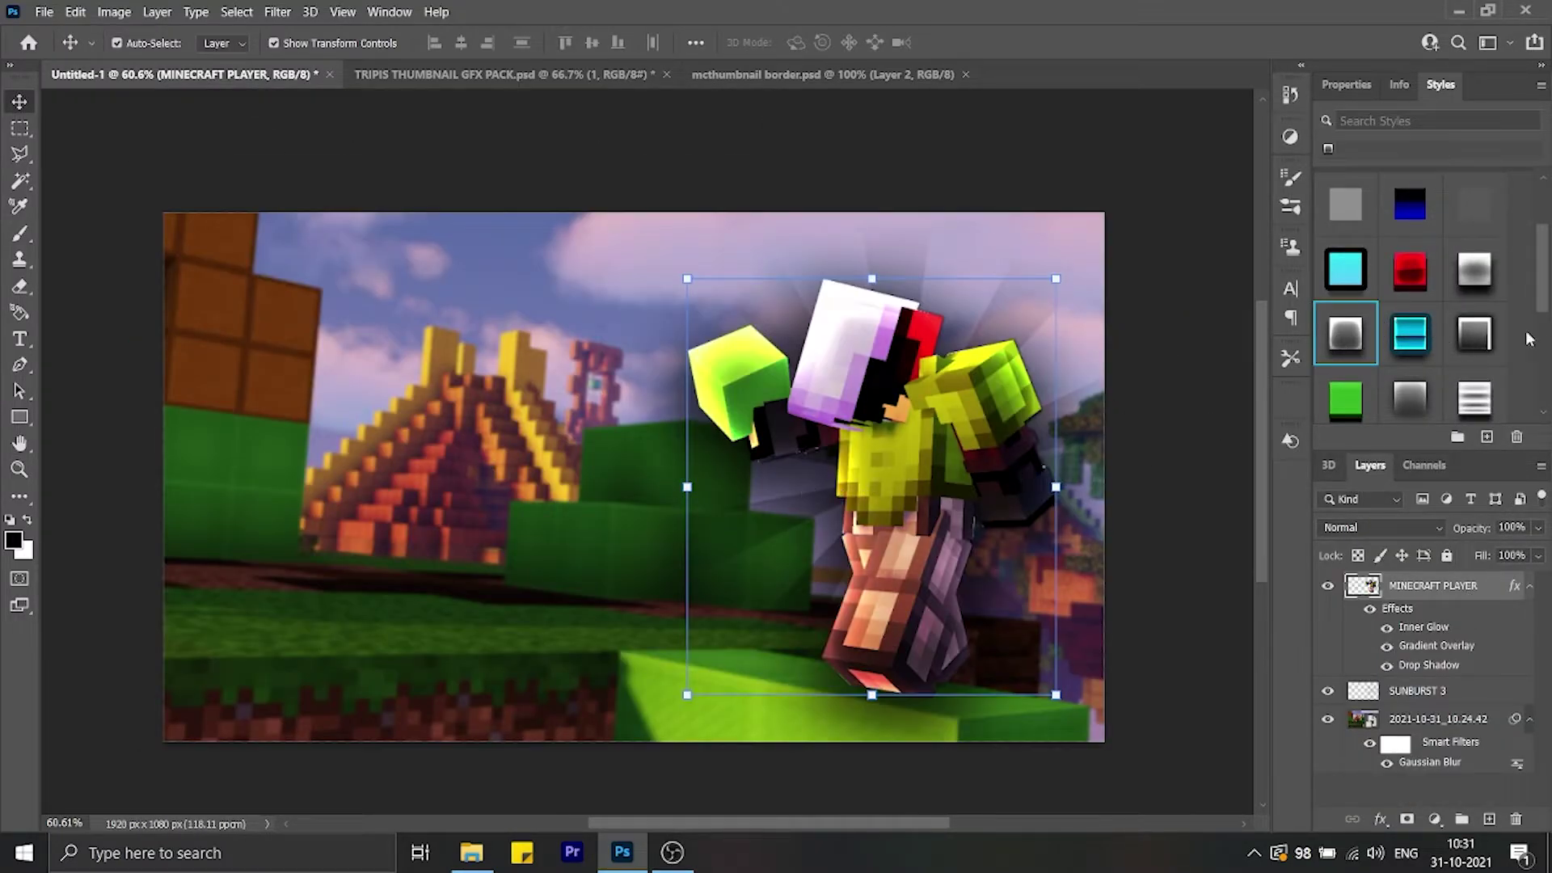
click(1473, 283)
scroll(1467, 322, down, 1)
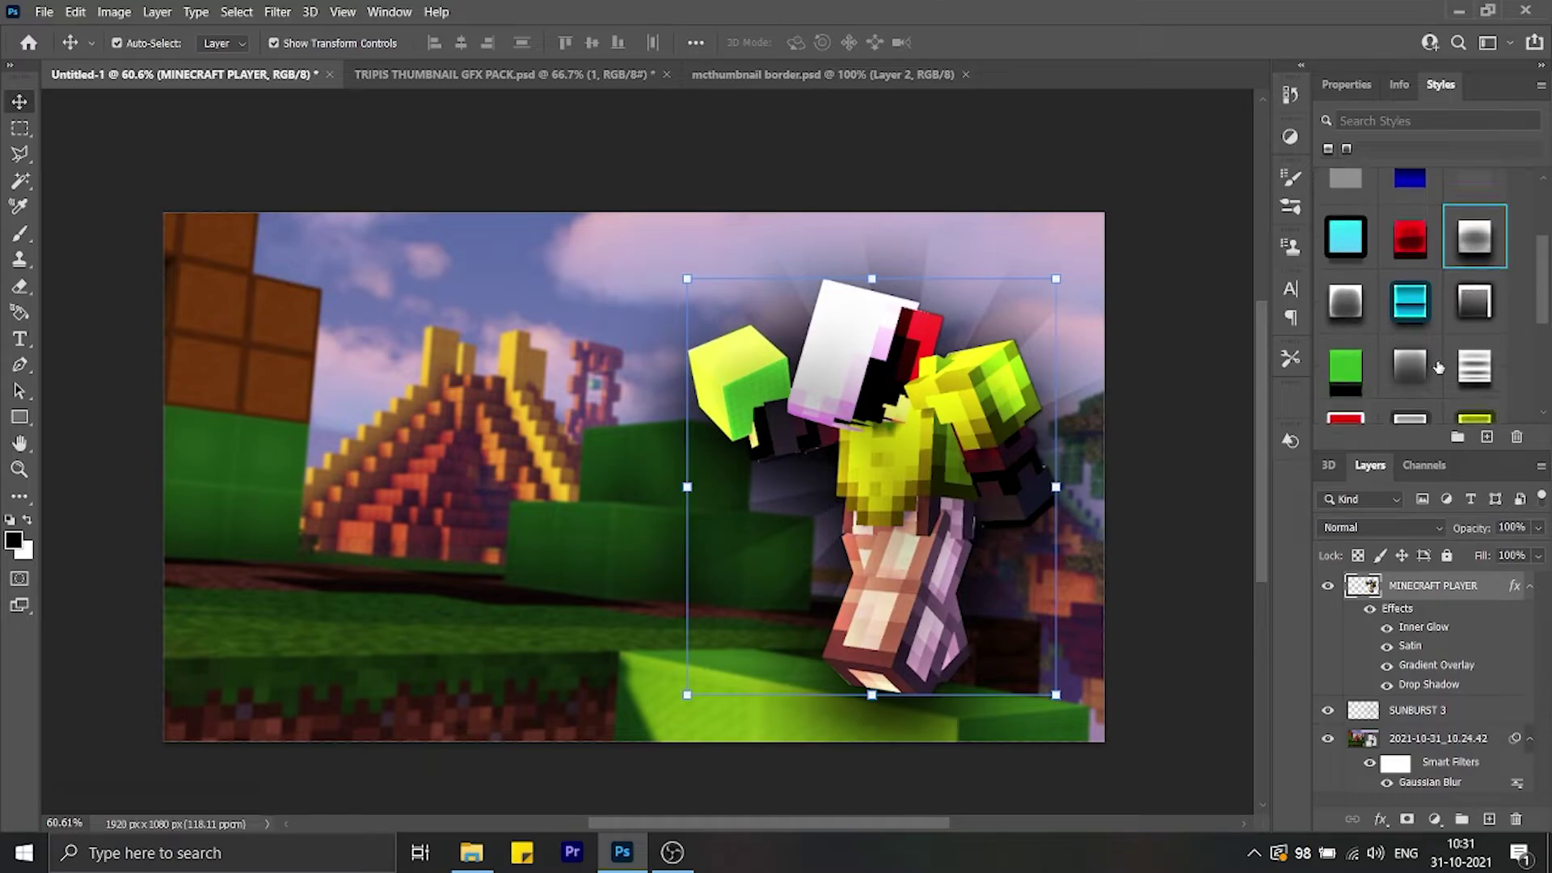
click(1416, 366)
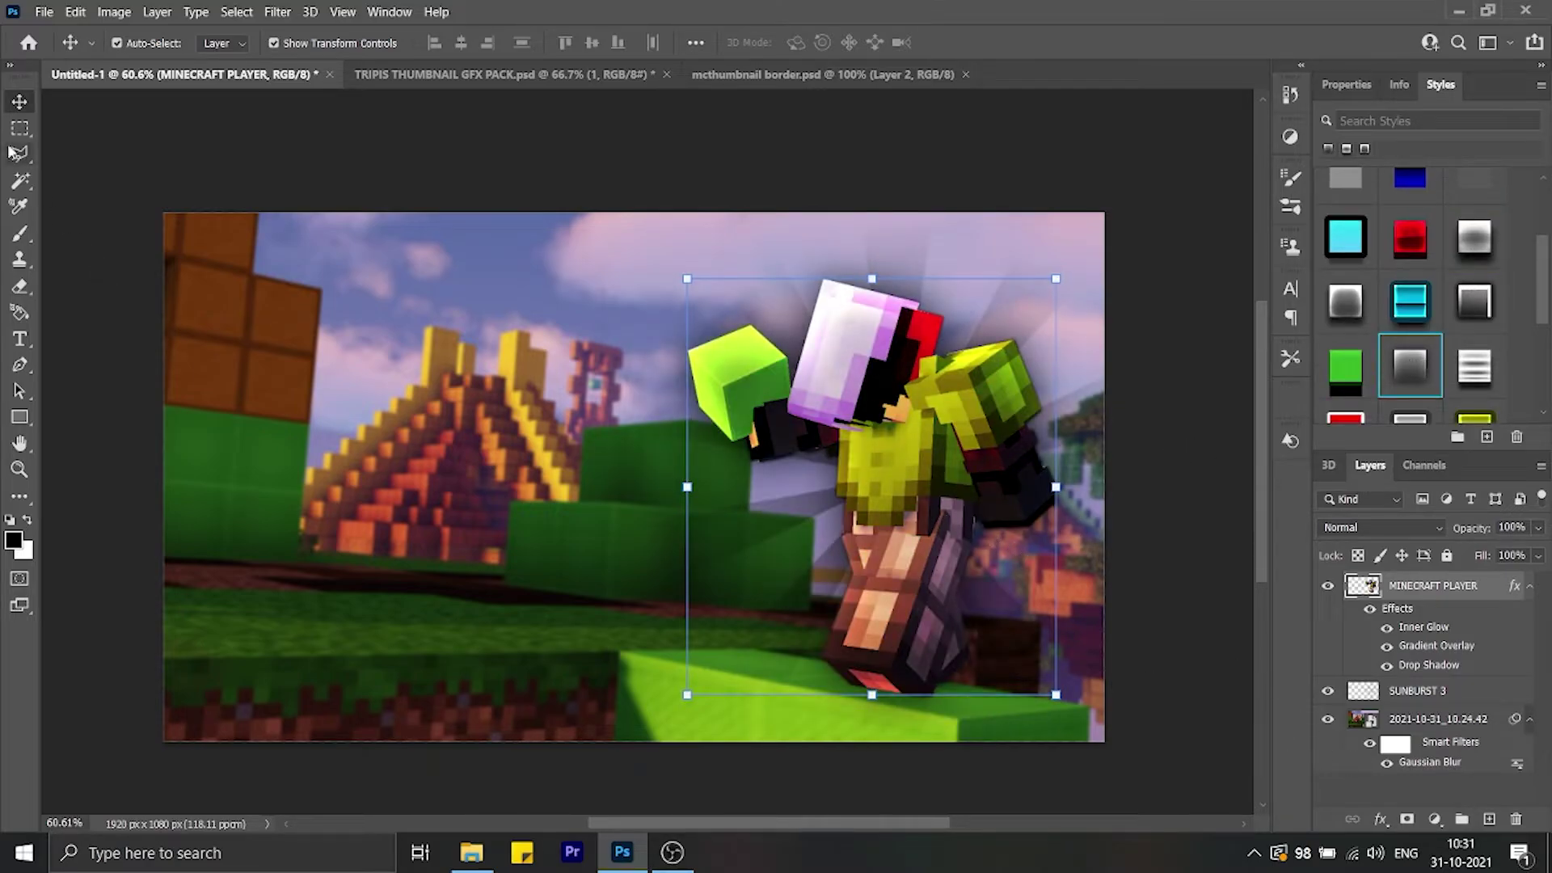
click(1142, 343)
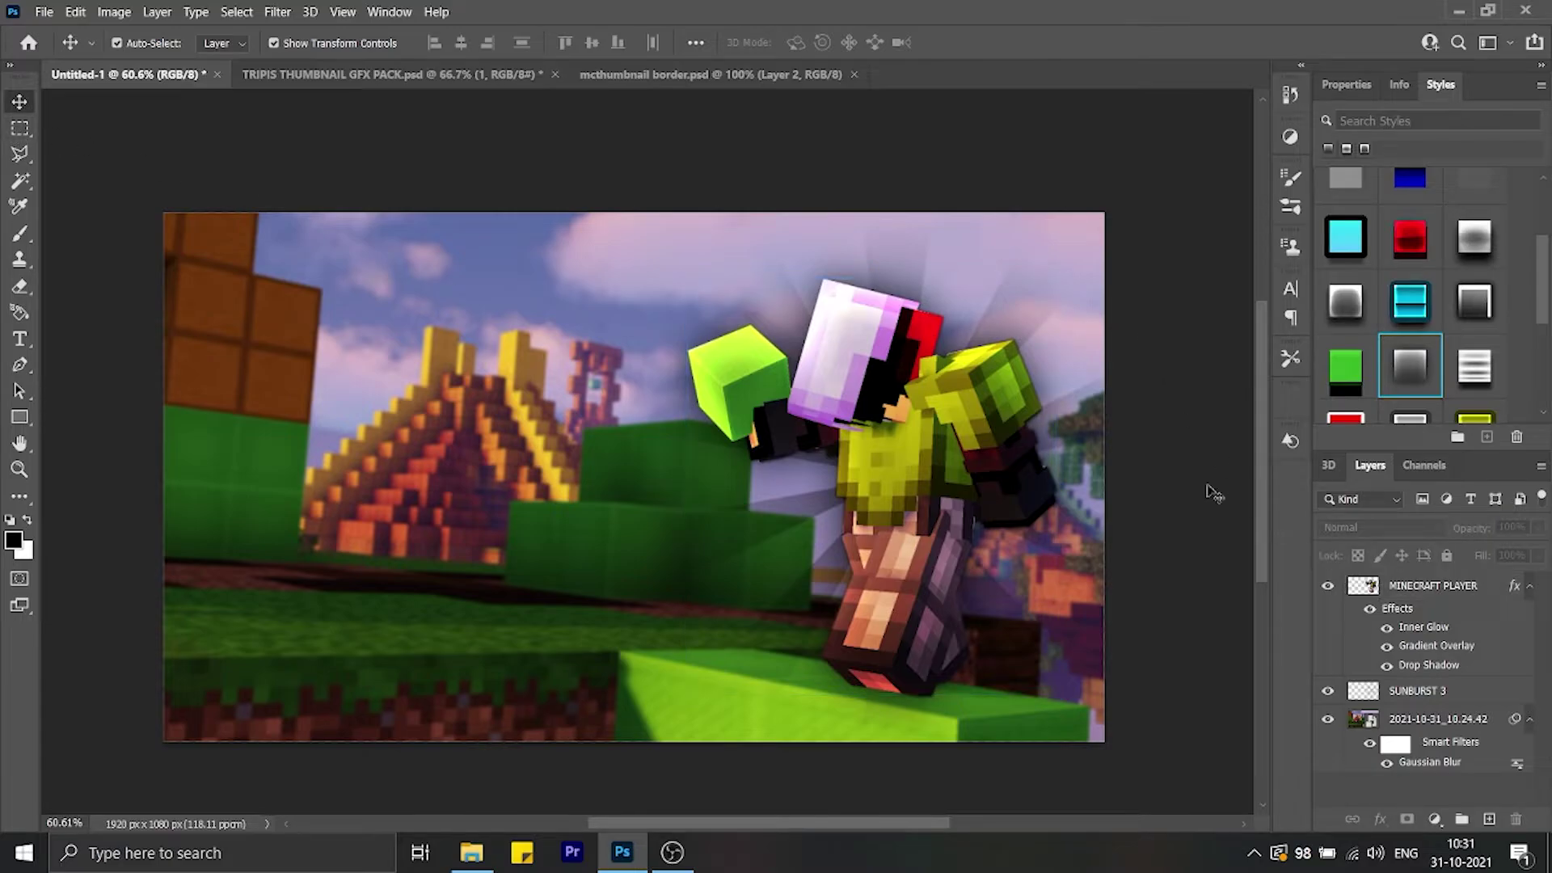
- In the GFX pack document, hide and collapse the CHARACTER LAYER STYLES group and show the EFFECTS group
click(408, 75)
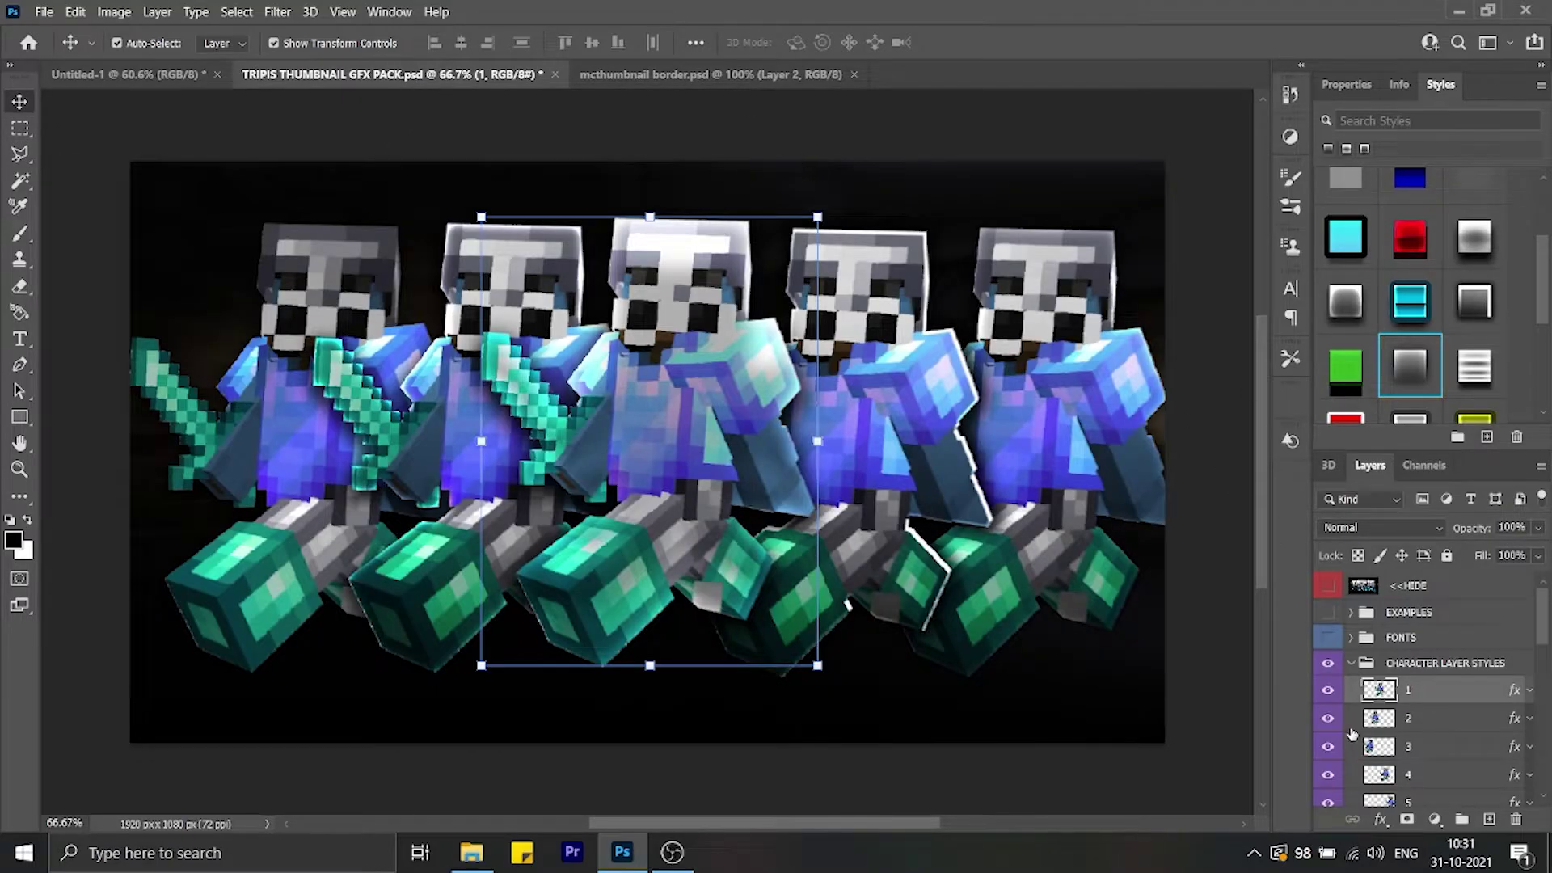
scroll(1346, 647, down, 1)
click(1328, 607)
click(1351, 606)
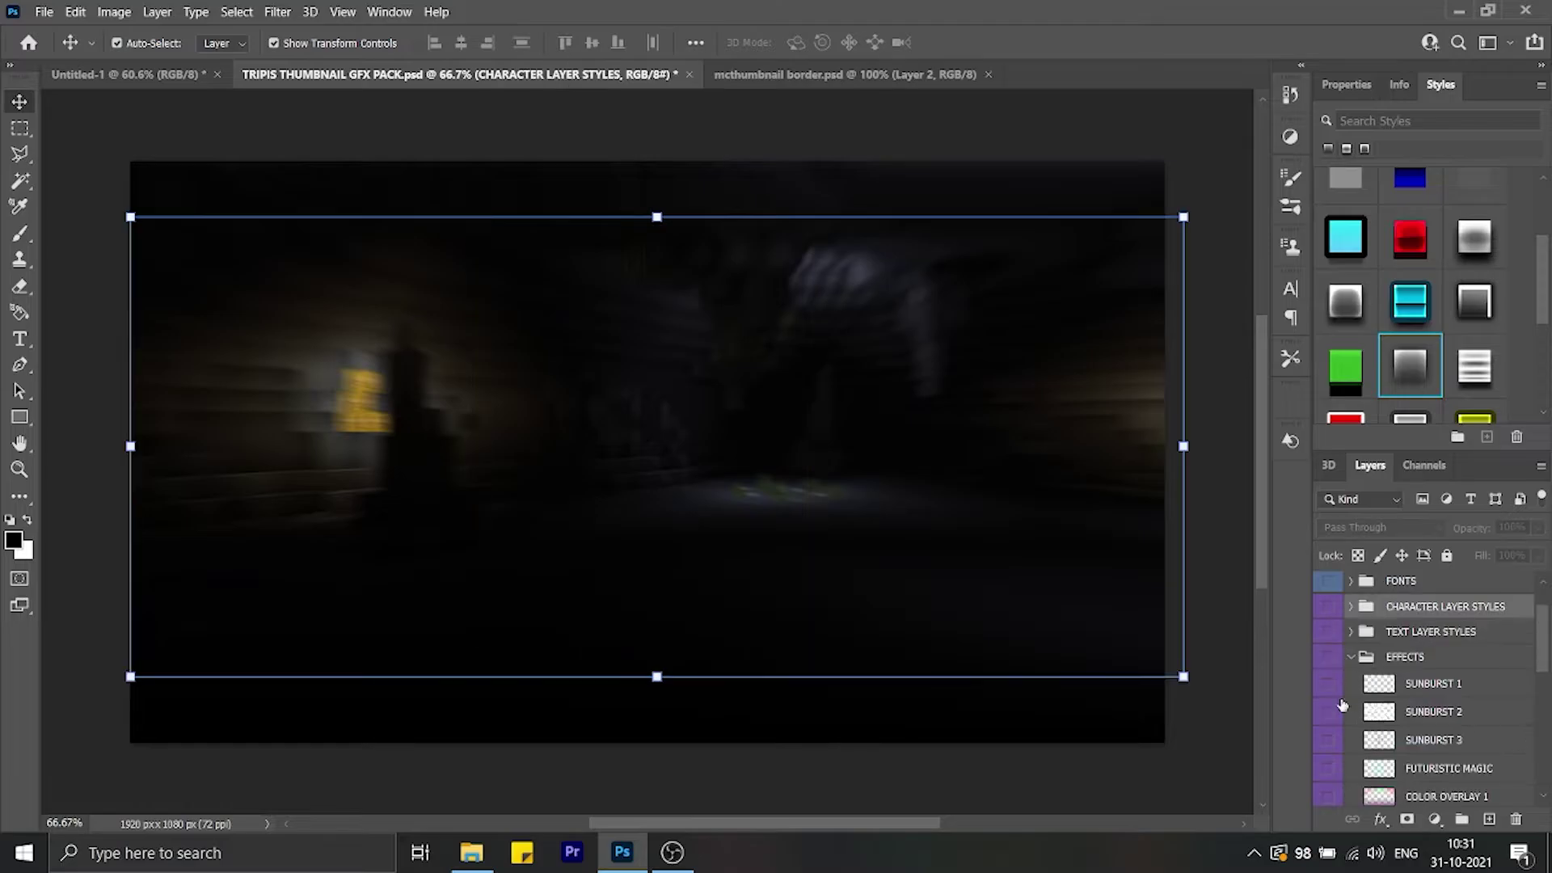
scroll(1343, 615, down, 3)
scroll(1341, 616, up, 1)
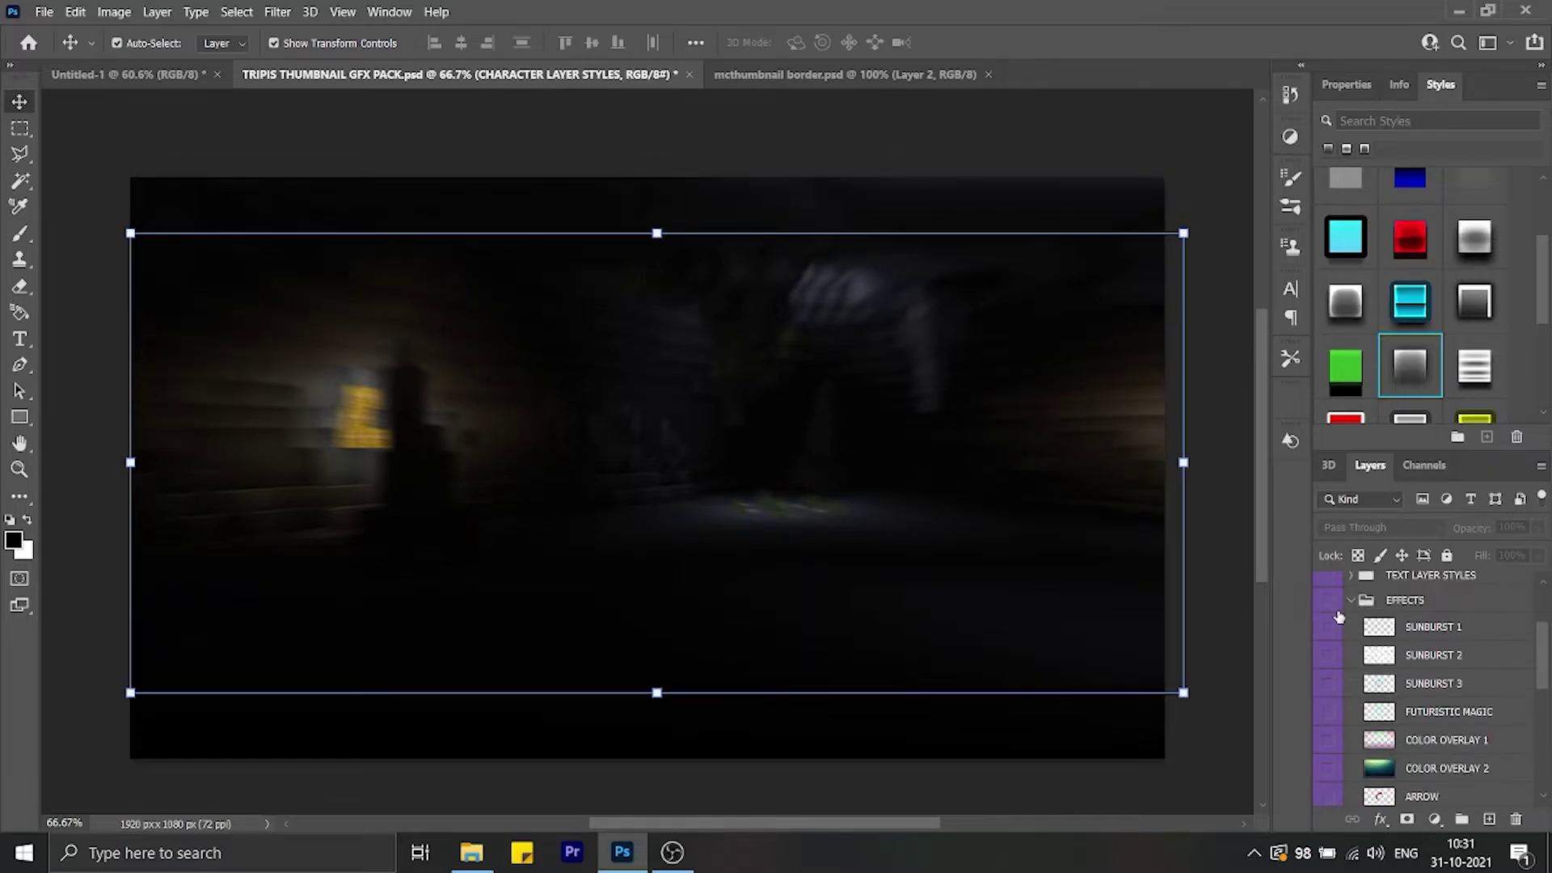
click(1328, 601)
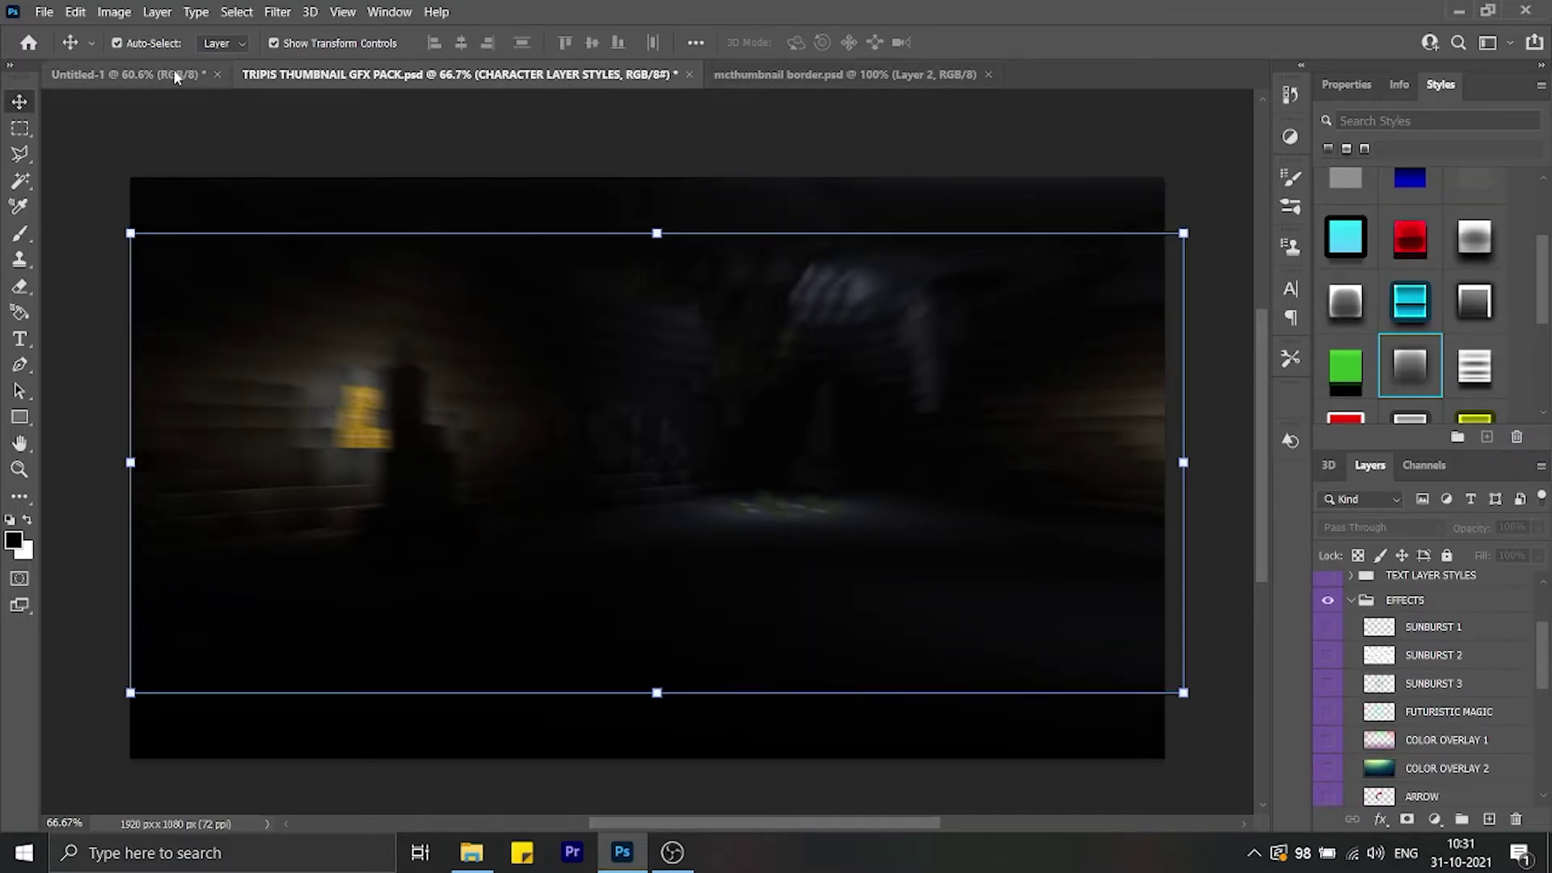
- Switch to the Untitled-1 thumbnail document and start a new text layer in the area beside the player
click(126, 74)
key(t)
click(477, 377)
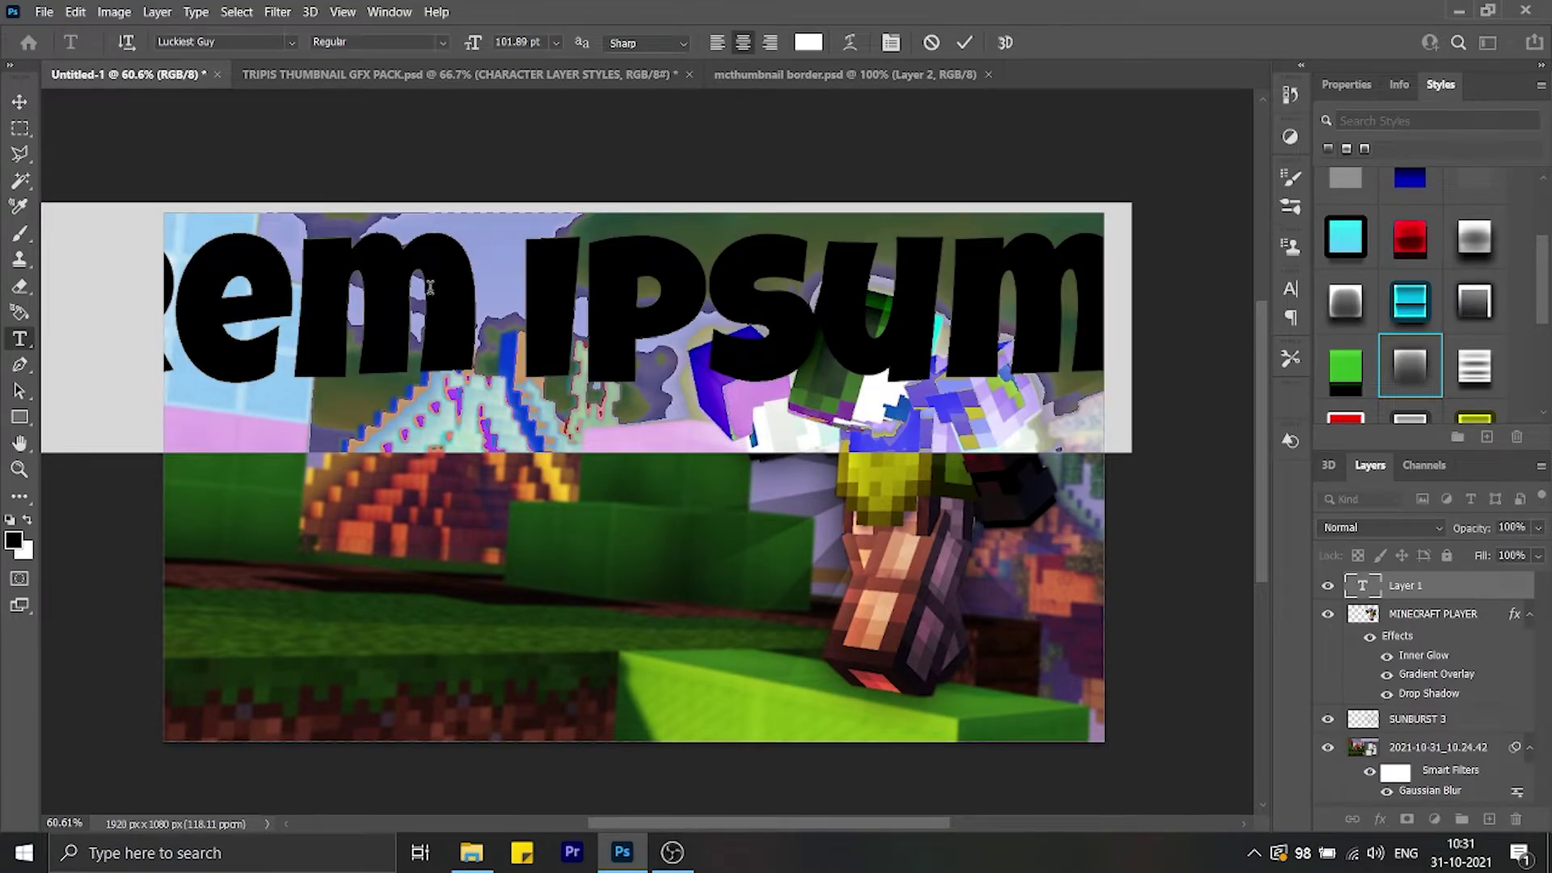
text(HOW TO)
key(BackSpace)
key(BackSpace)
key(BackSpace)
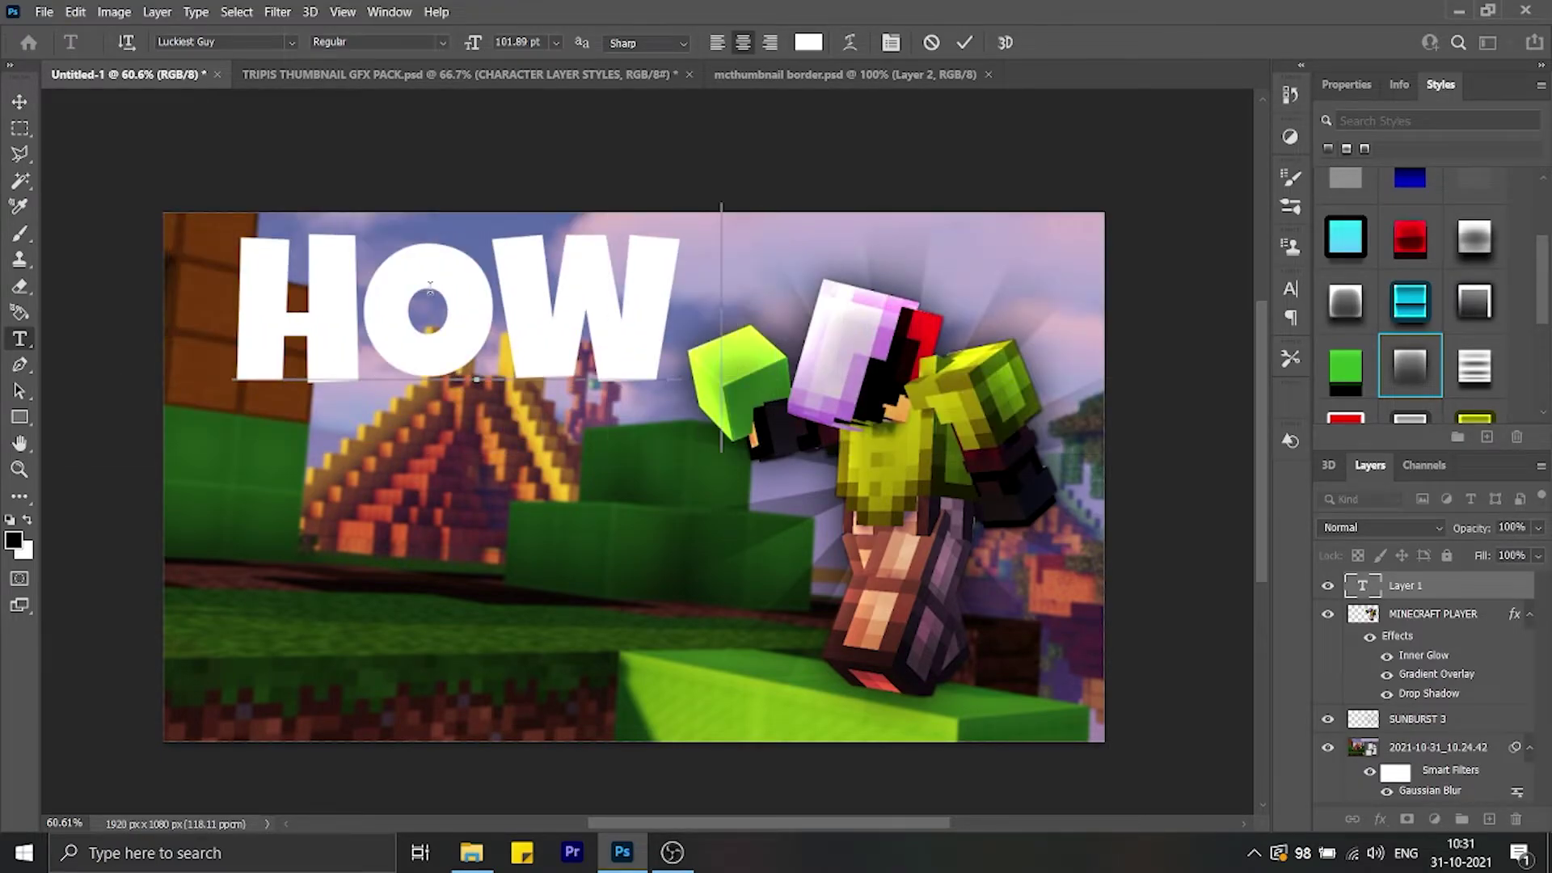
key(Return)
text(TO)
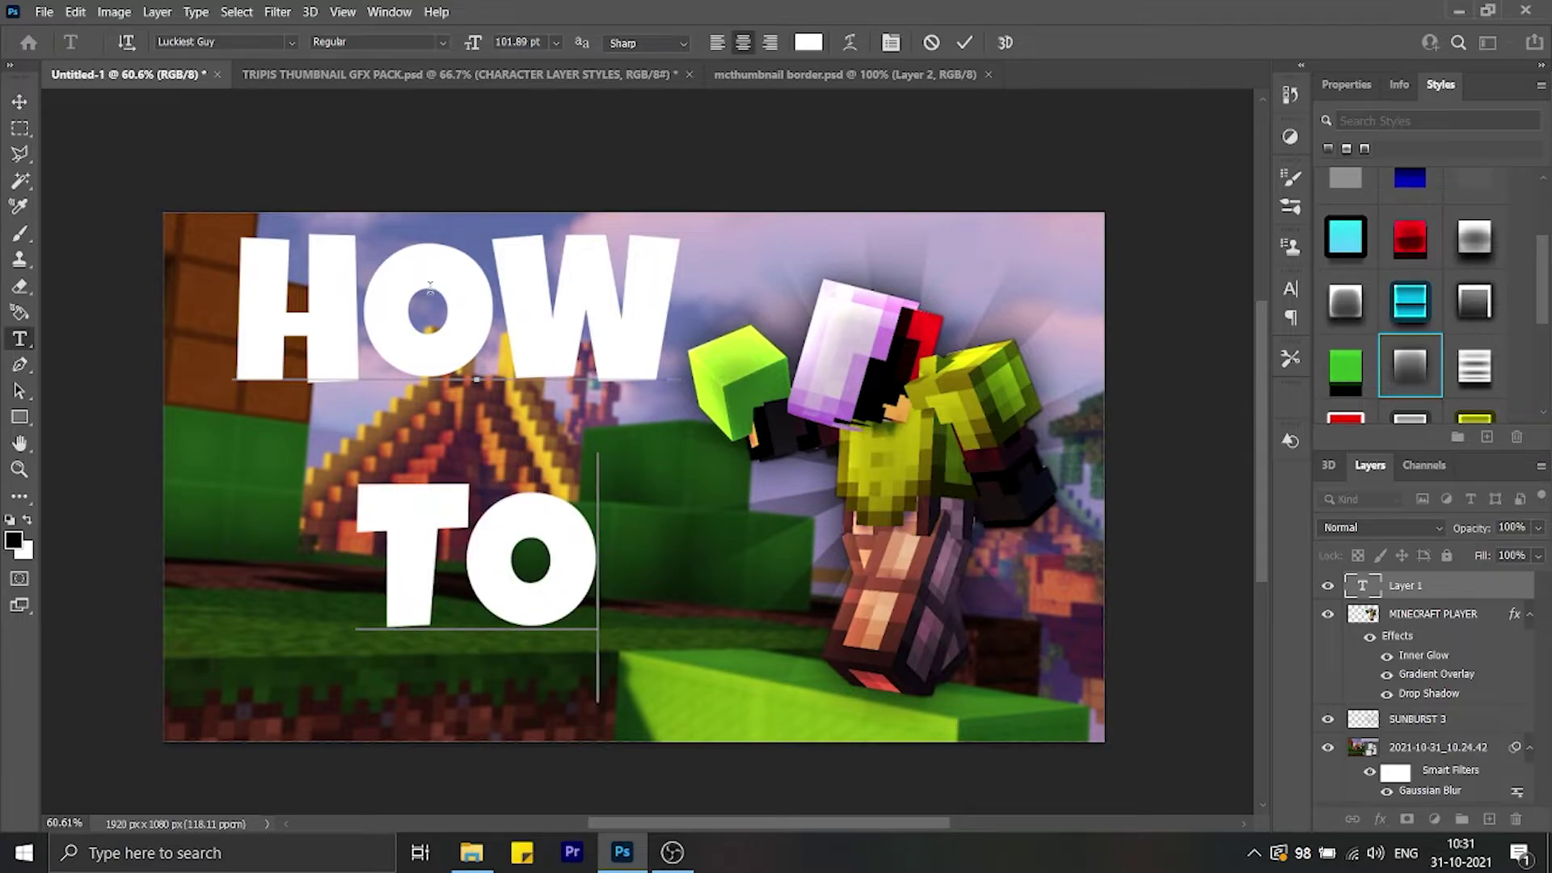
key(BackSpace)
key(BackSpace)
key(BackSpace)
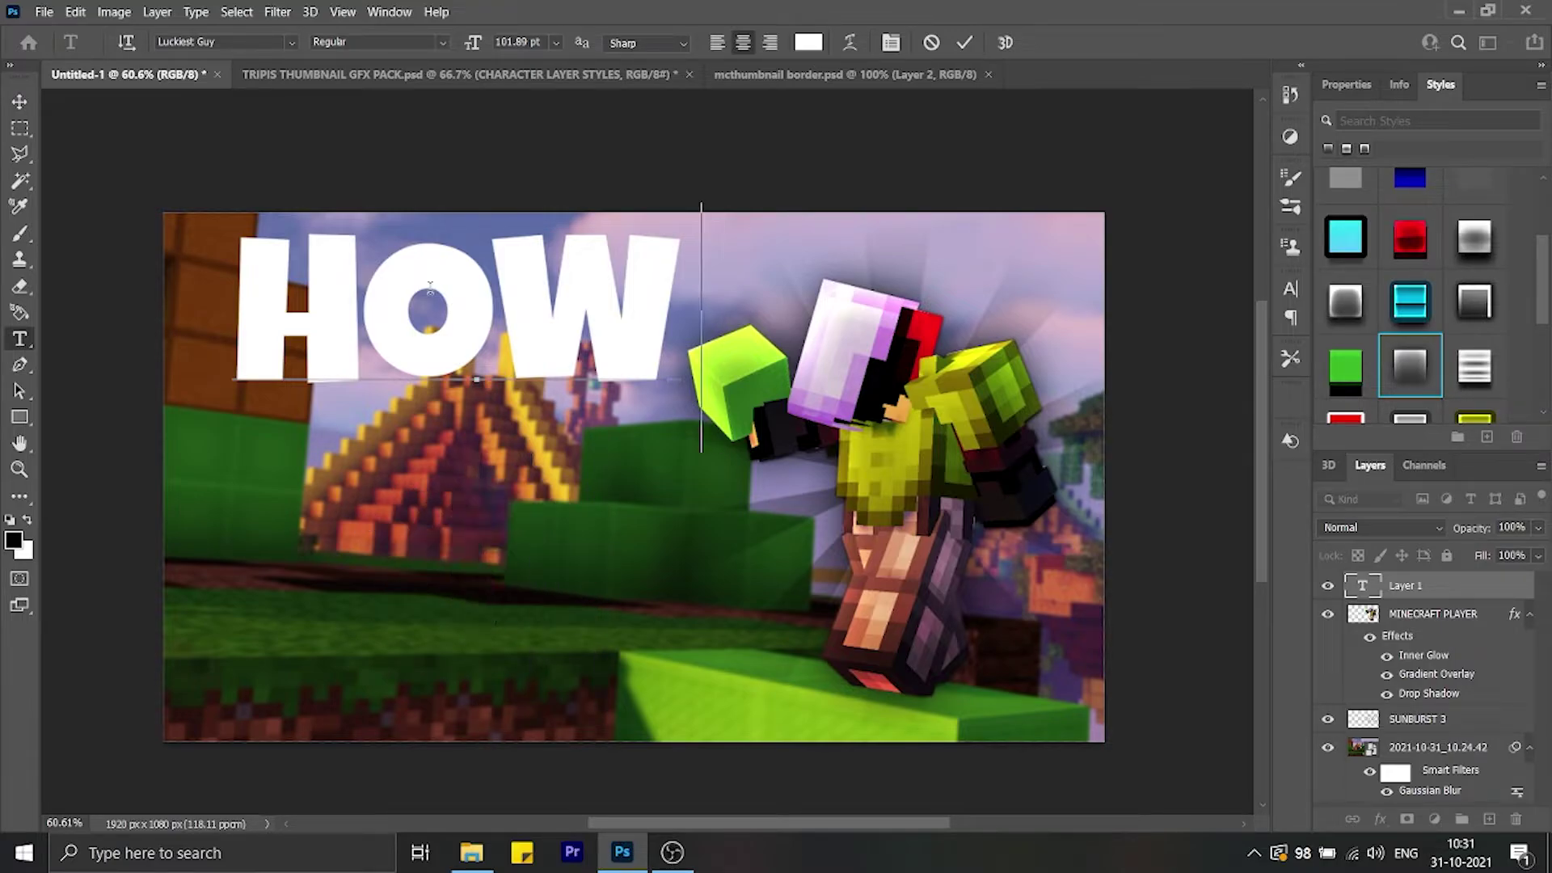
key(BackSpace)
key(BackSpace)
key(BackSpace)
- Enter the title THUMBNAIL with TUTORIAL on a second line and commit the text
text(THU)
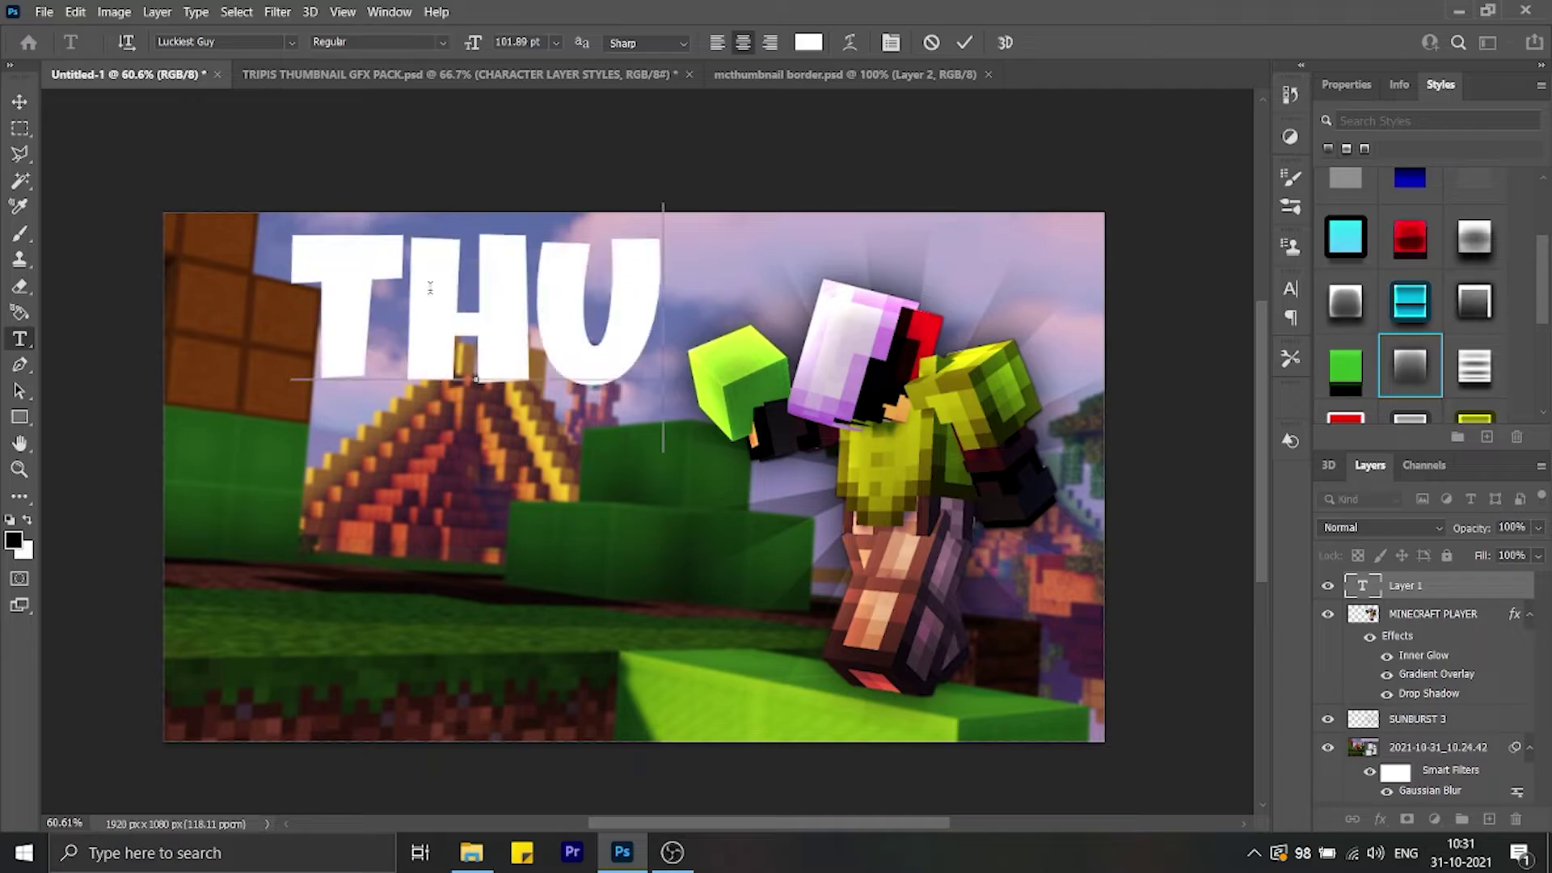
text(MBNAIL)
key(Return)
text(TH)
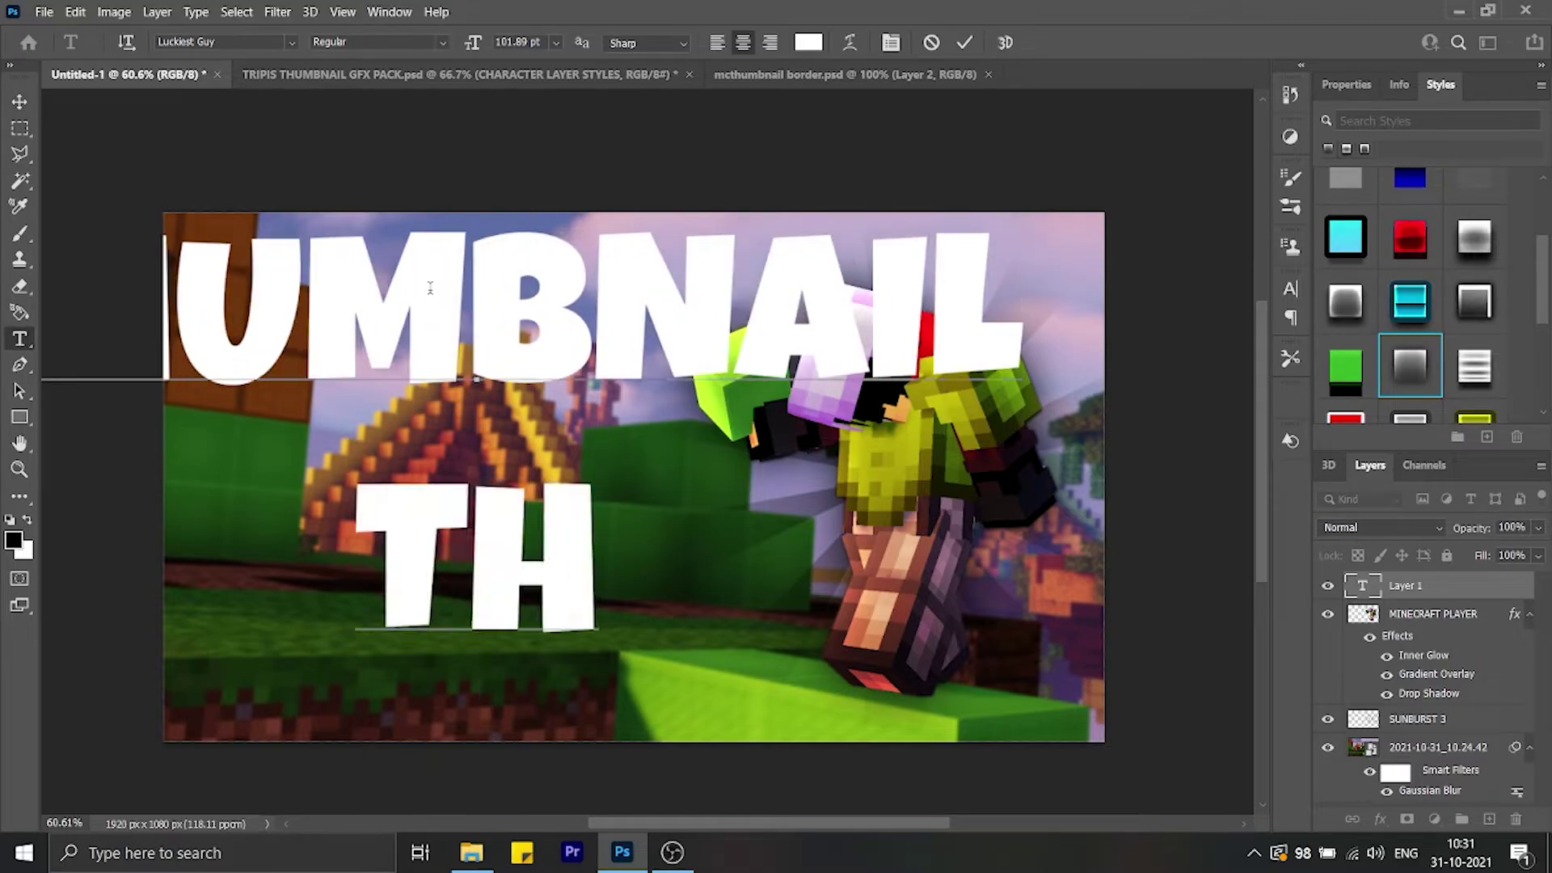
key(BackSpace)
text(UTORIAL)
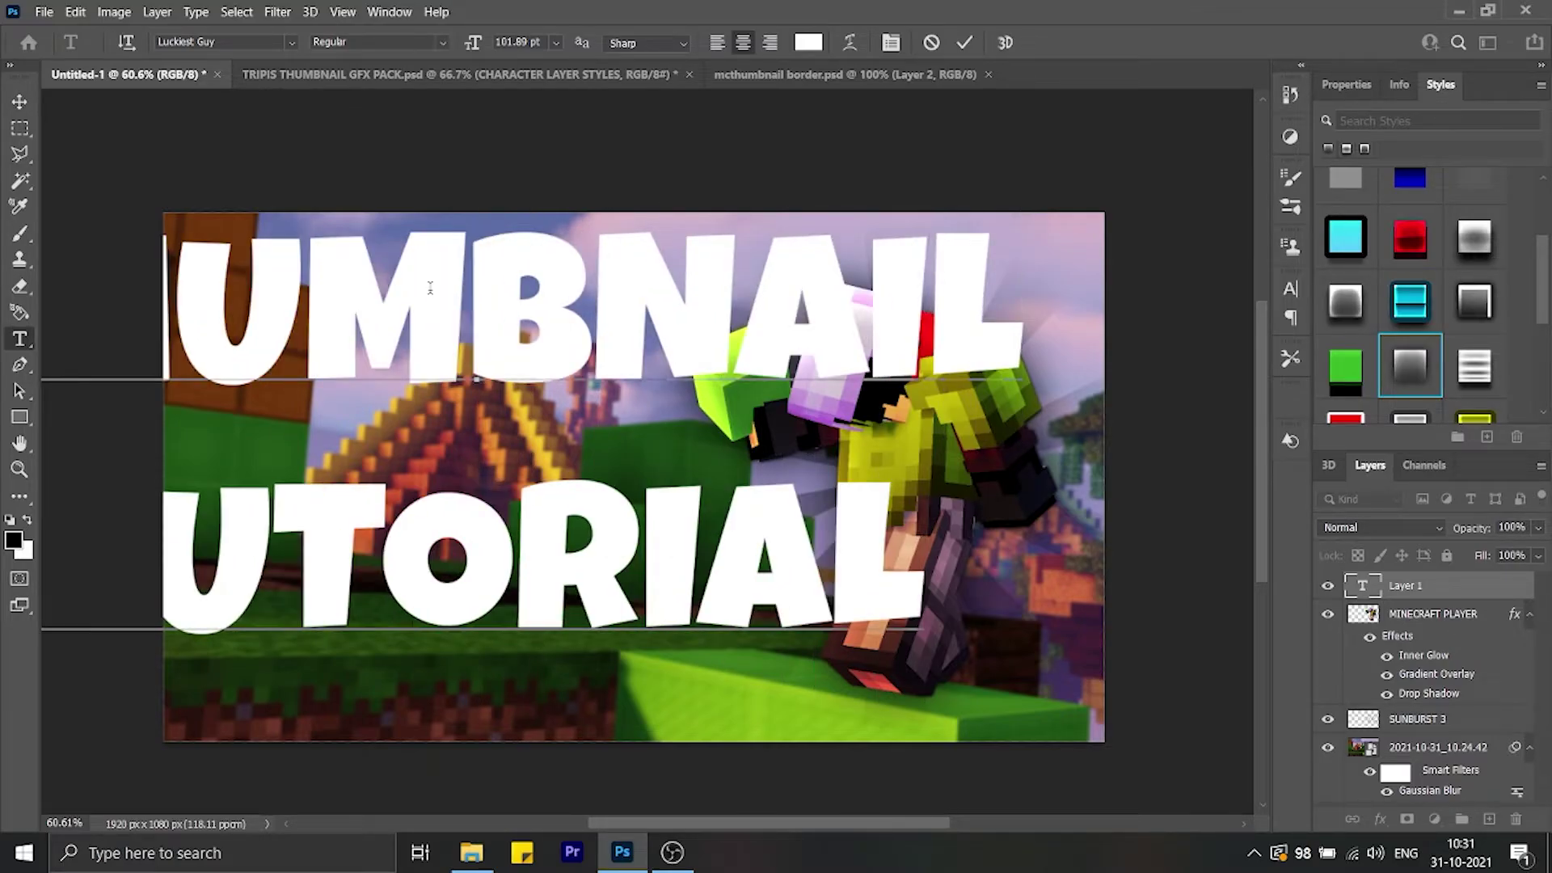
click(21, 100)
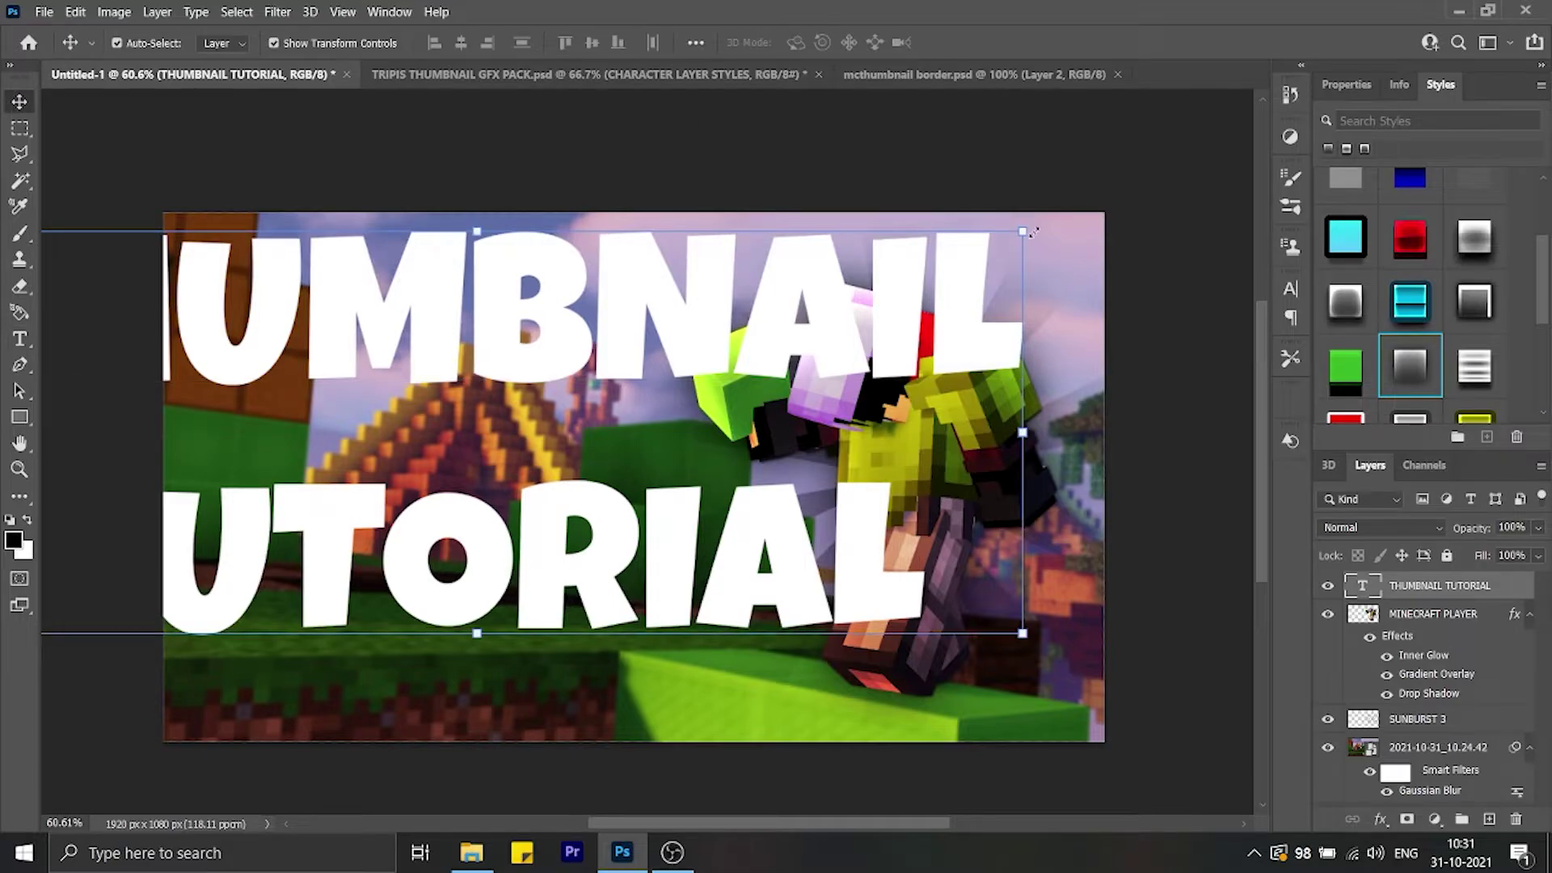
- Scale the title down to fit inside the canvas and move its layer directly below SUNBURST 3, behind the player
drag(1034, 233, 737, 343)
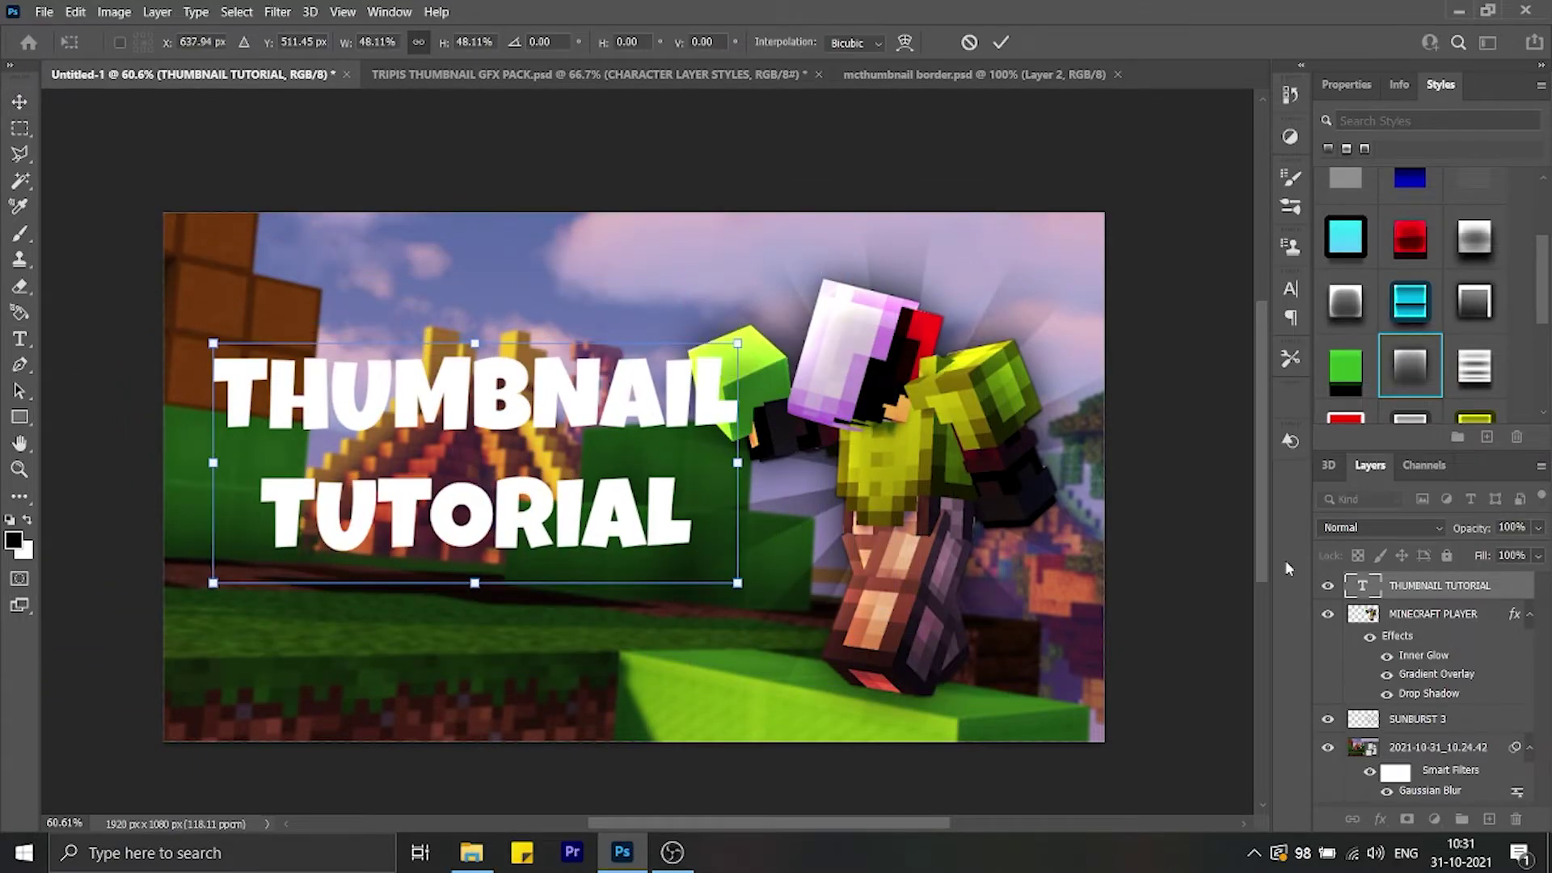
drag(1436, 596, 1440, 732)
key(ctrl+t)
drag(737, 552, 767, 568)
key(Return)
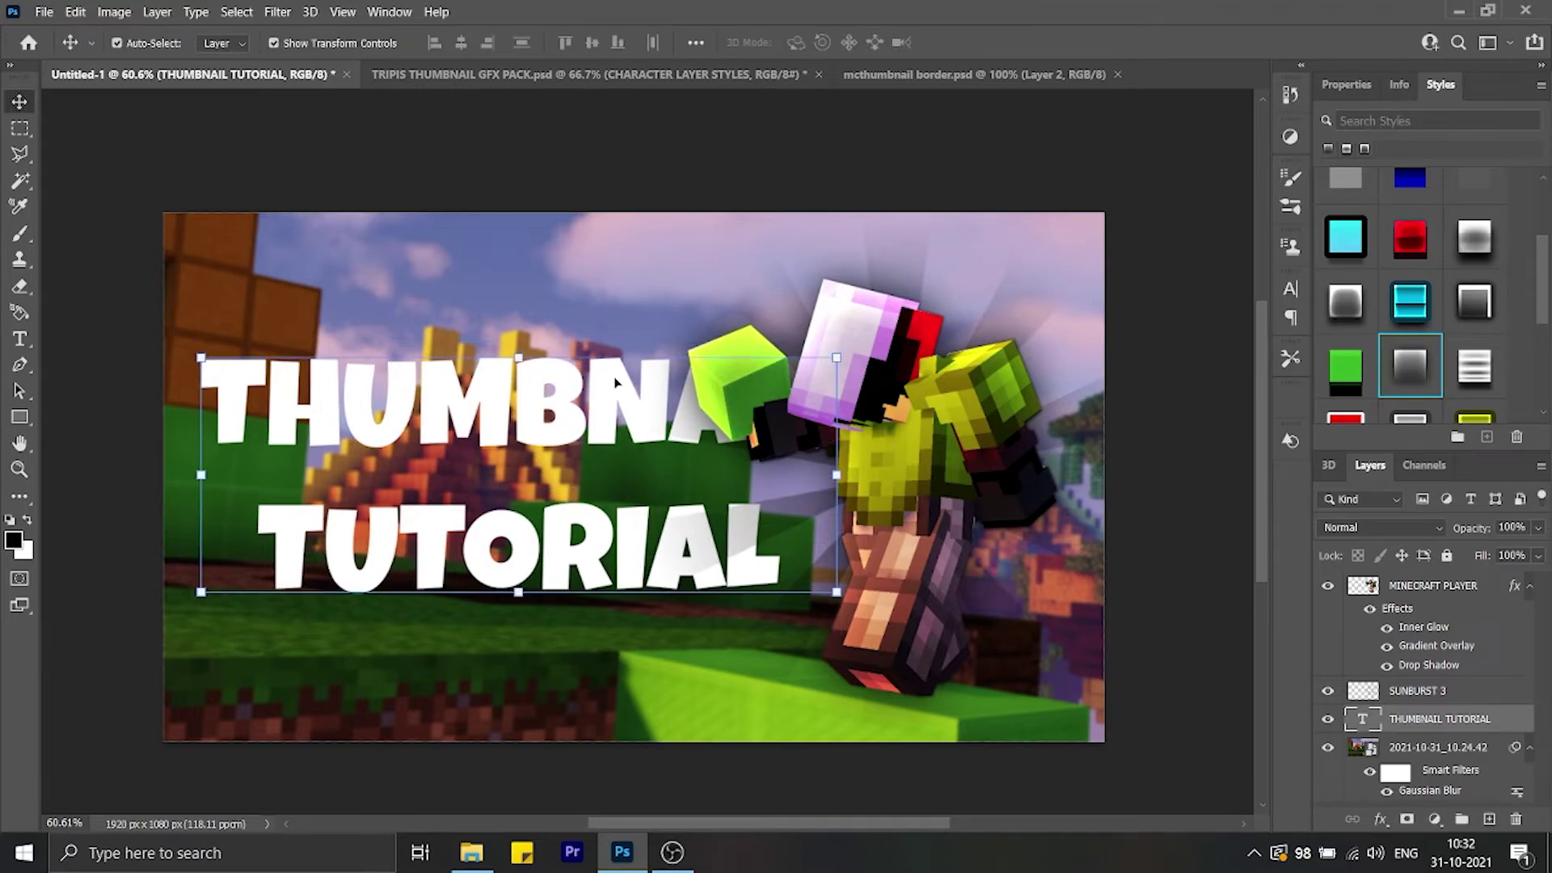
- Try the striped white-and-grey style preset with Bevel & Emboss on the THUMBNAIL TUTORIAL layer
scroll(1352, 323, down, 1)
click(1477, 303)
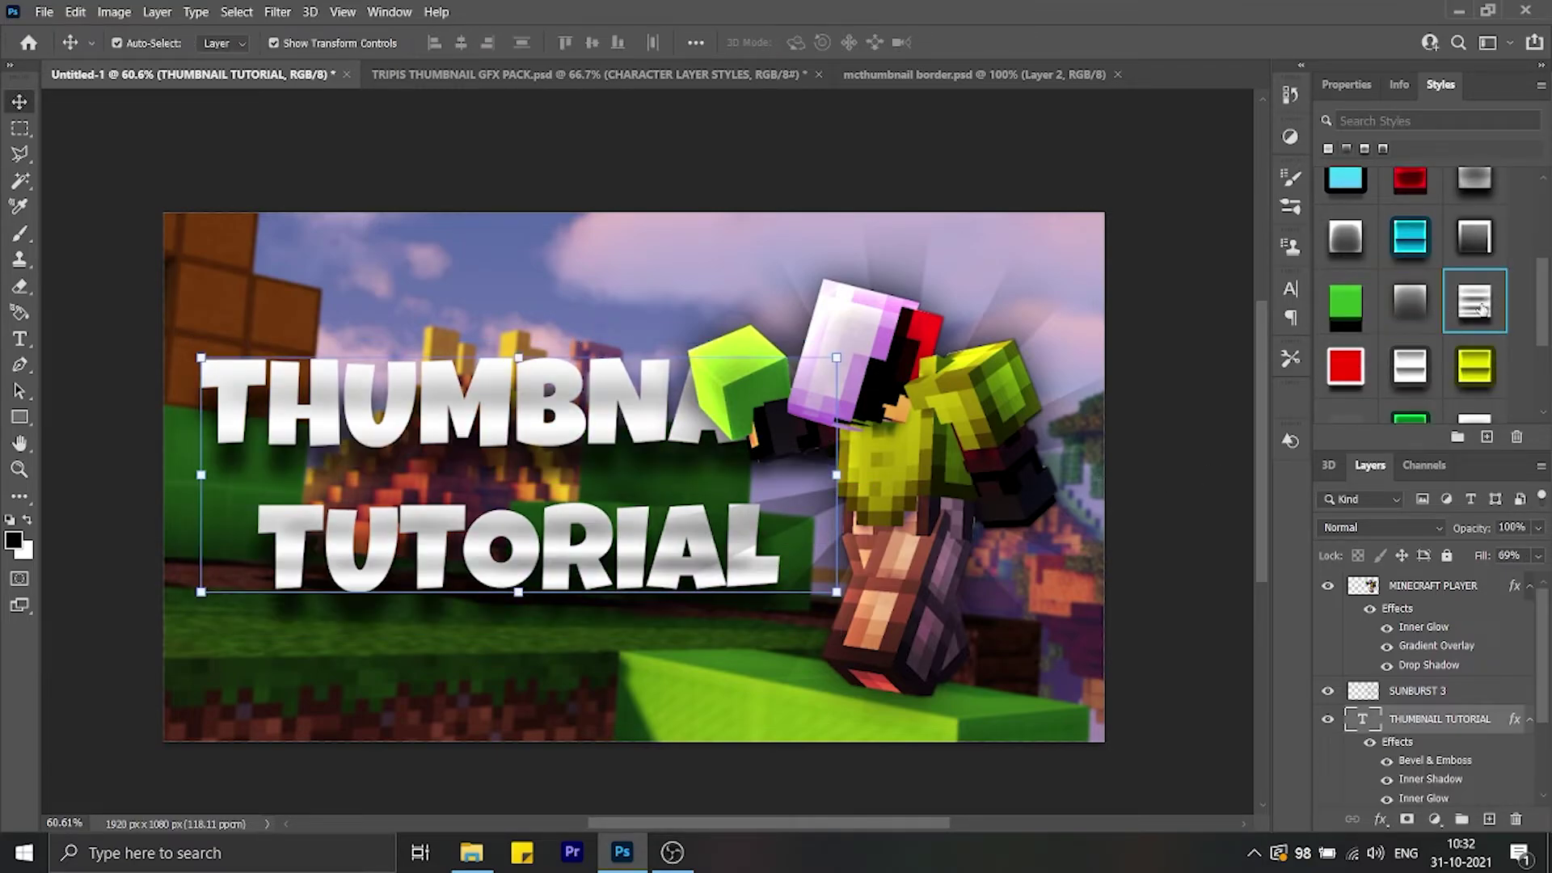
scroll(1443, 282, down, 1)
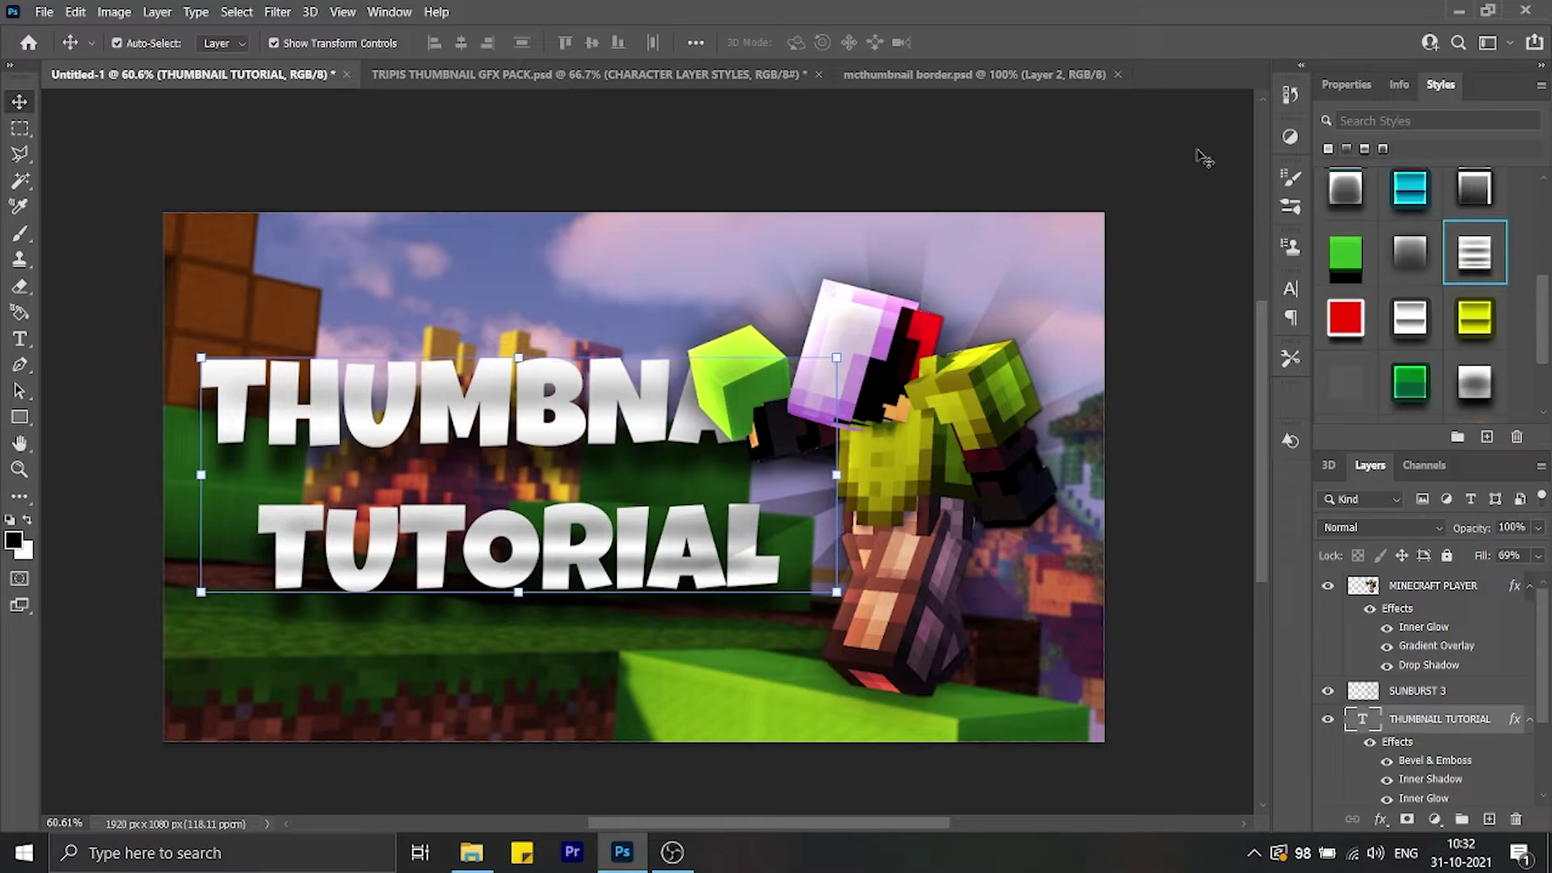
- In the GFX pack document, hide EFFECTS, then show and expand the TEXT LAYER STYLES group to view its text styles
click(566, 74)
scroll(1350, 663, down, 1)
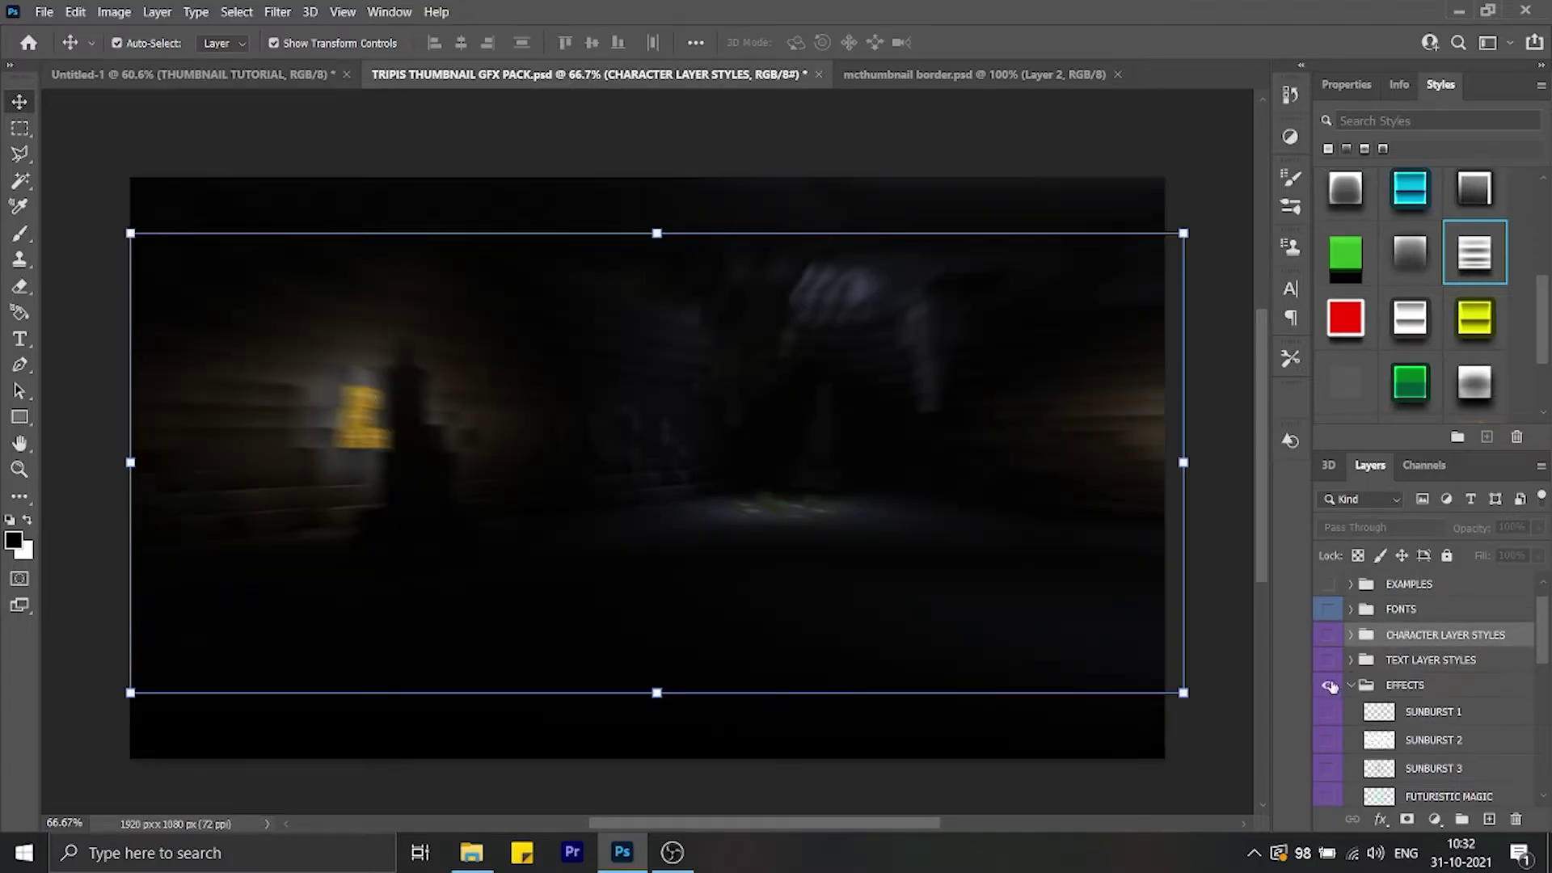
scroll(1366, 638, up, 1)
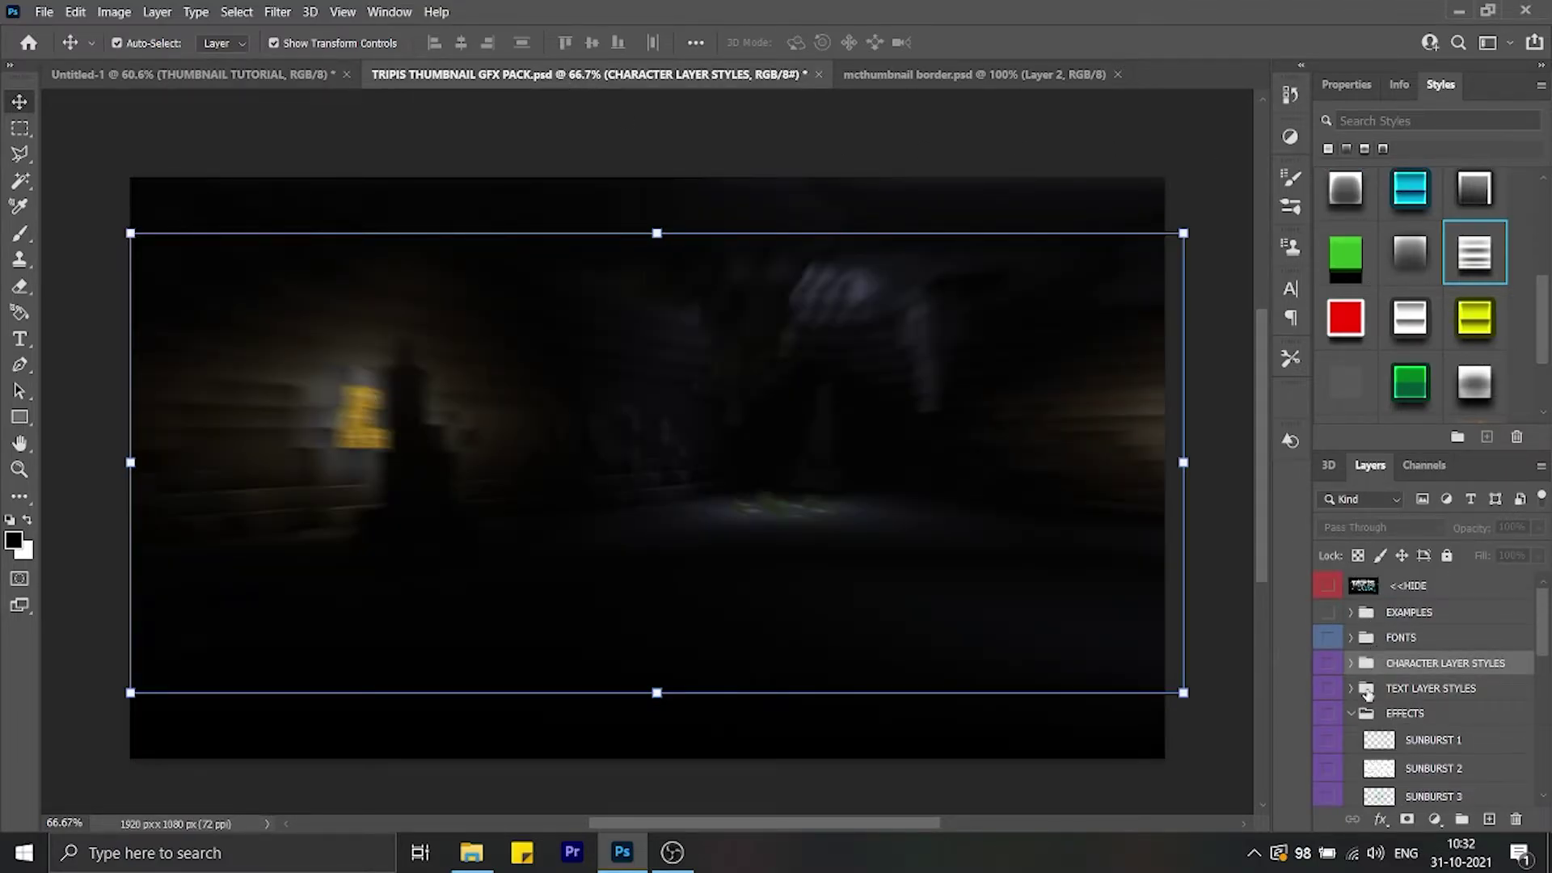
click(1366, 689)
click(1328, 688)
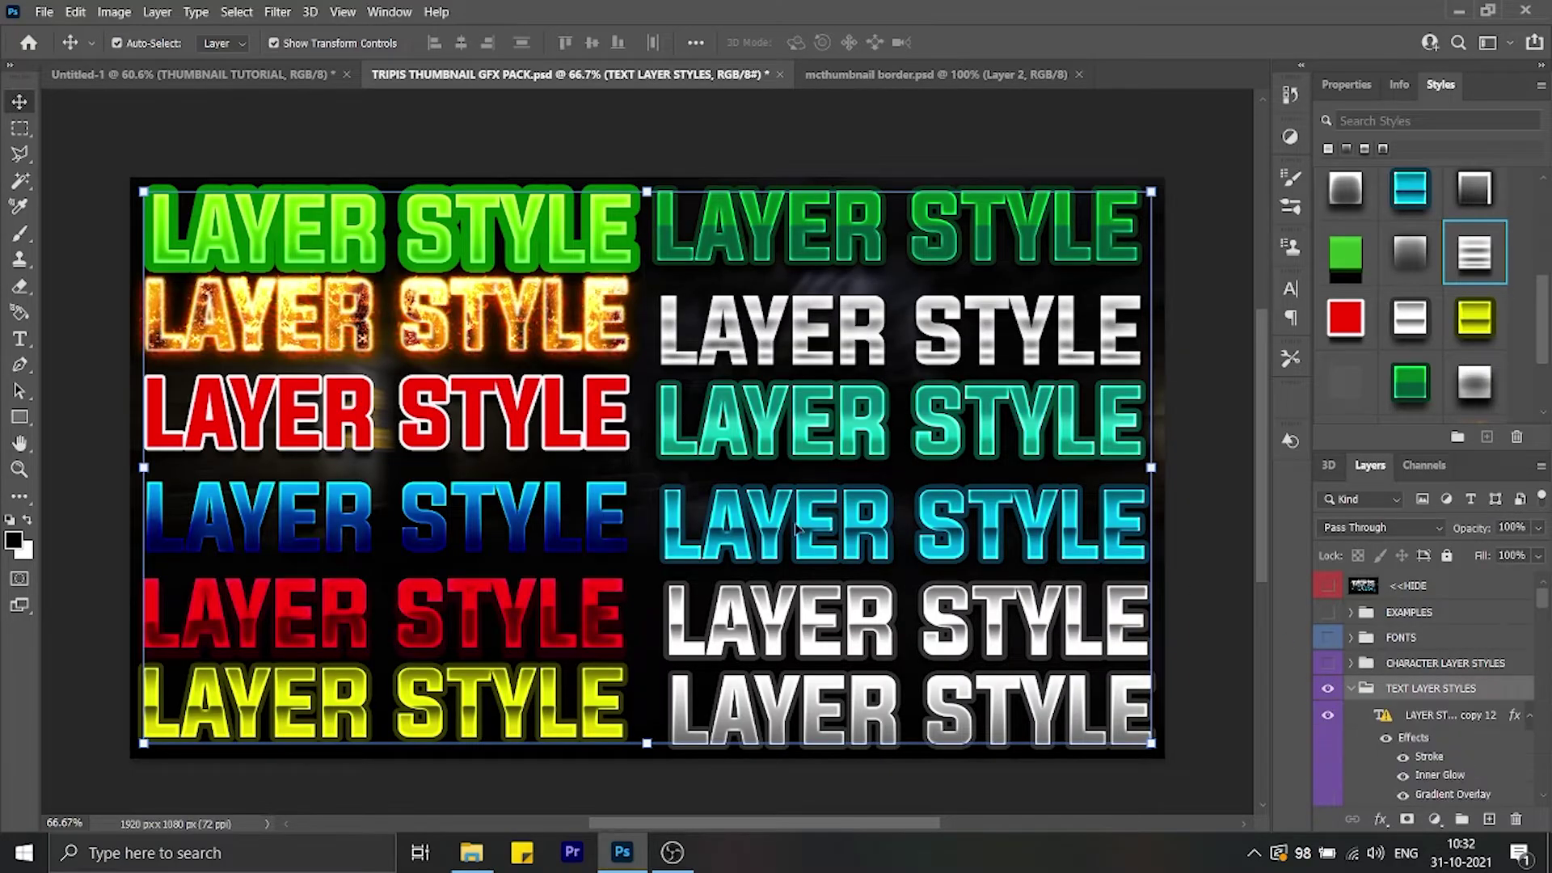
scroll(1404, 671, down, 3)
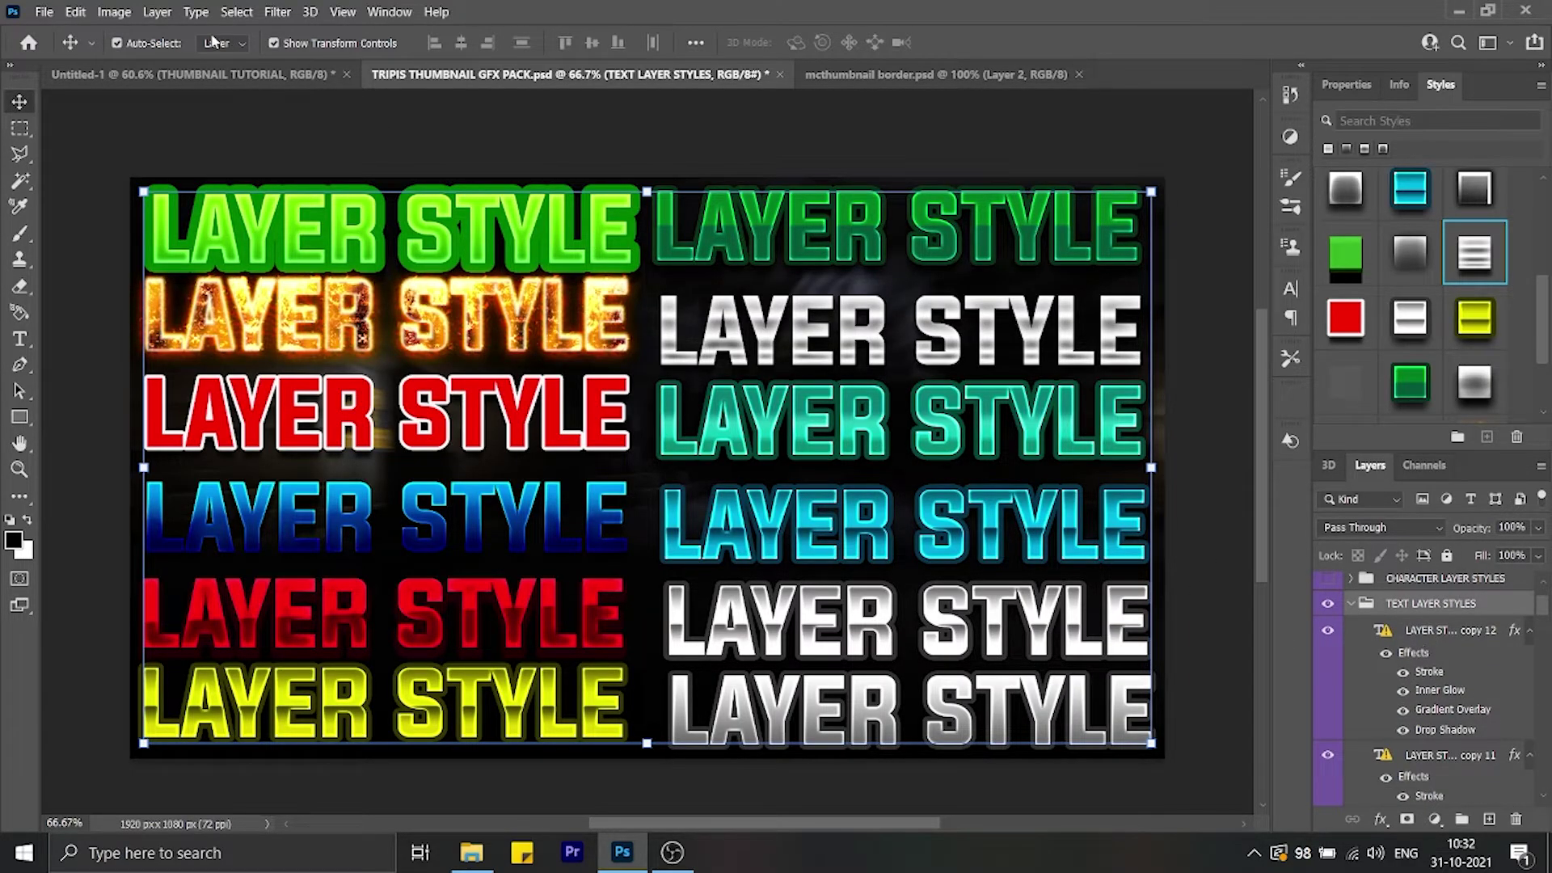
- Apply the white gradient preset with thick dark Stroke, Inner Glow and Drop Shadow to the THUMBNAIL TUTORIAL layer, then deselect it
click(211, 73)
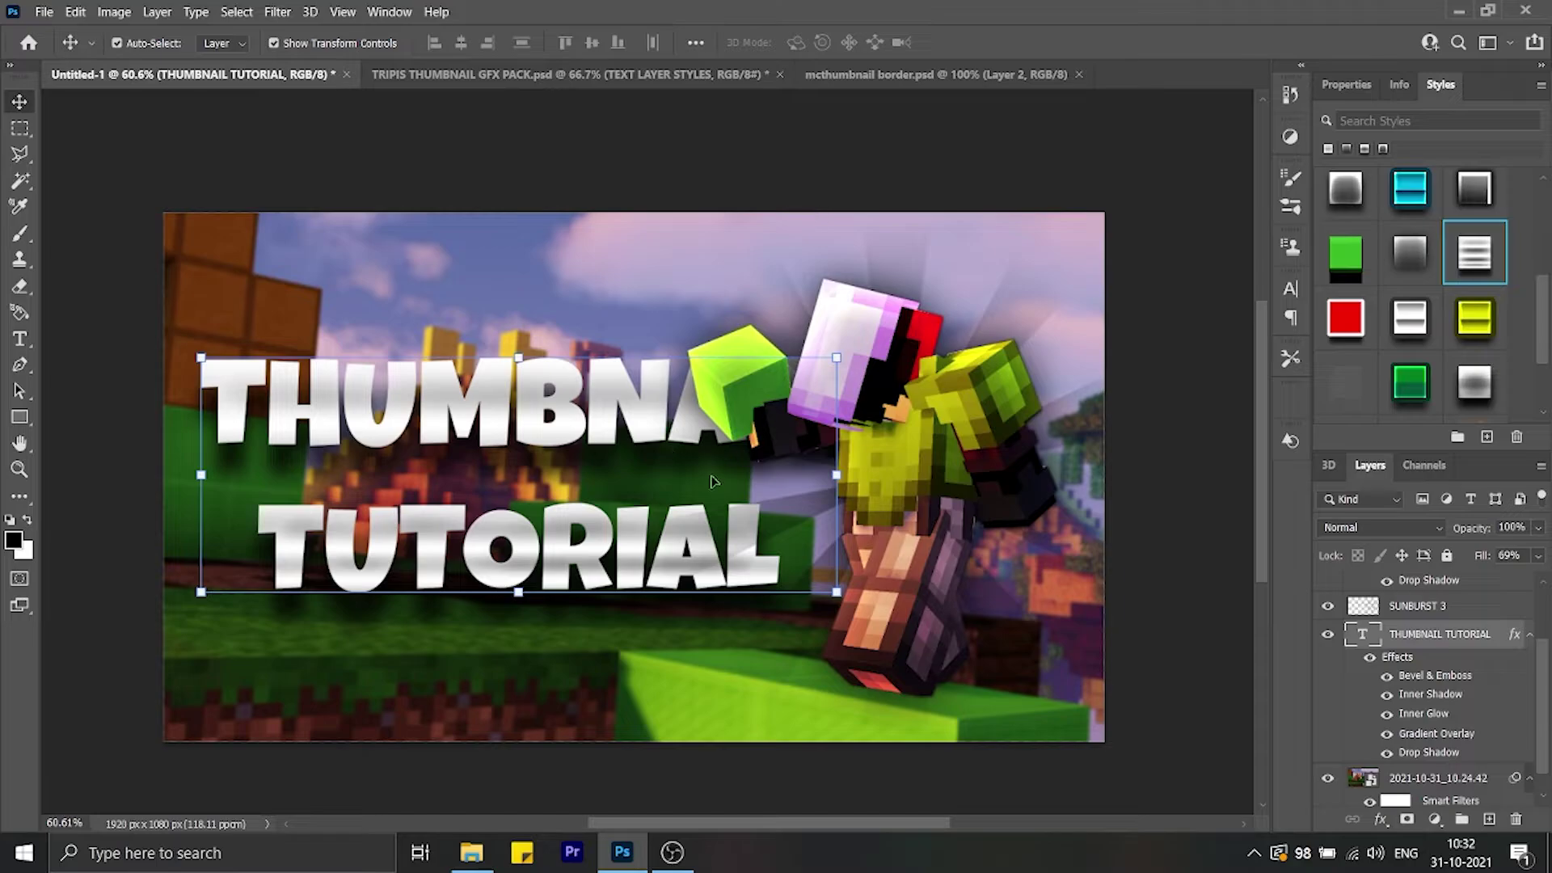
scroll(1437, 333, down, 1)
click(1406, 273)
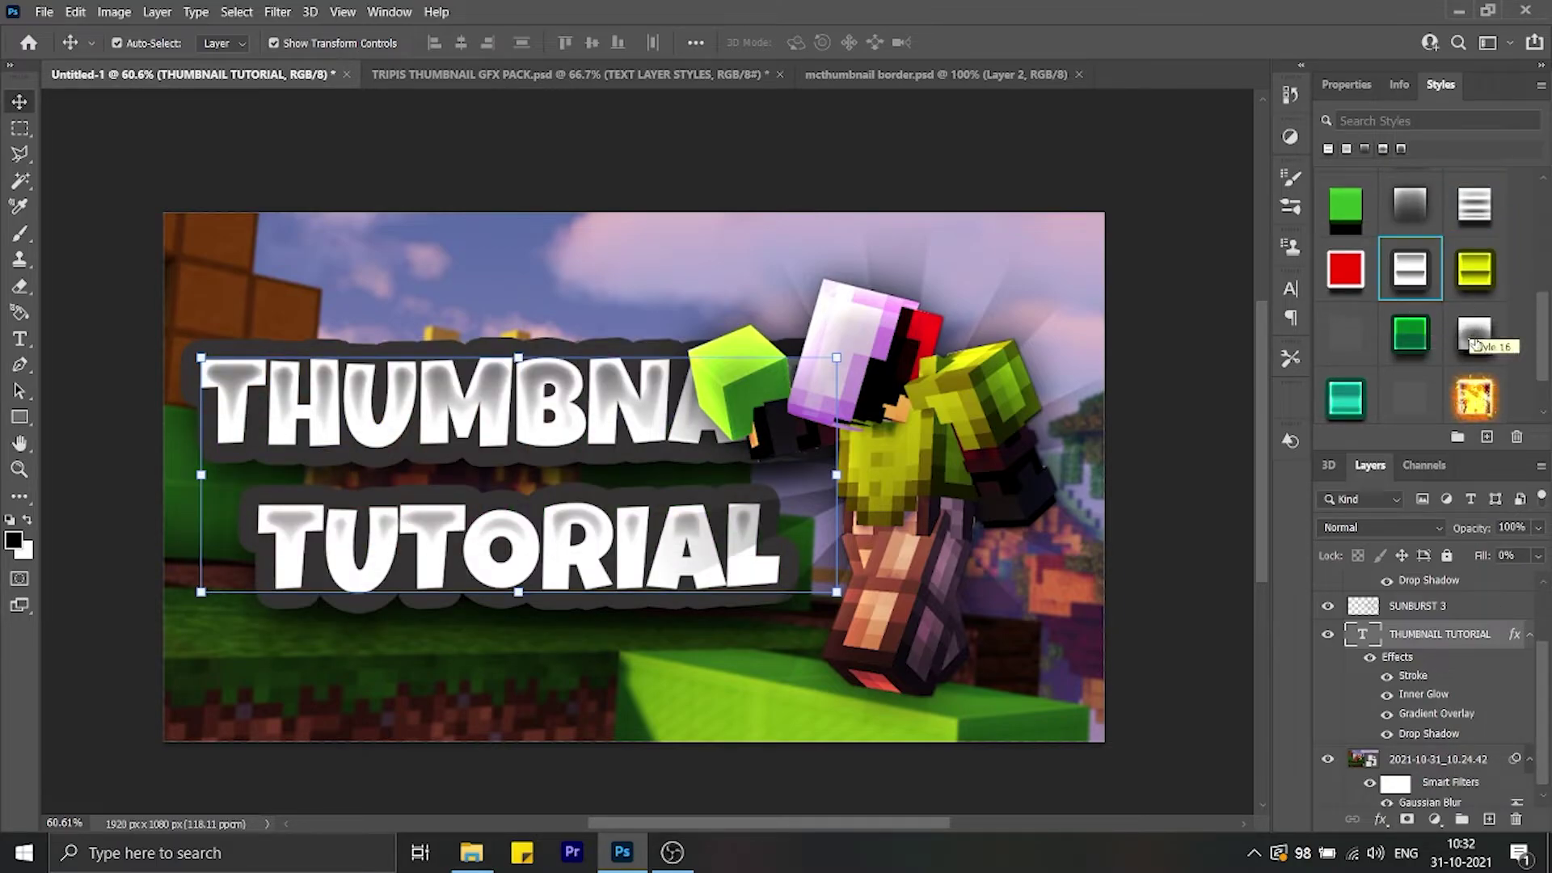
scroll(1380, 350, down, 1)
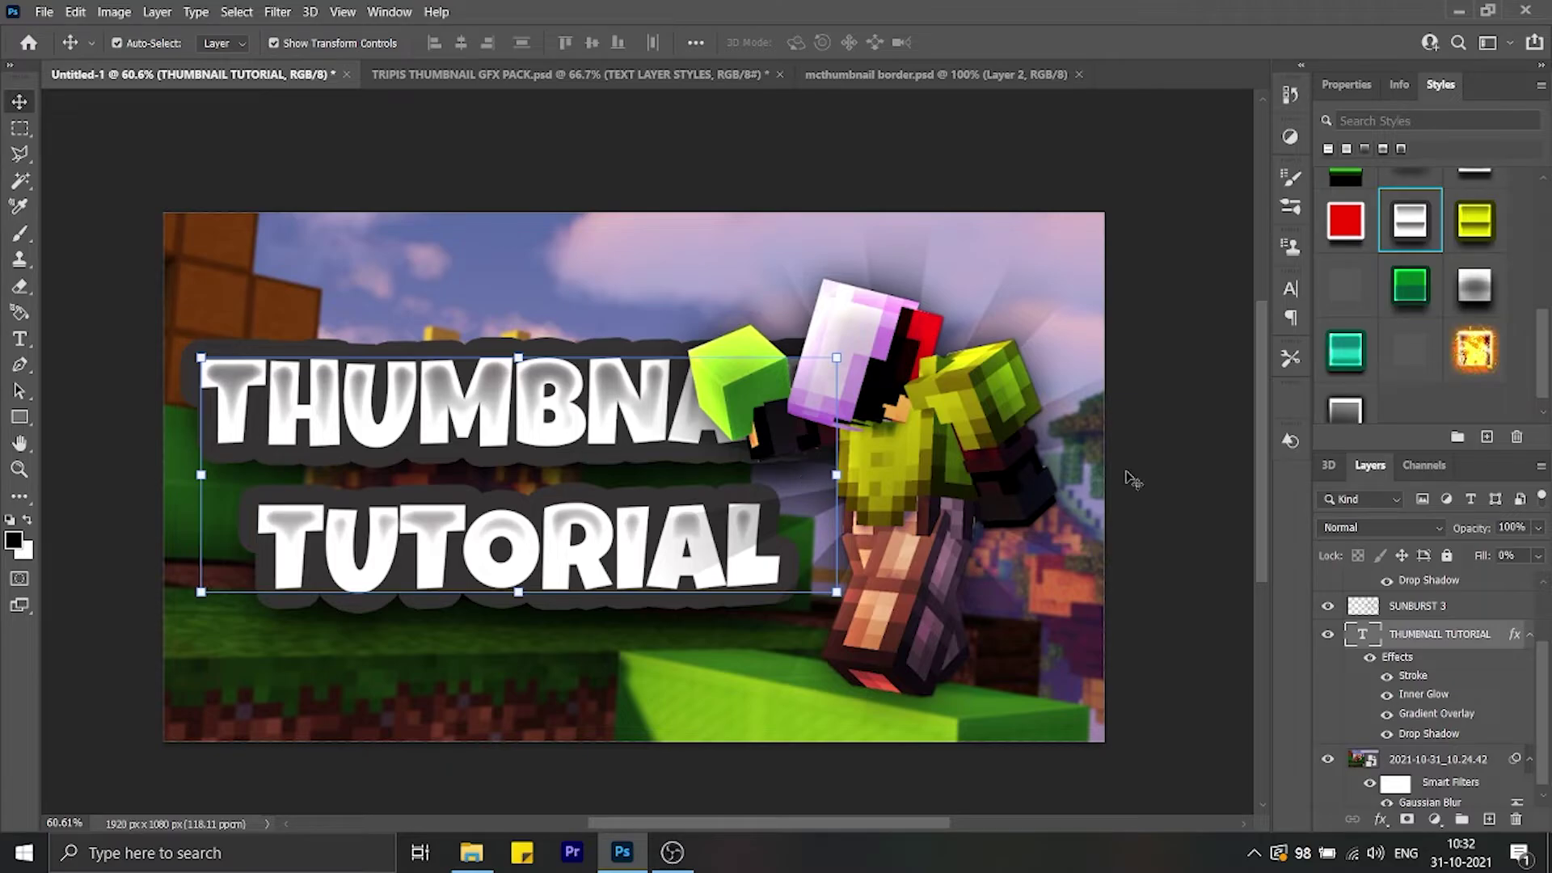
click(1173, 463)
- In the GFX pack document, hide TEXT LAYER STYLES and copy the COLOR OVERLAY 2 layer into the Untitled-1 thumbnail document
click(499, 74)
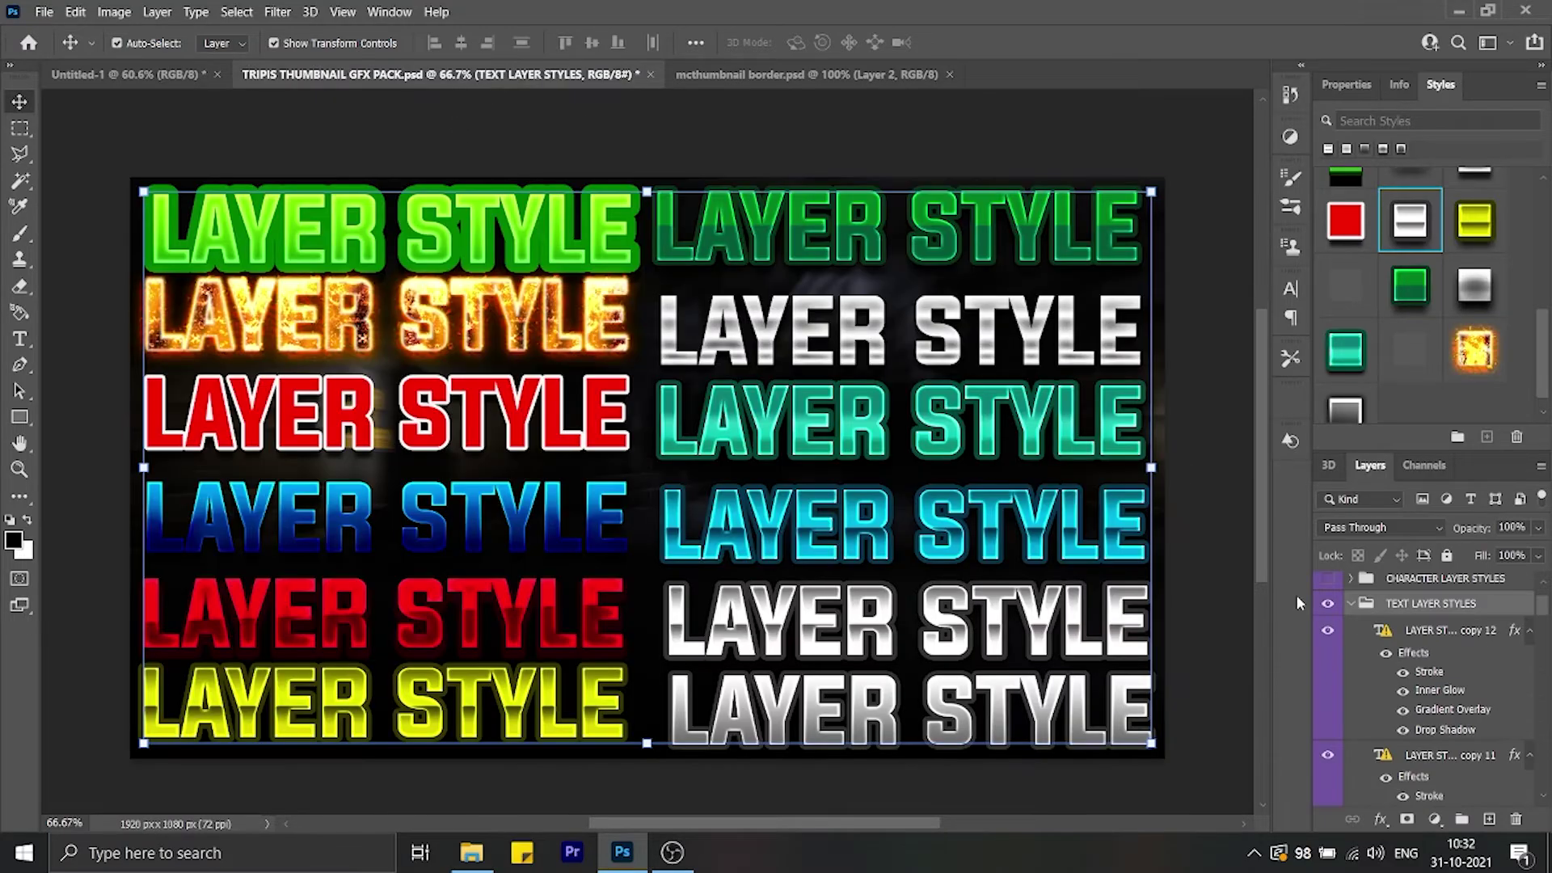
scroll(1389, 722, up, 2)
scroll(1350, 647, up, 3)
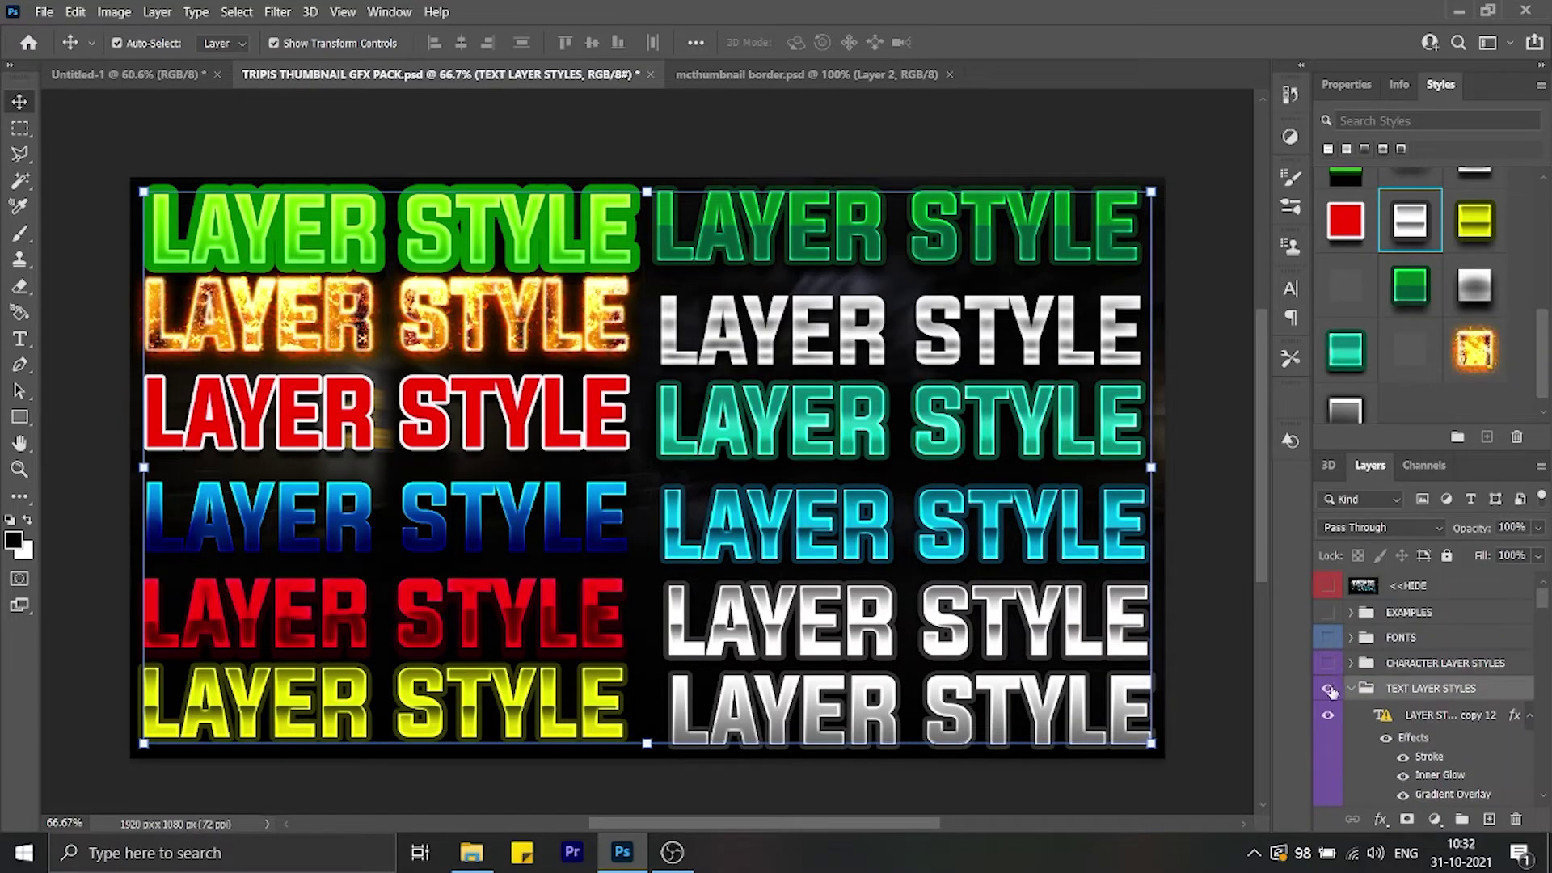
click(1328, 688)
scroll(1377, 700, down, 5)
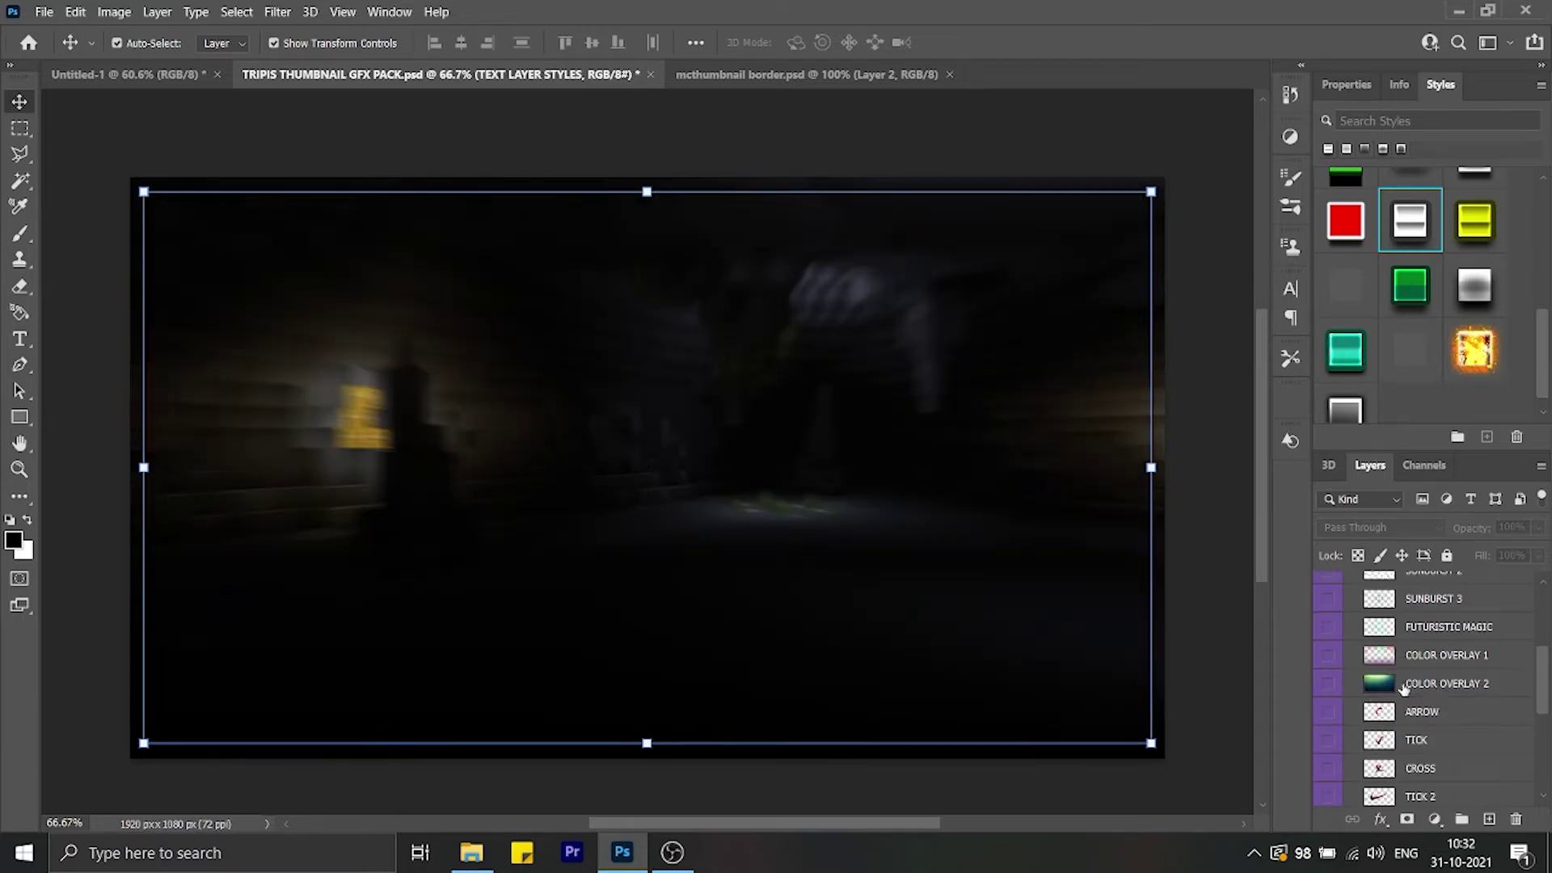
drag(1404, 686, 655, 520)
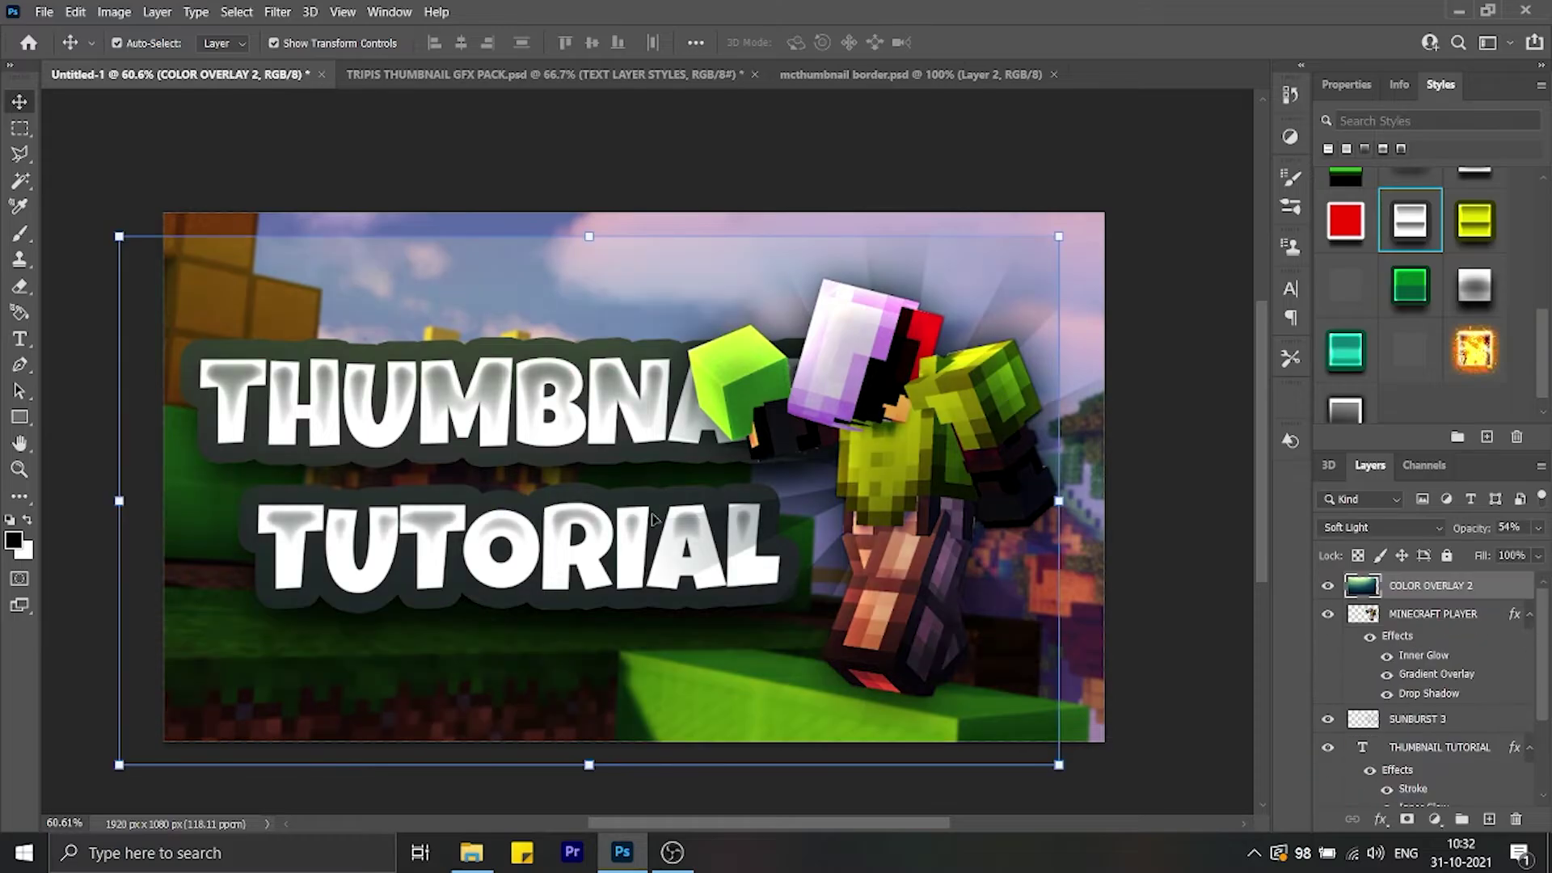
- Reposition and scale COLOR OVERLAY 2 to about 106% so it covers the whole canvas, then commit and deselect it
drag(1061, 765, 1072, 743)
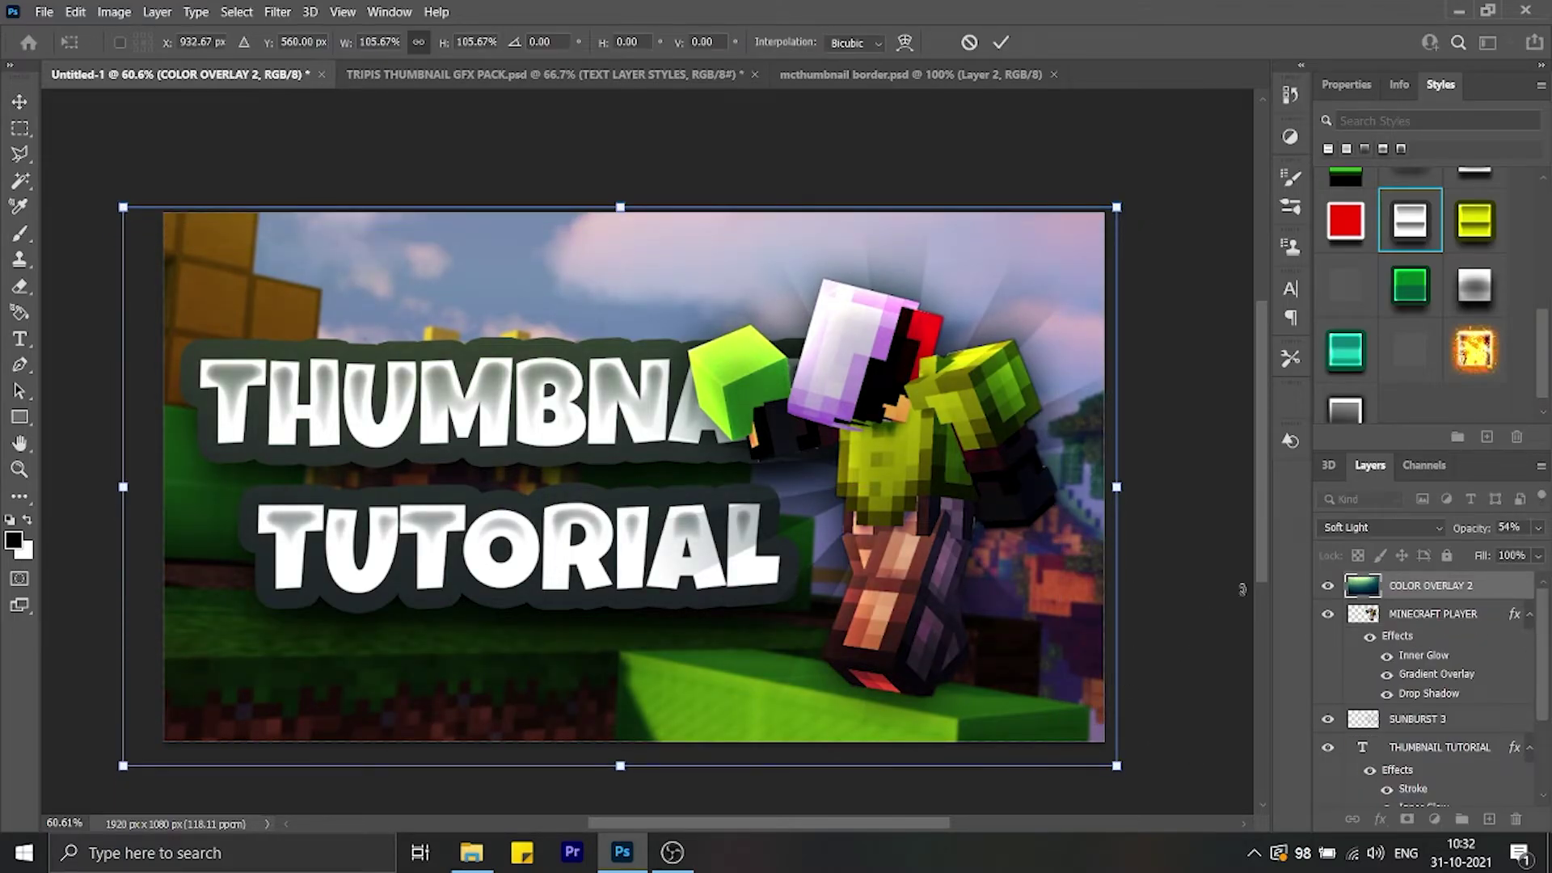
scroll(1217, 485, down, 5)
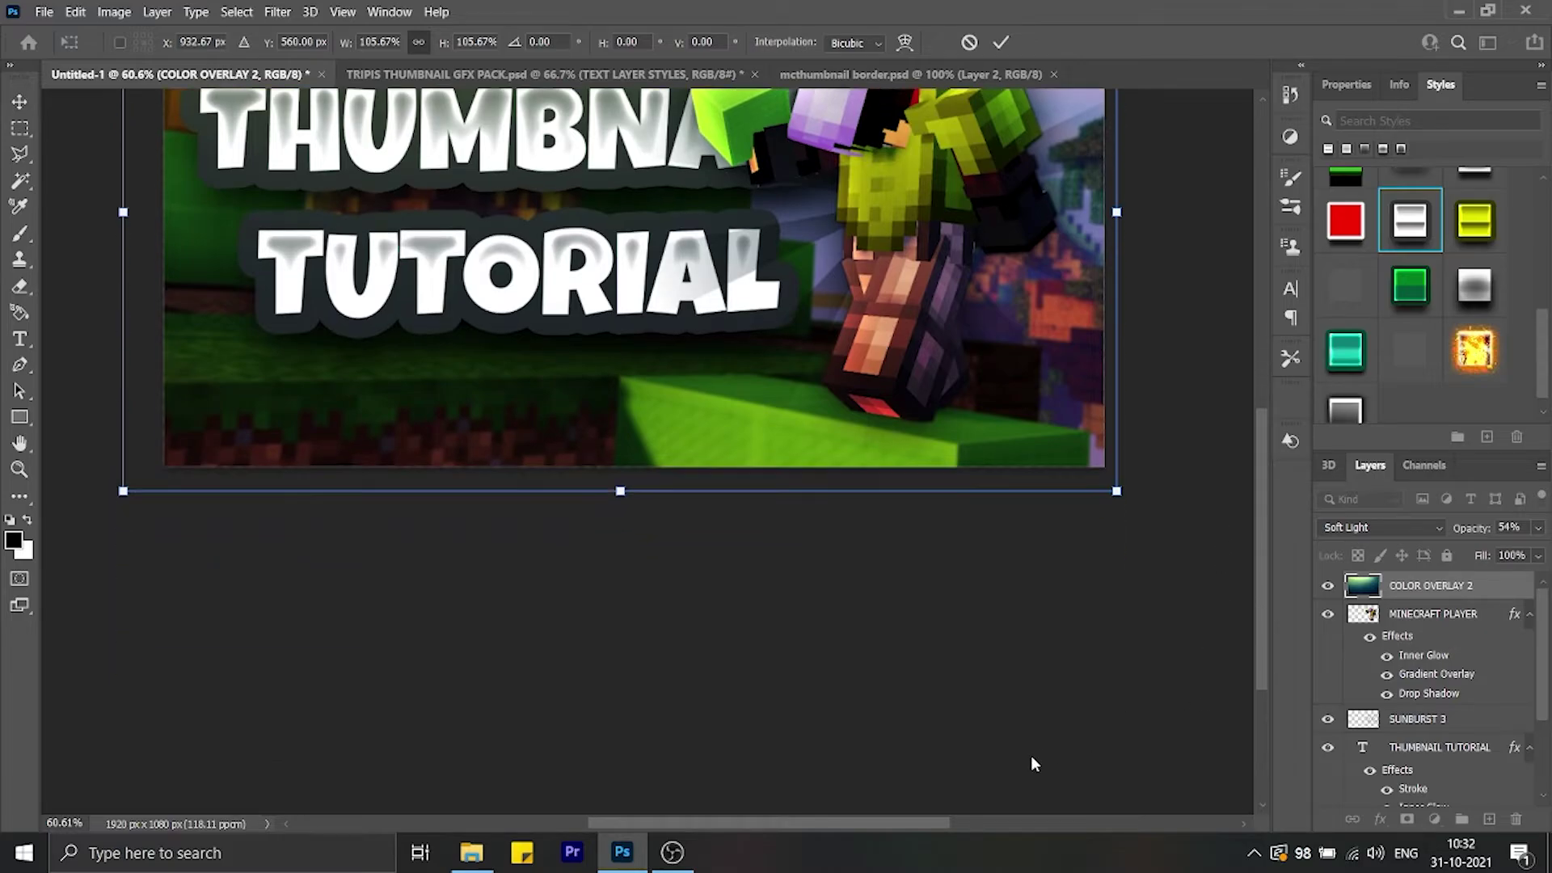
key(Return)
click(1009, 738)
scroll(981, 692, up, 5)
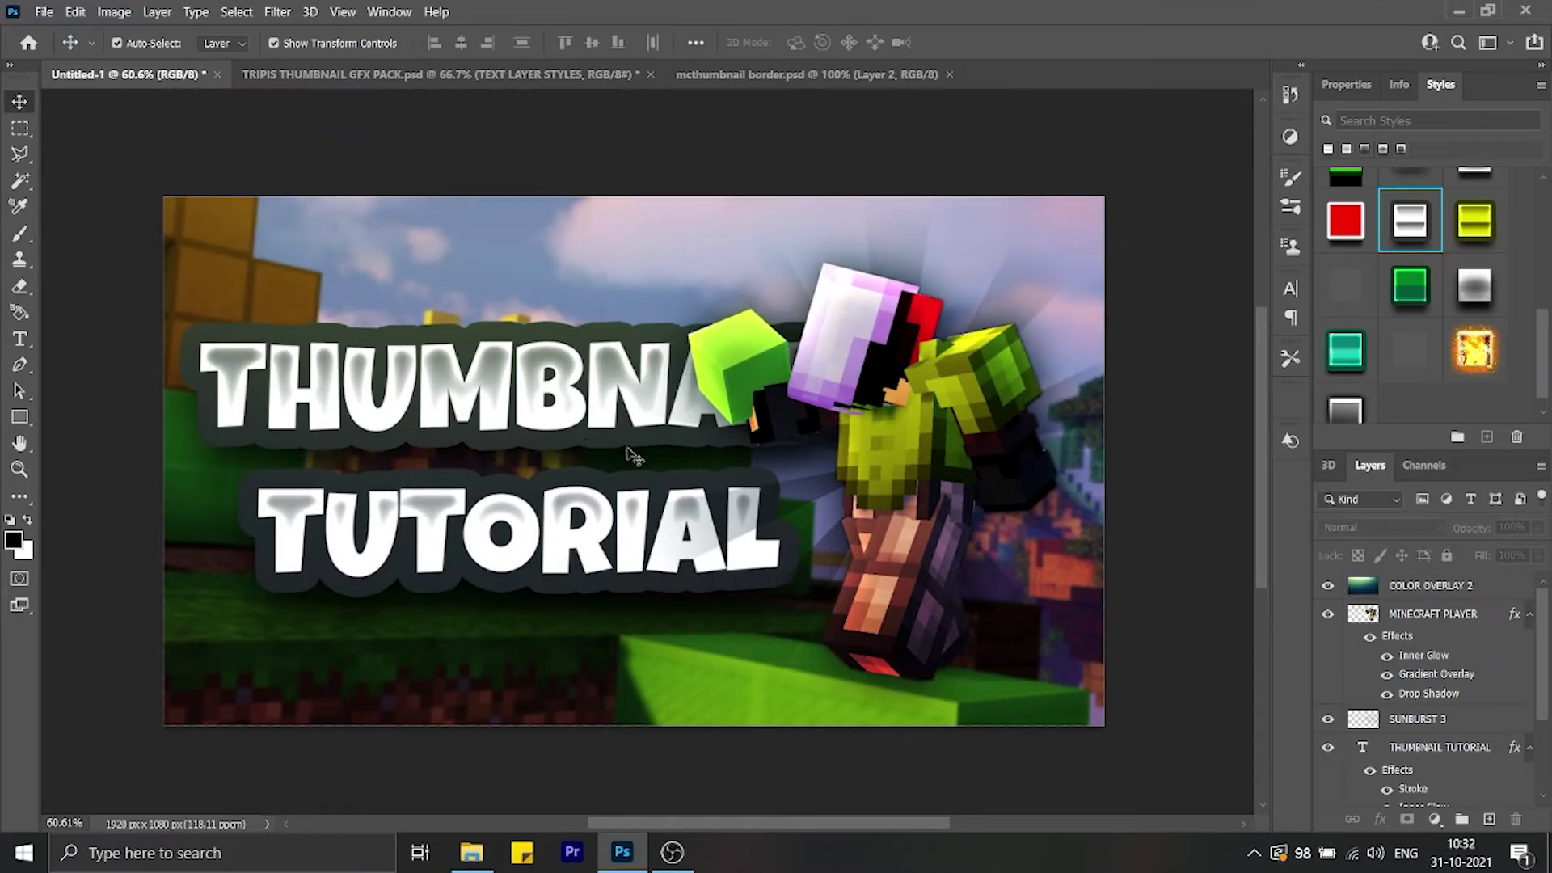
- Copy the border frame, Layer 4, from mcthumbnail border.psd into the Untitled-1 thumbnail document
click(760, 72)
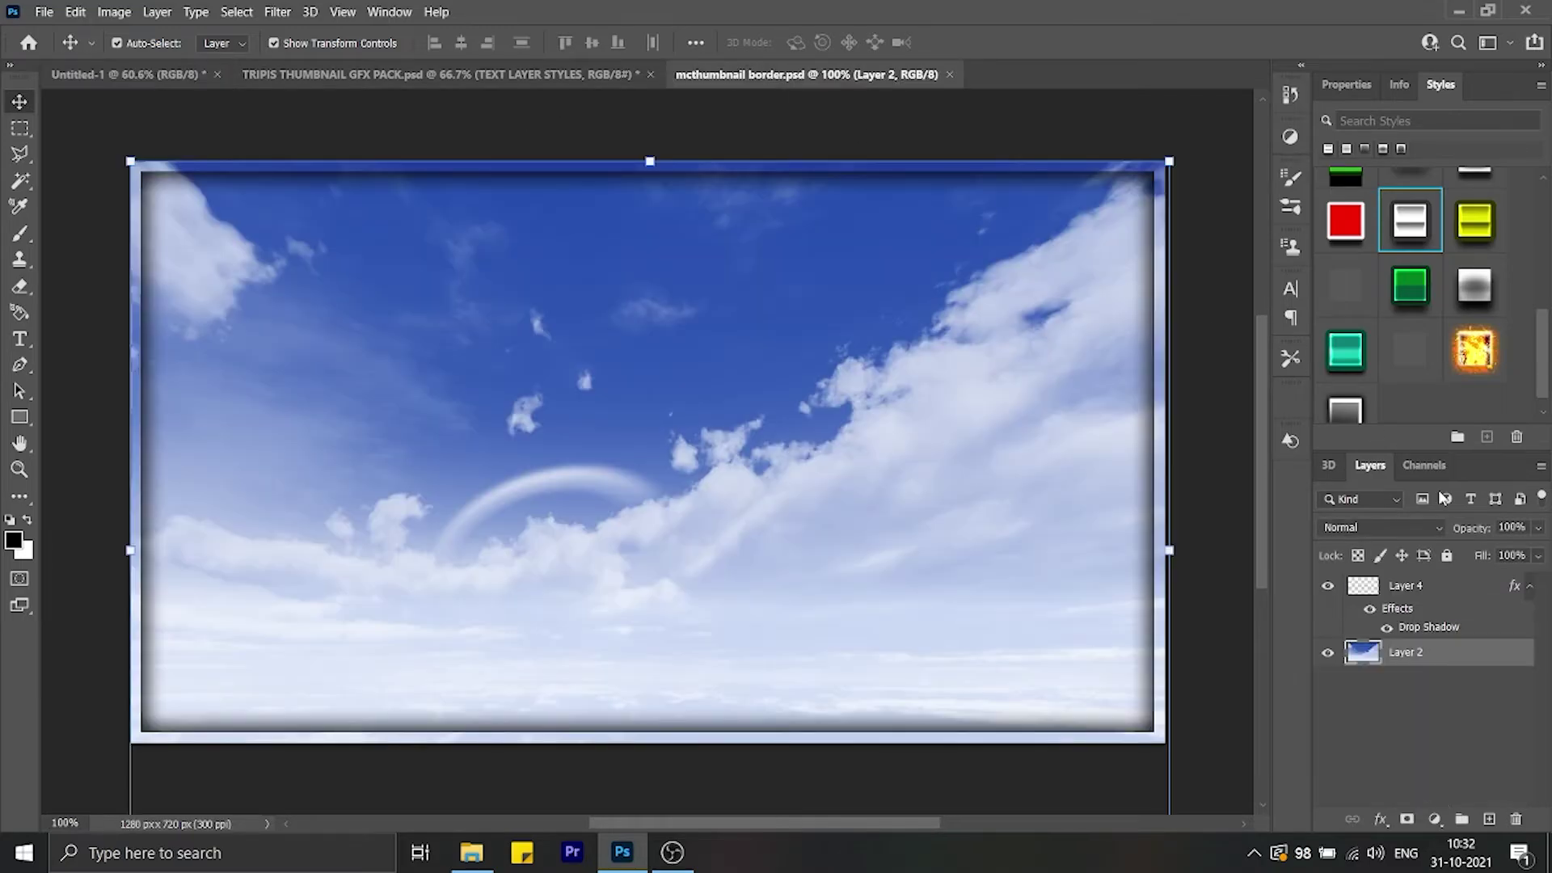
click(1425, 594)
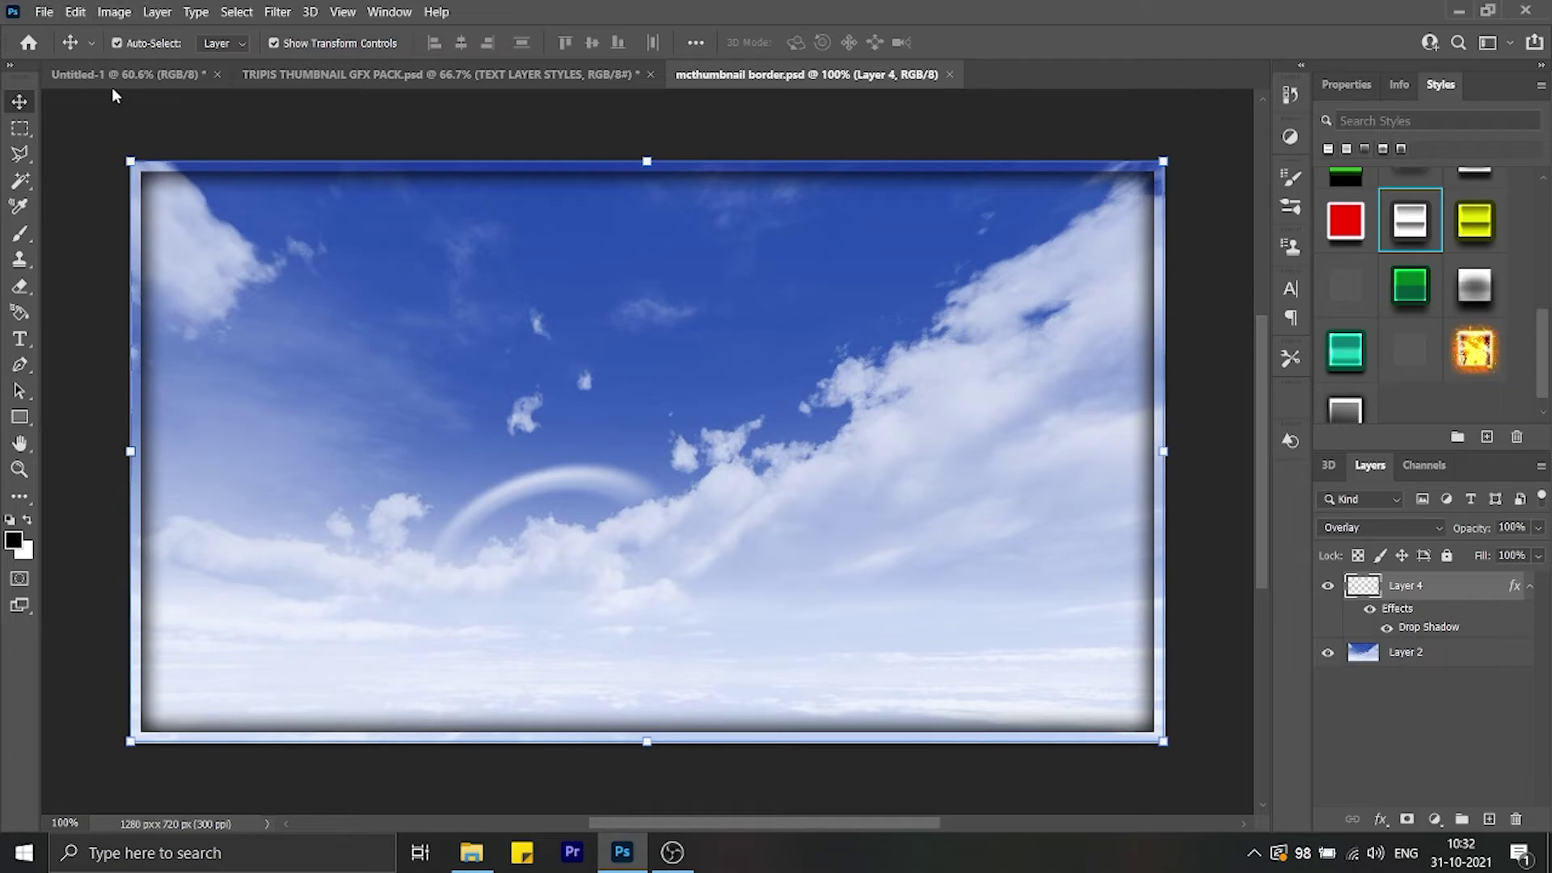
click(130, 74)
drag(212, 111, 879, 396)
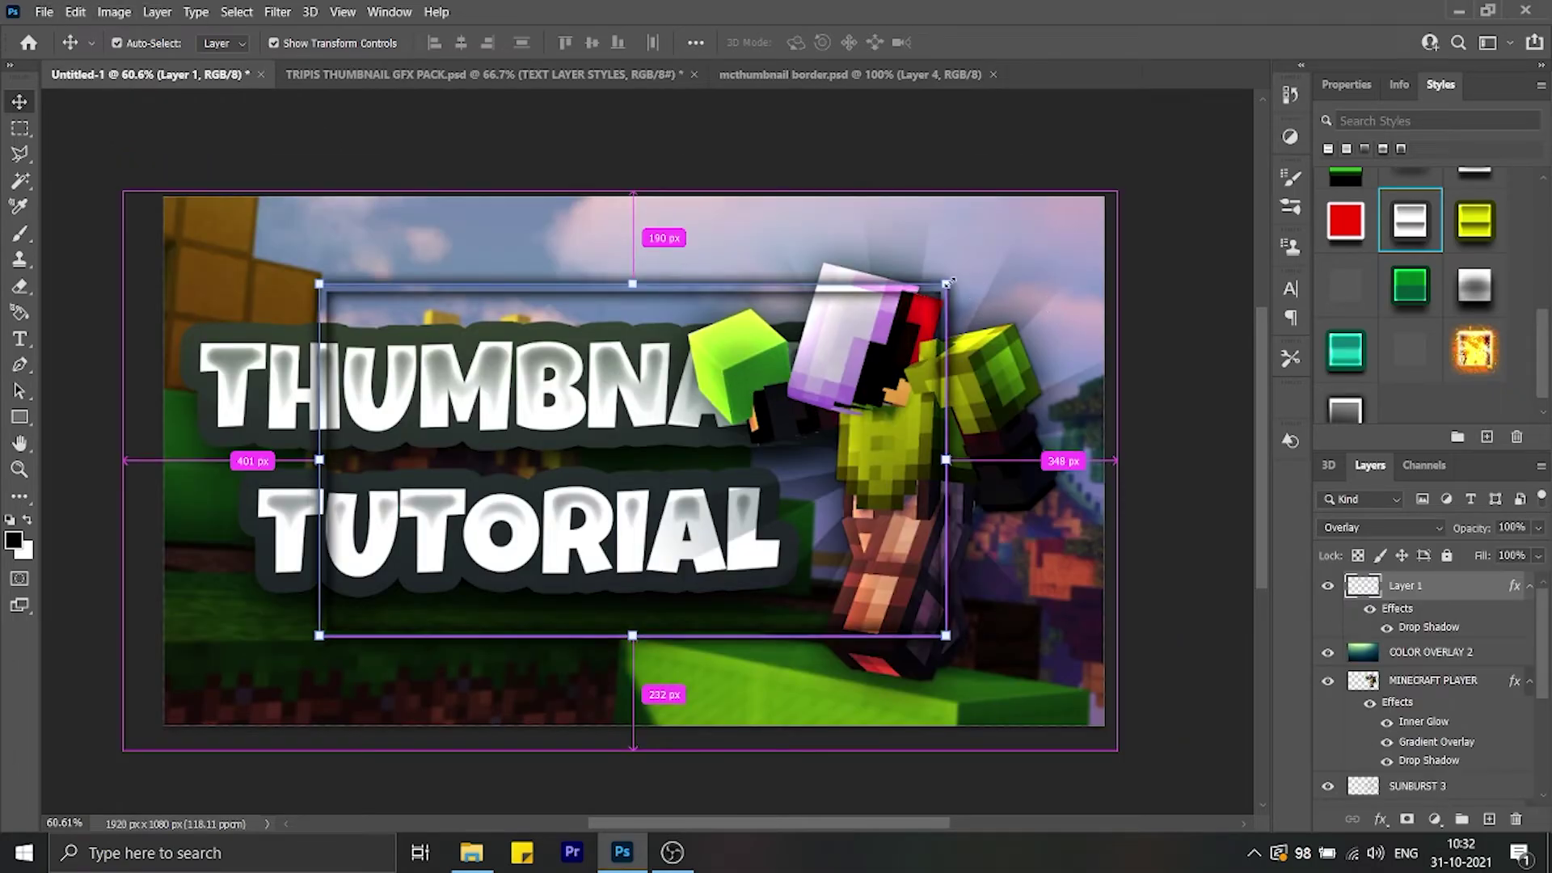
- Scale the border layer to about 150% so it frames the full canvas, then commit and deselect it
drag(948, 283, 1104, 195)
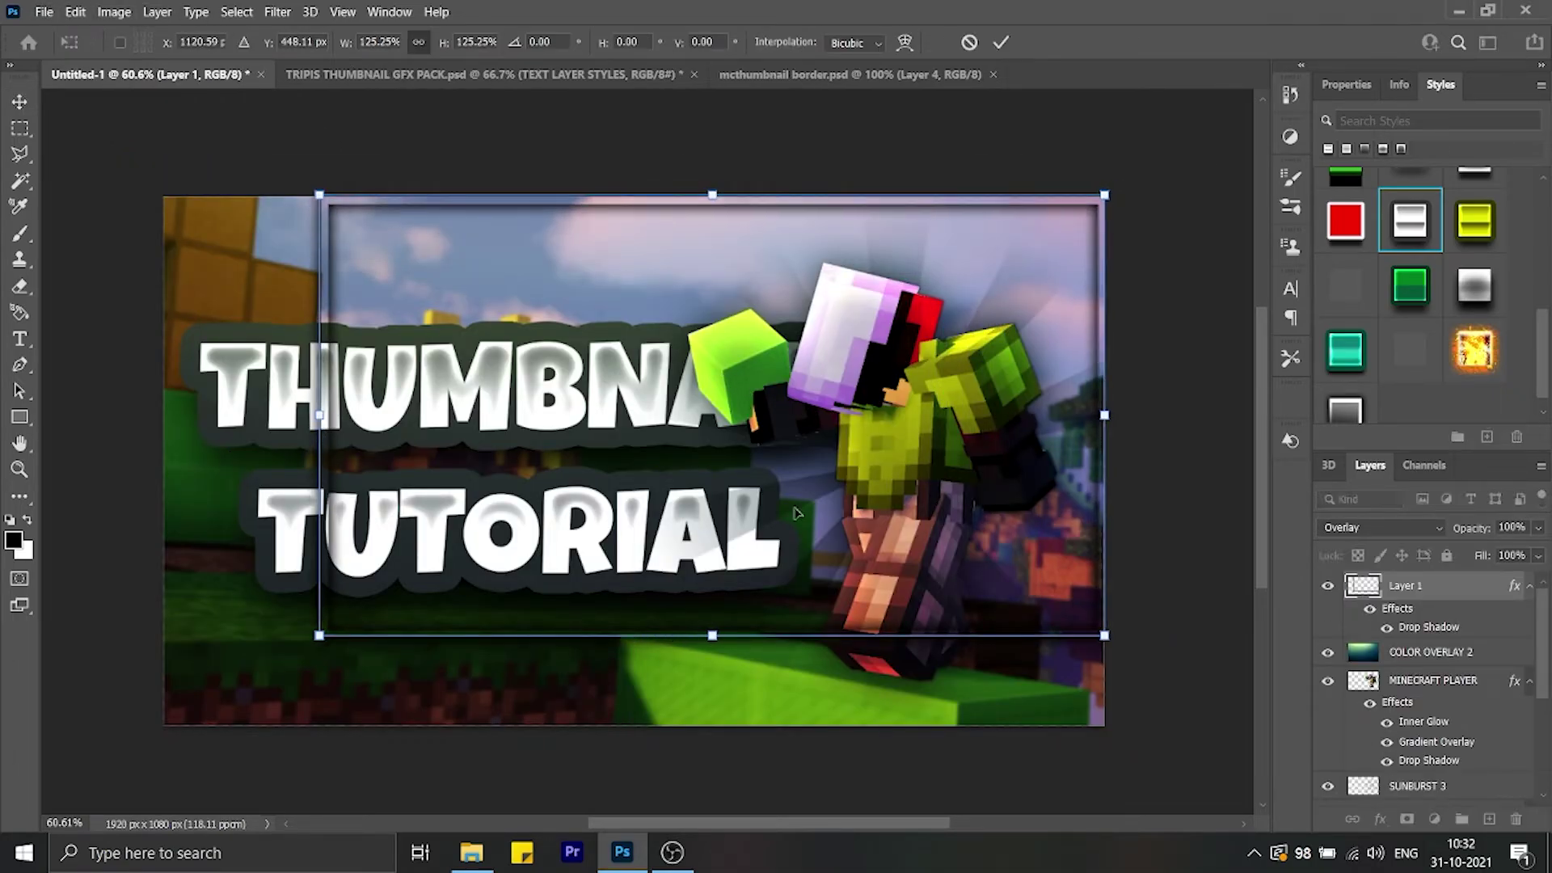
drag(328, 631, 165, 711)
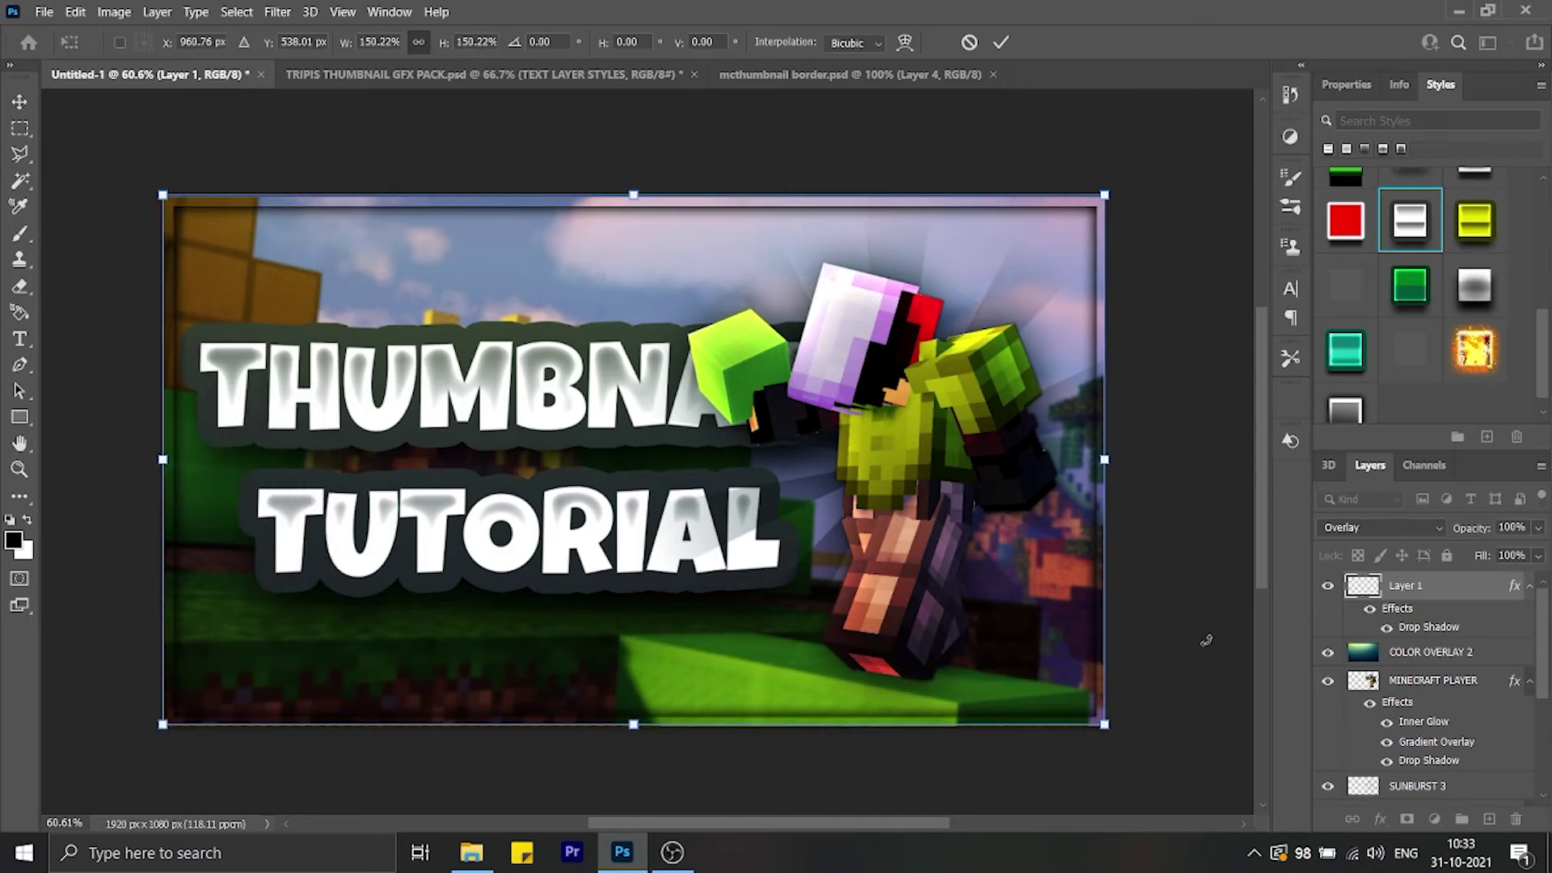
scroll(1189, 631, down, 3)
key(Return)
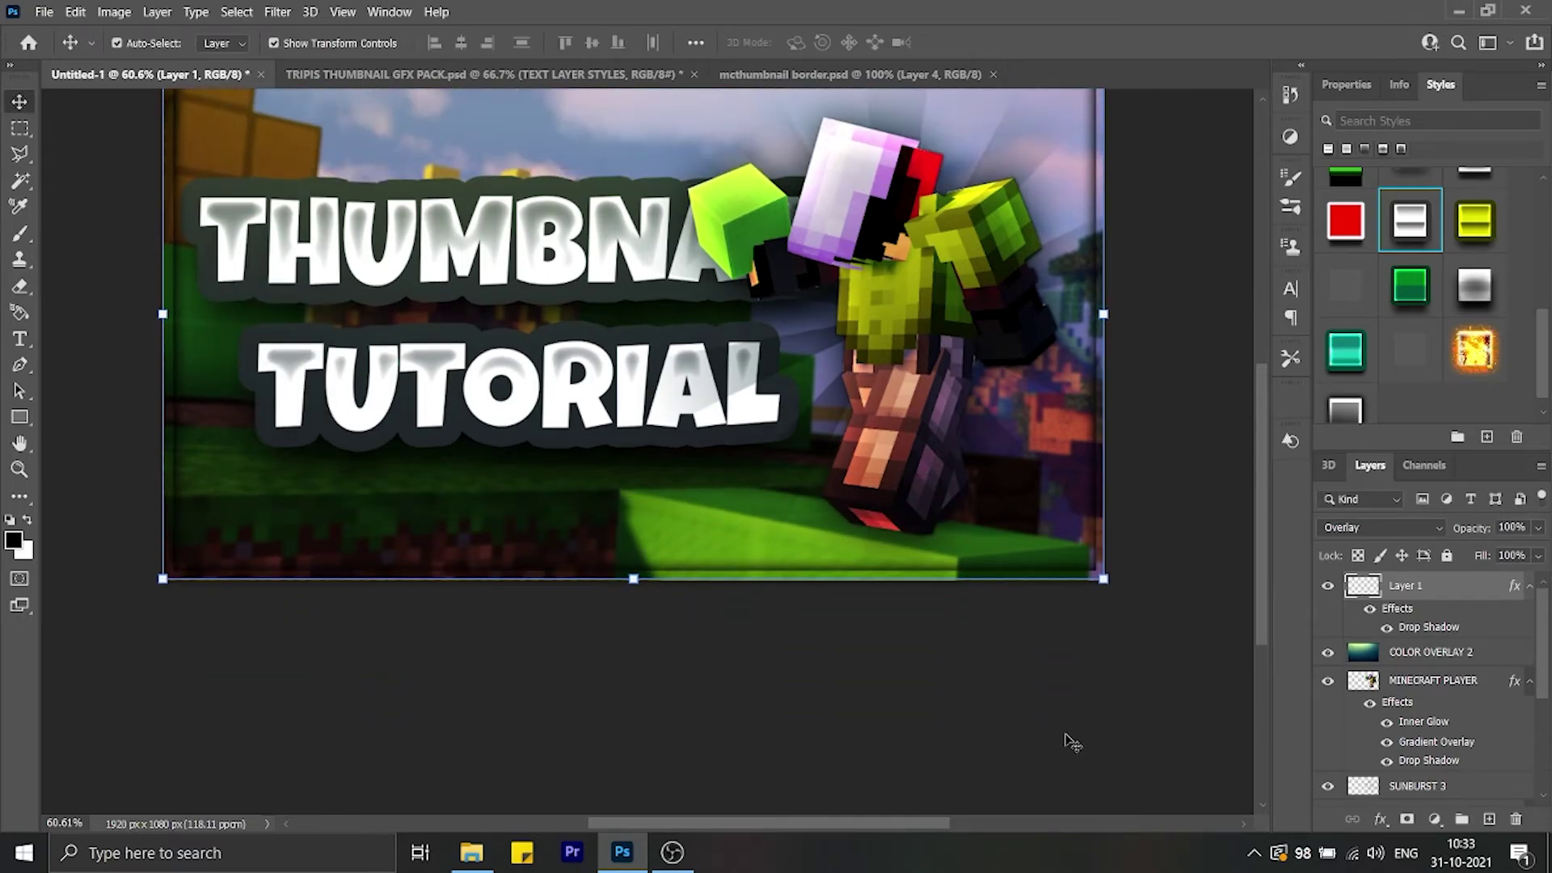
click(1072, 743)
scroll(1043, 736, up, 3)
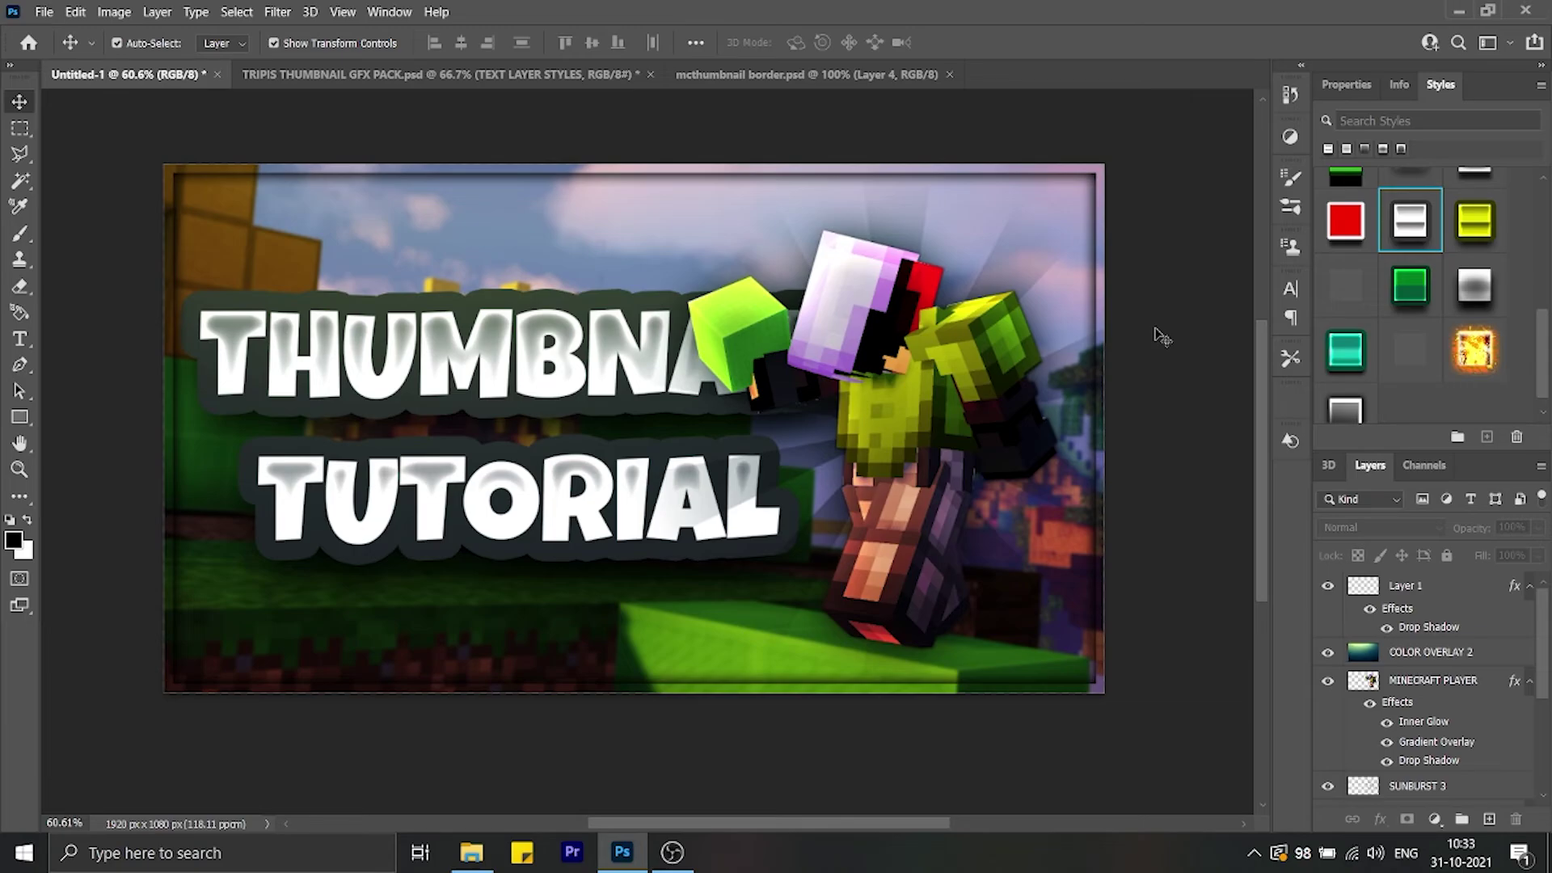
click(671, 853)
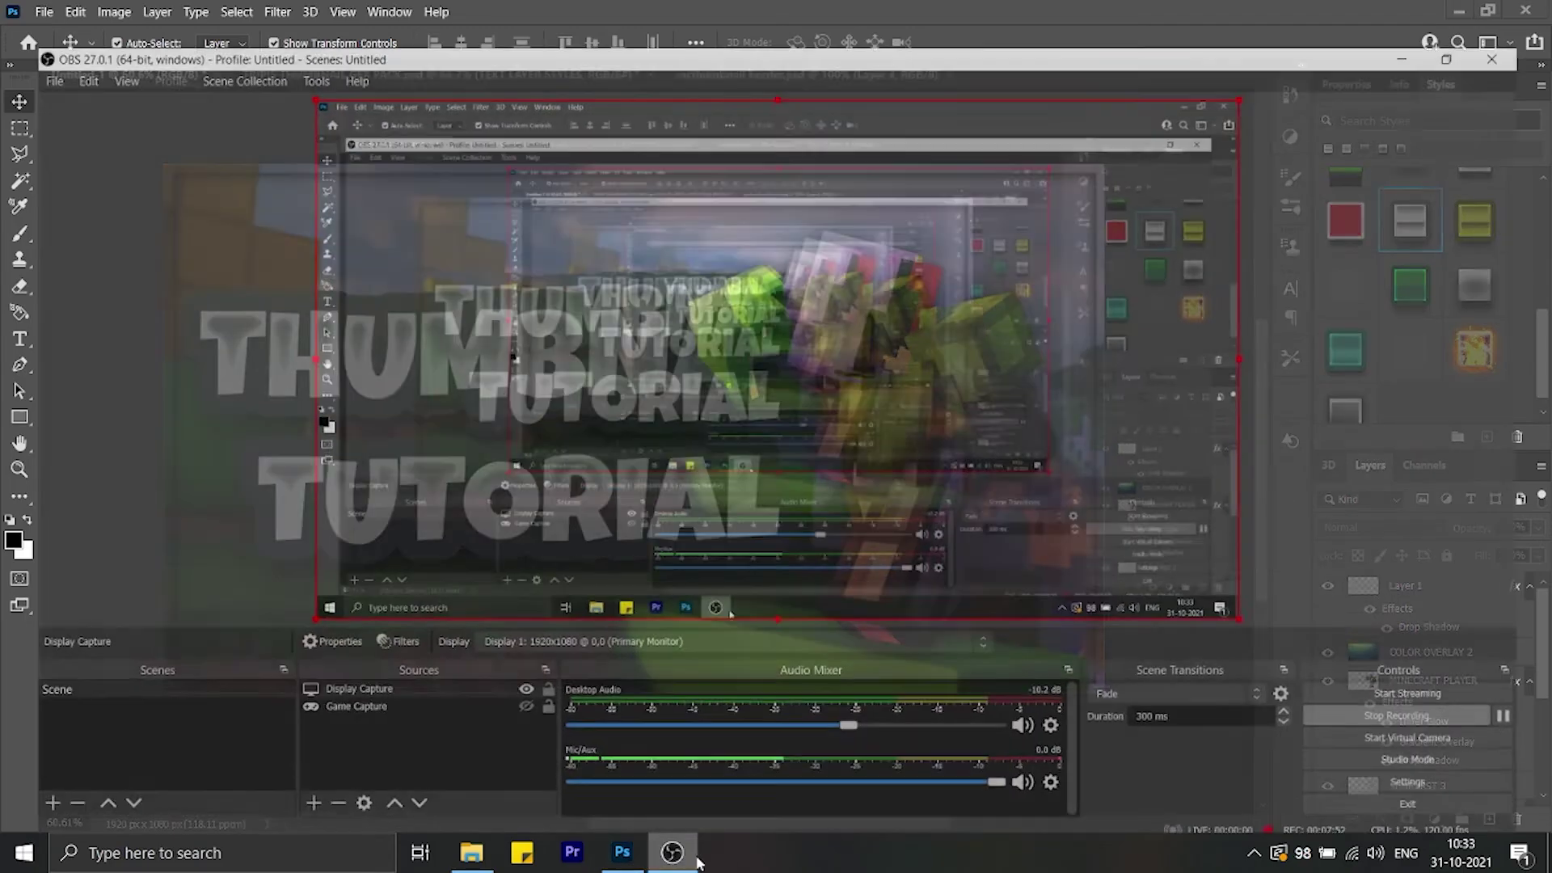